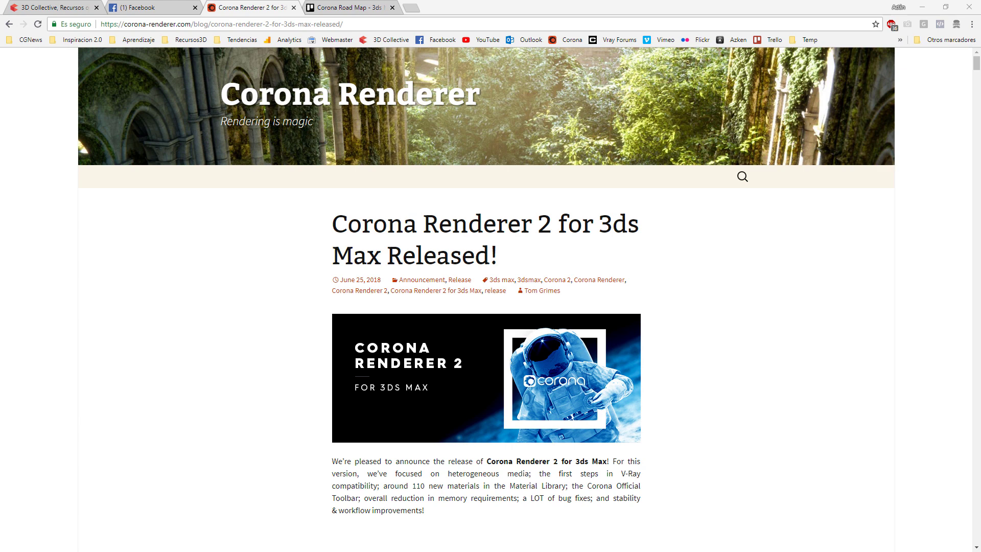
Read the Corona Renderer 2 release post from its introduction down to the section on changed version numbering.
scroll(190, 410, down, 7)
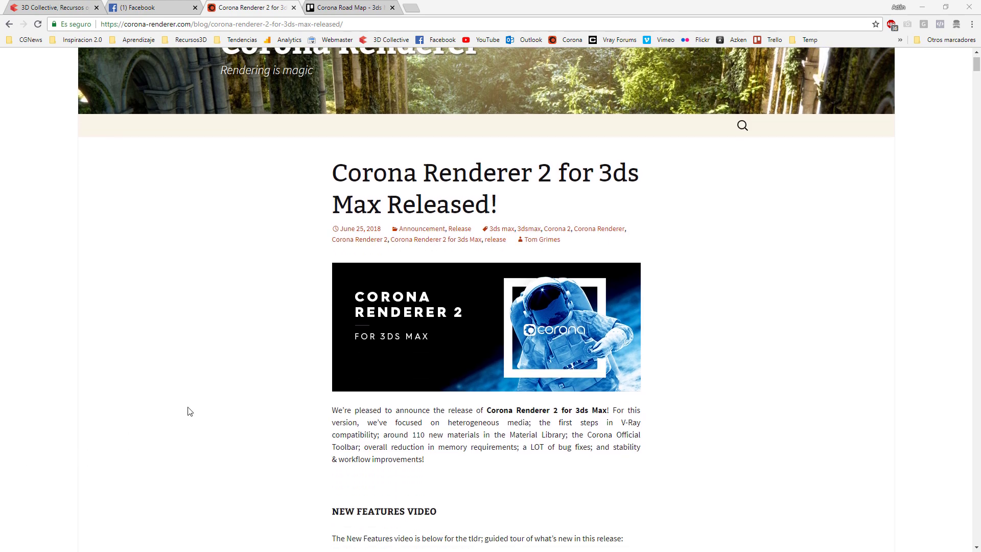
scroll(190, 410, down, 2)
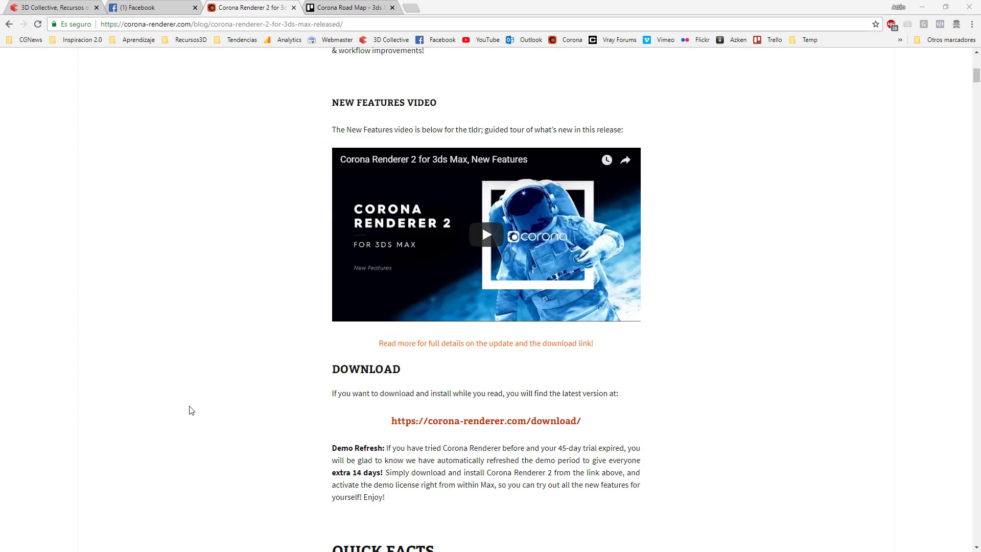
scroll(190, 411, down, 7)
scroll(189, 407, down, 4)
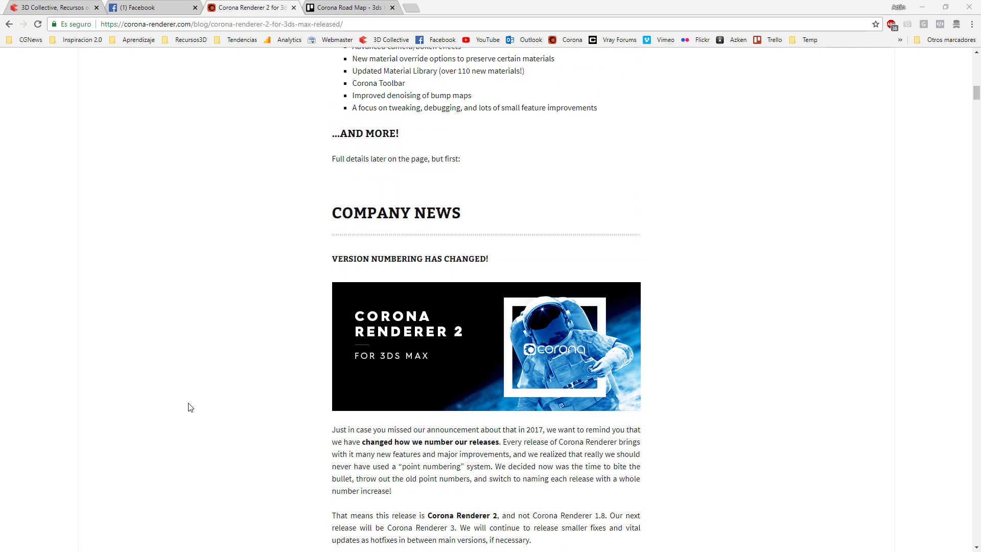
scroll(190, 407, down, 5)
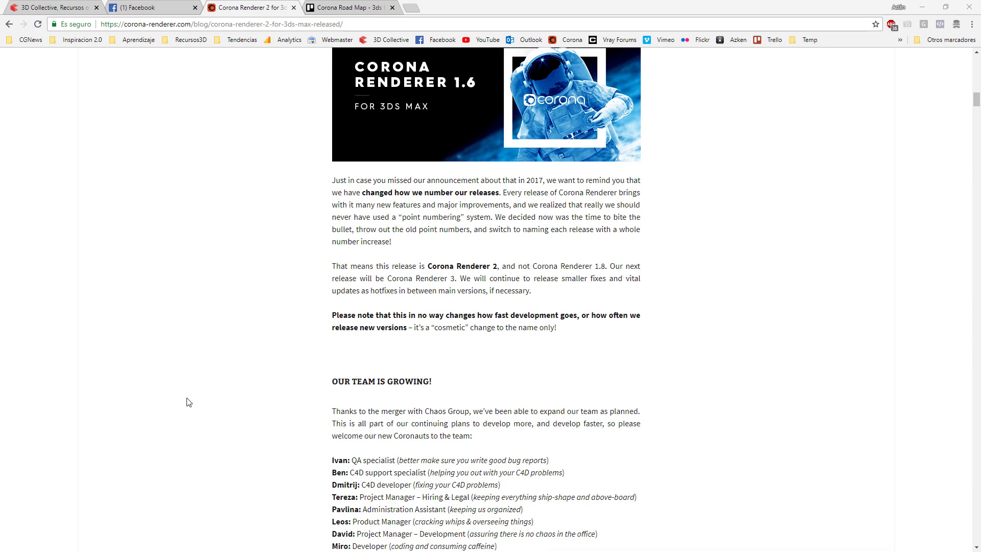
scroll(188, 402, up, 1)
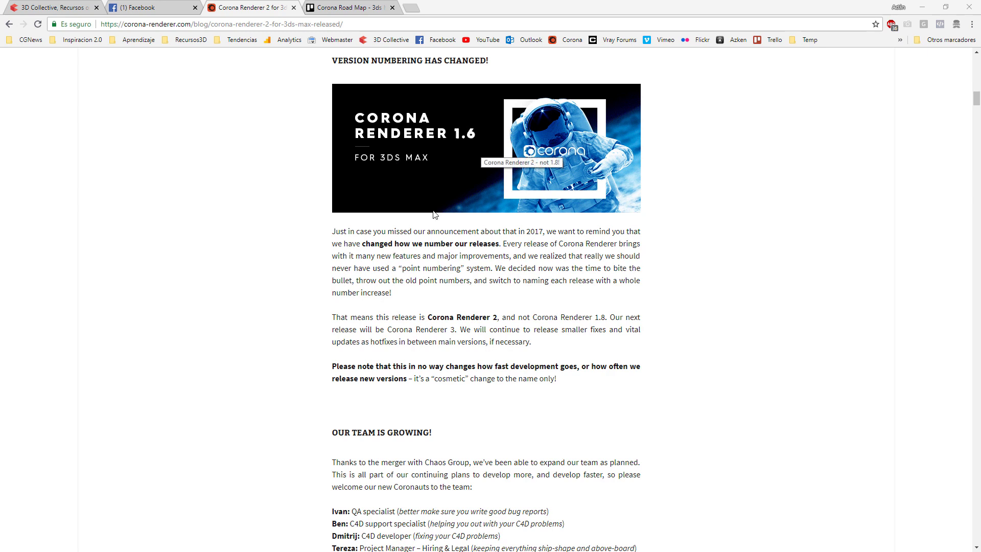
scroll(416, 271, up, 1)
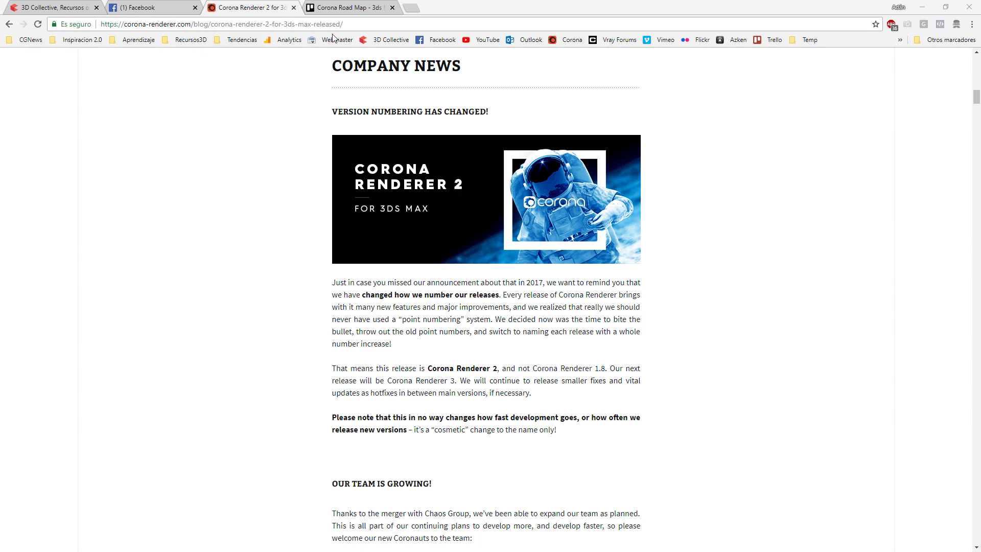
Look over the version lists on the Corona Road Map - 3ds Max board in Trello, and return to the release post.
click(352, 7)
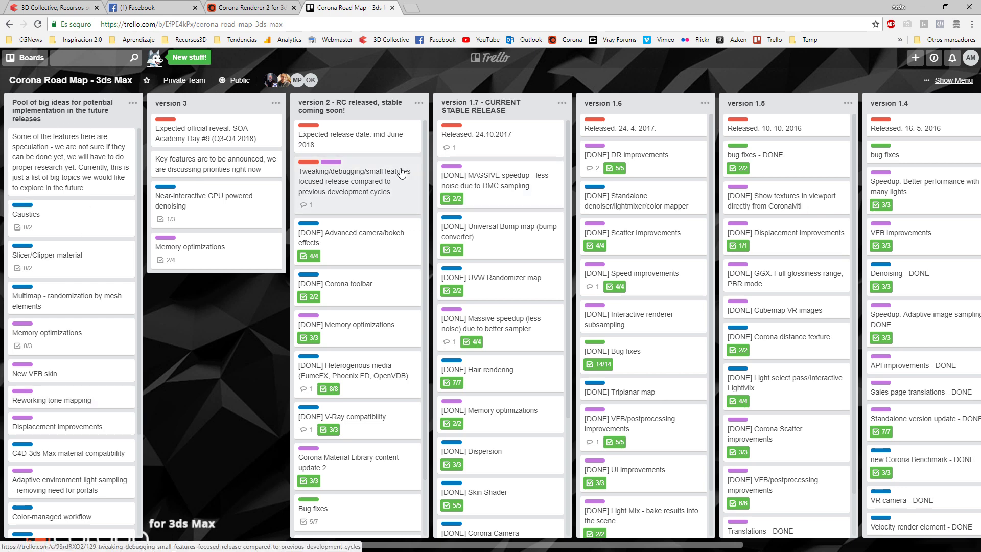
scroll(554, 258, down, 4)
scroll(554, 258, up, 4)
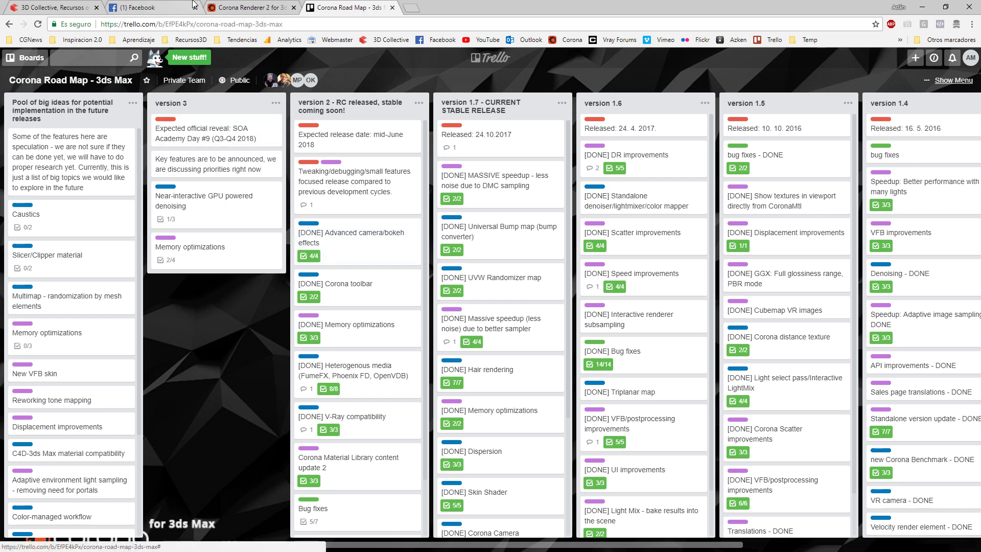
click(249, 7)
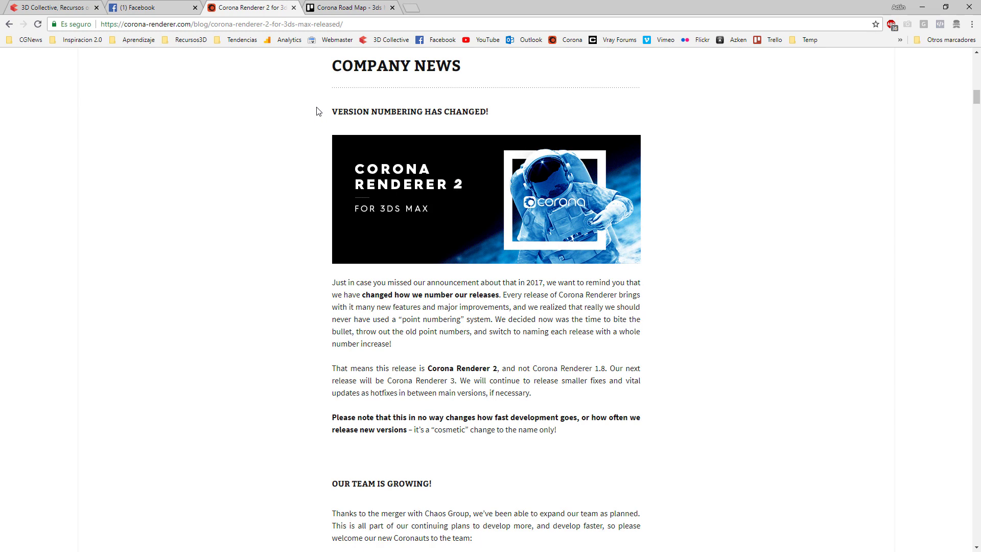
Examine the road map's pool of big ideas for future releases in Trello, from Caustics down to Cryptomatte support.
click(348, 7)
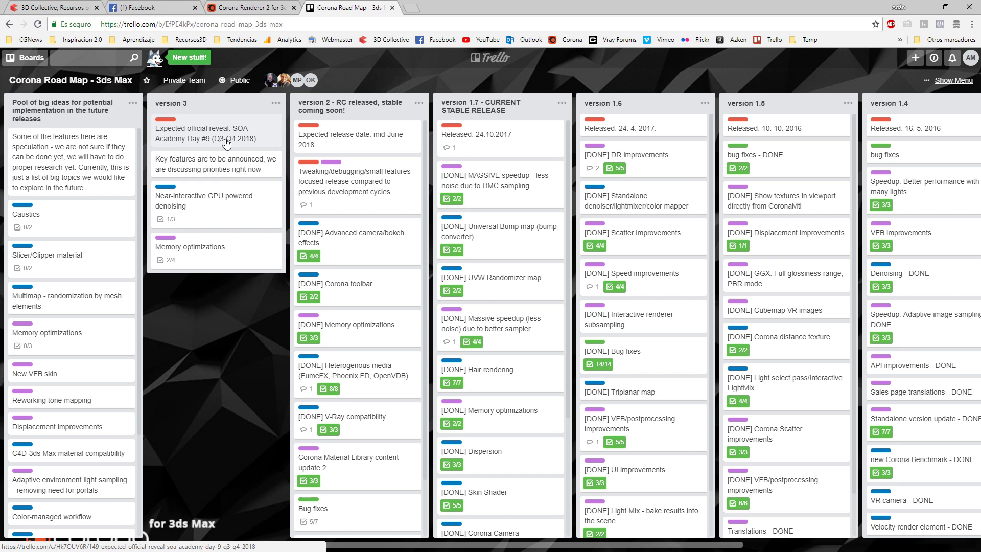
scroll(64, 493, down, 3)
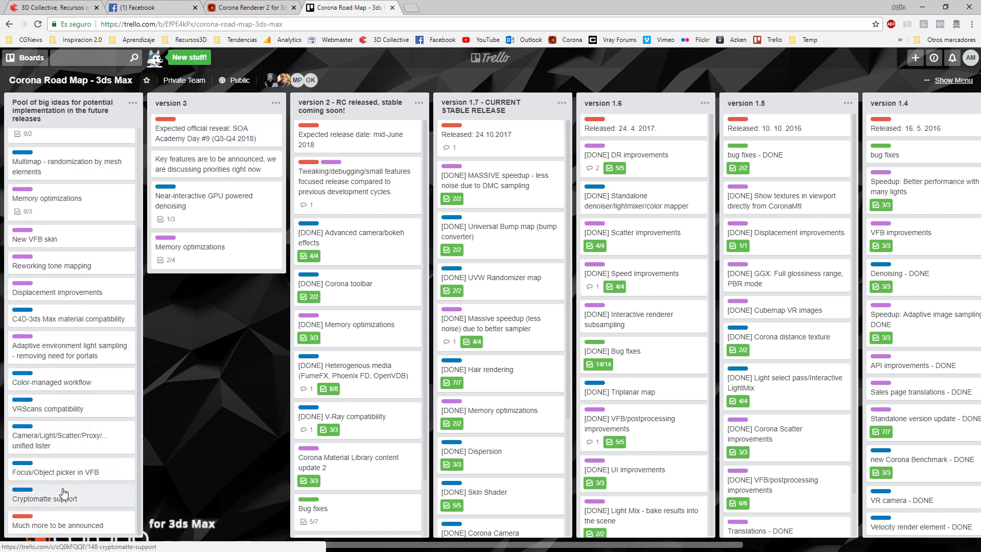
scroll(62, 476, up, 3)
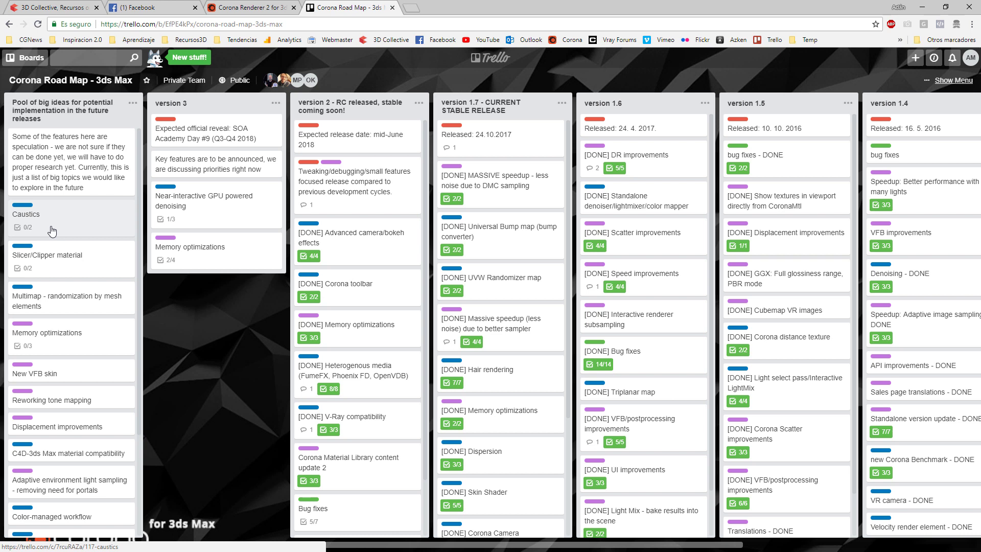
scroll(52, 231, down, 2)
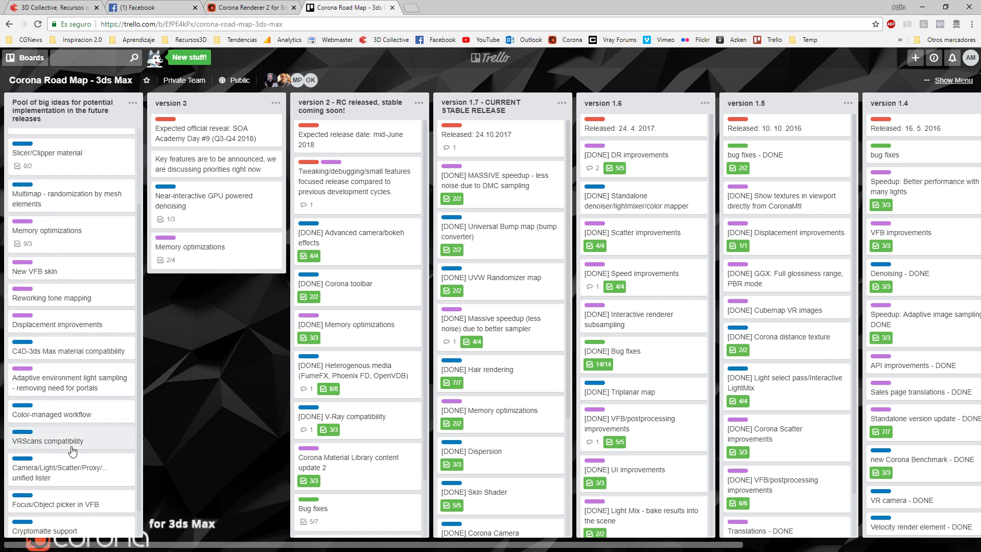
scroll(58, 411, down, 1)
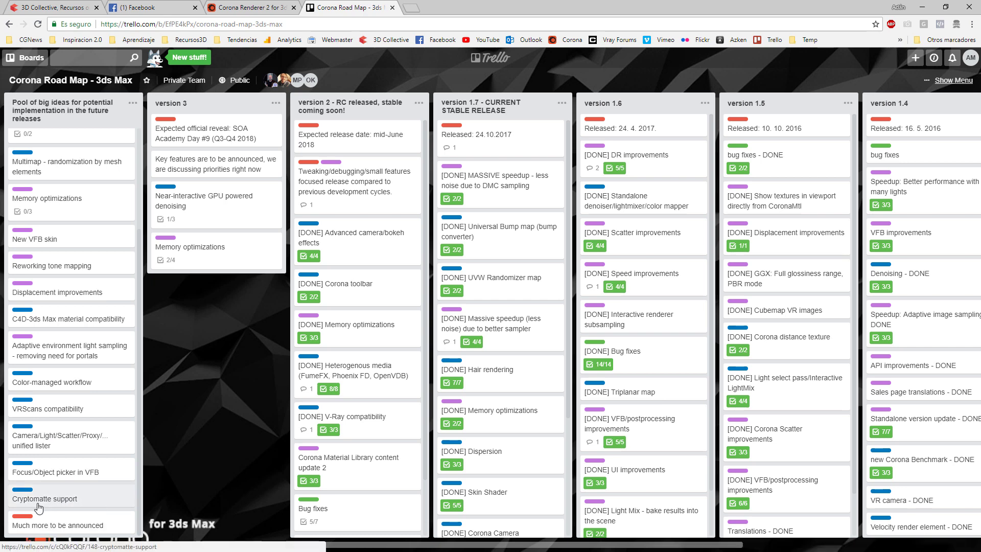
scroll(52, 383, up, 3)
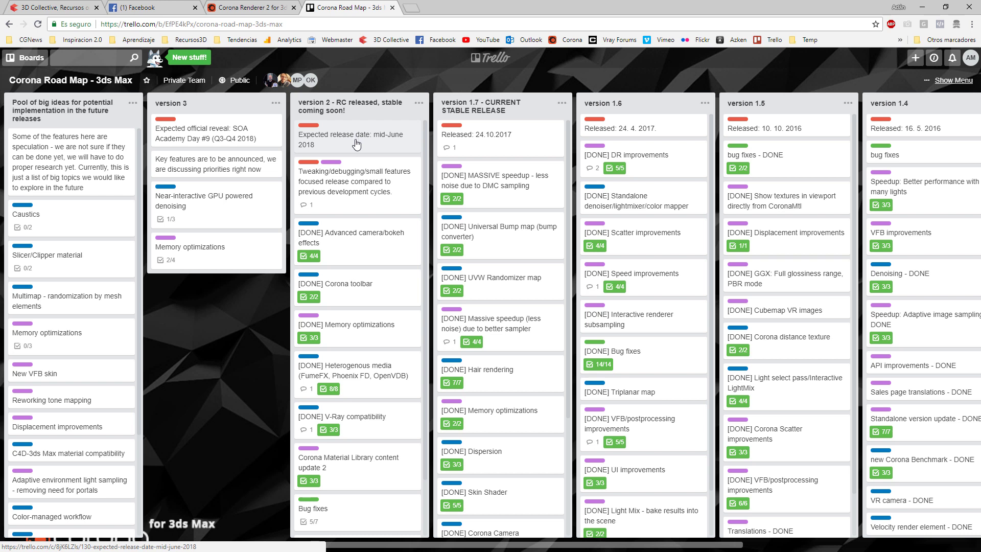
Return to the Corona Renderer 2 release post and go past the company news to the heterogeneous media section.
click(270, 5)
scroll(479, 335, up, 3)
scroll(480, 337, down, 4)
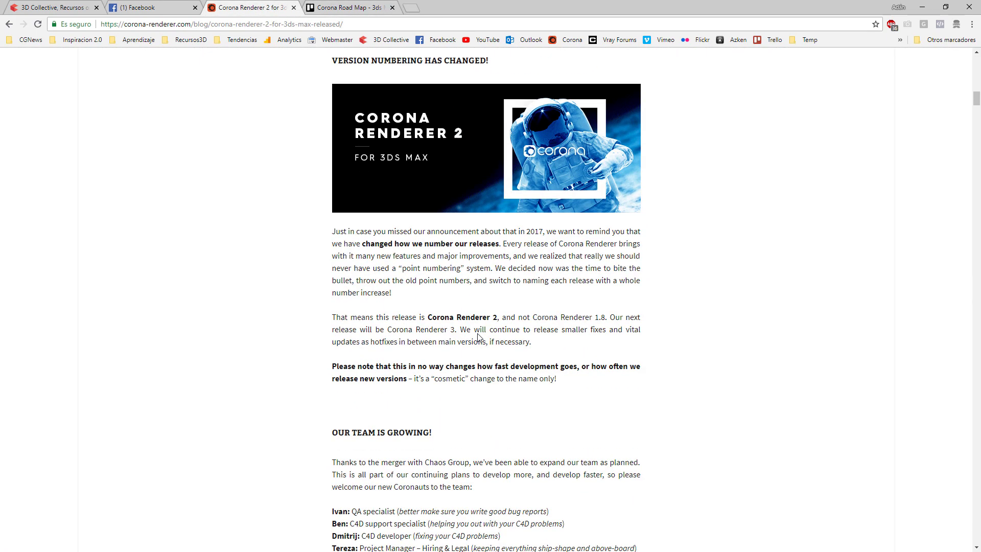
scroll(478, 338, up, 5)
scroll(478, 337, down, 19)
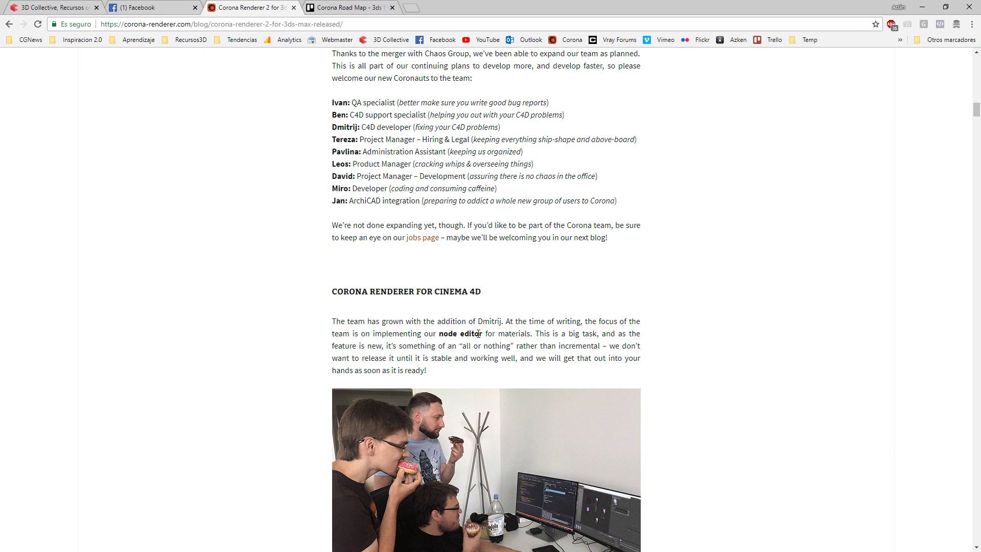
scroll(477, 335, down, 20)
scroll(478, 333, up, 4)
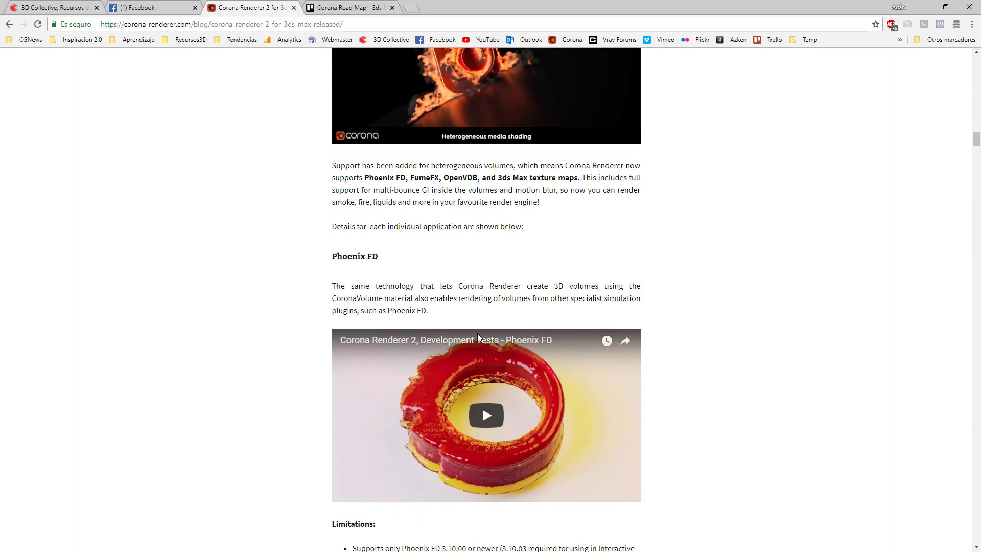
Review the Phoenix FD, FumeFX and CoronaVolumeGrid (OpenVDB) support sections of the release post.
scroll(478, 333, down, 3)
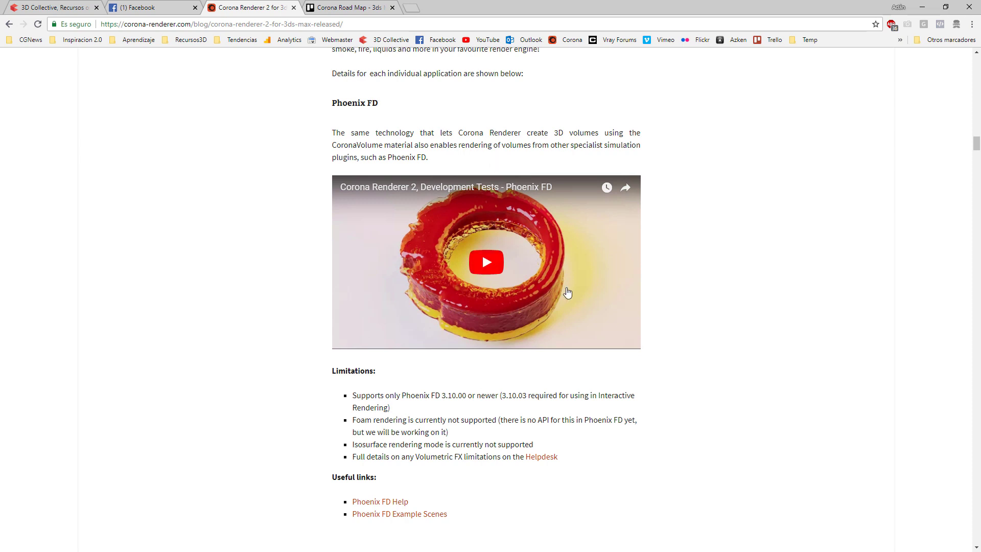
scroll(568, 293, down, 3)
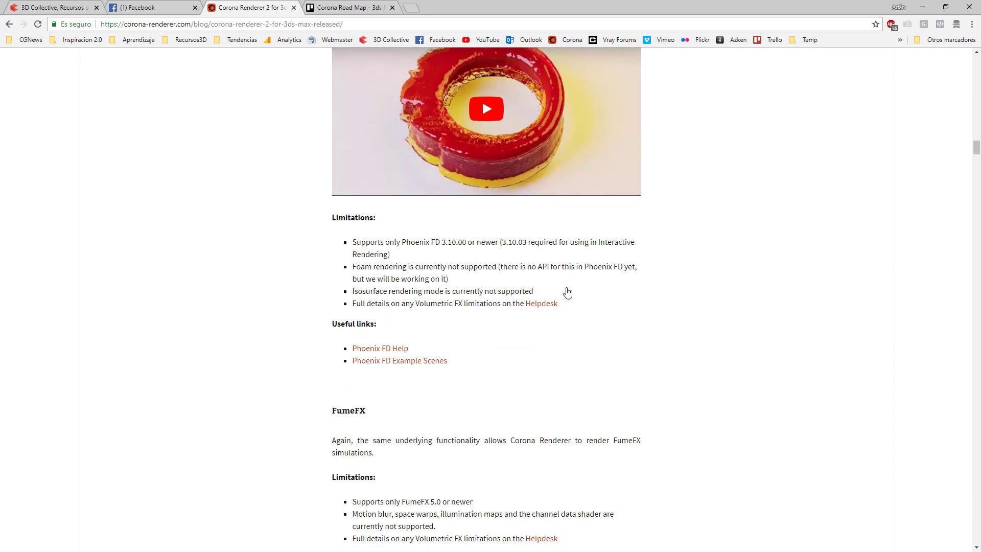
scroll(562, 287, down, 1)
scroll(518, 270, down, 2)
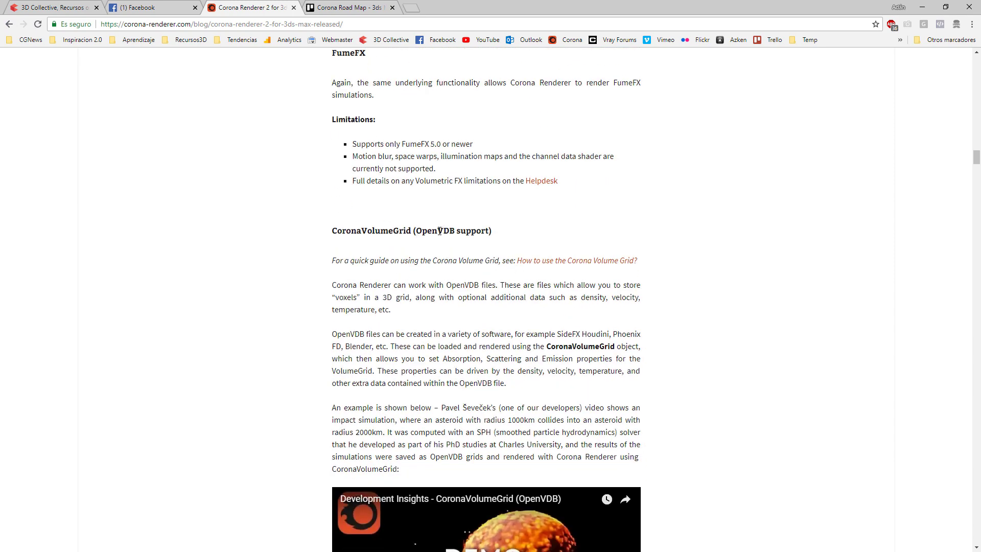
scroll(452, 232, down, 2)
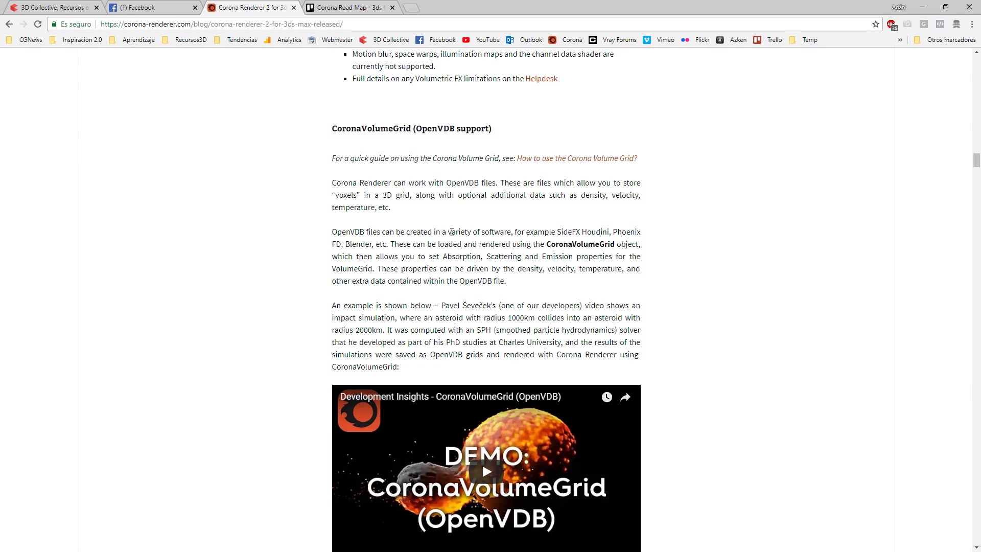
Highlight "3D volume material" in its section heading and view the Inside Volume comparison and demo video below it.
scroll(451, 233, down, 9)
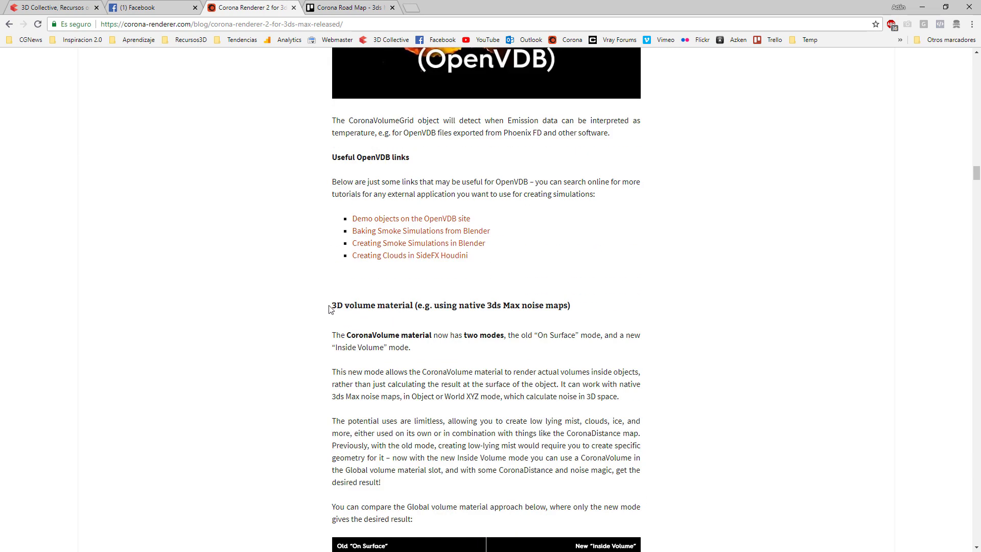
drag(332, 305, 415, 307)
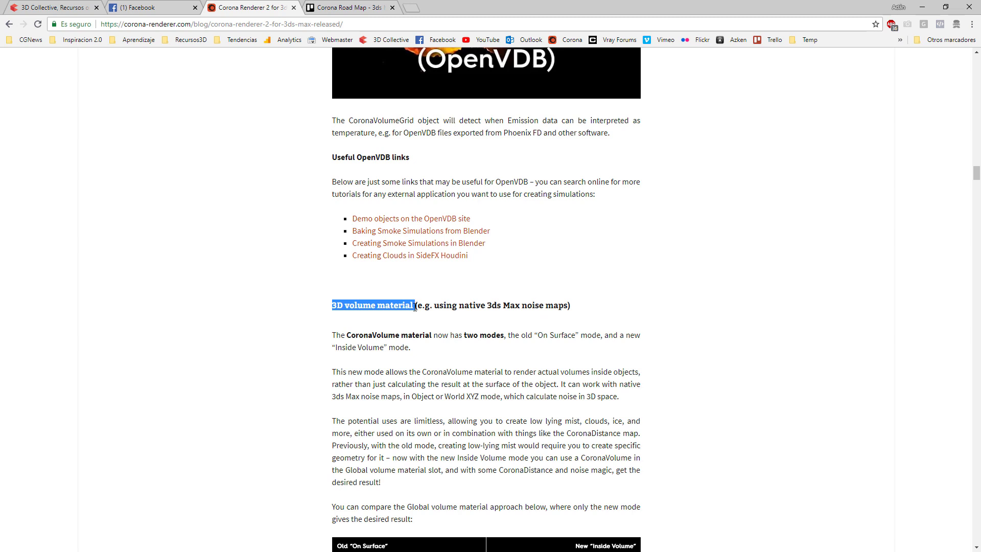
click(428, 360)
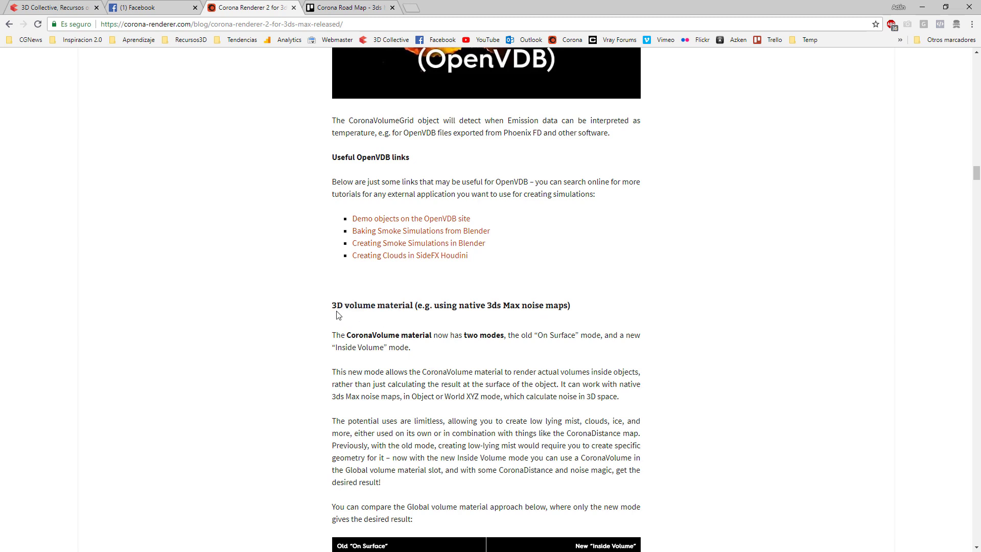
drag(332, 306, 414, 308)
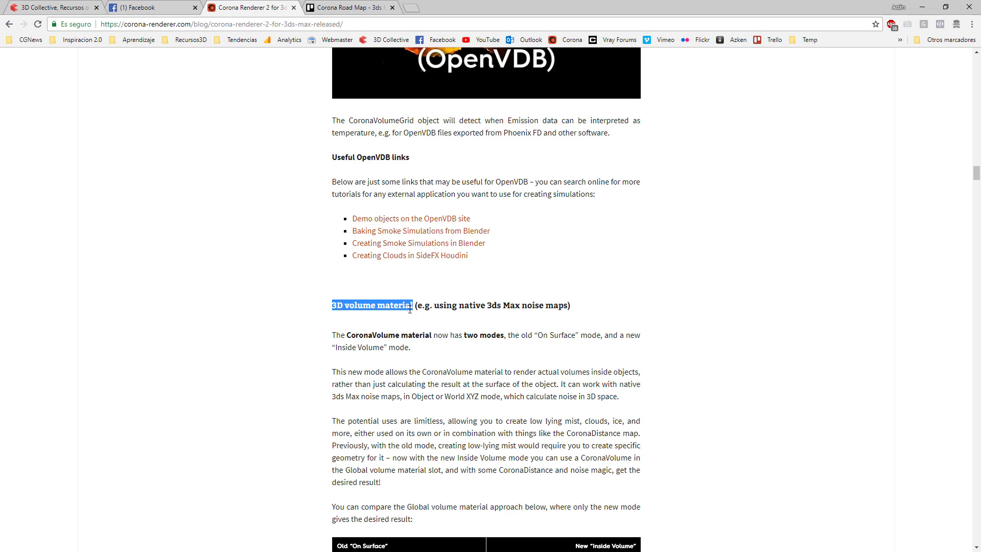
scroll(435, 302, down, 10)
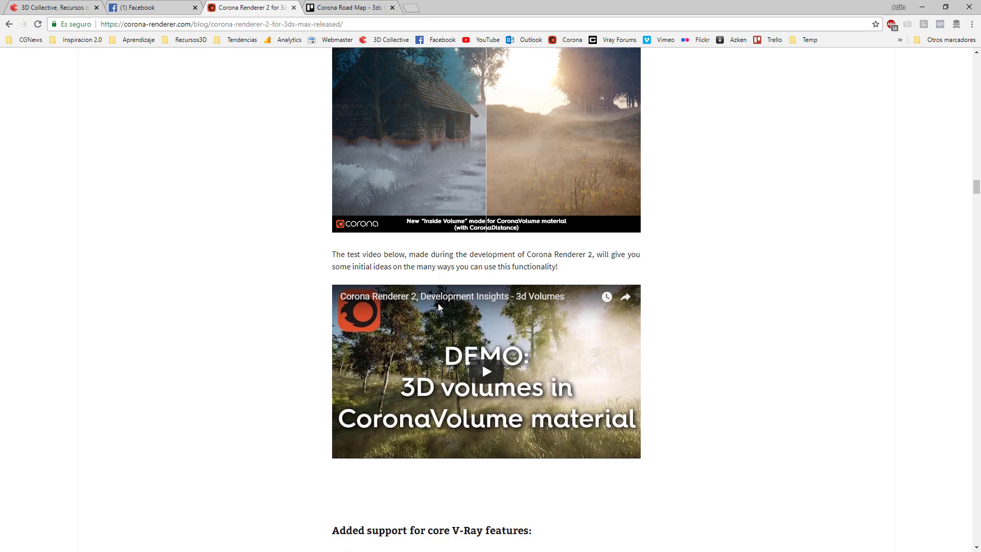
Highlight the heading "Added support for core V-Ray features:" and review that section's supported features and limitations.
scroll(439, 306, down, 5)
drag(535, 281, 328, 285)
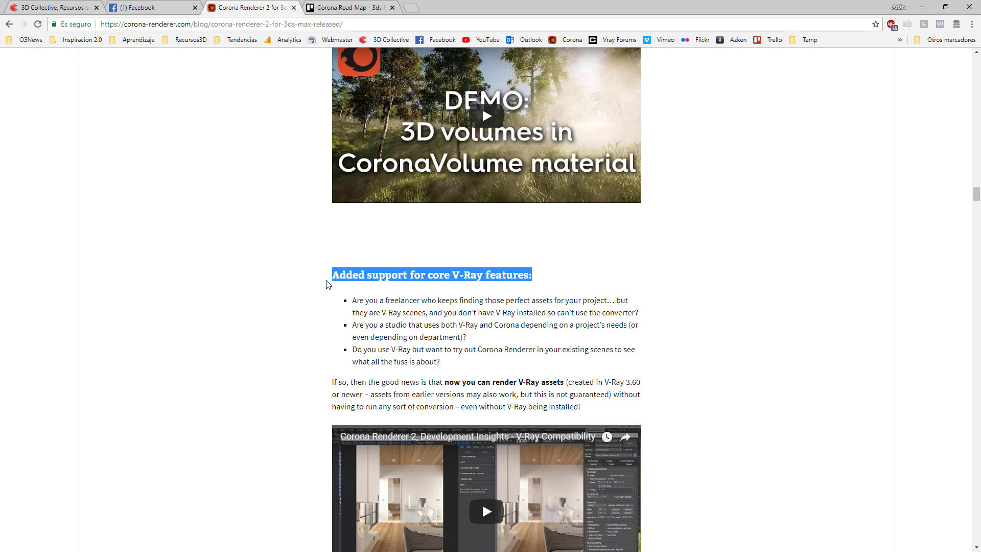
scroll(346, 314, down, 3)
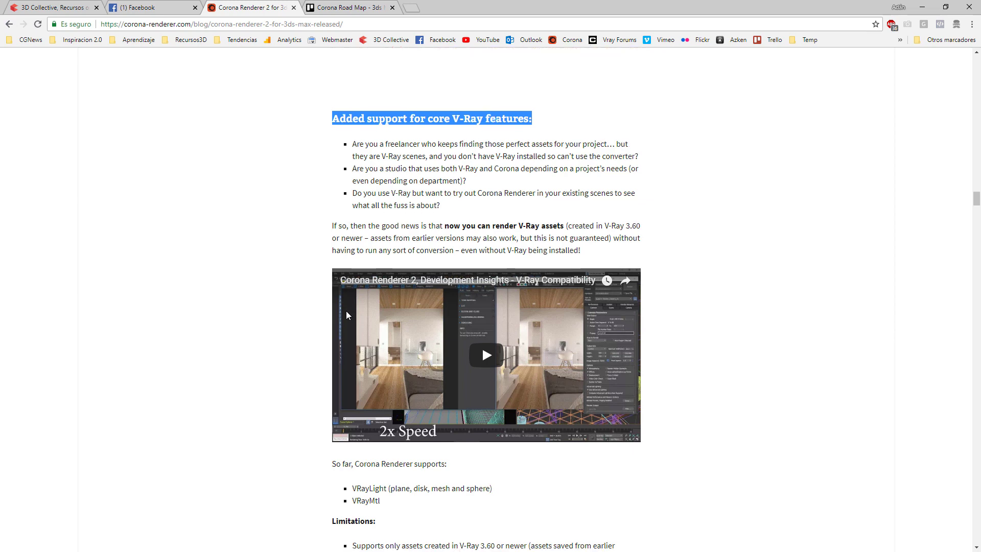
scroll(346, 314, down, 2)
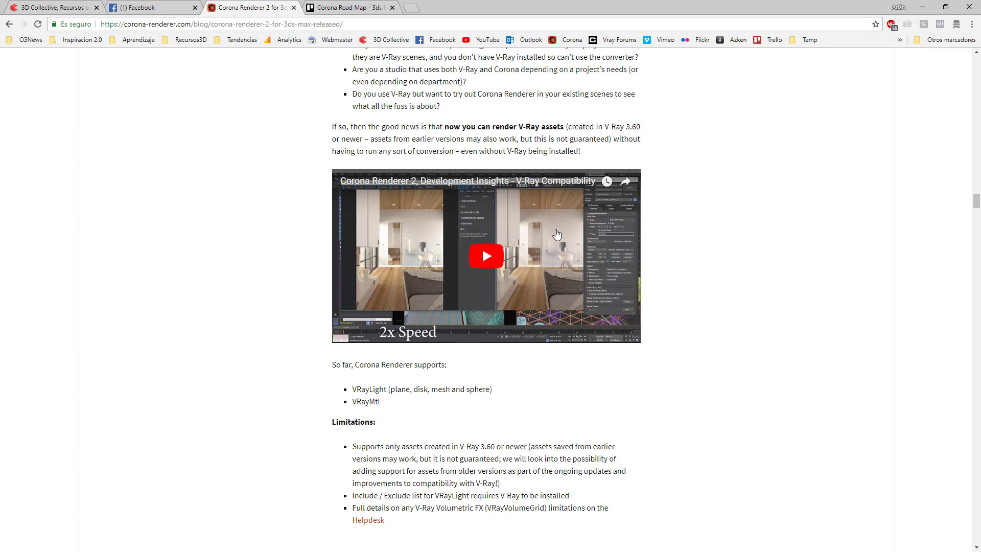
Examine the Corona Camera's new bokeh controls, including the Center Bias, Vignetting and Anisotropy examples and the videos below.
scroll(557, 234, down, 4)
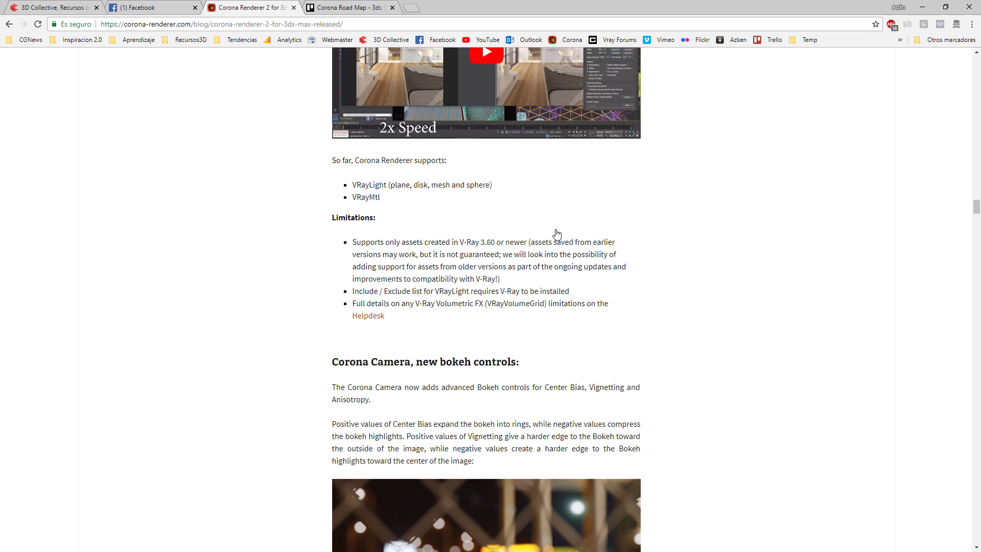
scroll(557, 234, down, 6)
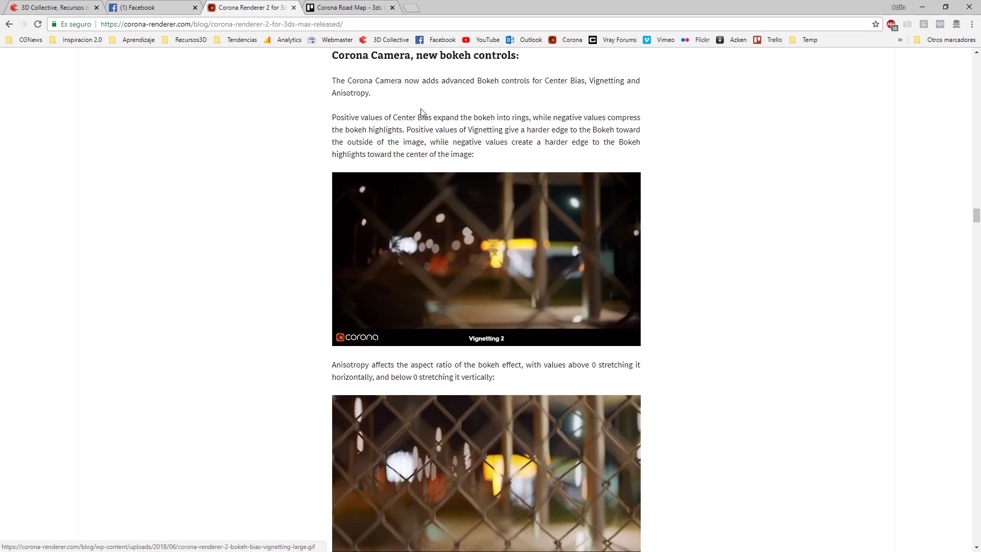
scroll(422, 114, up, 1)
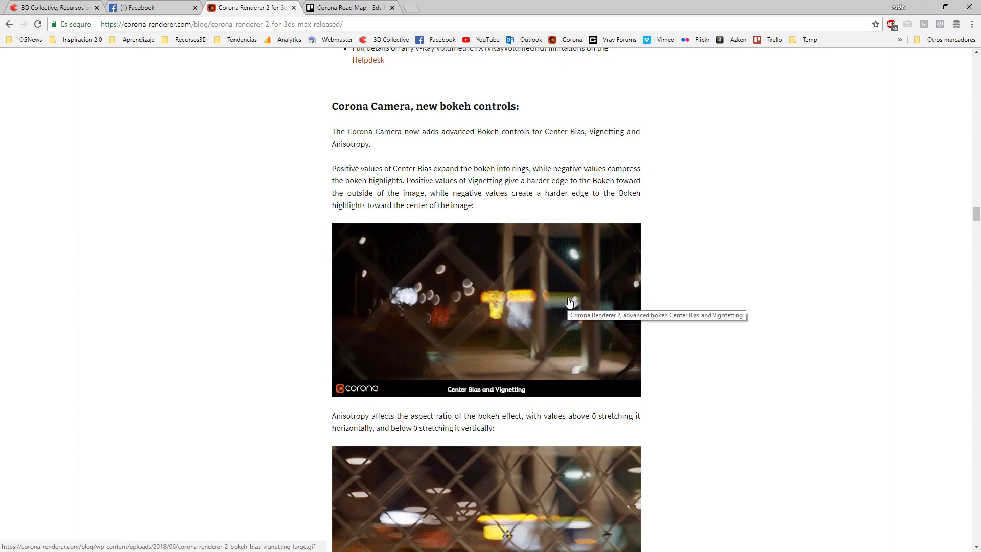
scroll(568, 302, down, 3)
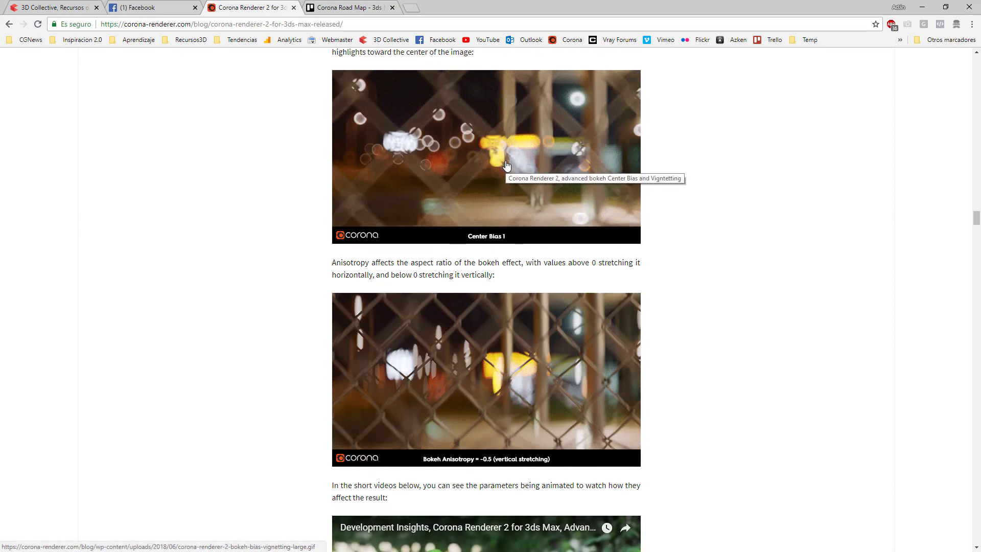
scroll(483, 397, down, 4)
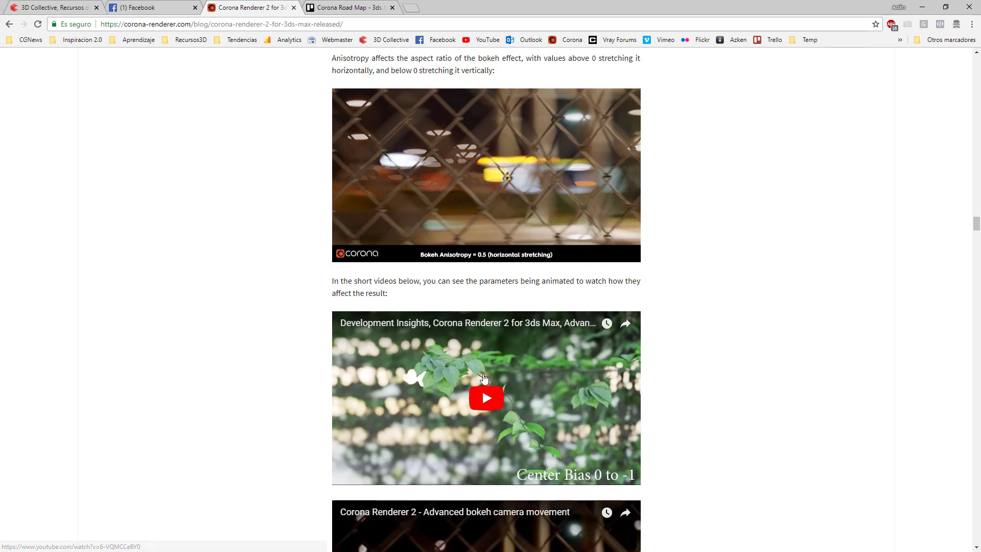
Review the bokeh demo videos and the notes on the "Affects exposure" checkbox and bladed bokeh in the release post.
scroll(477, 404, down, 3)
scroll(479, 388, down, 2)
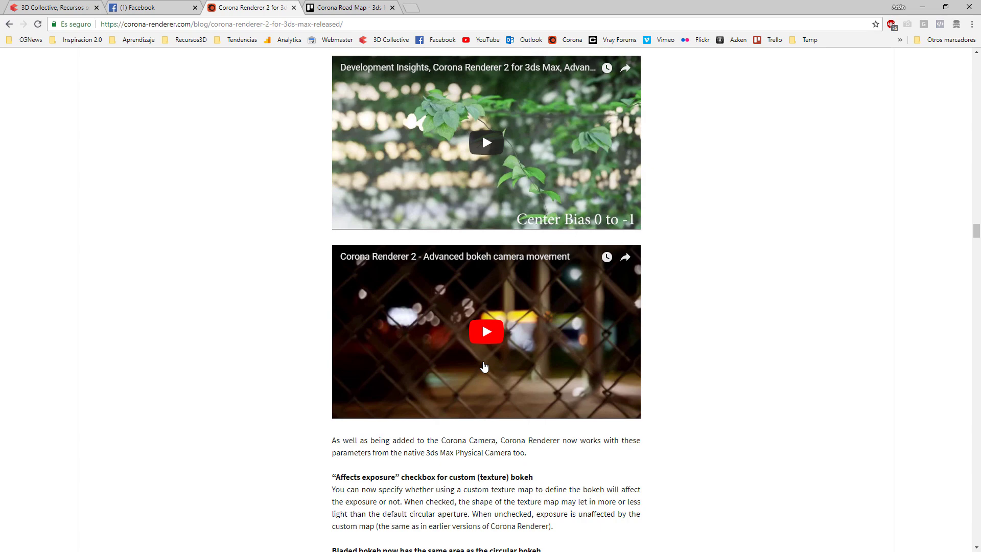
scroll(484, 367, down, 4)
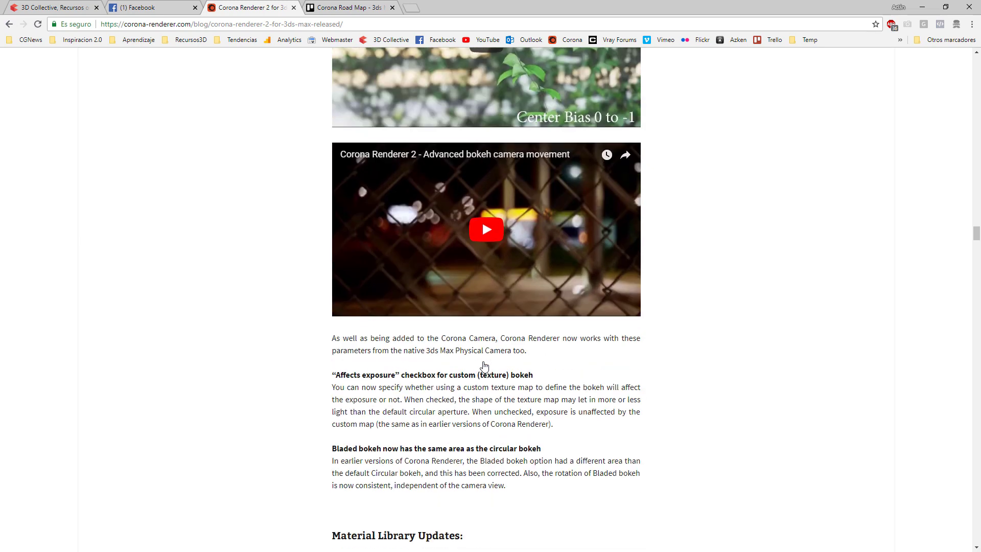
scroll(484, 366, down, 4)
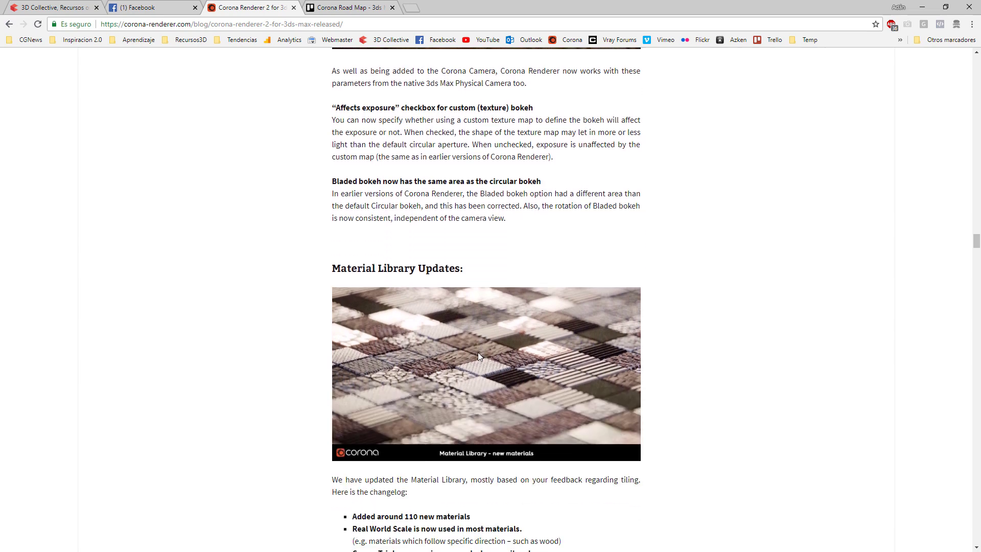
Highlight the heading "Material Library Updates:" and the changelog entry "Added around 110 new materials".
triple_click(487, 235)
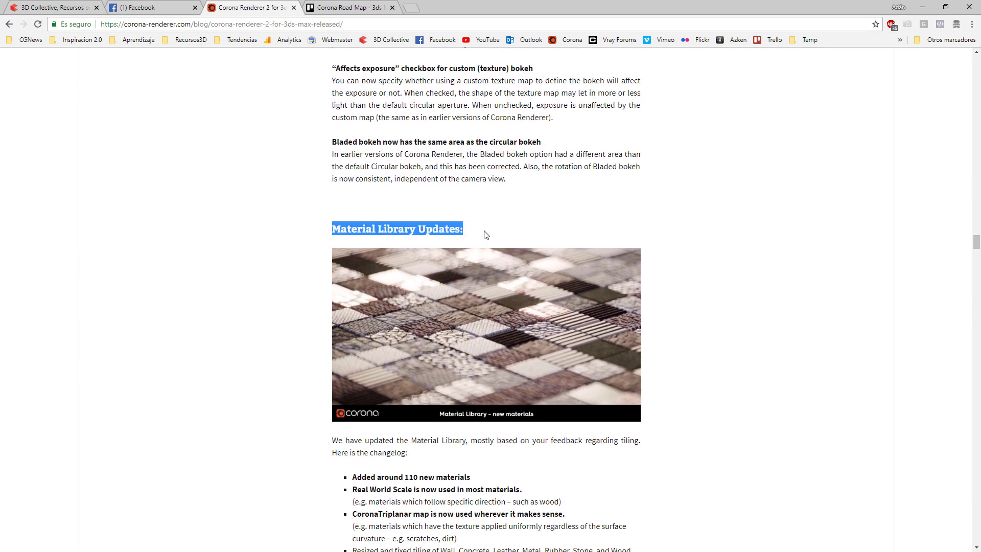
click(511, 221)
scroll(512, 225, down, 3)
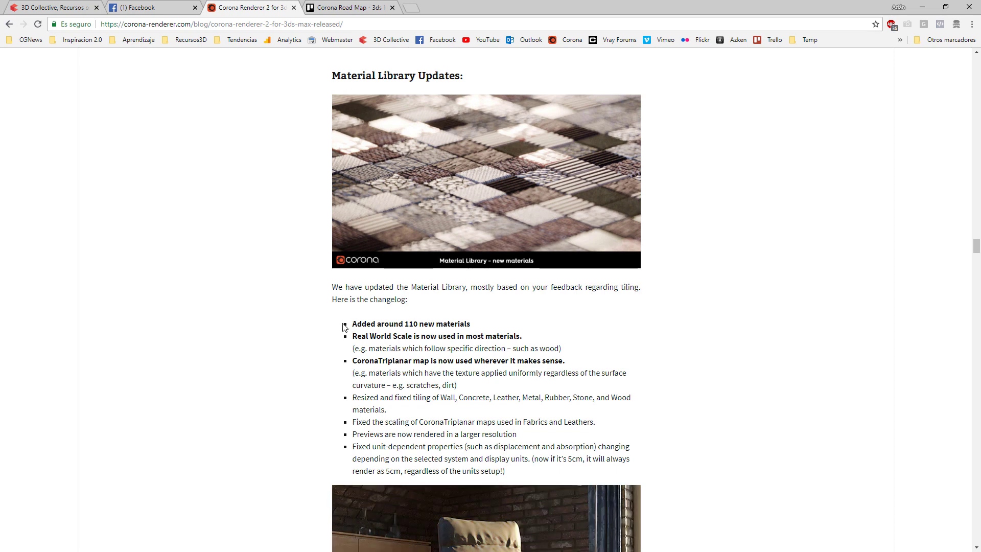
drag(354, 325, 544, 326)
click(543, 326)
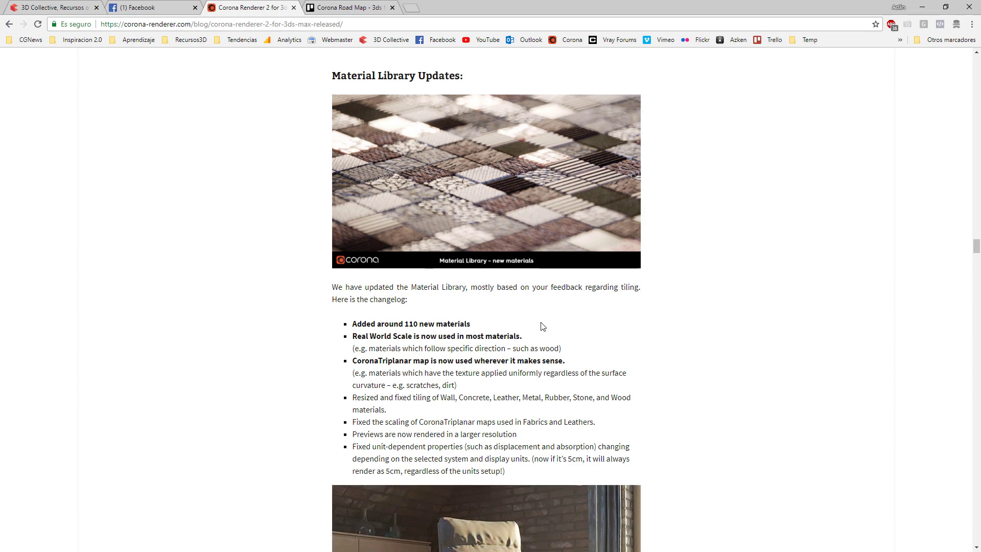
Review the rest of the Material Library changelog, its chair scene comparison and the additional notes.
scroll(542, 326, down, 2)
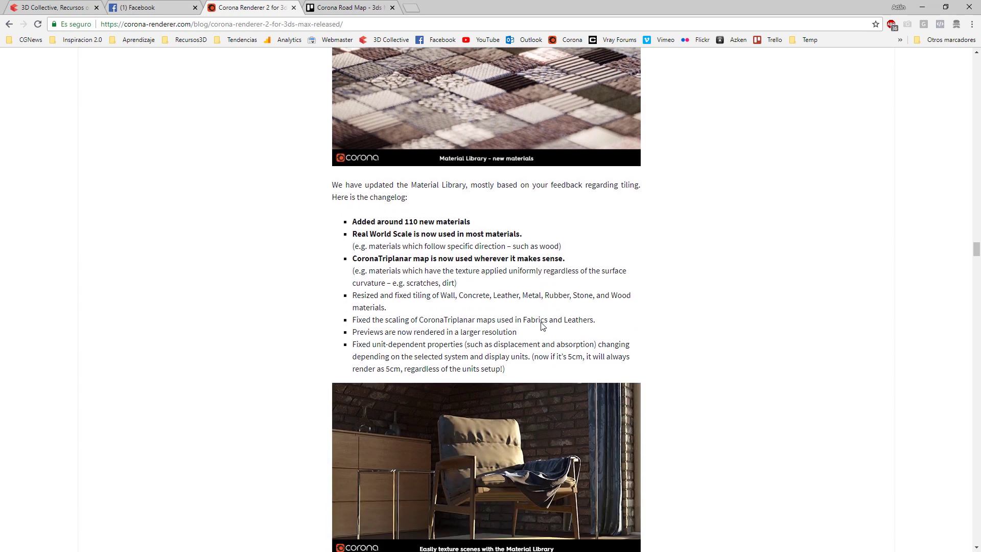
scroll(543, 326, down, 5)
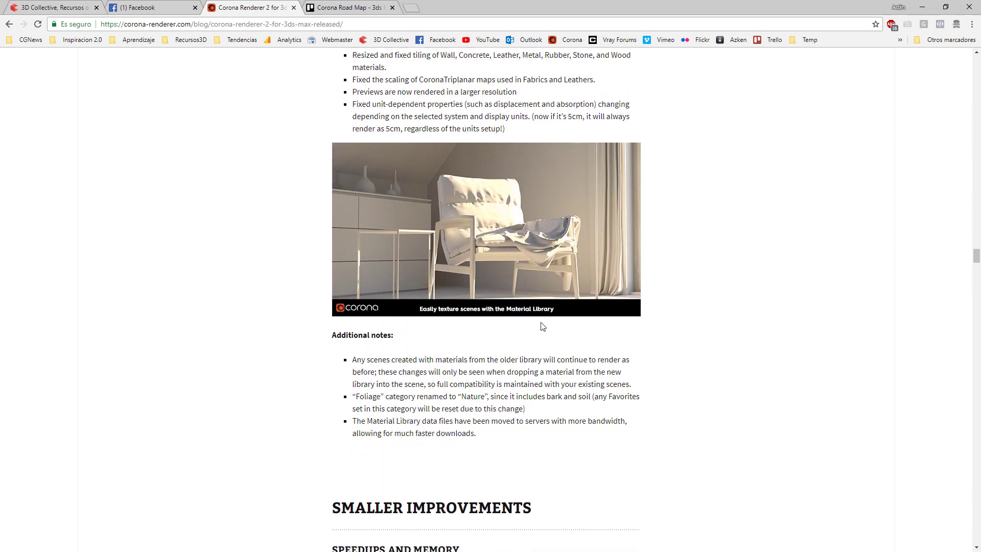
scroll(542, 326, down, 1)
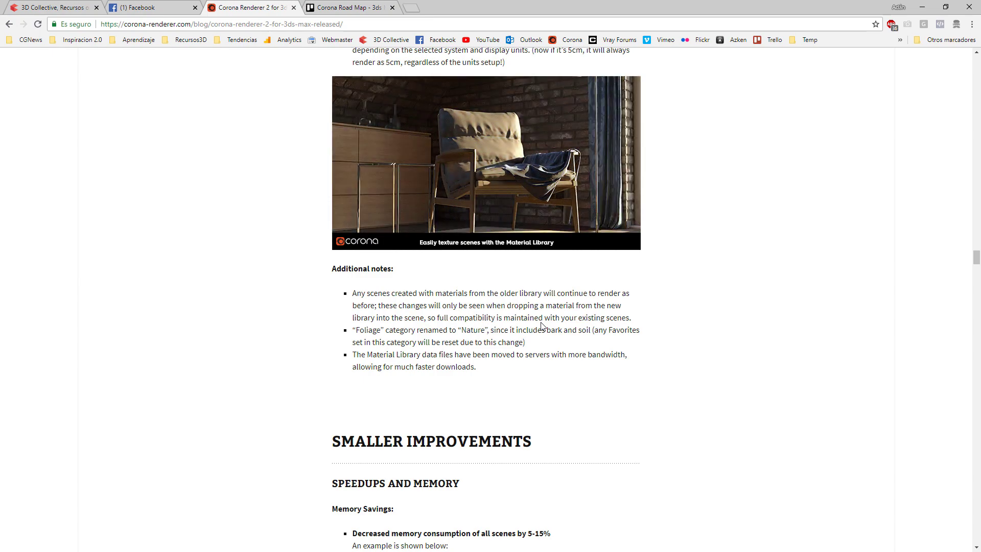
Go back through the bokeh and V-Ray sections to the beginning of the release post and look over its introduction.
scroll(598, 283, up, 5)
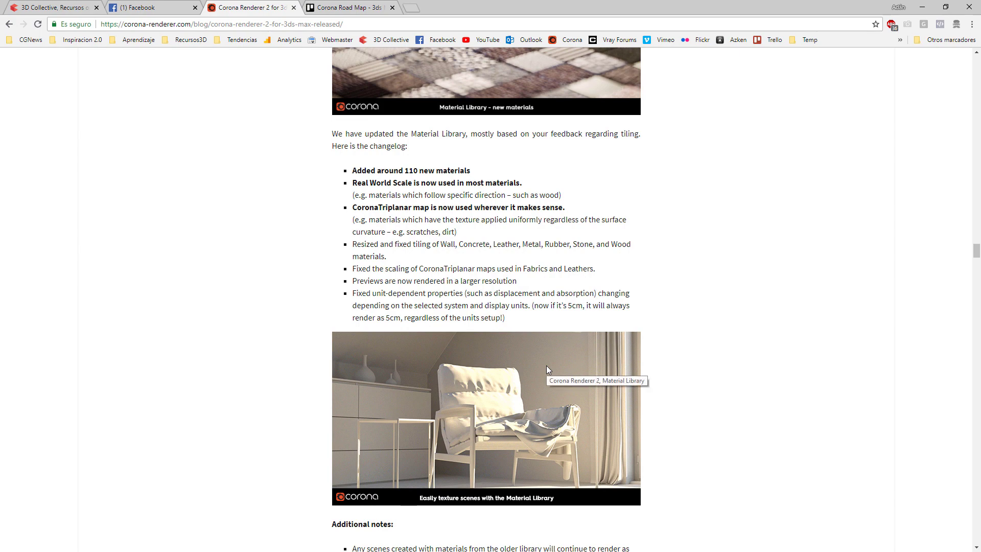
scroll(546, 366, up, 3)
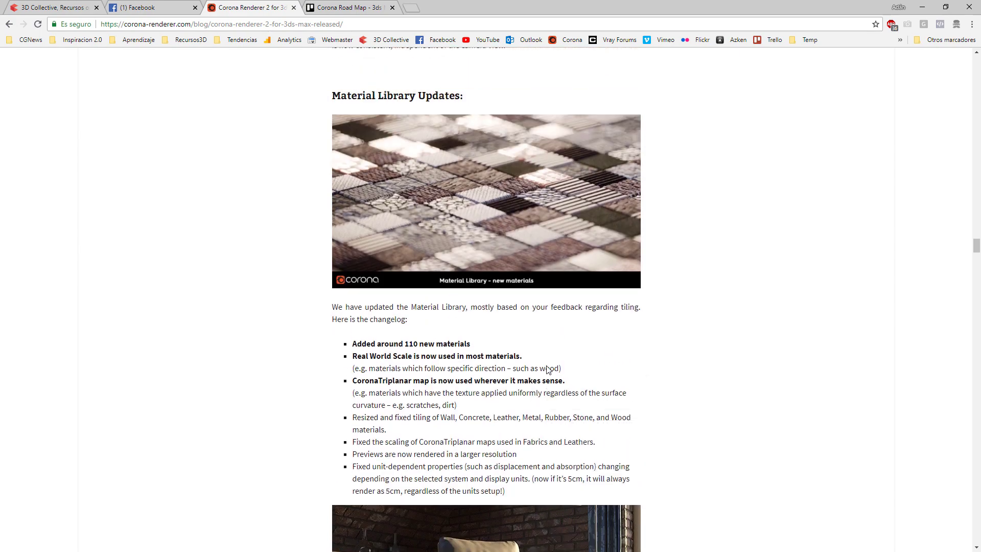
scroll(546, 368, up, 10)
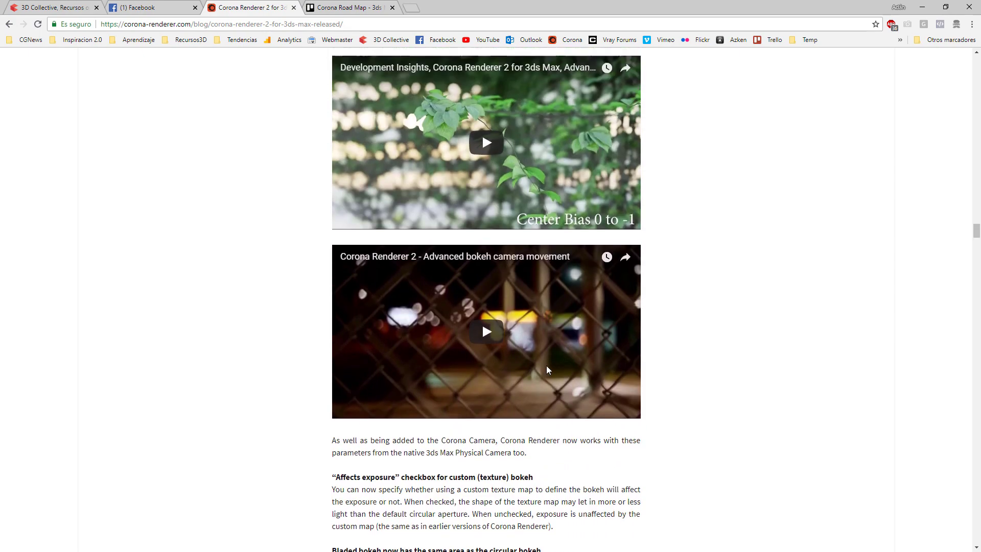
scroll(547, 365, up, 7)
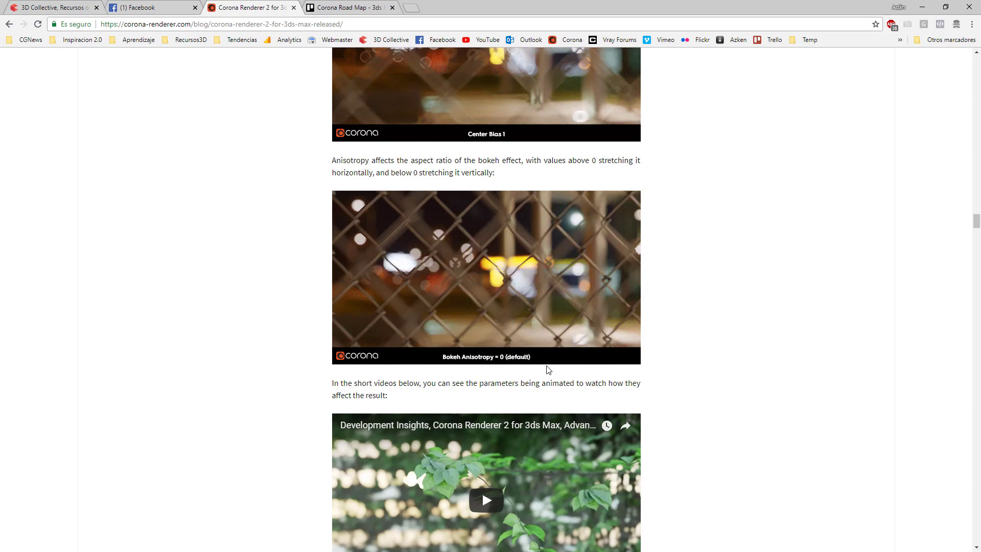
scroll(548, 369, up, 12)
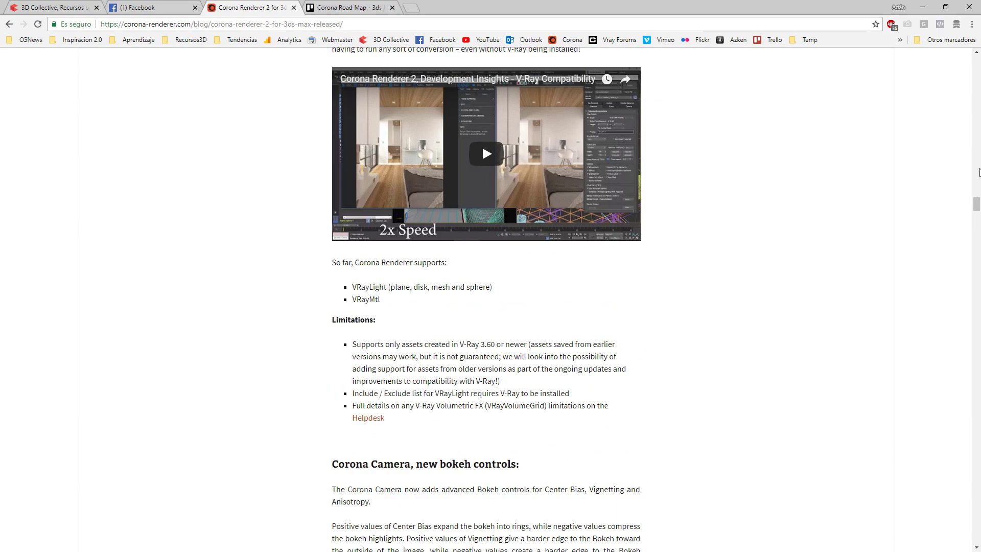
drag(976, 201, 977, 88)
scroll(482, 443, up, 15)
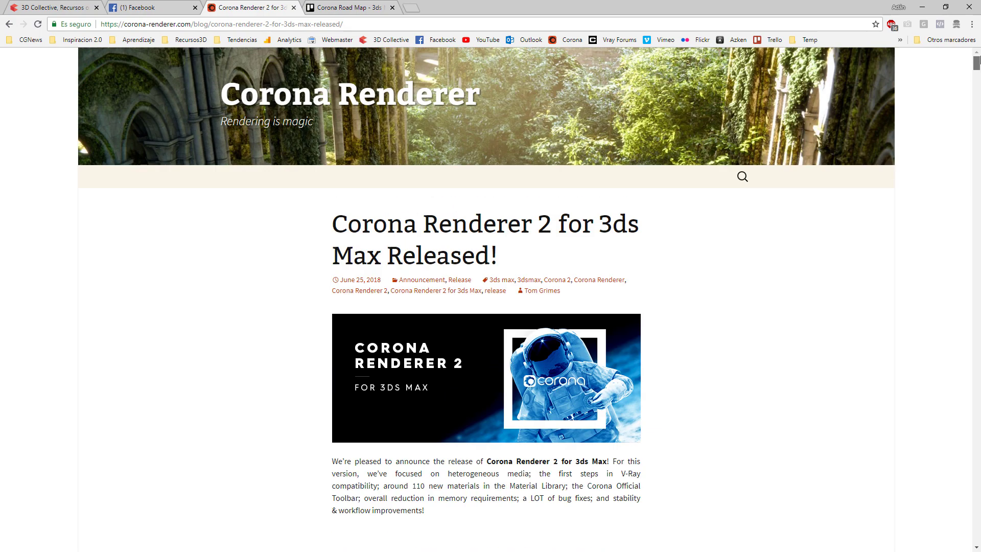
scroll(762, 260, down, 10)
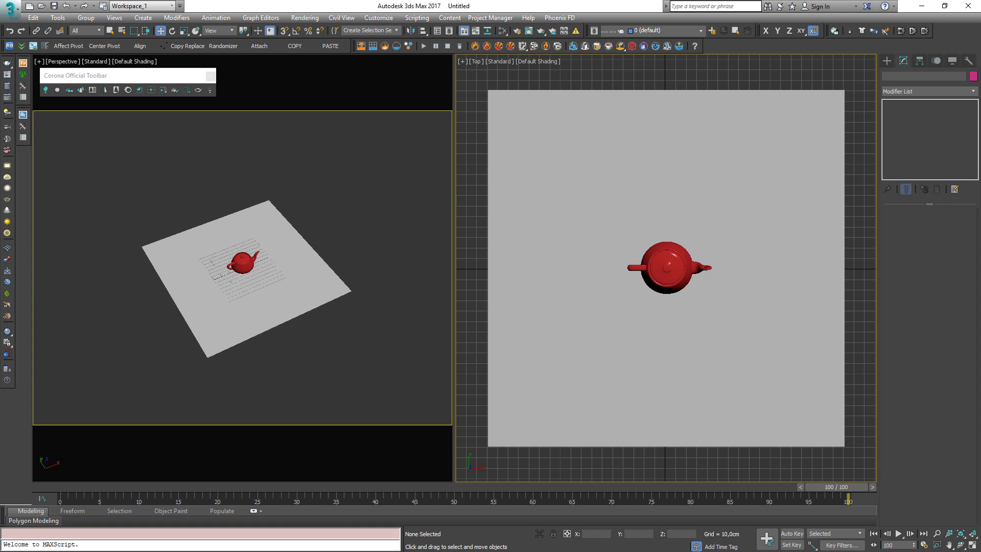
Switch to 3ds Max and reposition the floating Corona Official Toolbar over the upper part of the Perspective viewport.
mouse_move(95, 75)
mouse_down()
mouse_move(154, 88)
mouse_move(117, 112)
mouse_move(126, 124)
mouse_move(97, 115)
mouse_move(97, 75)
mouse_up()
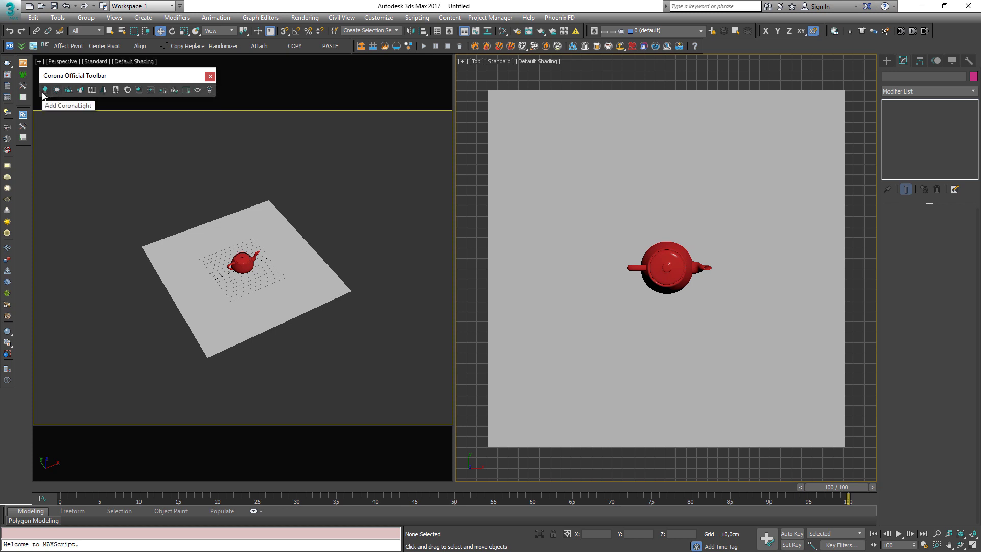
mouse_move(87, 76)
mouse_down()
mouse_move(92, 82)
mouse_move(79, 68)
mouse_move(80, 84)
mouse_up()
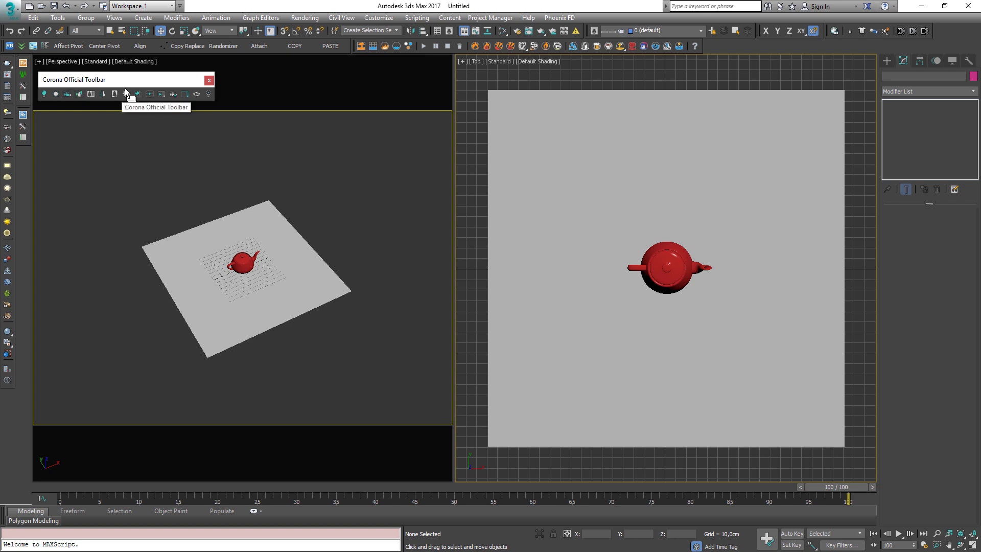
drag(93, 80, 101, 76)
Create a spherical Corona light of about 51.5 cm radius beside the plane and raise it to about 121 cm.
click(48, 89)
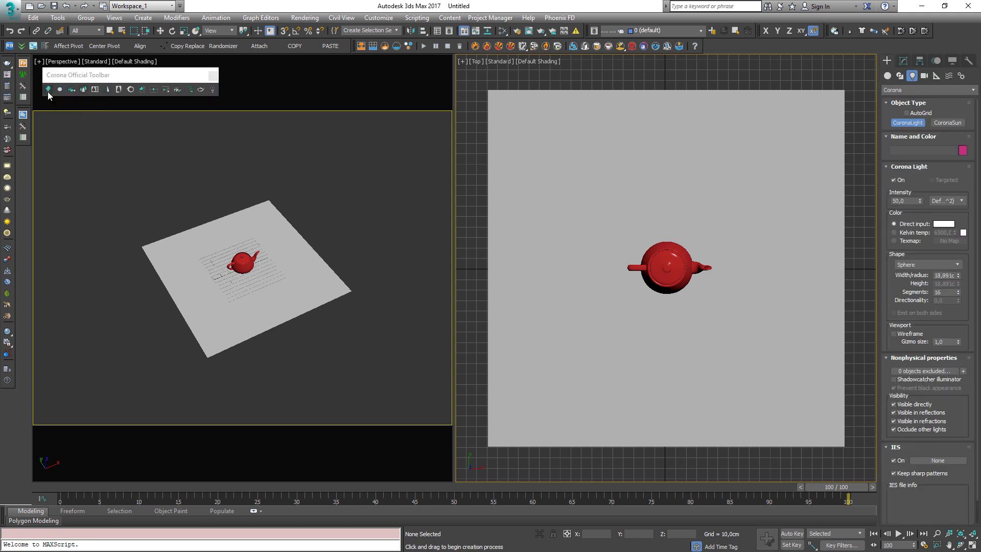
alt+middle_drag(350, 248, 325, 264)
click(325, 276)
drag(325, 276, 346, 295)
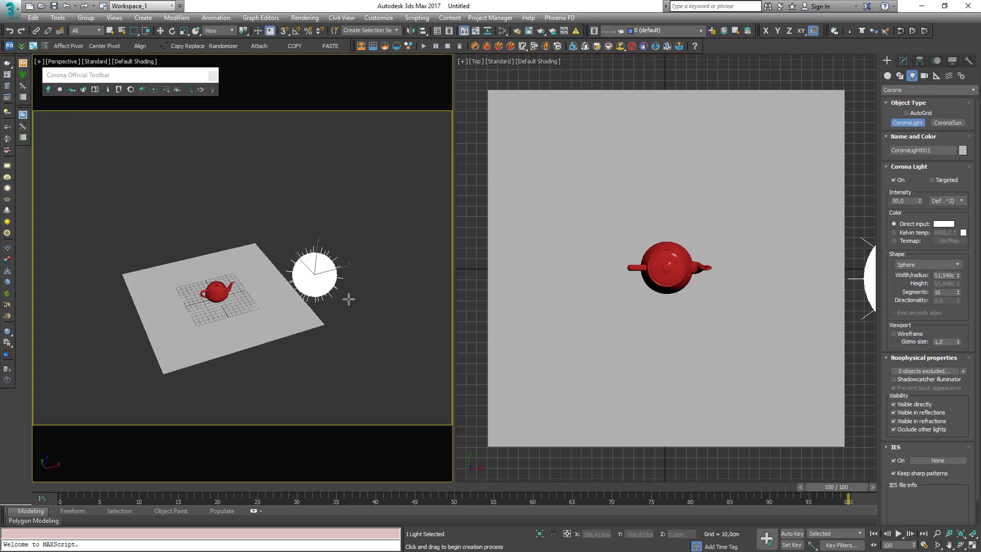
alt+middle_drag(346, 295, 337, 256)
drag(334, 284, 331, 225)
Look over the Corona light's intensity units, then change its shape to Disk and finally to Cylinder.
click(901, 61)
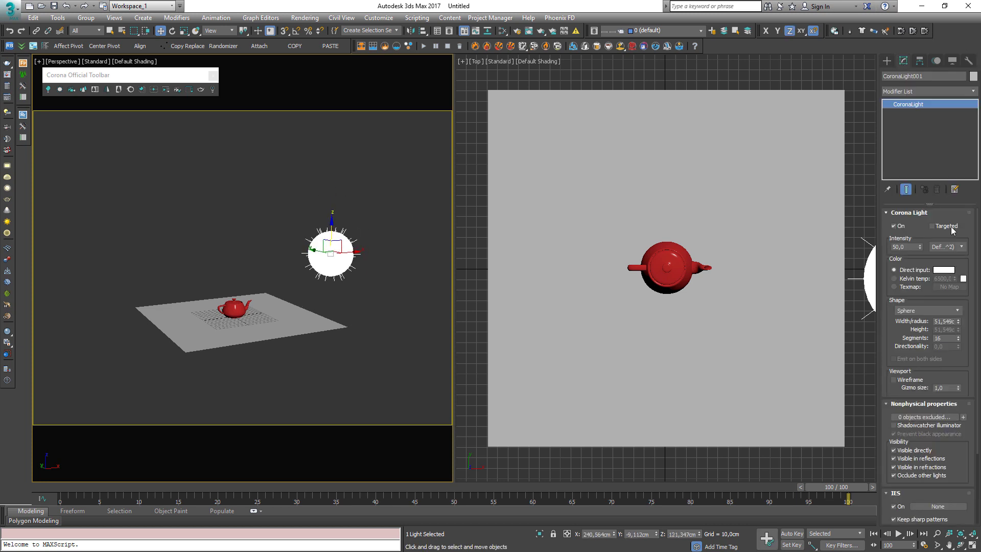
click(952, 248)
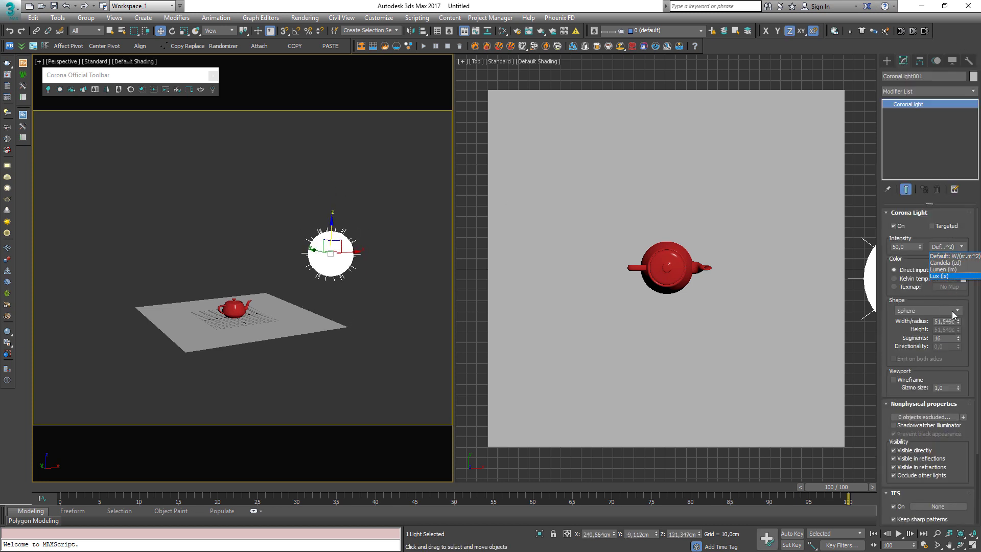
click(924, 308)
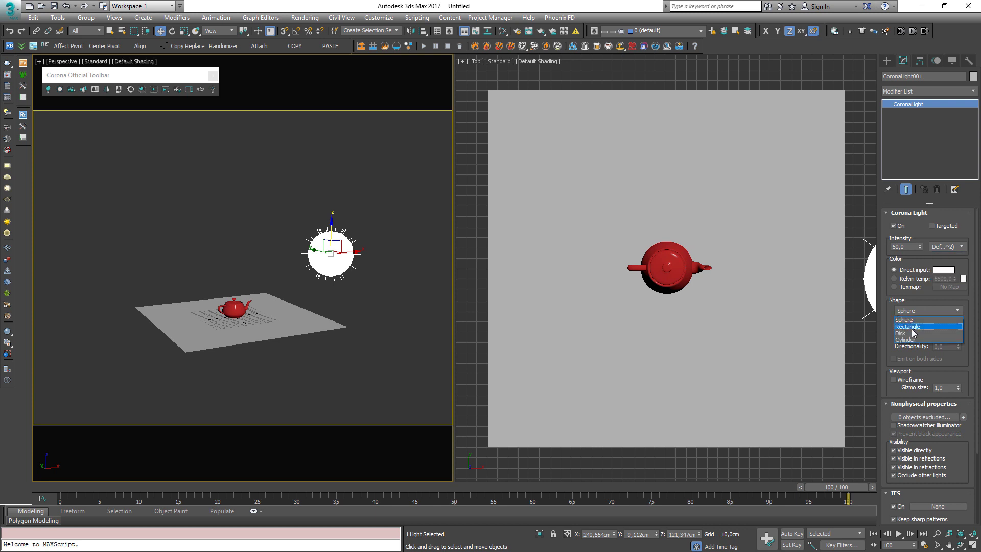
click(915, 332)
click(915, 310)
click(914, 340)
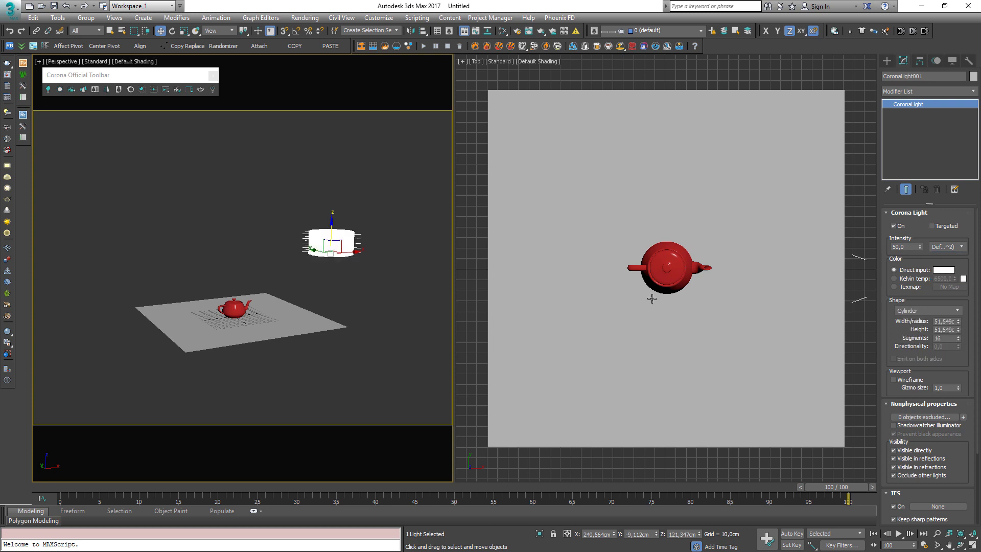
Delete the cylindrical Corona light from the scene.
alt+middle_drag(358, 307, 310, 306)
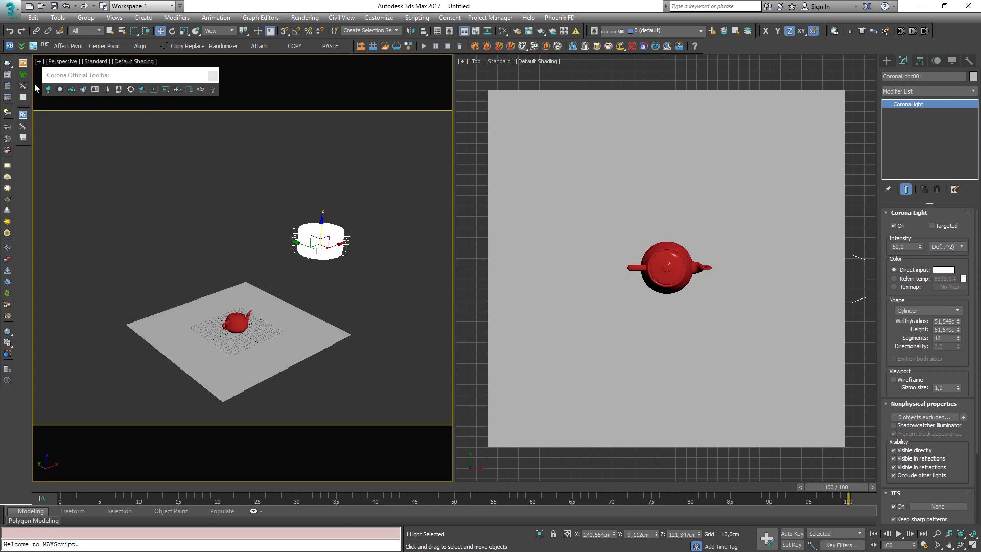
middle_drag(209, 229, 205, 229)
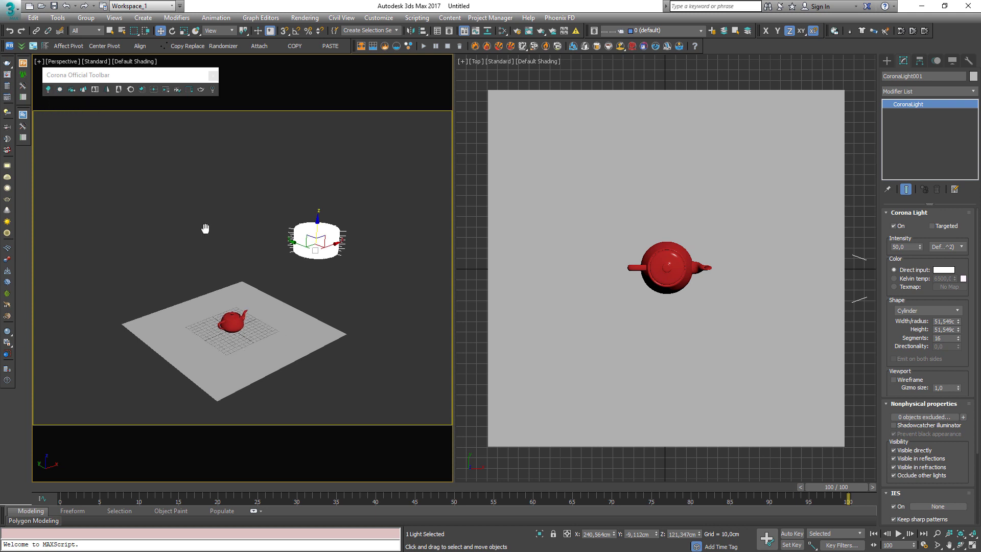
key(Delete)
Create a targeted Corona Sun beyond the plane, aimed at the teapot, and place it high above the ground.
click(57, 90)
scroll(287, 260, down, 3)
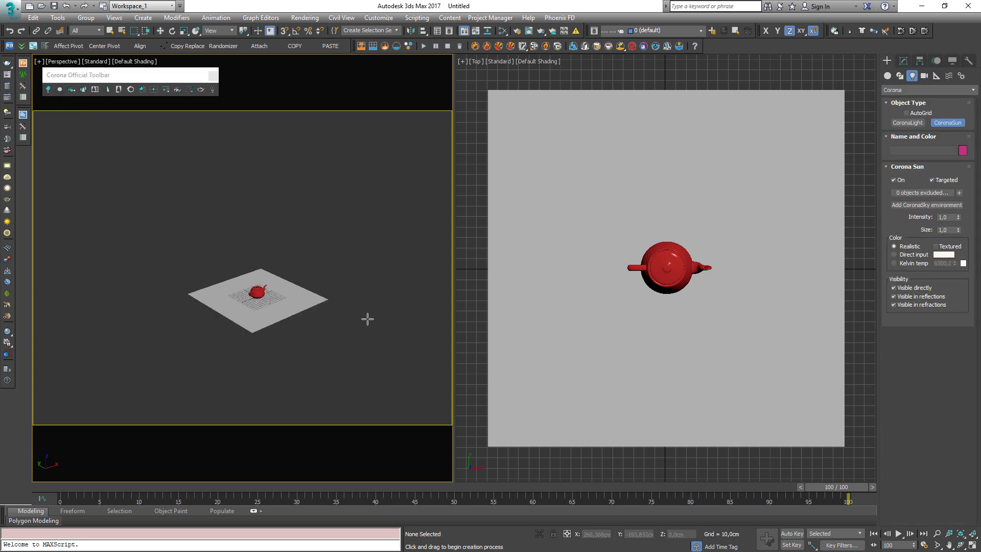
alt+middle_drag(368, 319, 388, 280)
drag(403, 265, 249, 299)
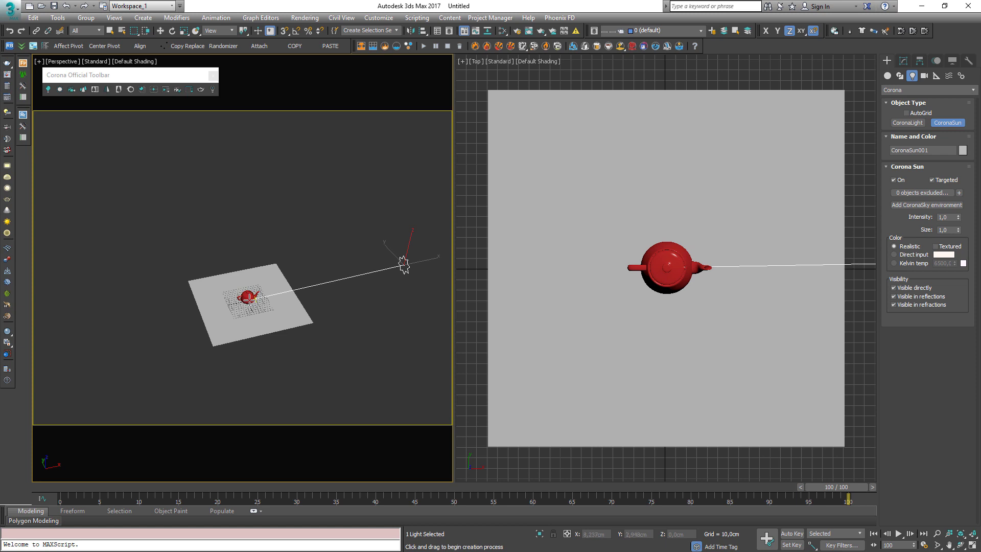
click(259, 206)
middle_drag(361, 277, 300, 285)
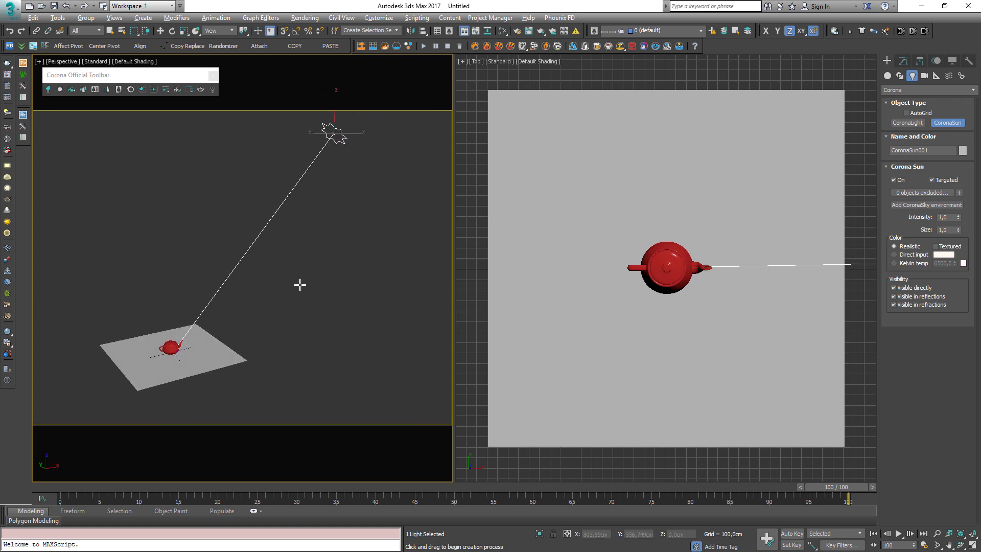
Add a CoronaSky environment from the sun's settings, replacing the existing environment map.
click(924, 205)
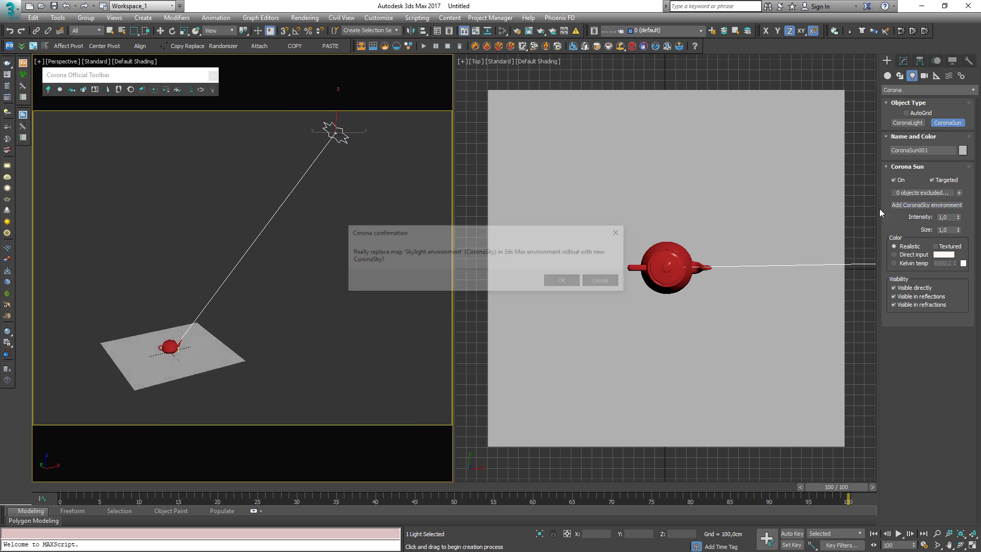
click(557, 280)
scroll(250, 313, down, 5)
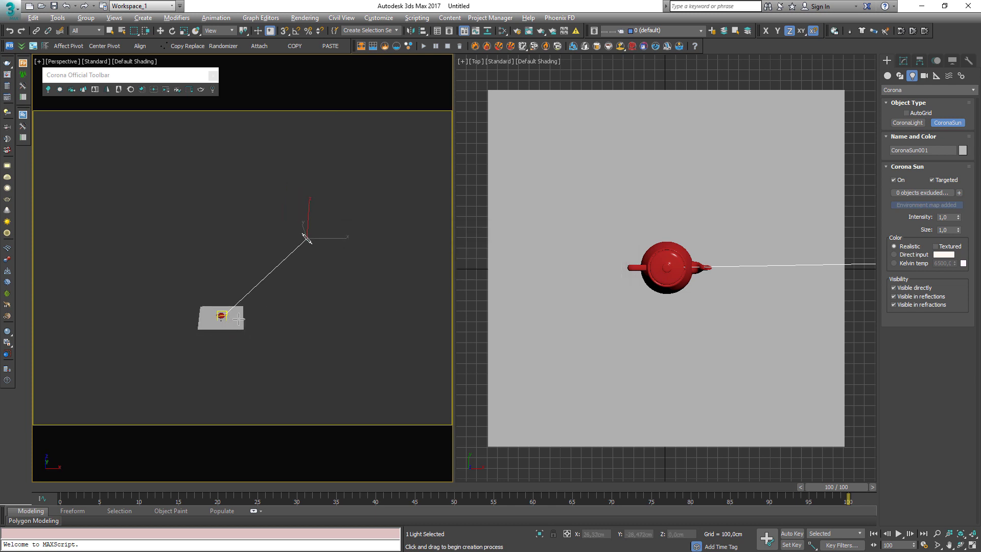
Lower the Corona Sun vertically to a height of about 435.5 cm.
alt+middle_drag(239, 319, 213, 194)
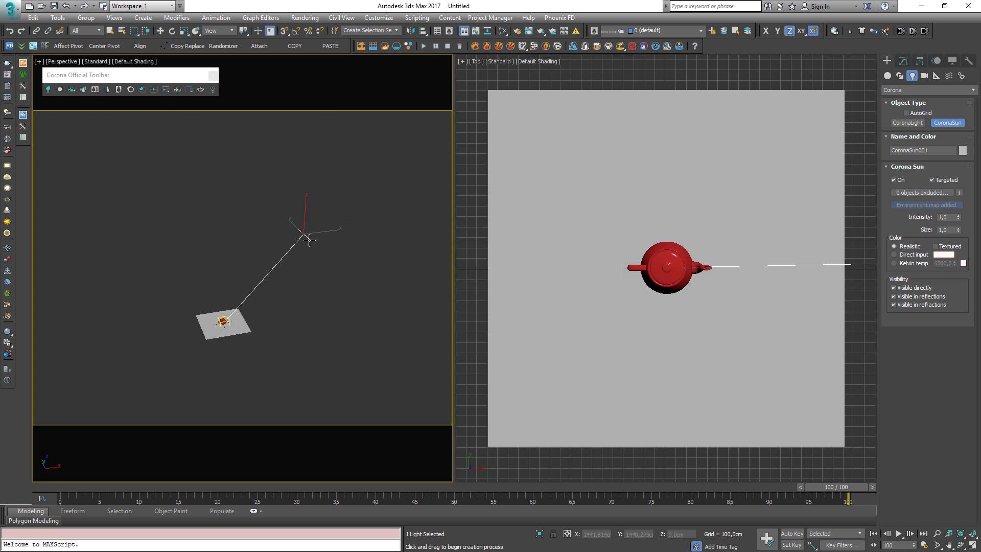
key(w)
drag(304, 213, 302, 261)
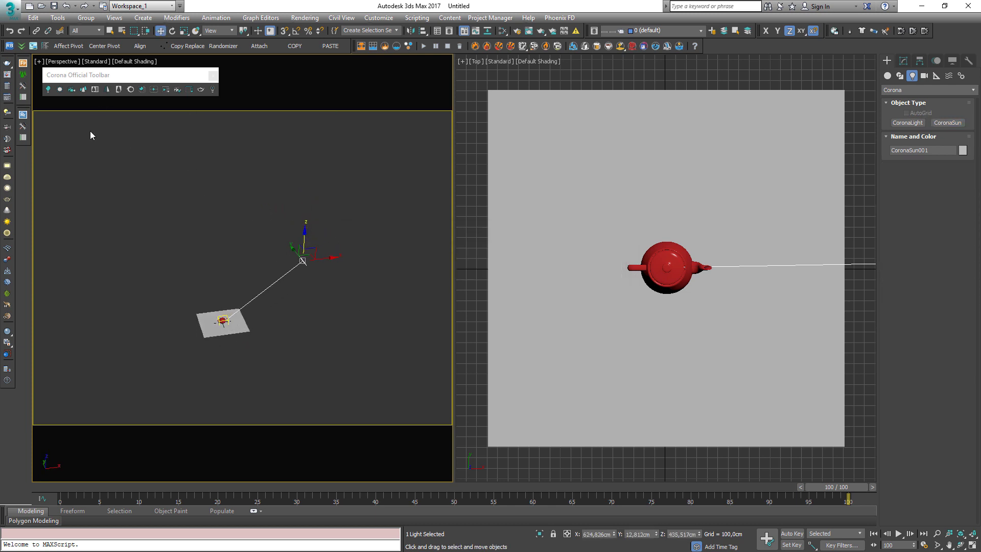
Place a Corona camera aimed toward the plane, then delete it and leave camera creation.
click(71, 91)
middle_drag(203, 313, 225, 333)
drag(443, 361, 240, 295)
alt+middle_drag(278, 333, 282, 295)
key(Delete)
right_click(283, 296)
Select the red teapot and frame it close up from the side in the Perspective viewport.
scroll(179, 291, up, 6)
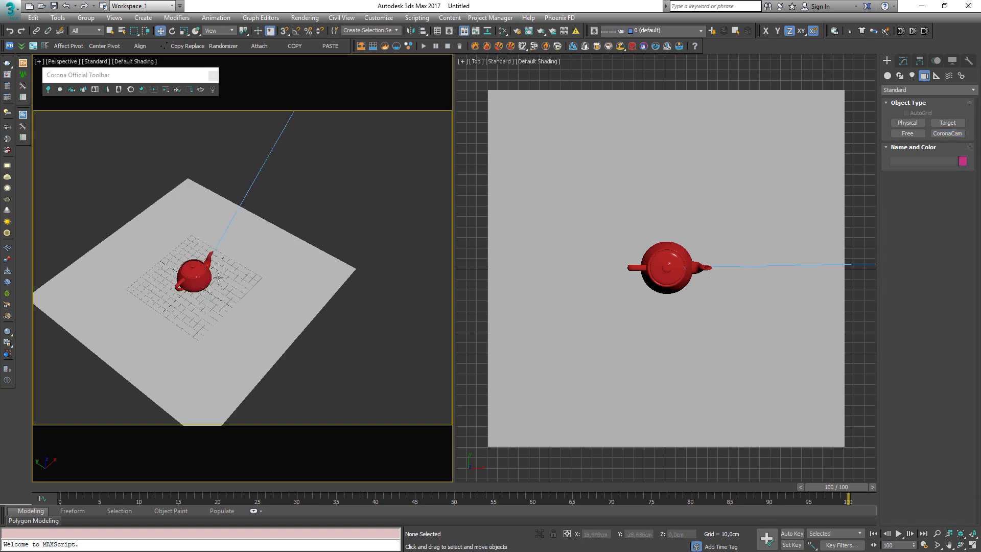
scroll(218, 278, up, 4)
click(194, 282)
alt+middle_drag(204, 300, 324, 265)
middle_drag(256, 268, 284, 307)
scroll(360, 301, up, 2)
scroll(273, 310, up, 3)
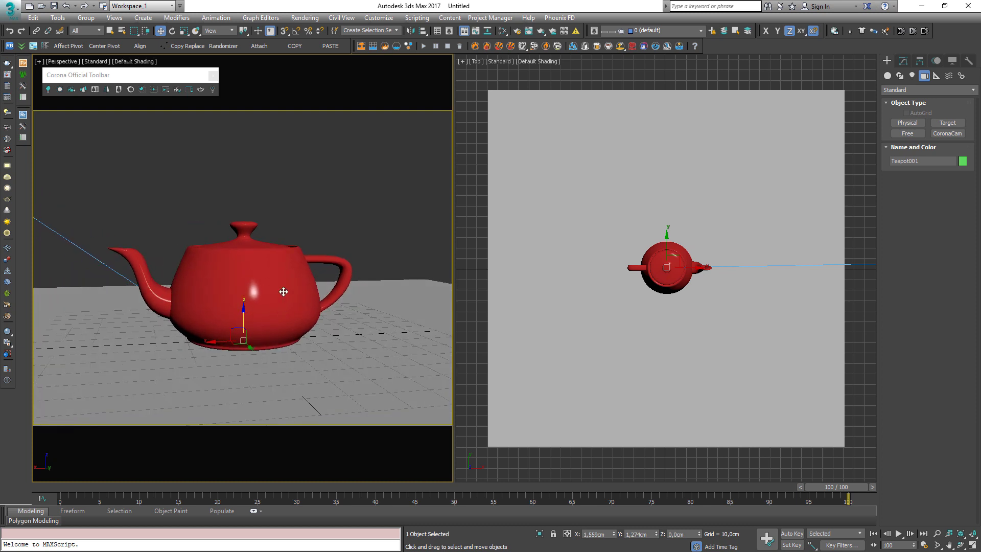
Create a Corona camera from the Perspective view of the teapot and show its view with safe frames in the Top viewport's place.
alt+middle_drag(286, 283, 228, 160)
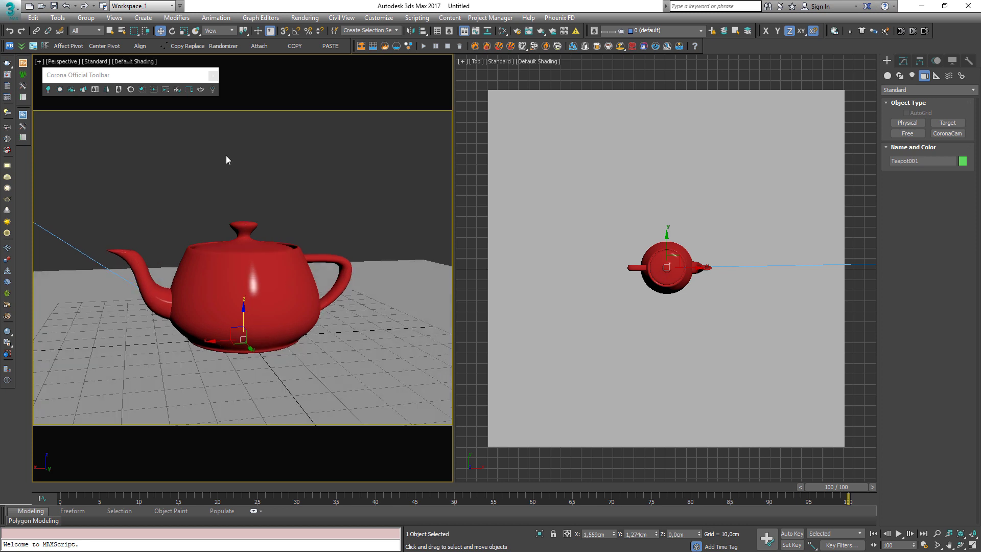
click(178, 90)
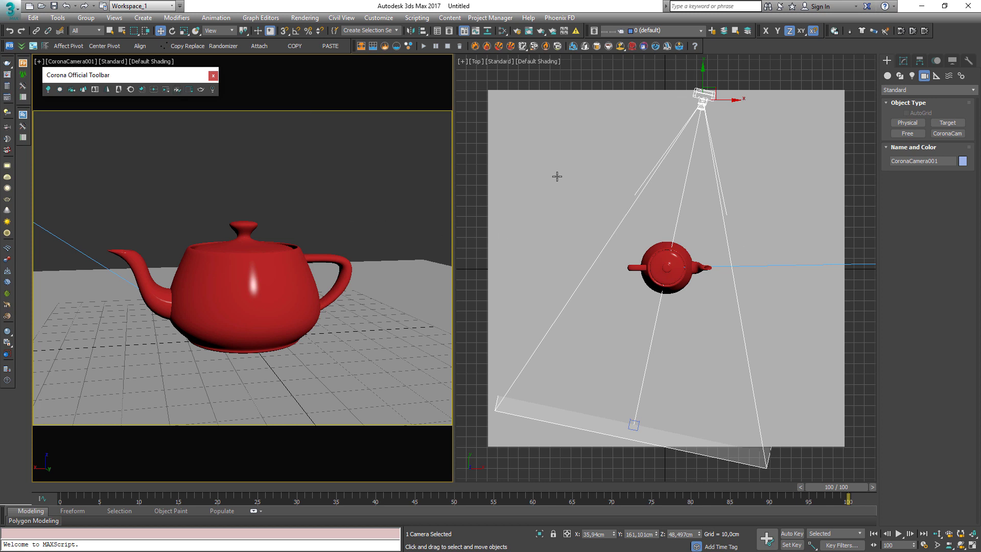
click(632, 82)
key(c)
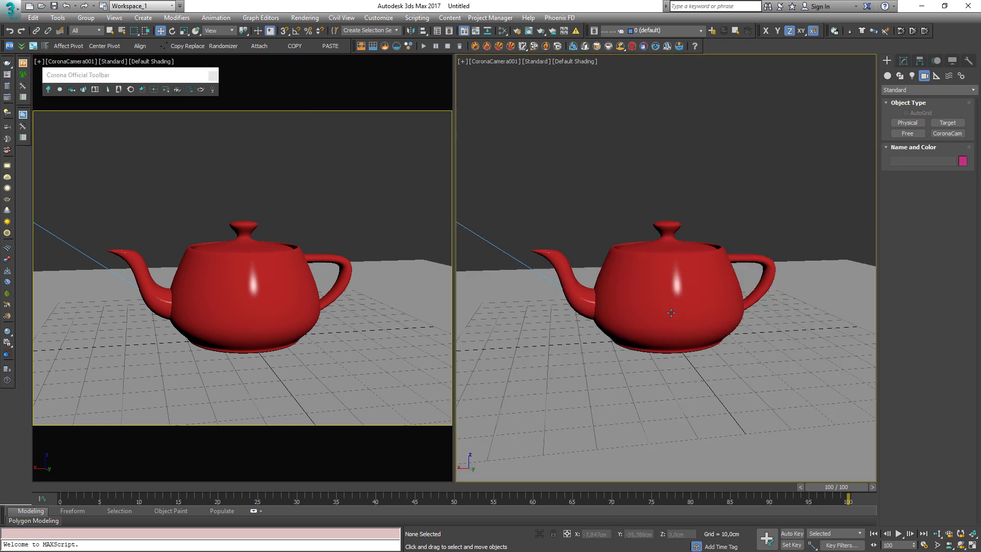
key(shift+f)
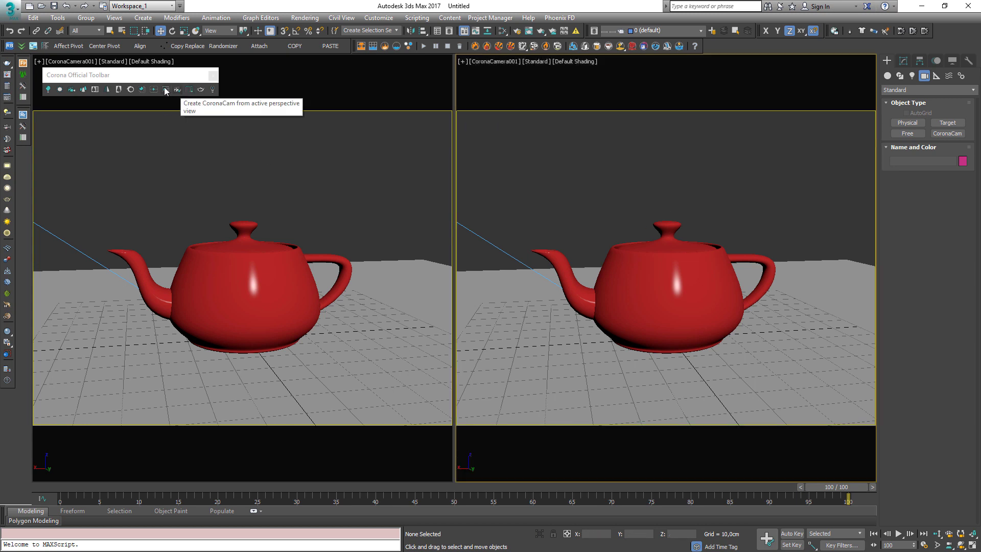
Switch the other viewport to Top view and place a Corona Scatter object, moving it clear of the plane.
click(84, 90)
key(t)
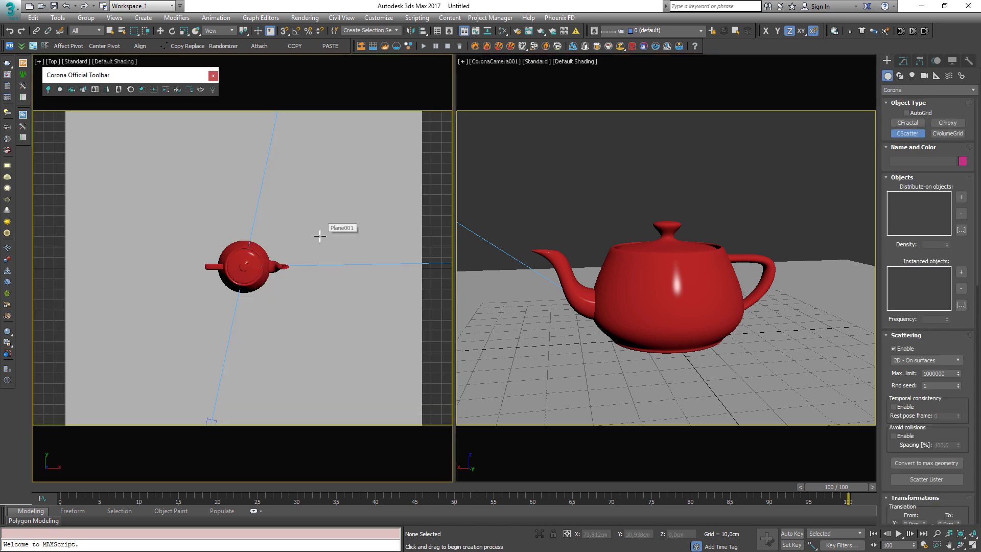
scroll(316, 245, down, 5)
scroll(286, 237, up, 3)
drag(286, 223, 337, 271)
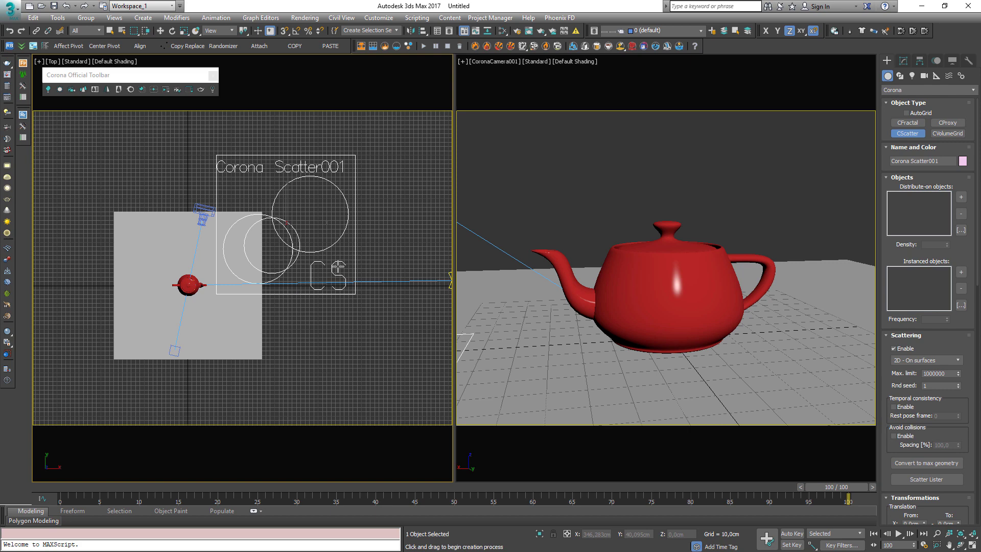
right_click(339, 273)
middle_drag(313, 246, 300, 244)
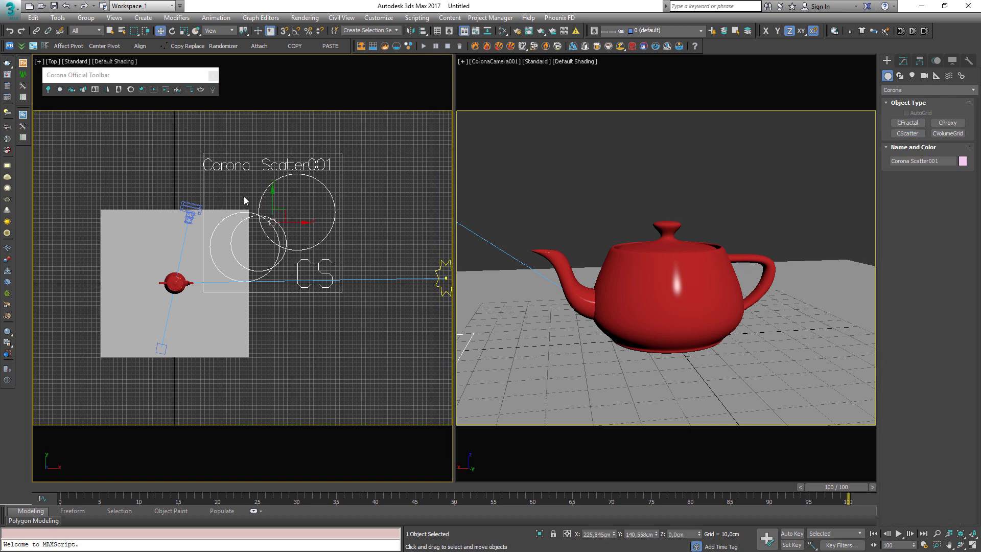
drag(291, 211, 334, 156)
scroll(301, 223, down, 2)
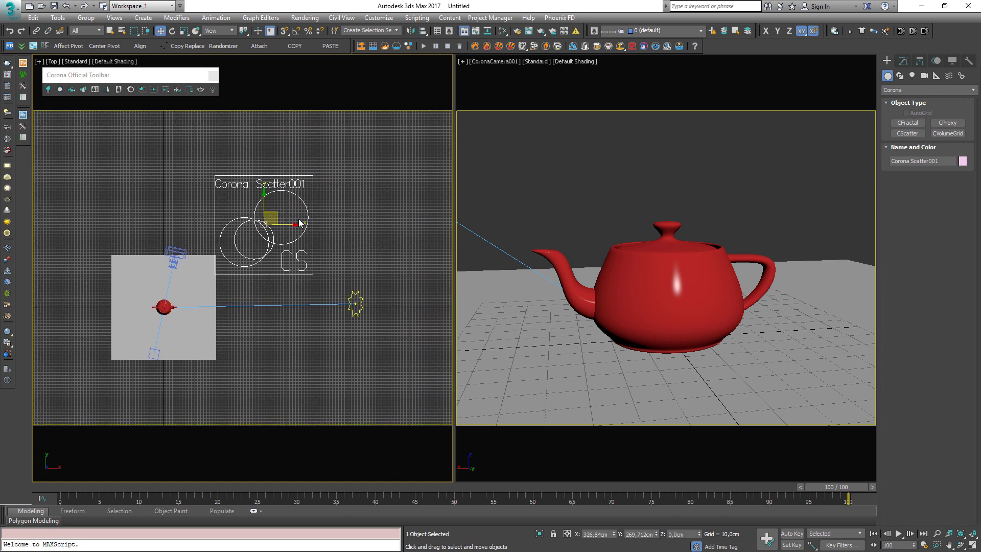
Place a second, smaller Corona Scatter object beside the first one in the Top view.
click(89, 91)
drag(372, 201, 393, 225)
right_click(226, 158)
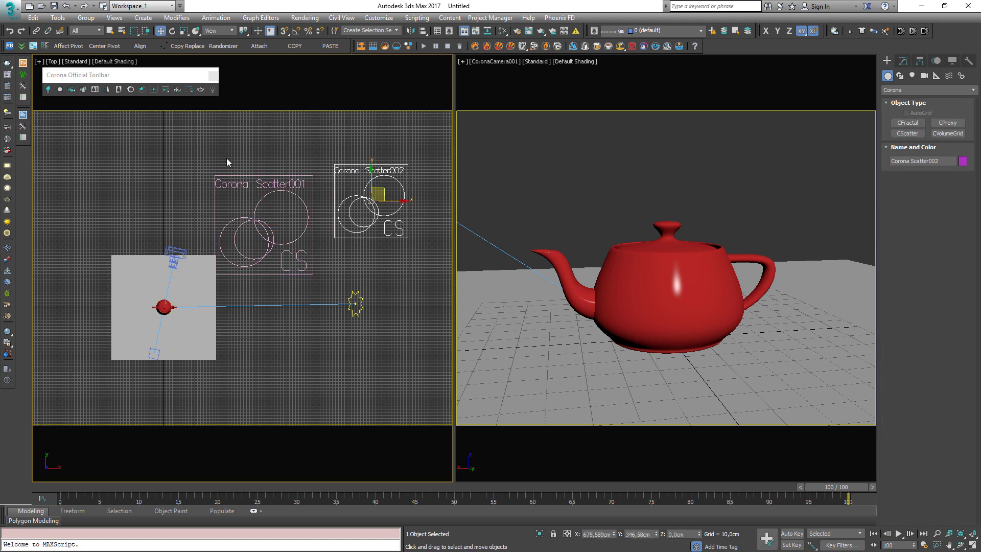
Review the scatter objects in the Corona Scatter Lister, close it and delete both scatters.
click(94, 89)
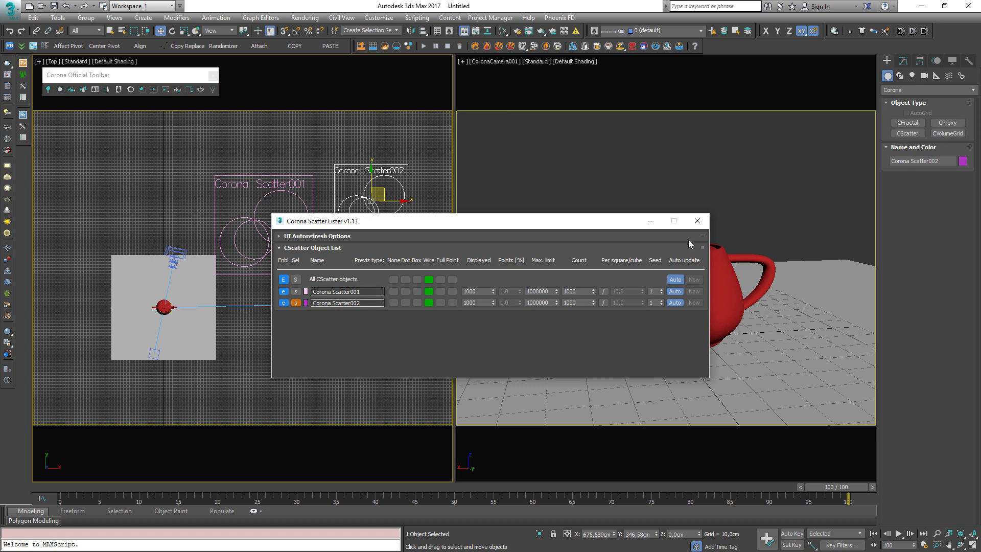
click(696, 222)
key(Delete)
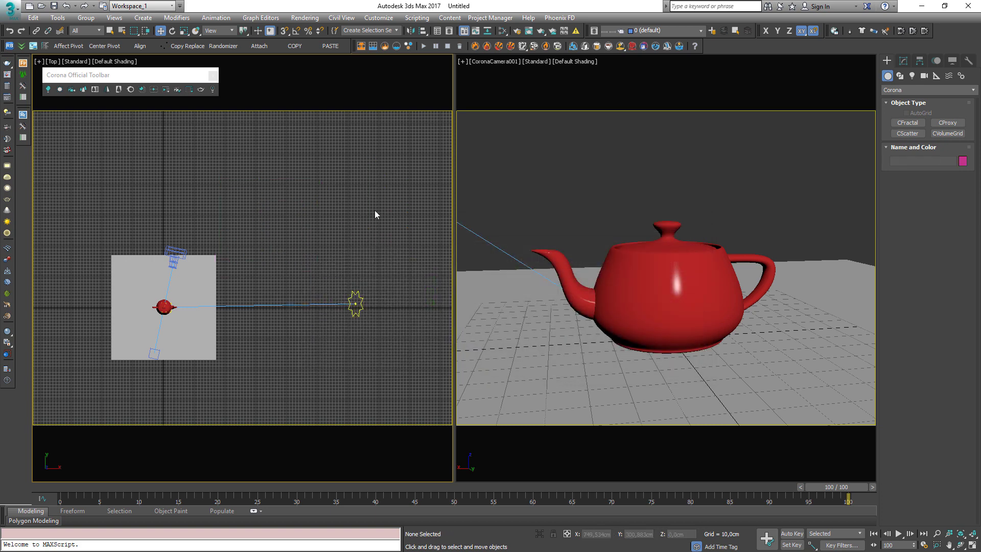
Place a Corona Proxy object beside the plane in the Top view, inspect its parameters, and delete it.
click(108, 87)
drag(268, 223, 309, 261)
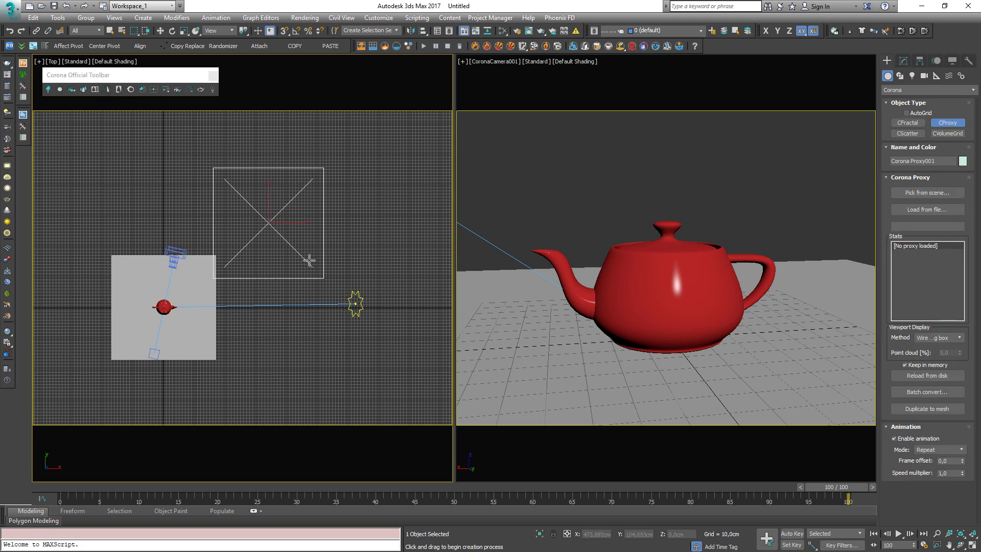
right_click(371, 244)
click(903, 60)
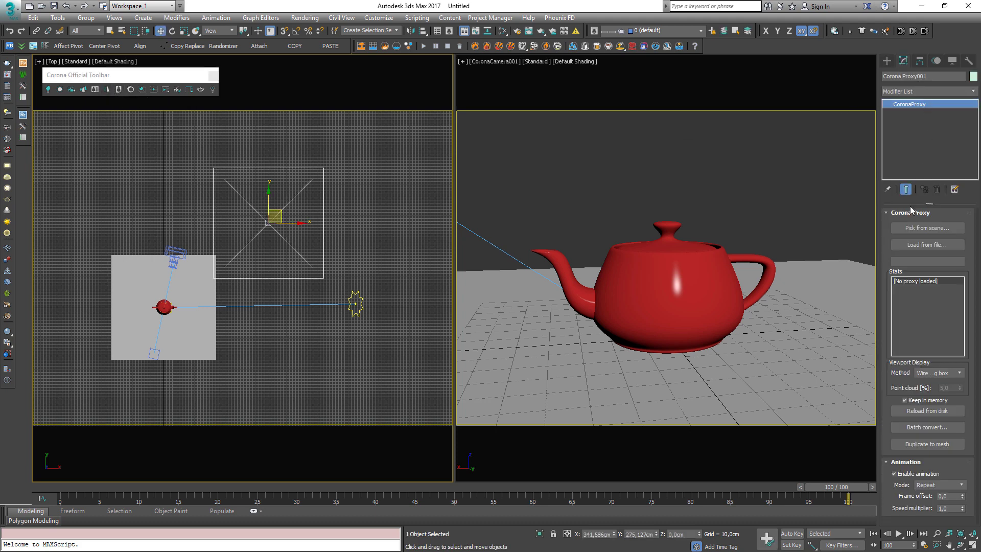
middle_drag(314, 208, 303, 223)
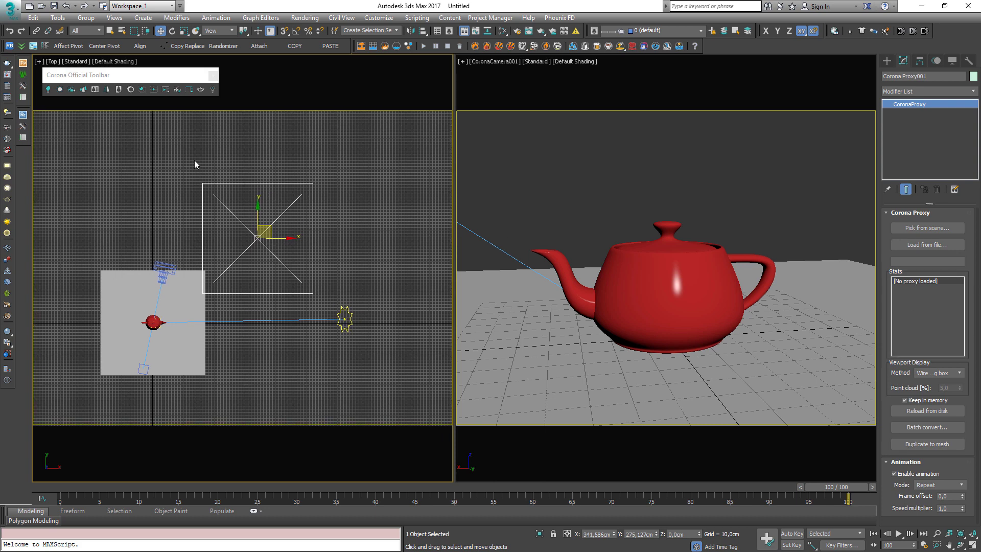
key(Delete)
Inspect the options of the Corona Proxy Exporter and the Corona Converter, closing each without exporting or converting anything.
click(119, 89)
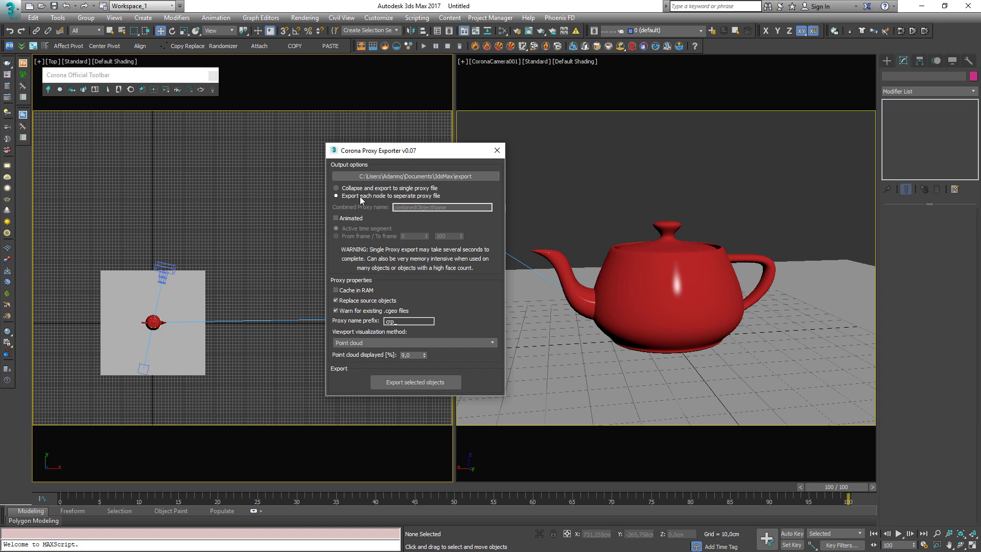
click(496, 150)
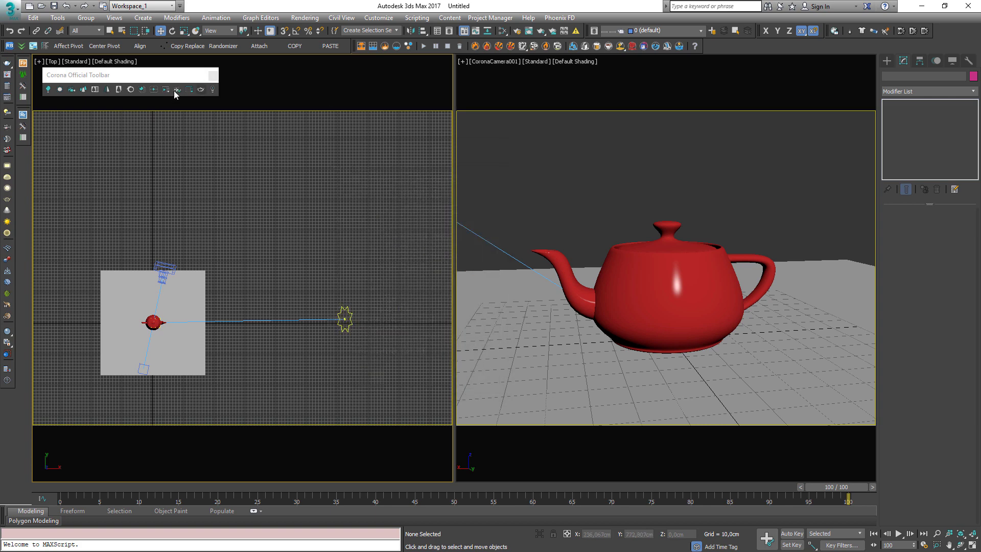
click(132, 91)
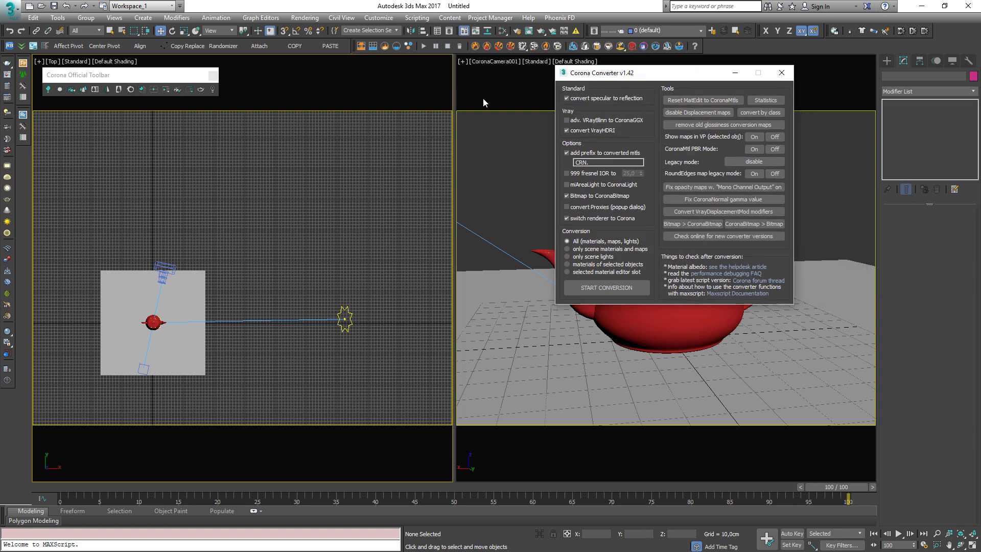
drag(483, 99, 362, 106)
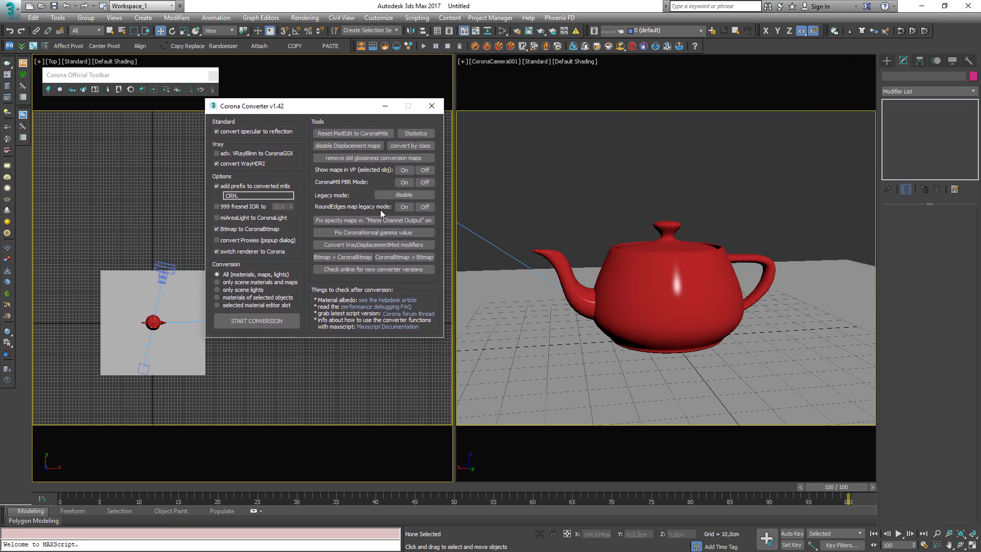
click(431, 107)
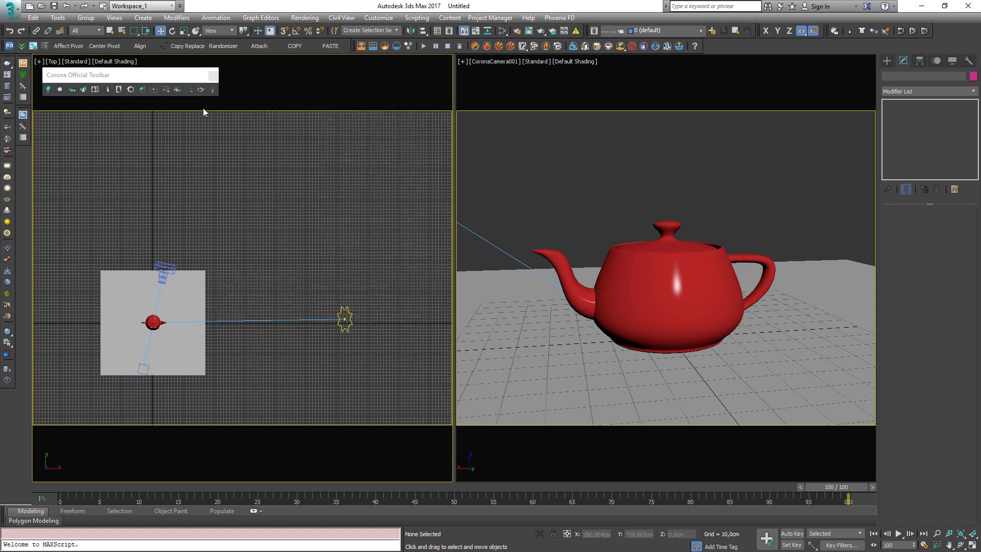
click(130, 90)
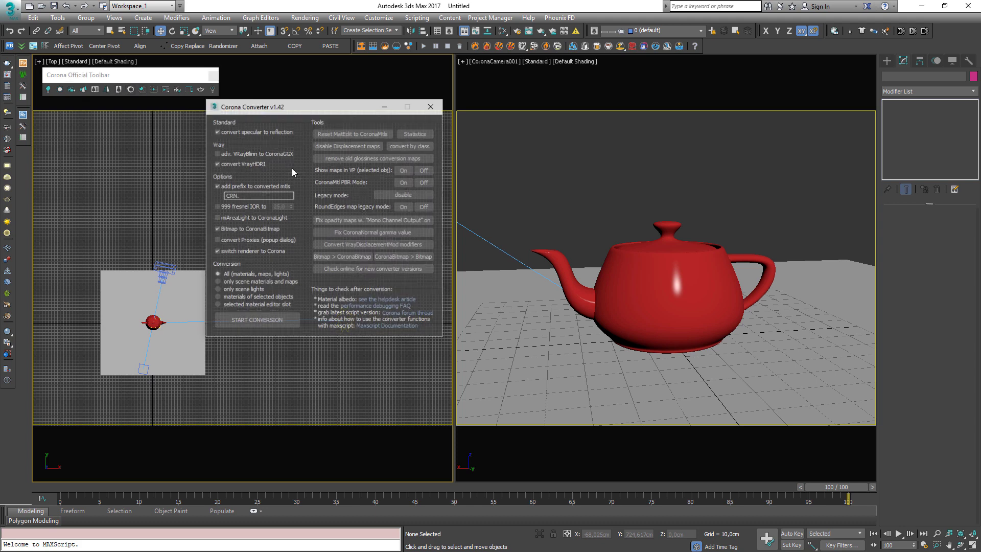
click(432, 107)
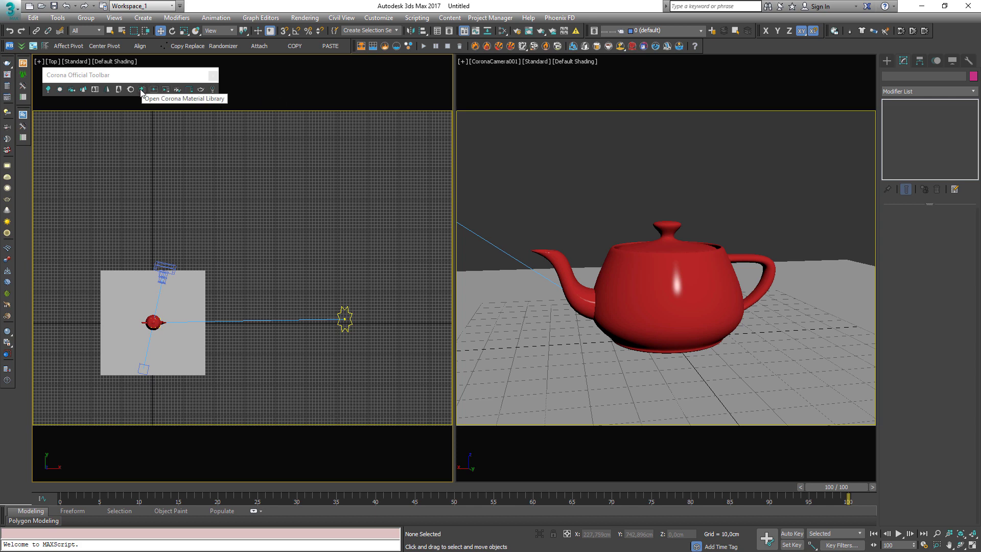
Browse the Corona Material Library categories, including Walls, Carpaints, Concrete, Leather and Nature, and close the library.
click(142, 89)
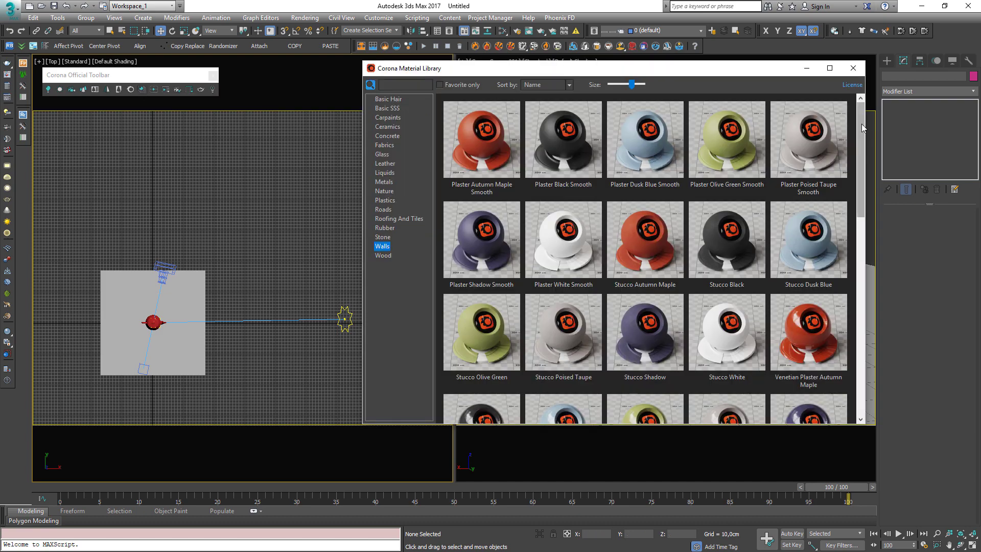
mouse_move(862, 123)
mouse_down()
mouse_move(860, 389)
mouse_move(659, 80)
mouse_up()
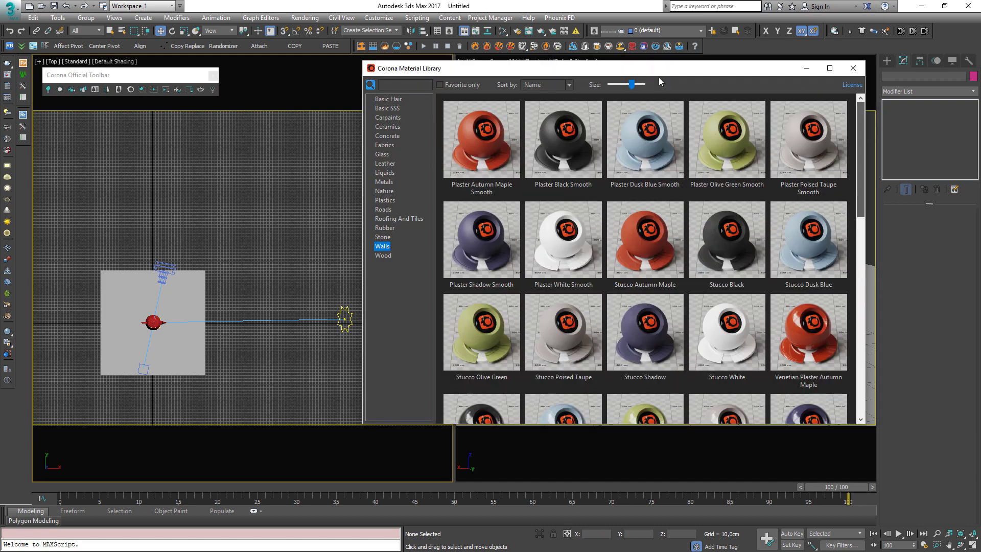
click(402, 109)
click(387, 118)
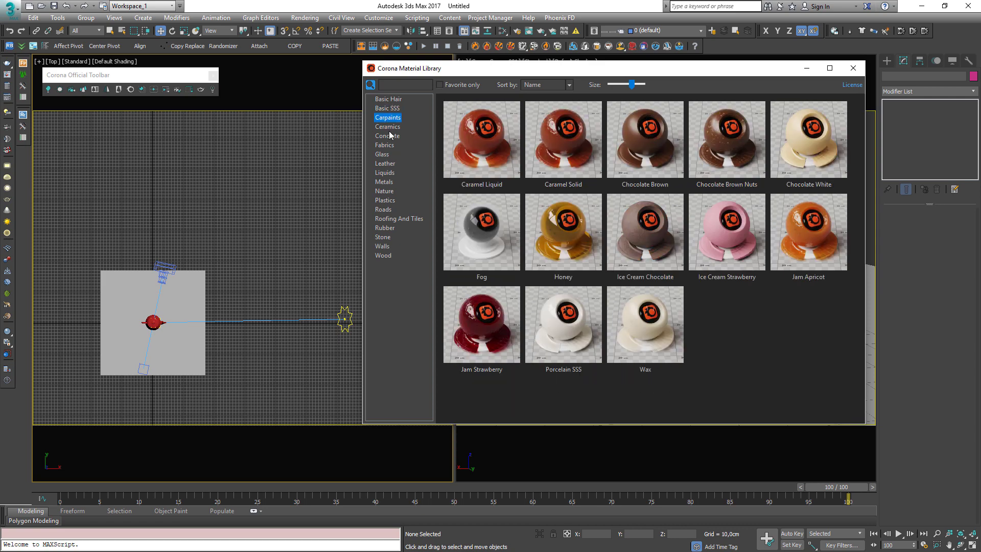
click(389, 136)
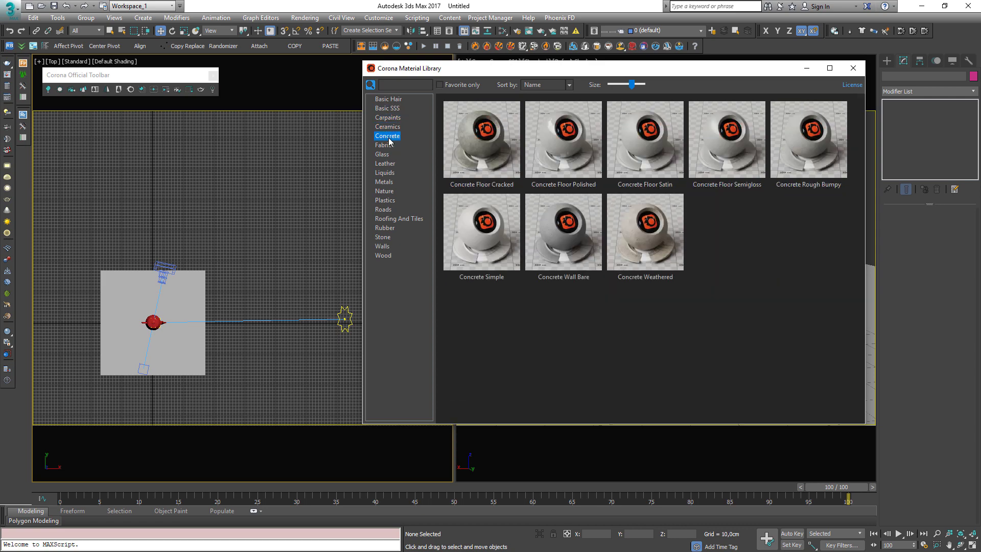
click(385, 145)
click(384, 163)
click(384, 191)
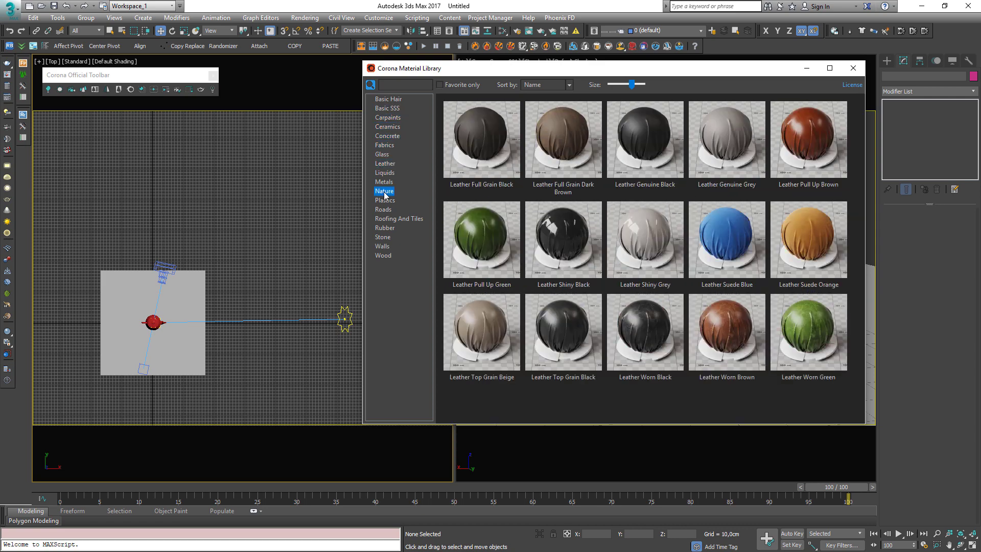
click(853, 67)
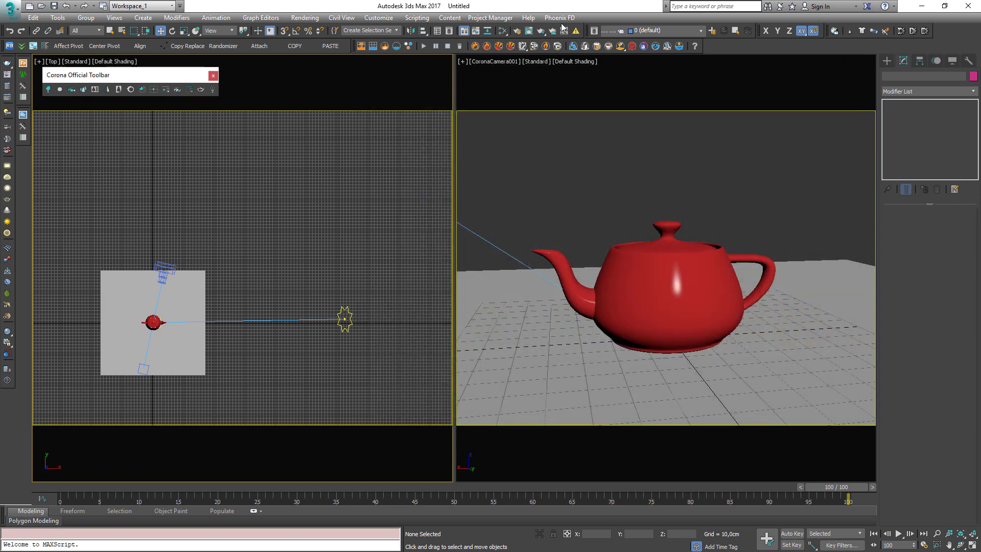
Start interactive rendering of the camera view in the frame buffer and raise the tone mapping exposure to about -5.106 EV.
click(166, 90)
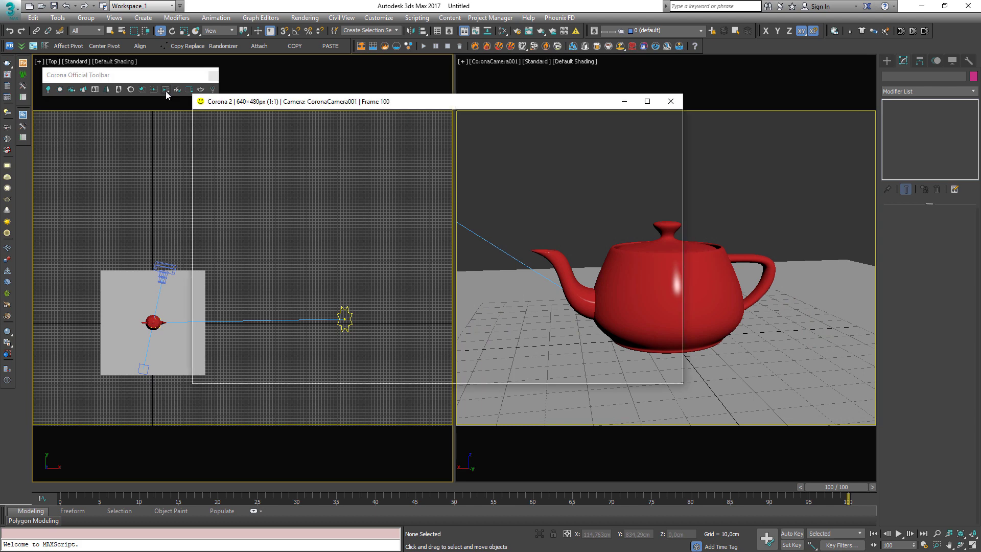
drag(490, 93, 419, 75)
click(680, 303)
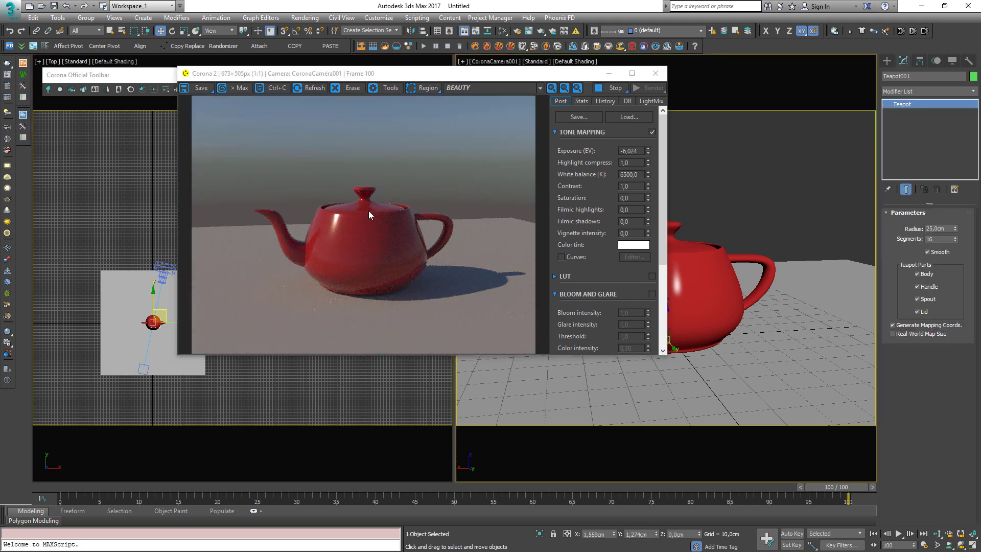
drag(648, 152, 651, 135)
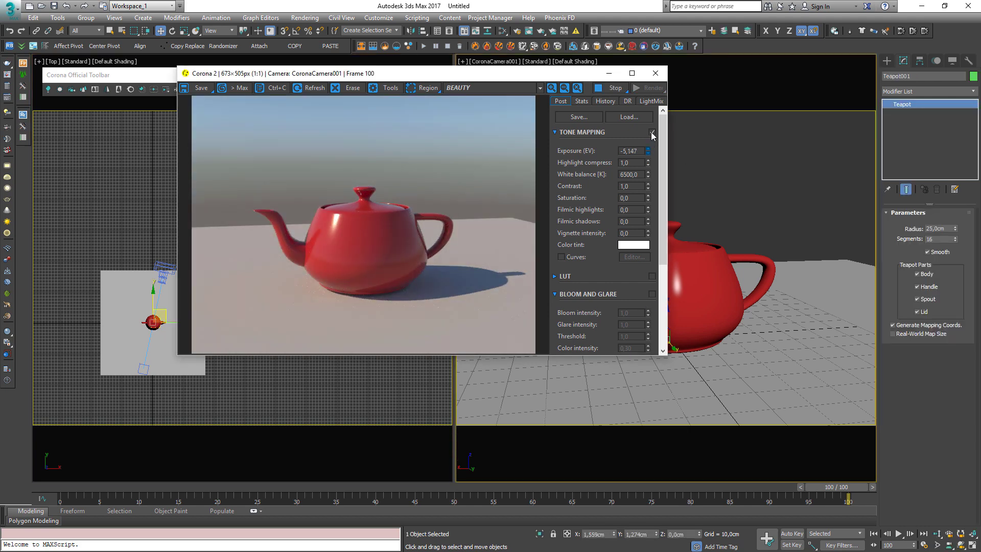
drag(419, 78, 632, 87)
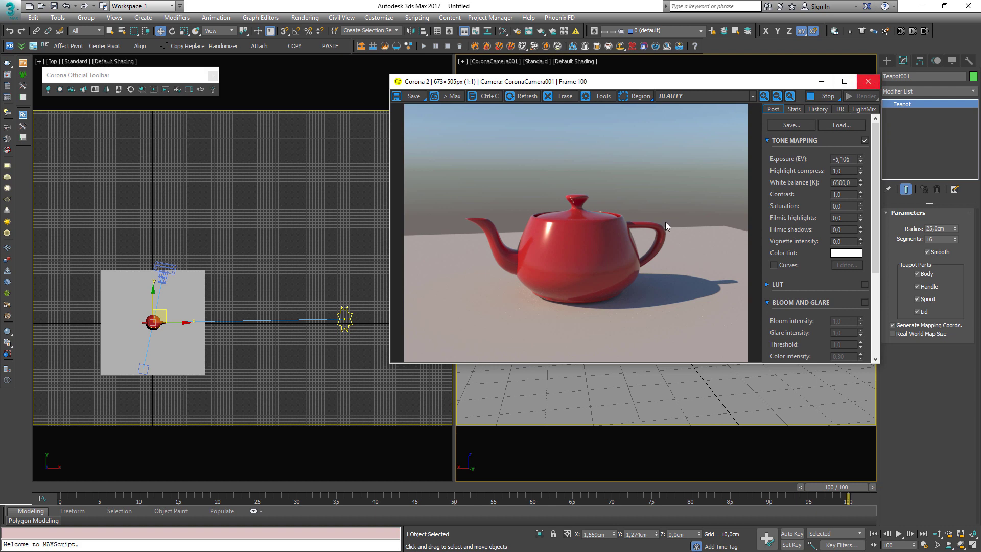
Stop the interactive render, close the frame buffer and deselect the teapot.
click(825, 97)
click(868, 81)
click(290, 141)
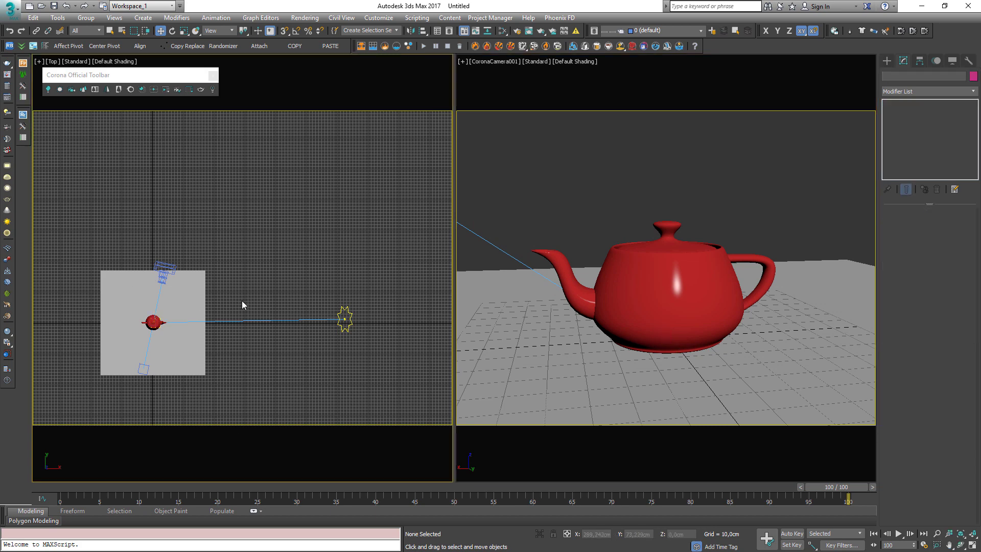
Start docked interactive rendering in the Top viewport and pan the Corona camera slightly sideways in the other viewport.
click(154, 90)
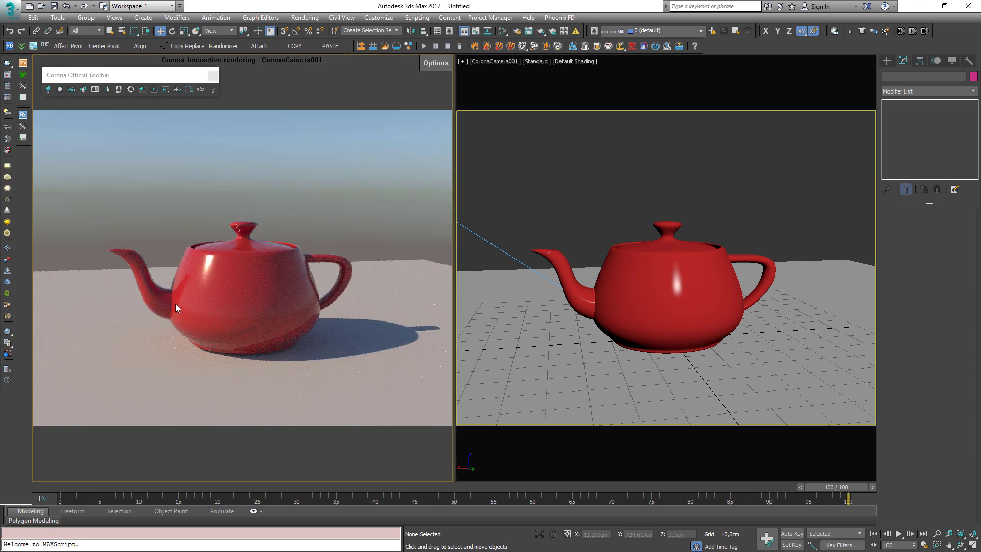
click(652, 336)
drag(652, 336, 663, 336)
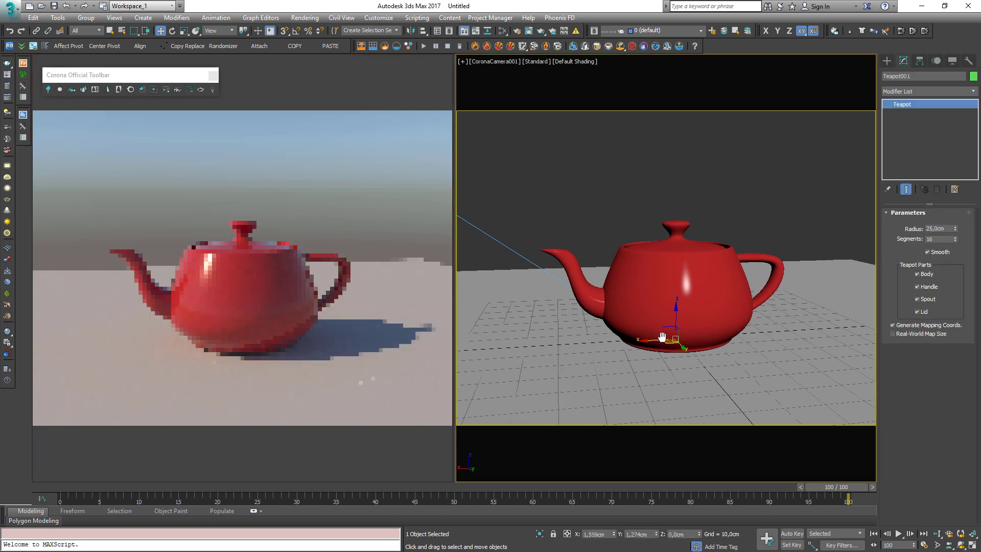
middle_drag(663, 336, 588, 342)
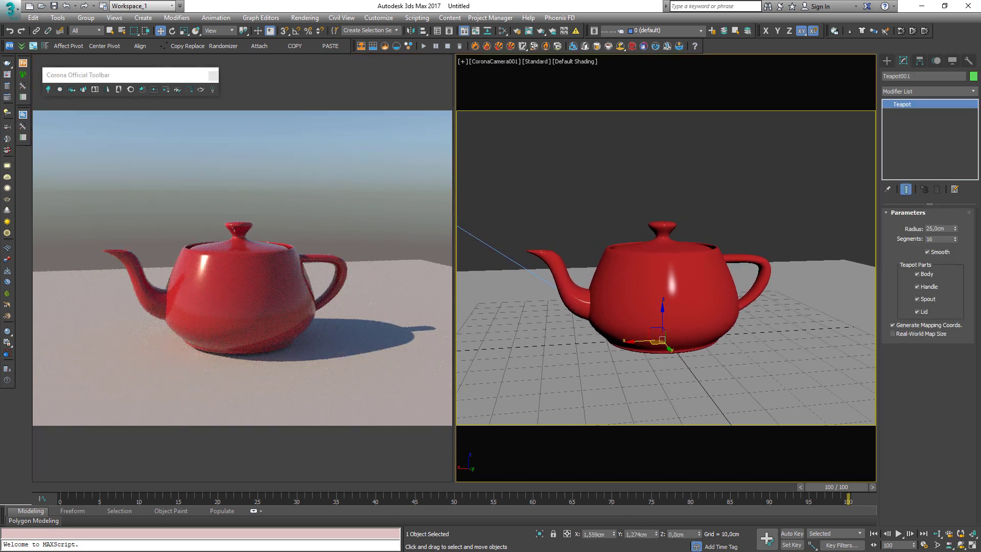
Shift the camera slightly, stop the docked interactive render, and show the last teapot render in the Corona frame buffer.
mouse_move(672, 284)
middle_down()
mouse_move(657, 283)
mouse_move(667, 284)
middle_up()
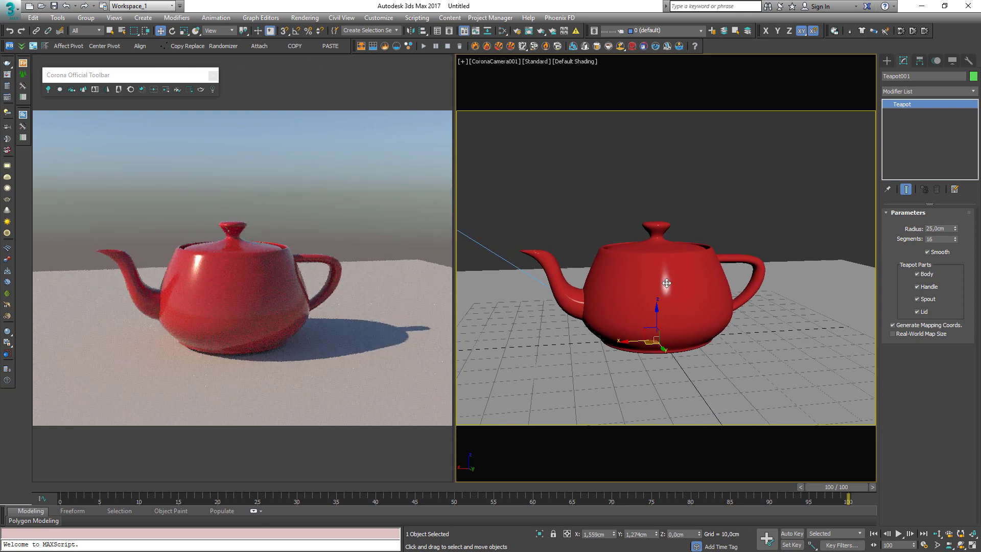
click(190, 91)
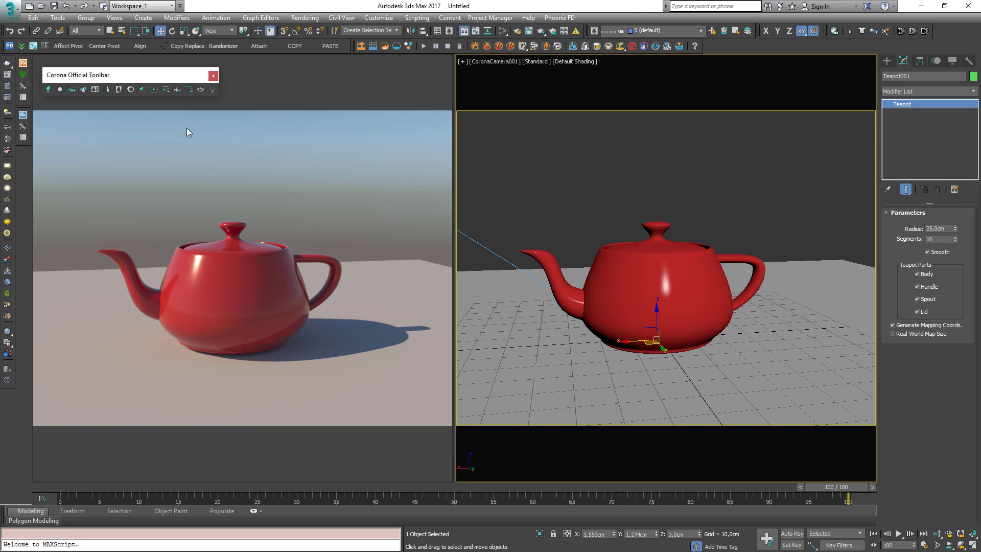
right_click(430, 66)
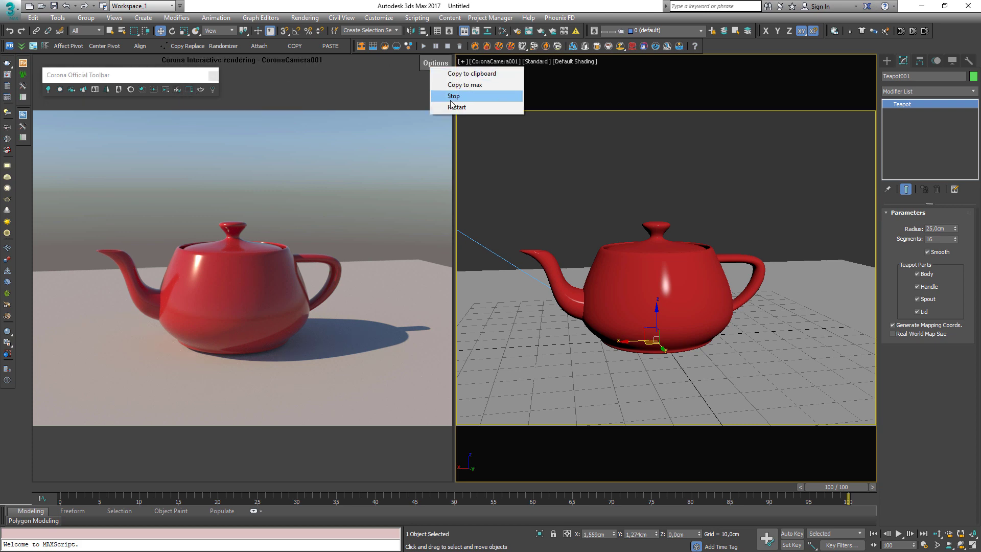
click(451, 102)
click(190, 90)
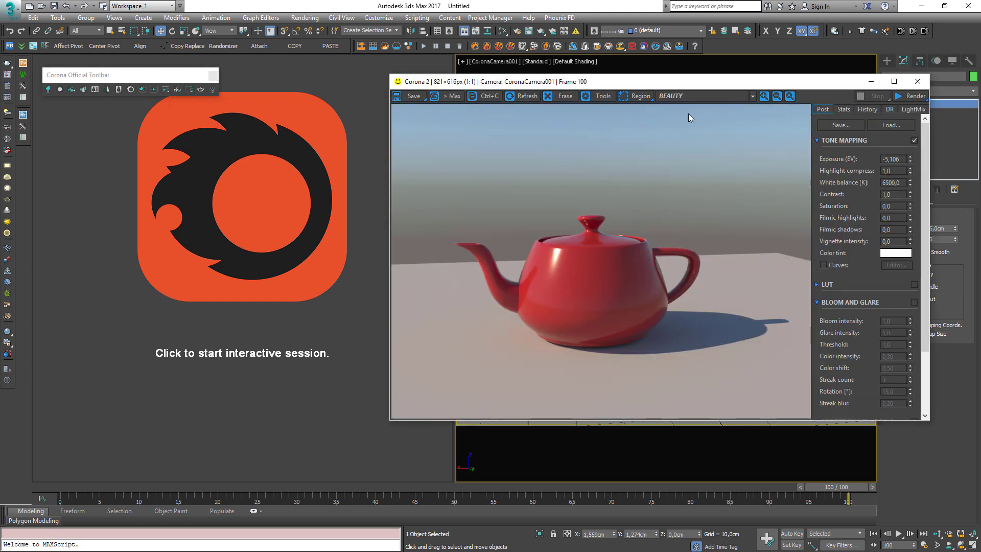
drag(660, 87, 551, 92)
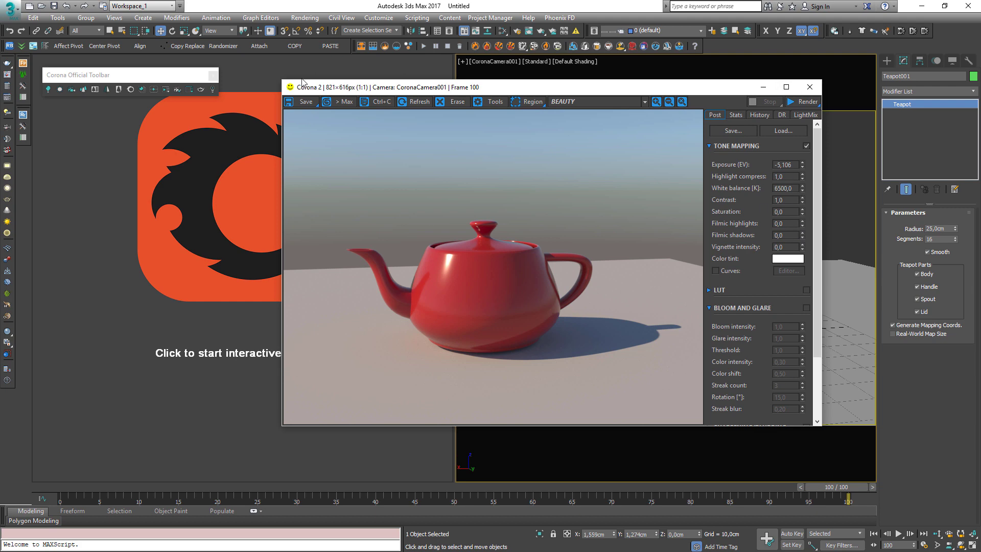
Run and stop a regular render of the camera view, and open the Interactive LightMix Setup and cancel it.
click(201, 90)
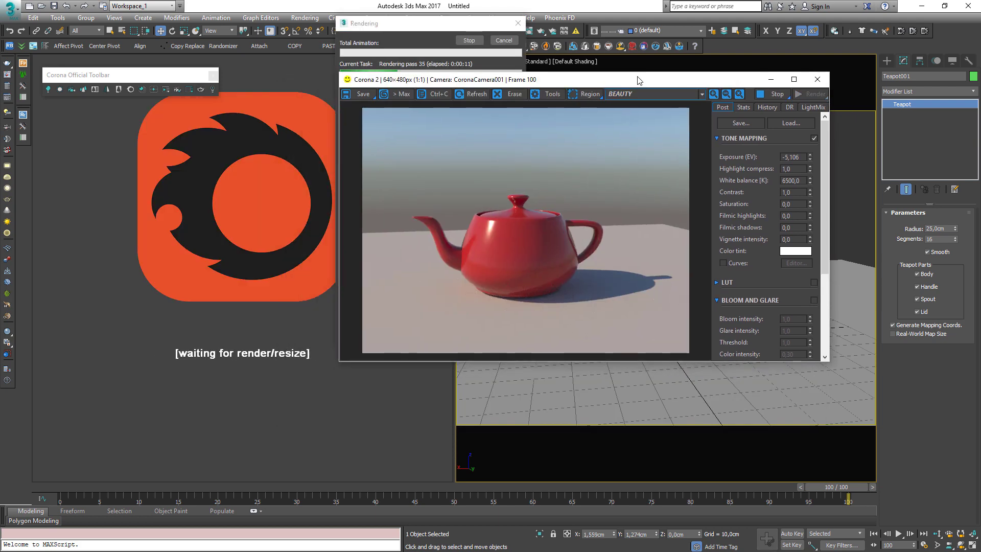
click(766, 94)
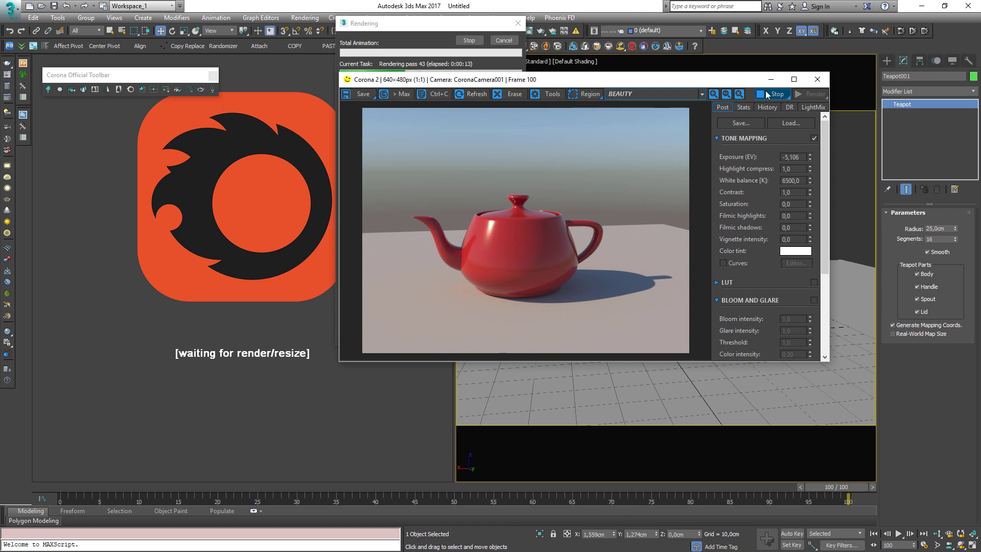
click(216, 90)
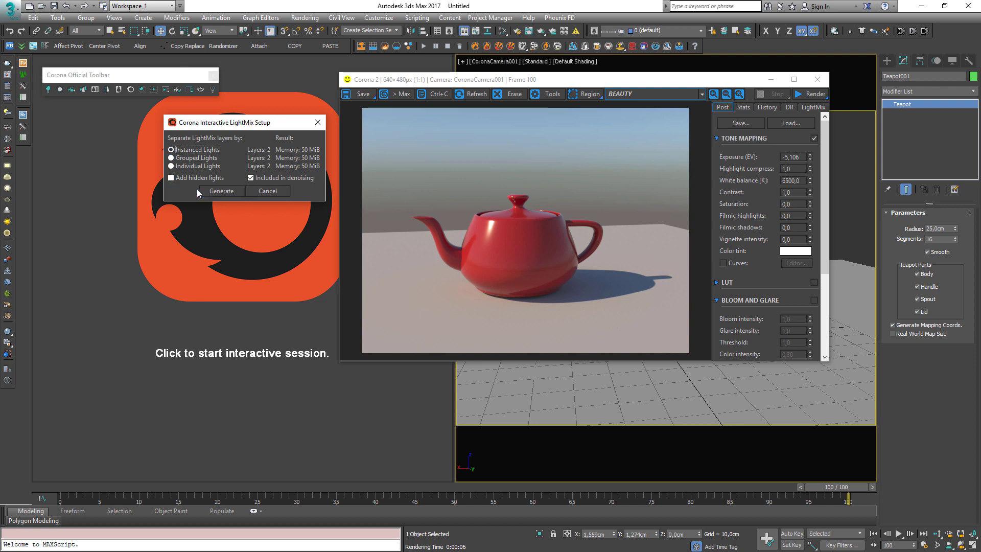
click(283, 192)
Dock the Corona Official Toolbar vertically beside the existing side toolbars.
drag(114, 74, 111, 70)
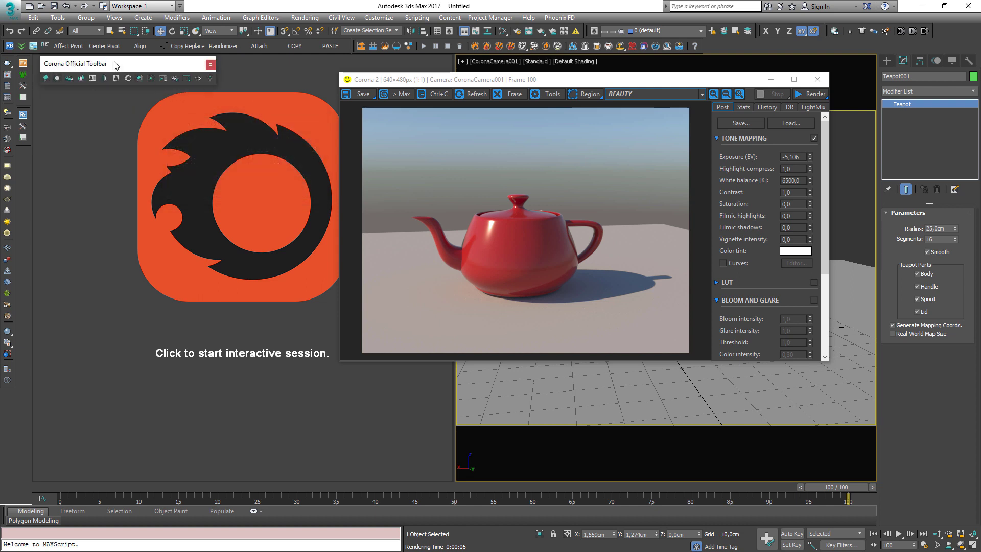
drag(50, 72, 22, 333)
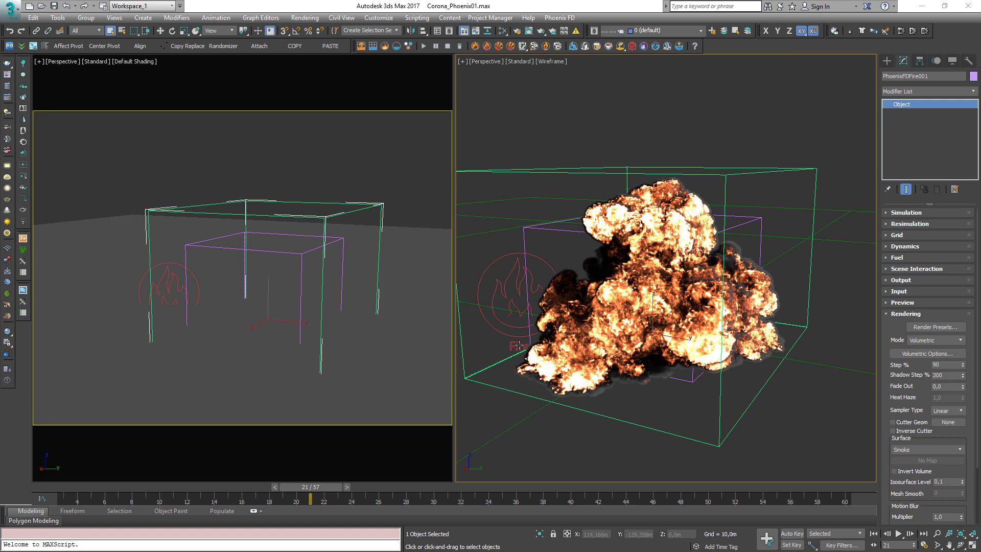
Move the explosion animation to frame 14, deselect the fire simulator, and start docked interactive rendering.
middle_drag(662, 295, 673, 297)
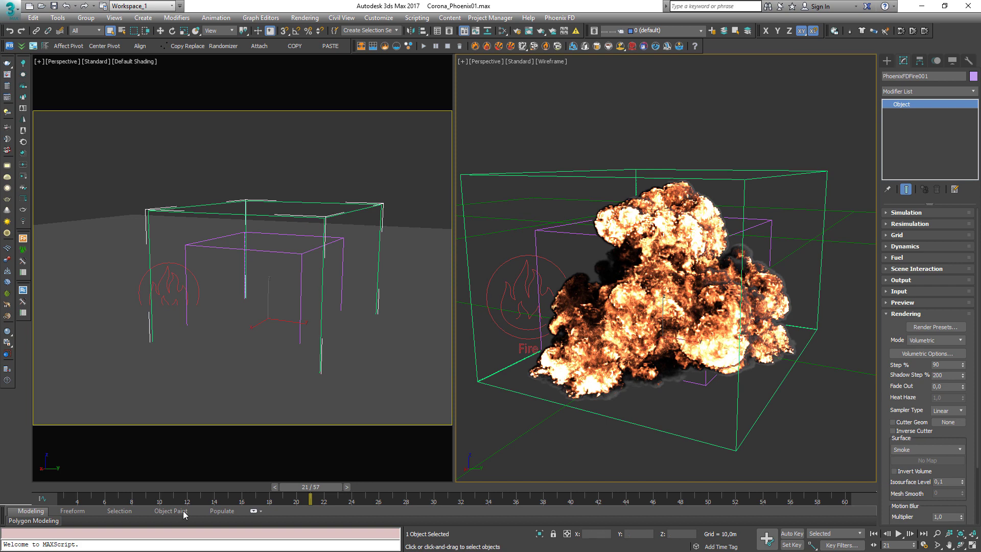
drag(117, 488, 306, 490)
drag(142, 486, 218, 488)
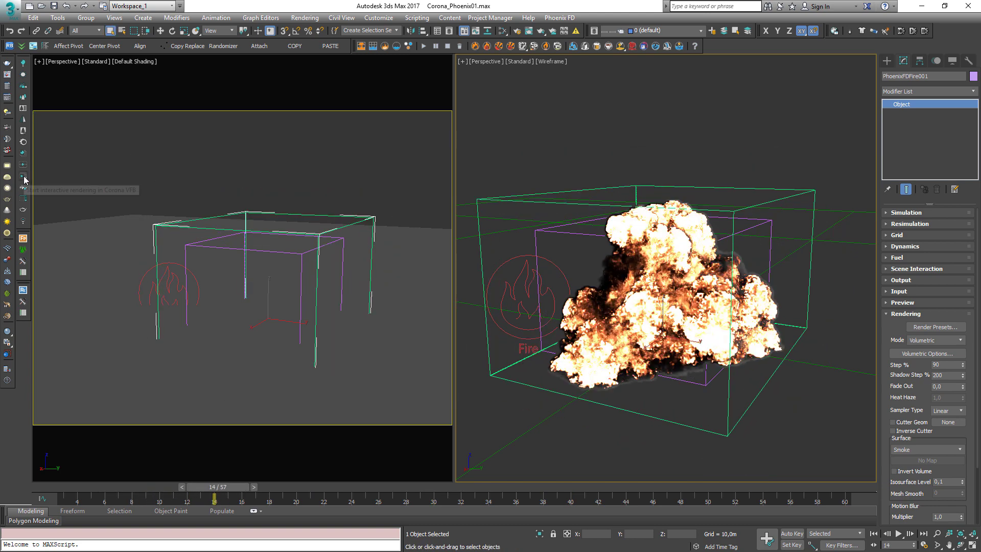
click(207, 133)
click(23, 164)
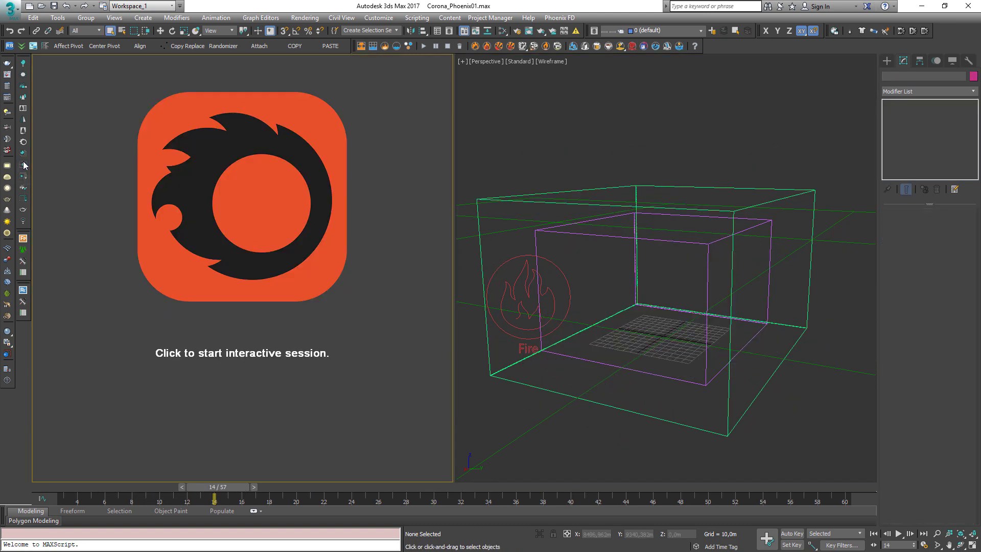
Select all objects in the explosion scene and frame them in an angled orthographic view.
scroll(692, 326, up, 10)
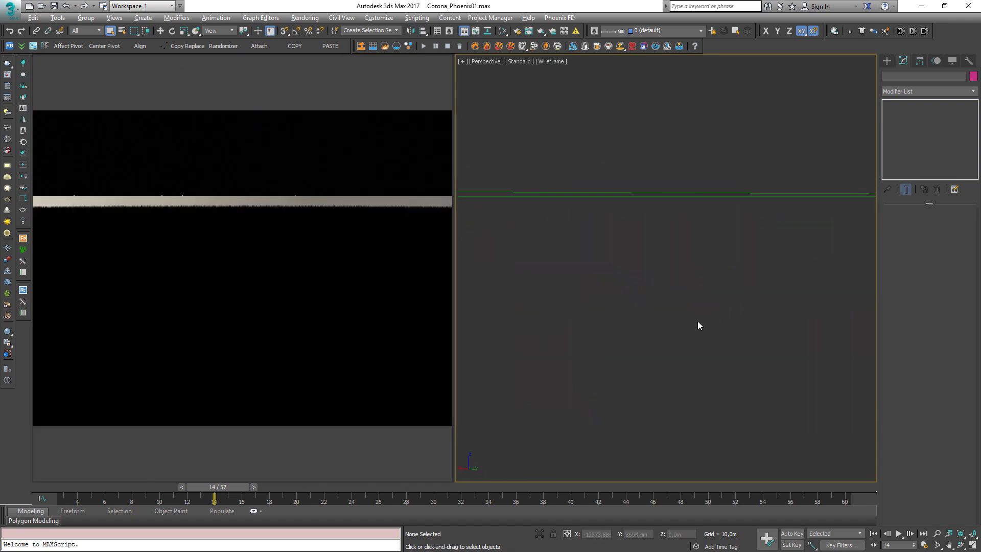
scroll(670, 287, up, 3)
scroll(666, 279, down, 3)
key(t)
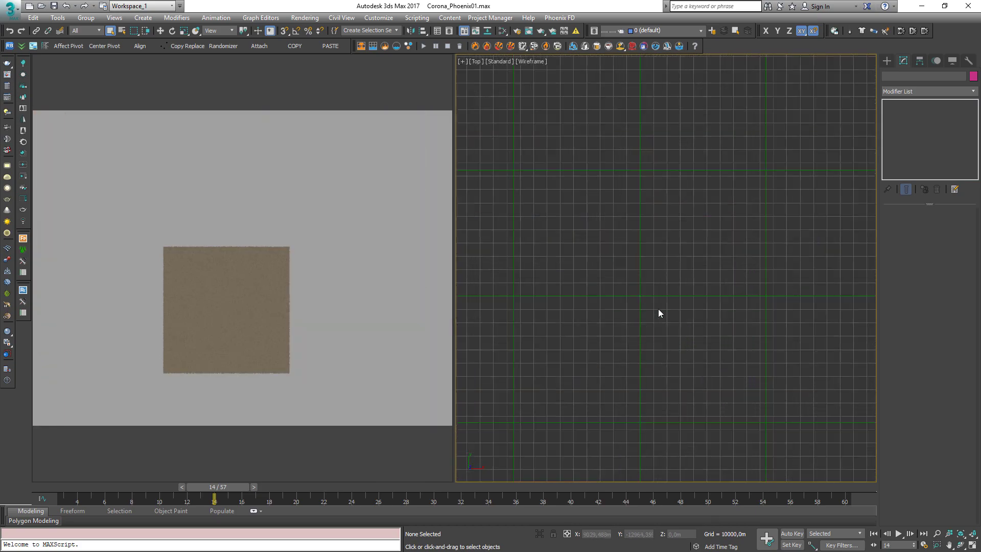
key(ctrl+a)
alt+drag(675, 324, 740, 219)
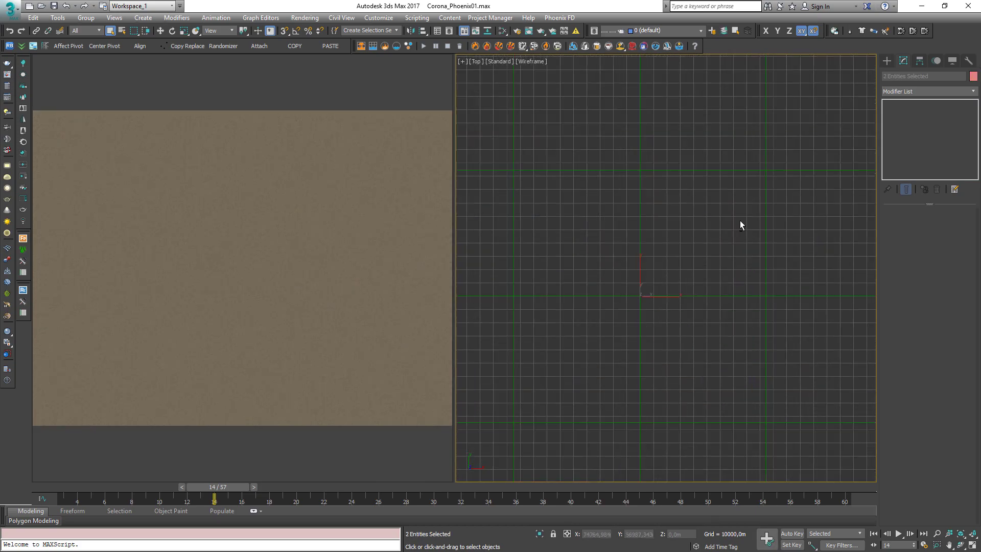
key(z)
alt+middle_drag(661, 323, 657, 262)
key(z)
alt+middle_drag(746, 276, 734, 254)
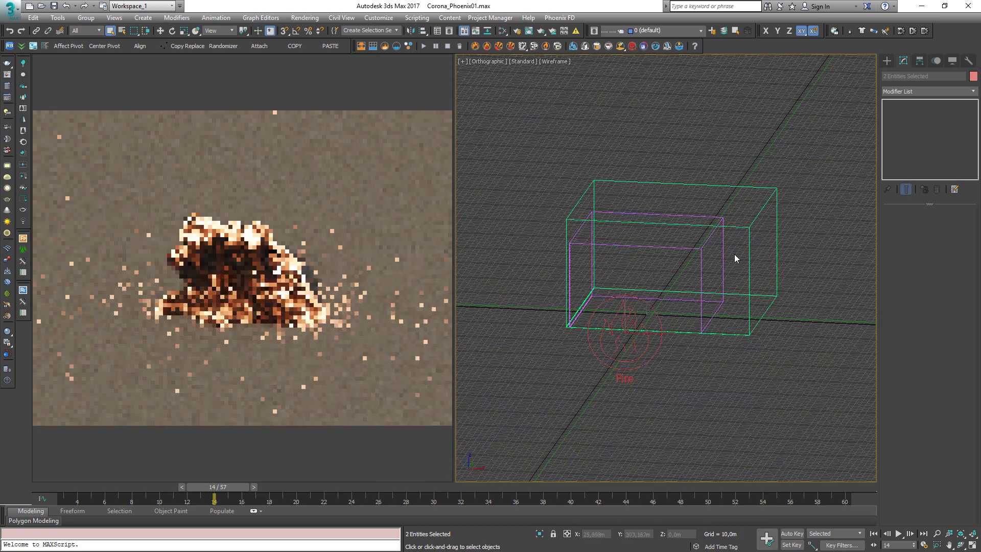
Select the Phoenix FD fire simulator and frame the explosion in a low perspective view.
click(716, 228)
key(p)
key(z)
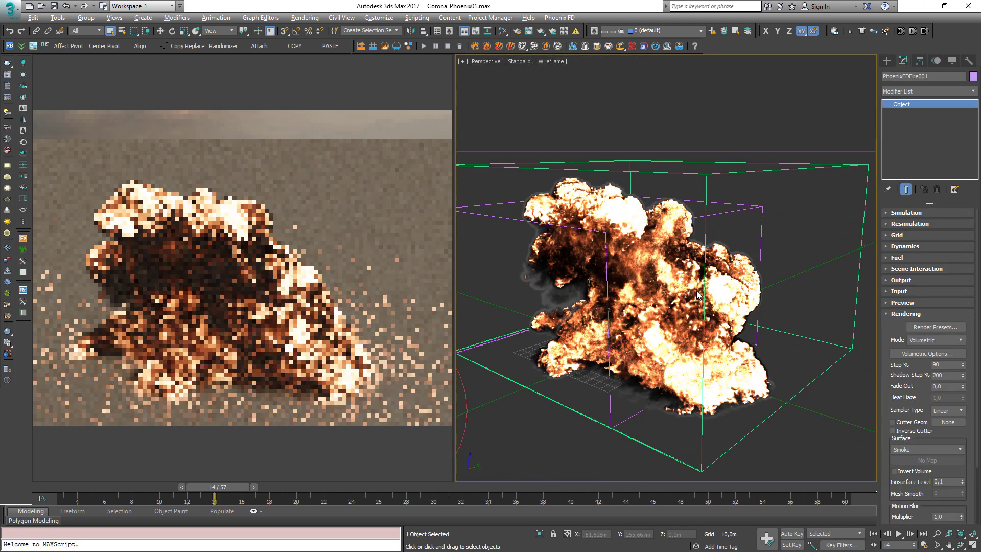
mouse_move(697, 290)
alt+middle_down()
mouse_move(715, 288)
mouse_move(654, 317)
mouse_move(684, 287)
alt+middle_up()
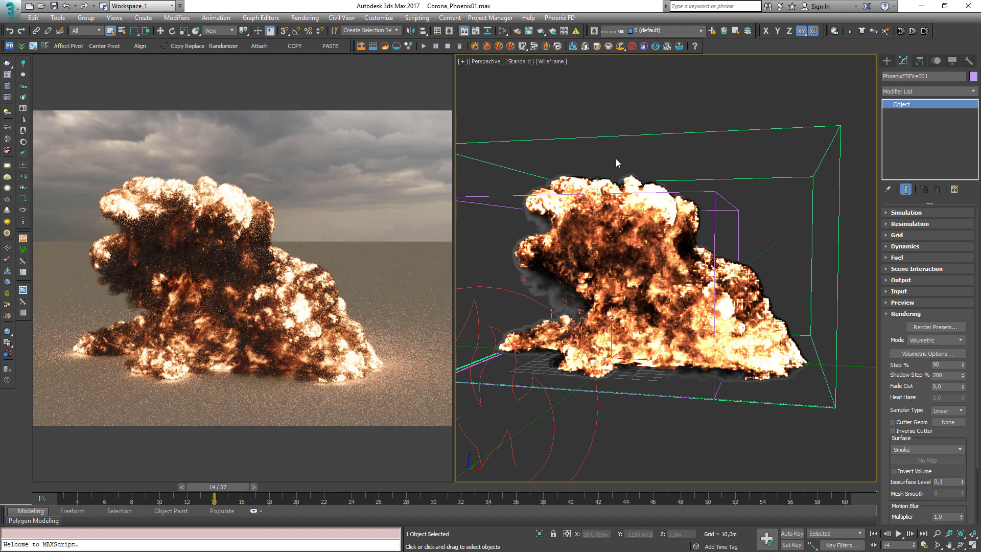
Open the fire simulator's volumetric render settings and recolour the lower-temperature key of the fire gradient to blue.
click(759, 176)
click(936, 354)
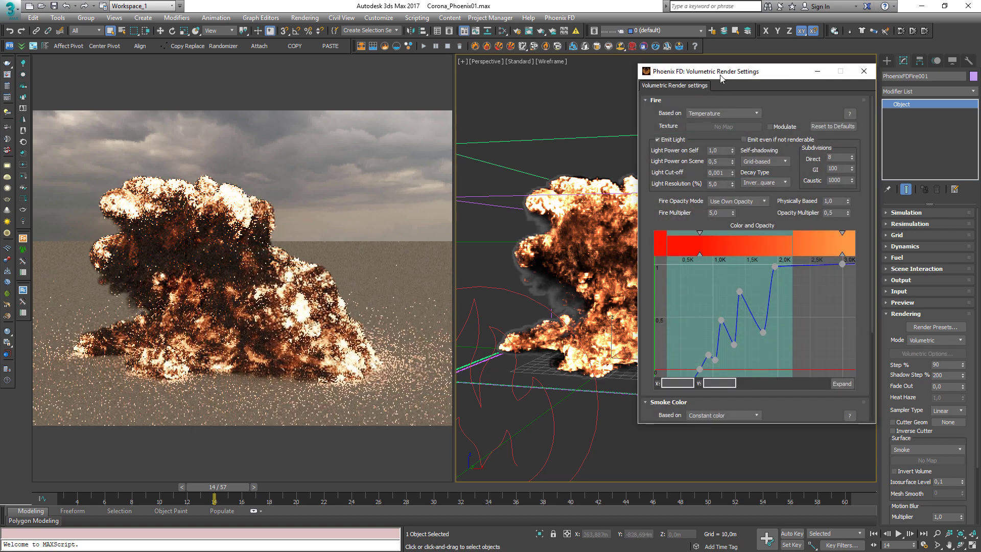
drag(679, 86, 597, 85)
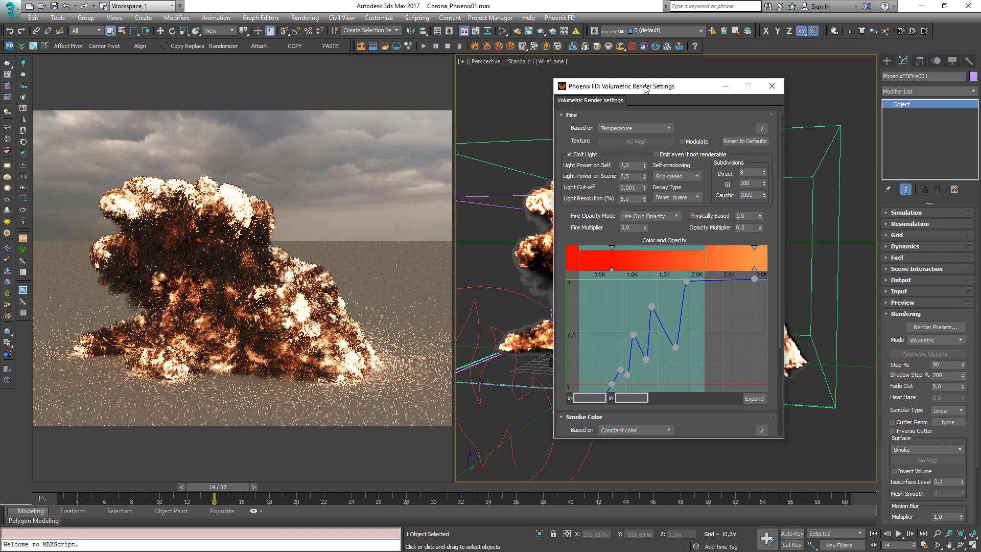
double_click(612, 269)
drag(586, 143, 584, 124)
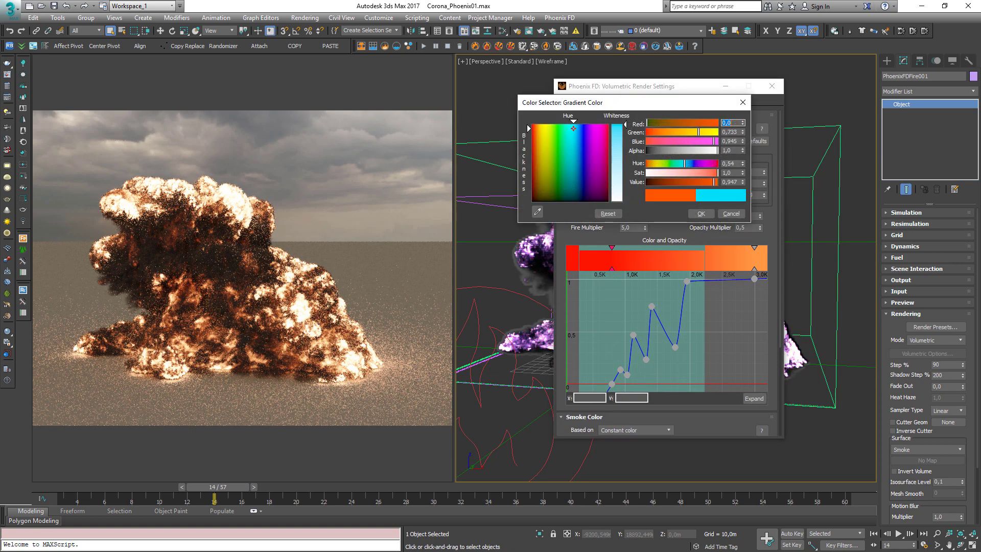
click(701, 214)
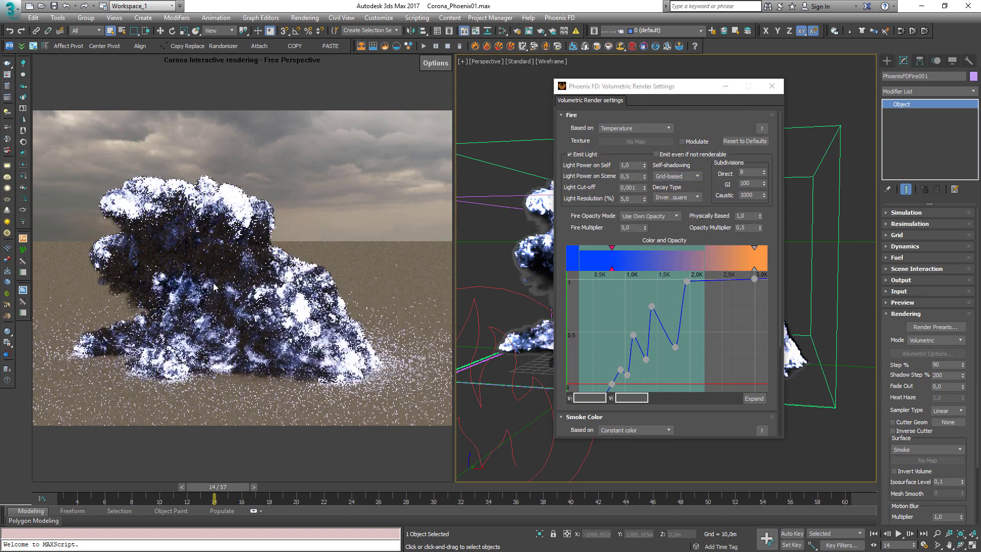
Try moving a middle point of the fire opacity curve to about 1579, 0.71, and undo the gradient and curve changes.
mouse_move(651, 307)
mouse_down()
mouse_move(660, 353)
mouse_move(663, 310)
mouse_up()
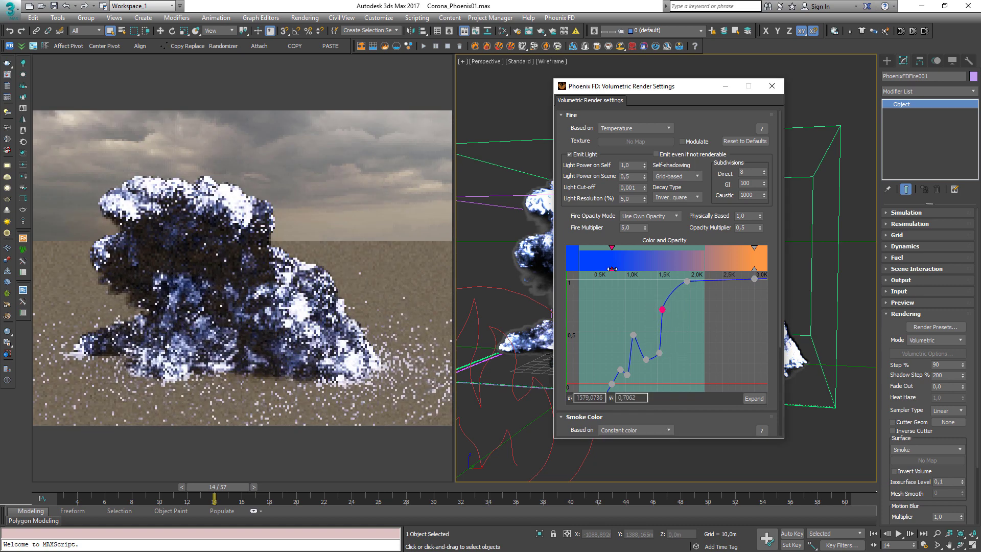
key(ctrl+z)
key(ctrl+z)
key(ctrl+z)
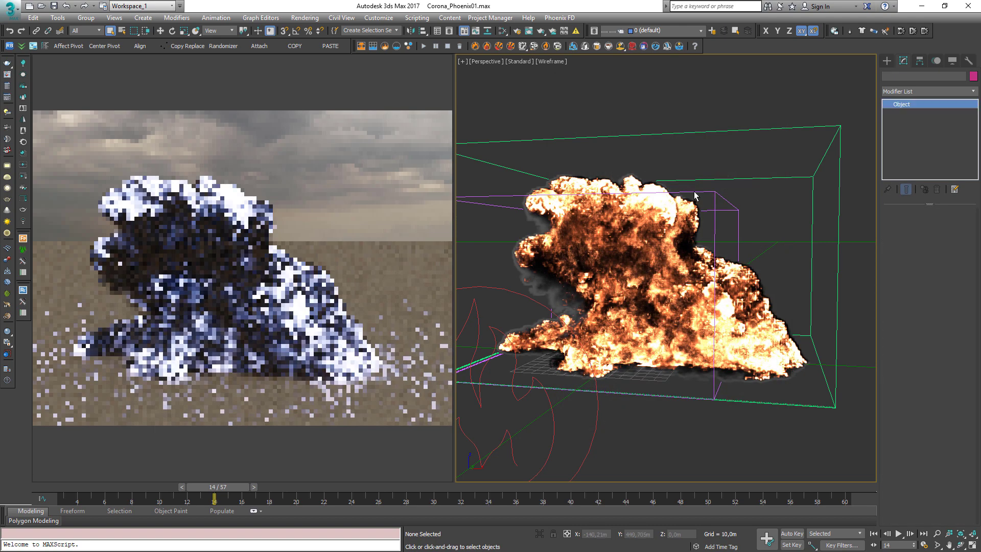
Reopen the volumetric render settings and flatten the fire opacity curve's peaks, moving the high upper point to about 2312, 0.56.
click(743, 130)
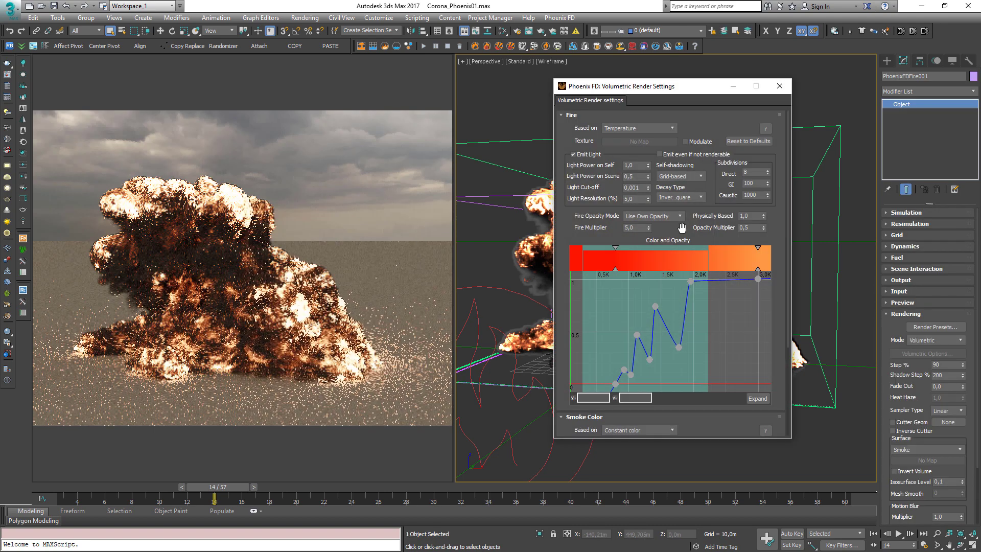
drag(655, 307, 666, 358)
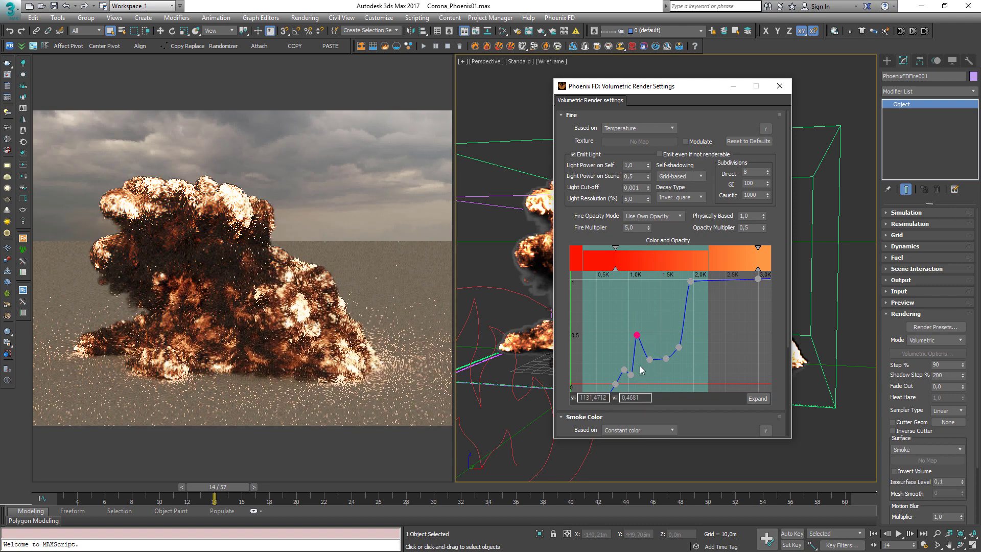
drag(636, 334, 642, 369)
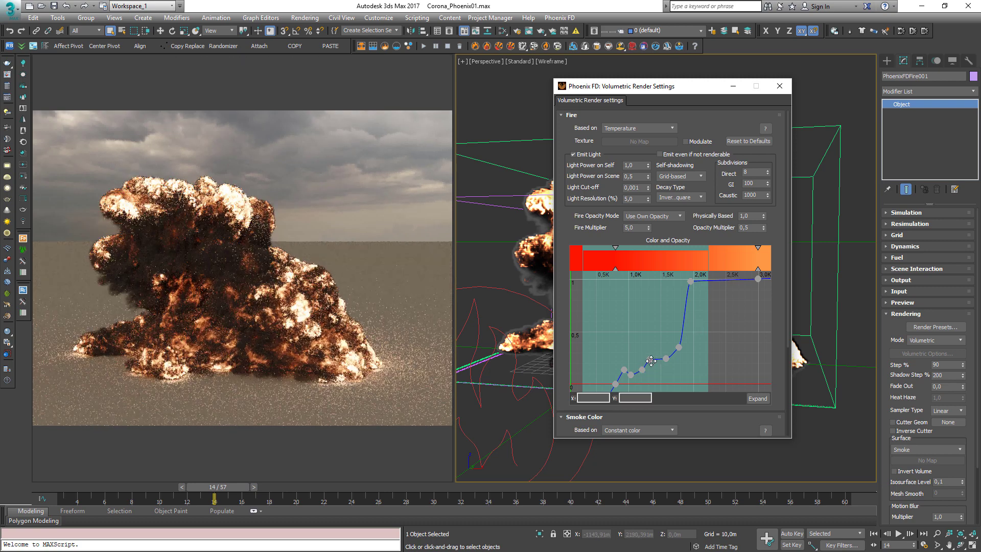
drag(650, 360, 674, 369)
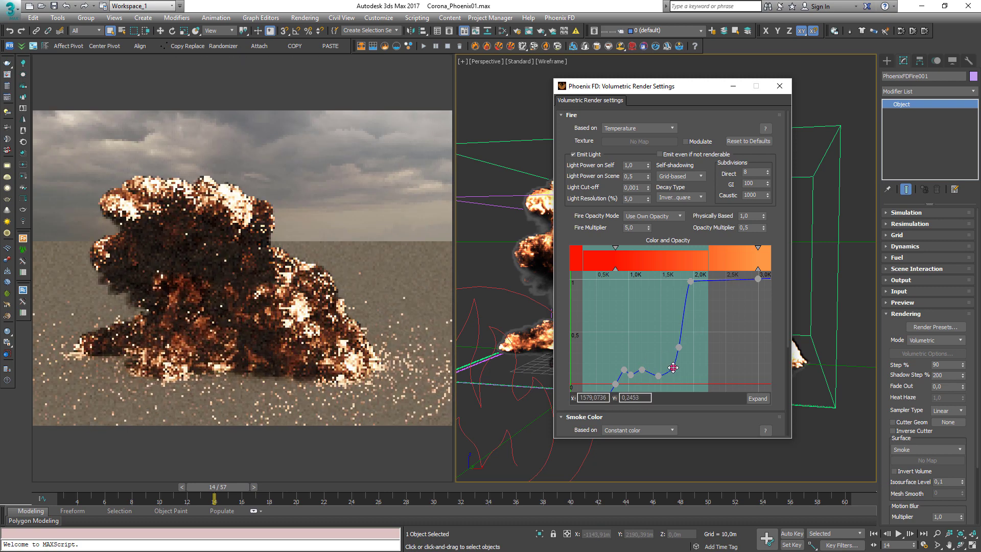
click(679, 348)
drag(691, 284, 713, 324)
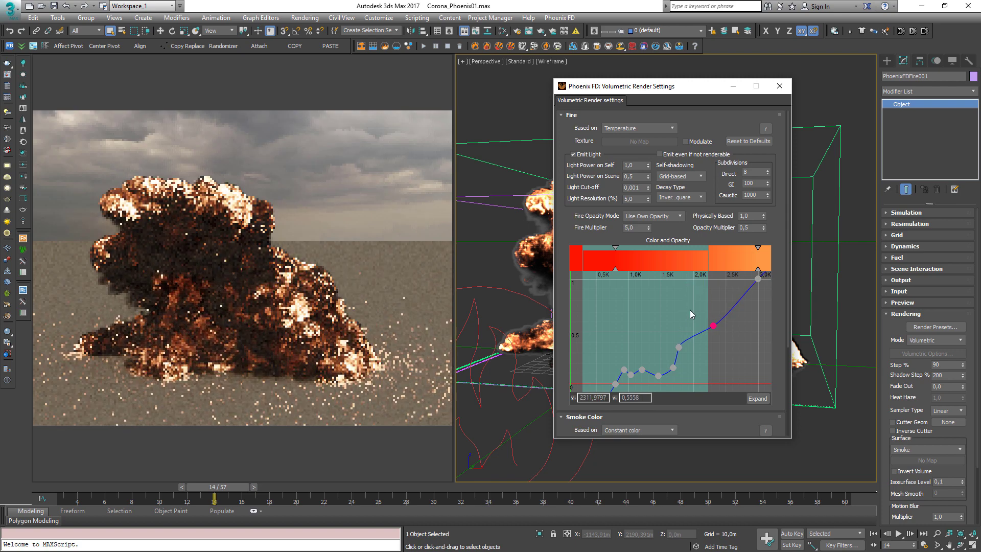
View the explosion from another side and reshape the fire opacity curve into steep peaks, moving its upper point to about 1942, 0.92.
drag(652, 87, 872, 119)
alt+middle_drag(672, 298, 591, 293)
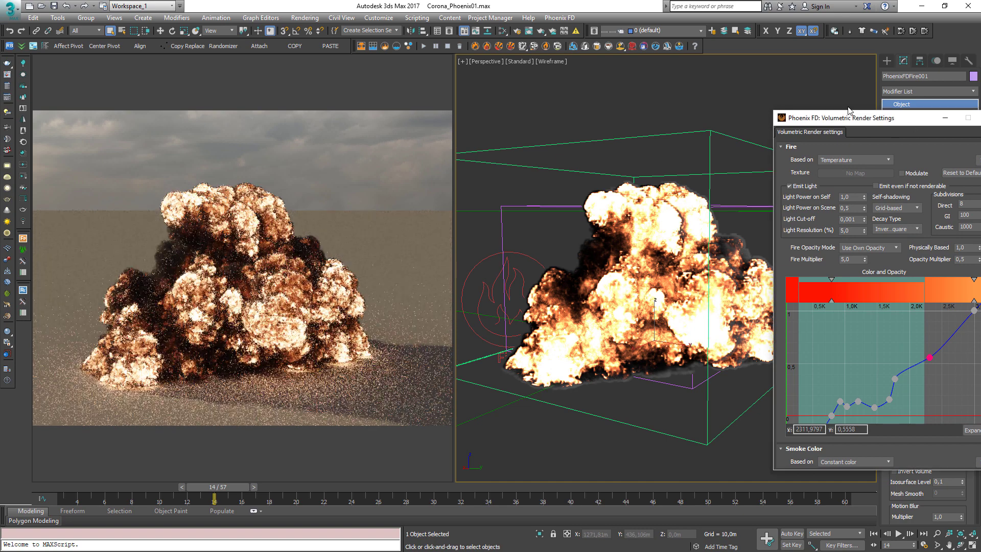
drag(864, 118, 666, 68)
drag(698, 329, 678, 294)
drag(661, 353, 658, 319)
click(732, 307)
drag(732, 307, 718, 258)
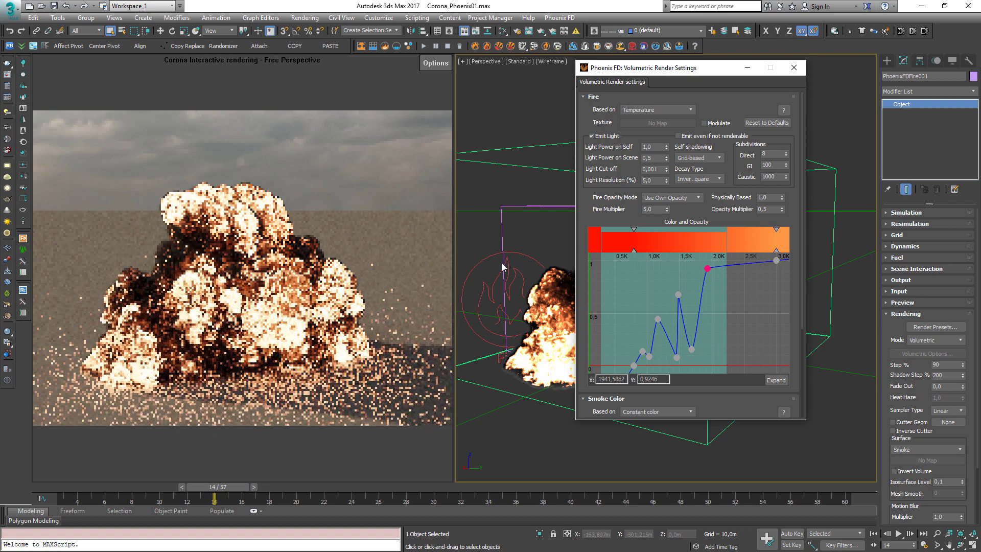
Switch the docked render viewport back to Perspective and start interactive rendering in the Corona frame buffer.
key(v)
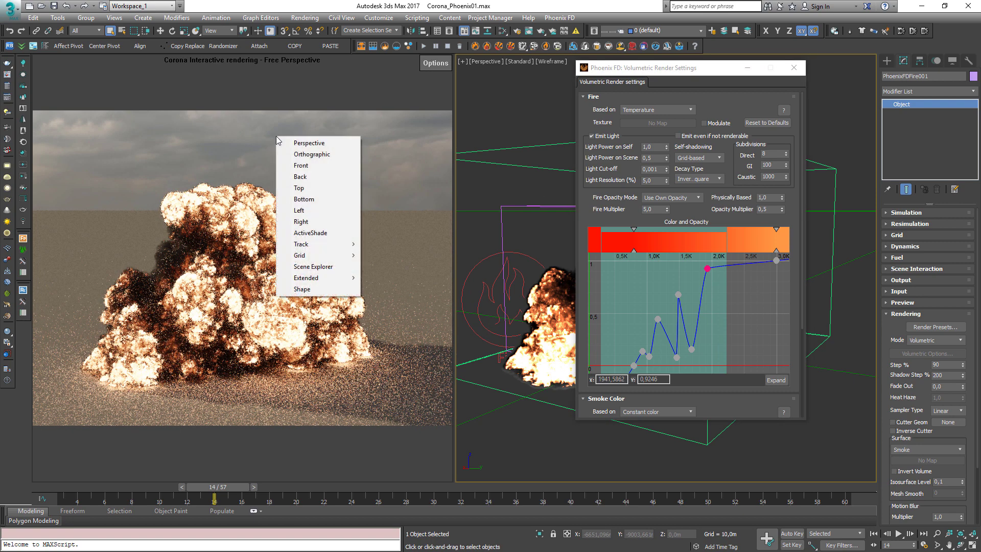
click(302, 145)
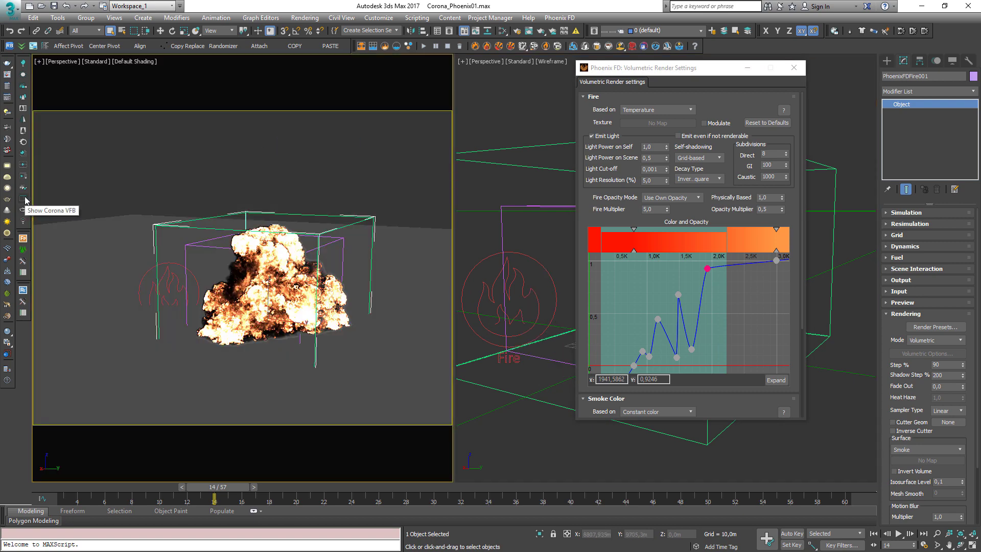
click(23, 176)
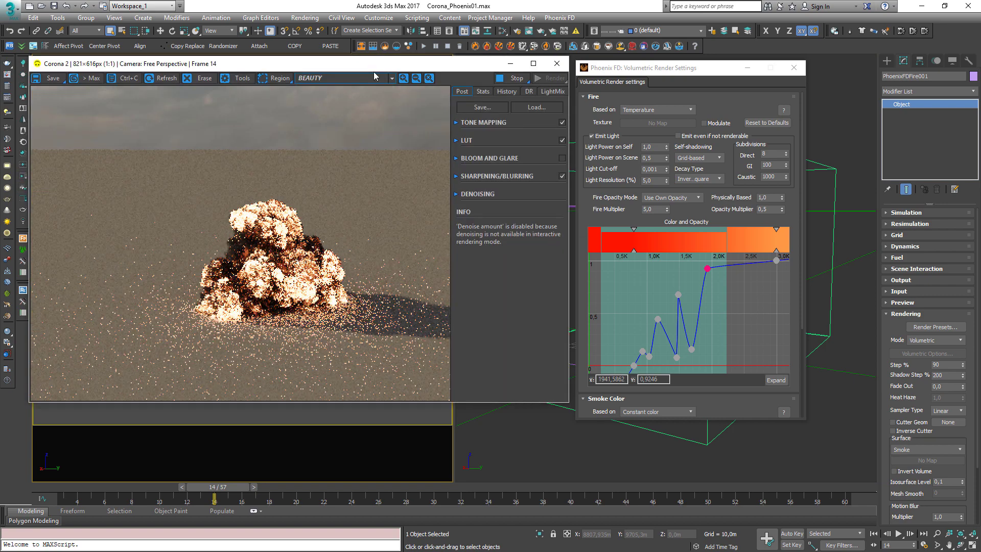
Close the volumetric render settings and enable Bloom and Glare for a closer view of the explosion in the interactive render.
drag(371, 67, 377, 68)
click(795, 68)
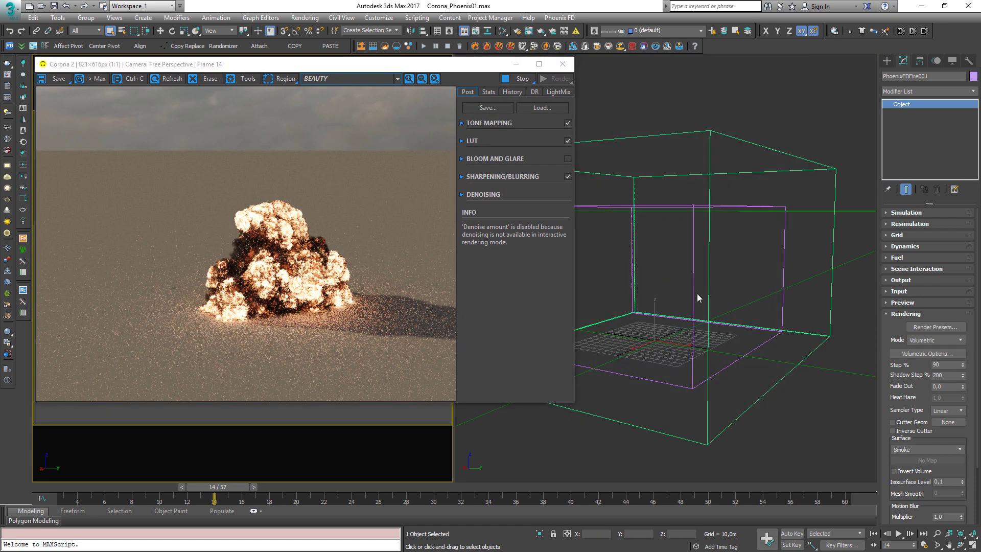
scroll(675, 318, up, 5)
scroll(675, 318, down, 5)
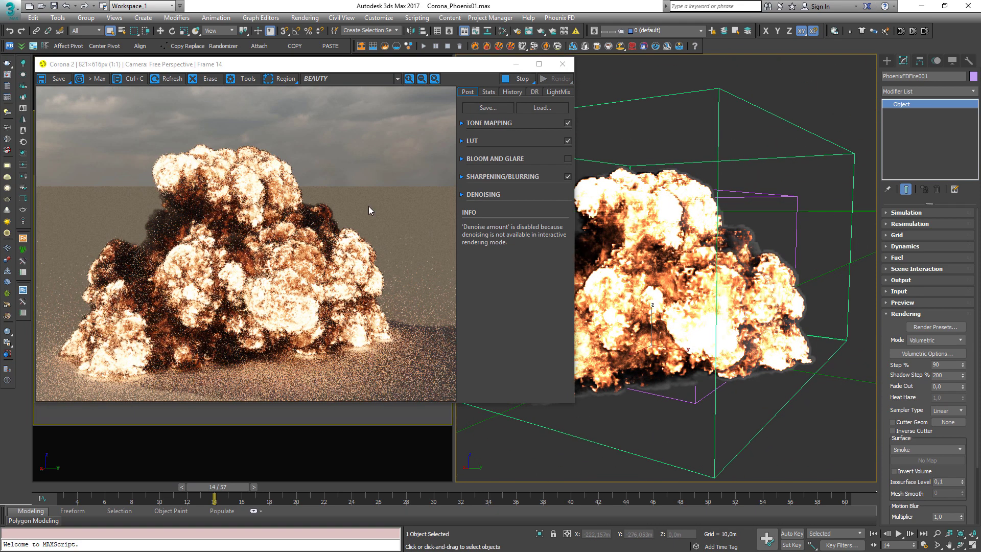
click(568, 177)
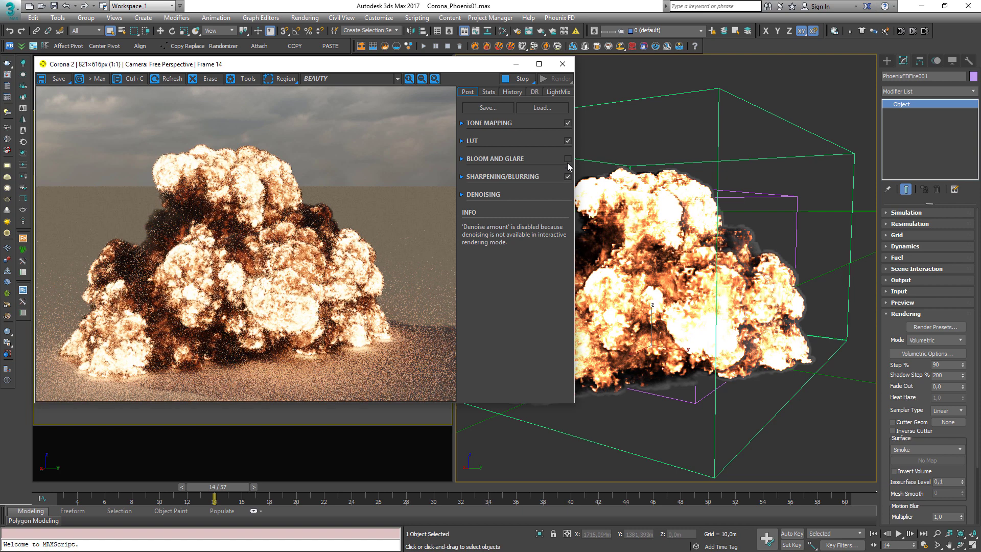
click(568, 159)
click(568, 160)
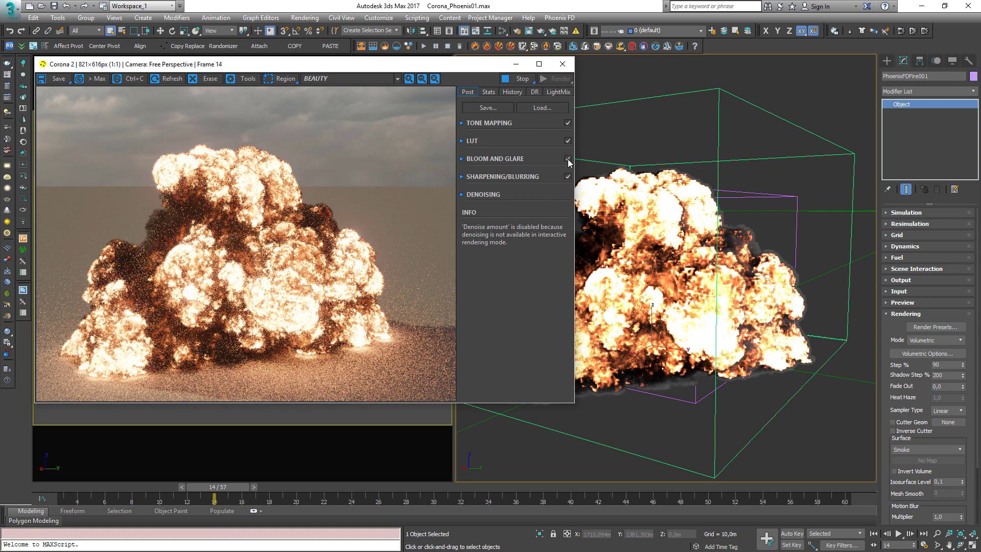
Switch LUT and Tone Mapping off and back on in turn to compare their effect on the explosion render.
click(567, 141)
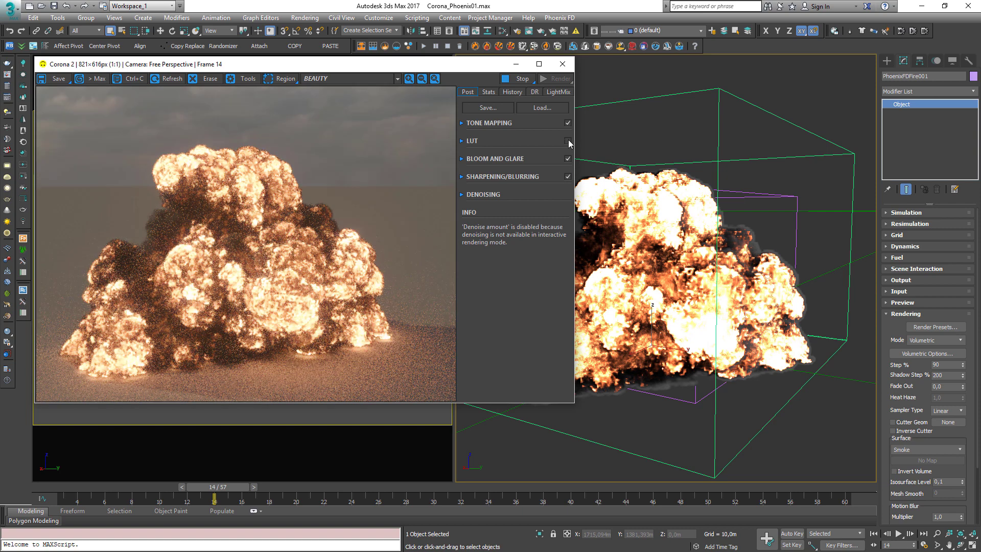
click(568, 141)
click(567, 123)
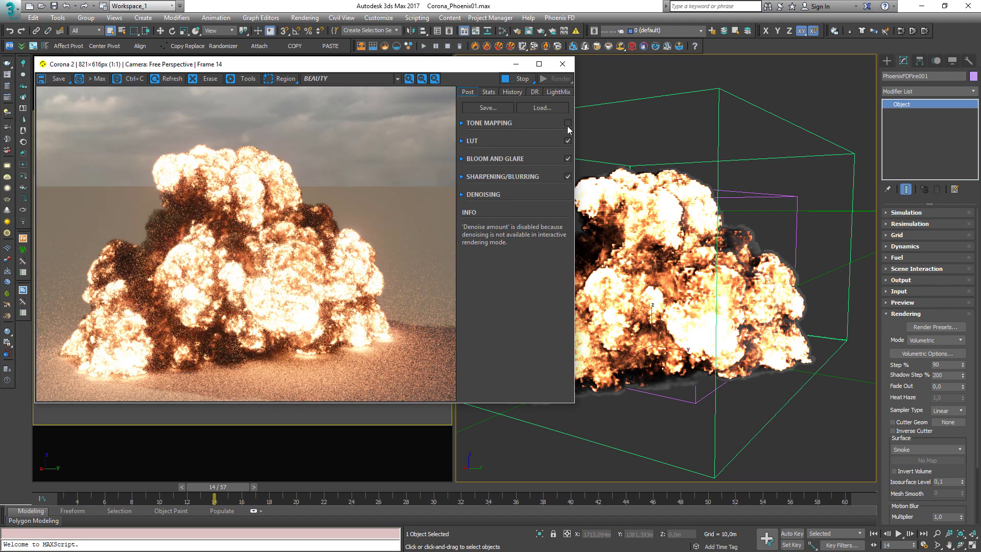
click(567, 123)
click(568, 123)
click(568, 123)
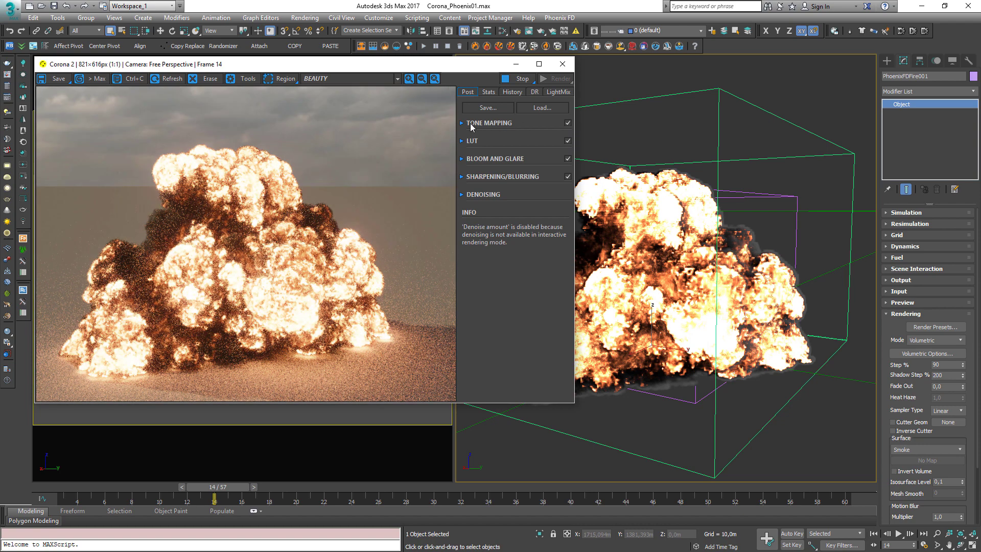
Set the tone mapping's Filmic shadows to 0,608 and collapse the tone mapping settings.
click(463, 124)
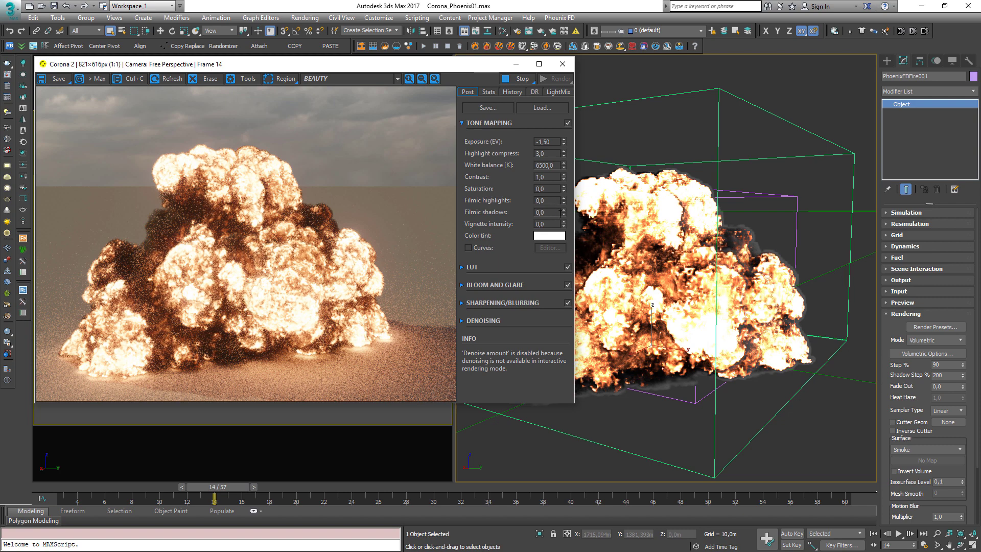
drag(564, 213, 567, 140)
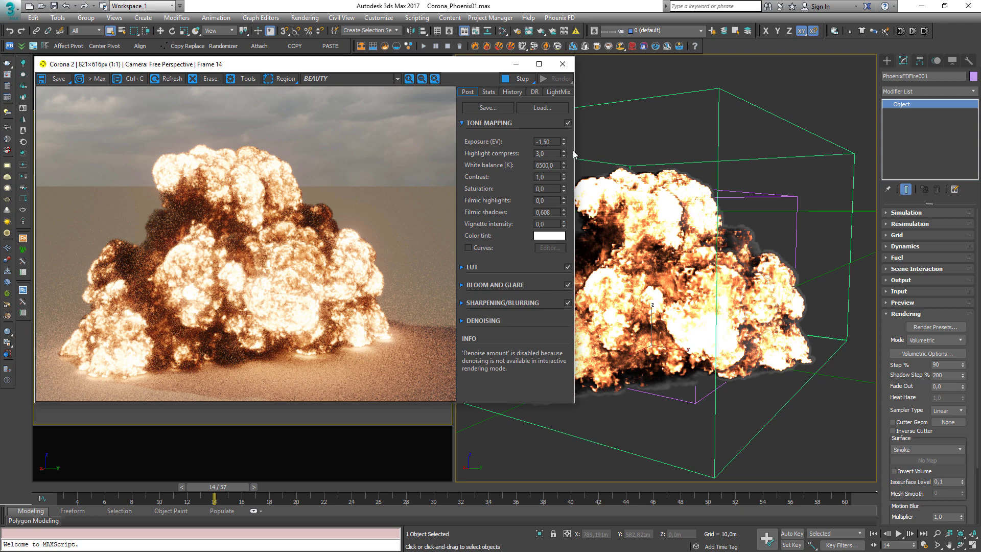
click(468, 125)
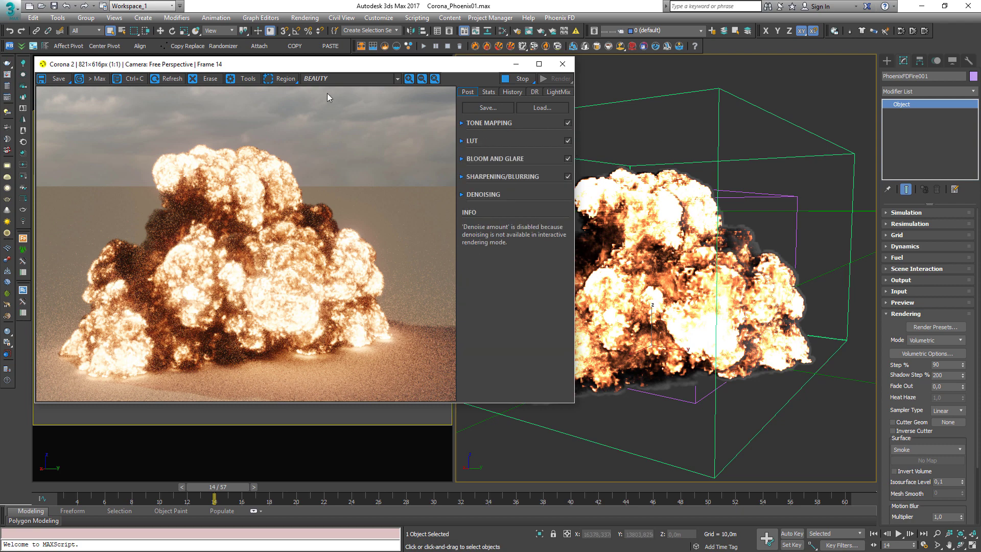
mouse_move(355, 69)
mouse_down()
mouse_move(489, 88)
mouse_move(352, 78)
mouse_up()
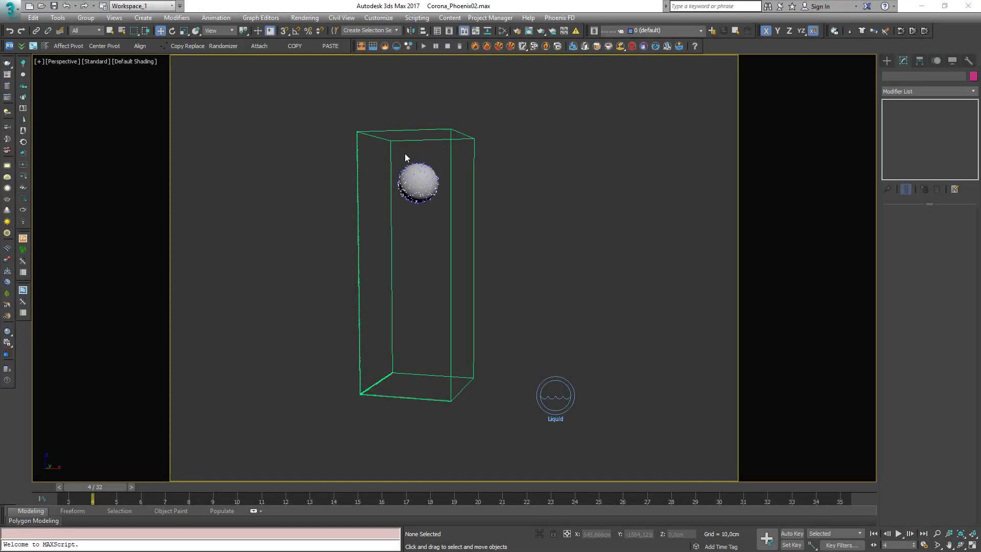
Preview the liquid animation in Corona_Phoenix02.max and stop it at frame 24.
drag(98, 488, 392, 490)
click(898, 533)
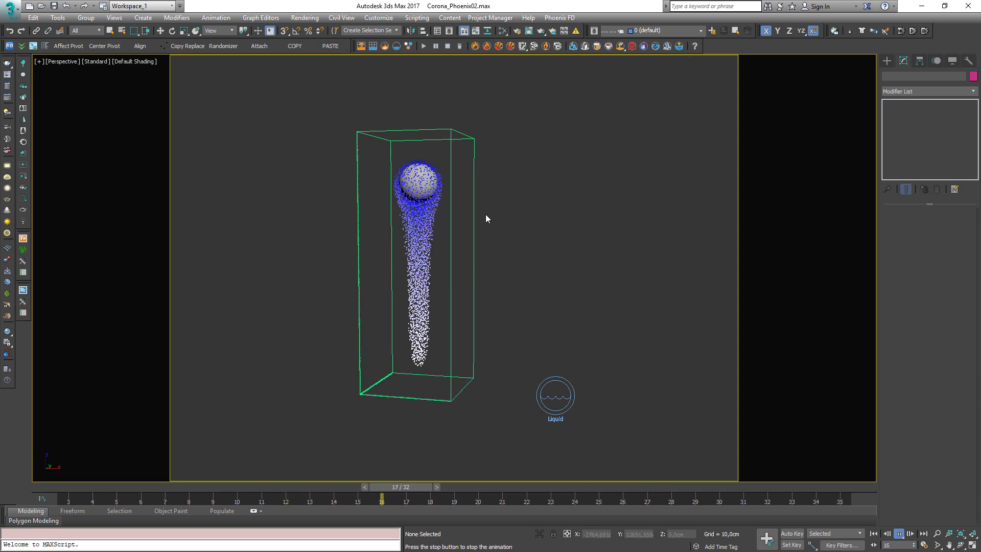
drag(115, 490, 454, 488)
drag(517, 470, 573, 466)
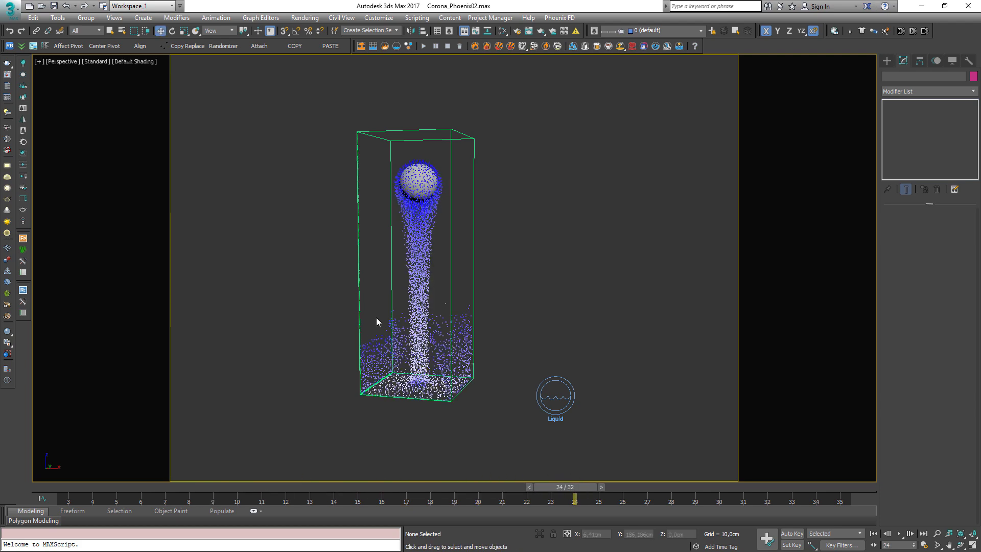
Start interactive rendering of the liquid at frame 24 and place the Corona frame buffer over the viewport.
middle_drag(426, 211, 437, 217)
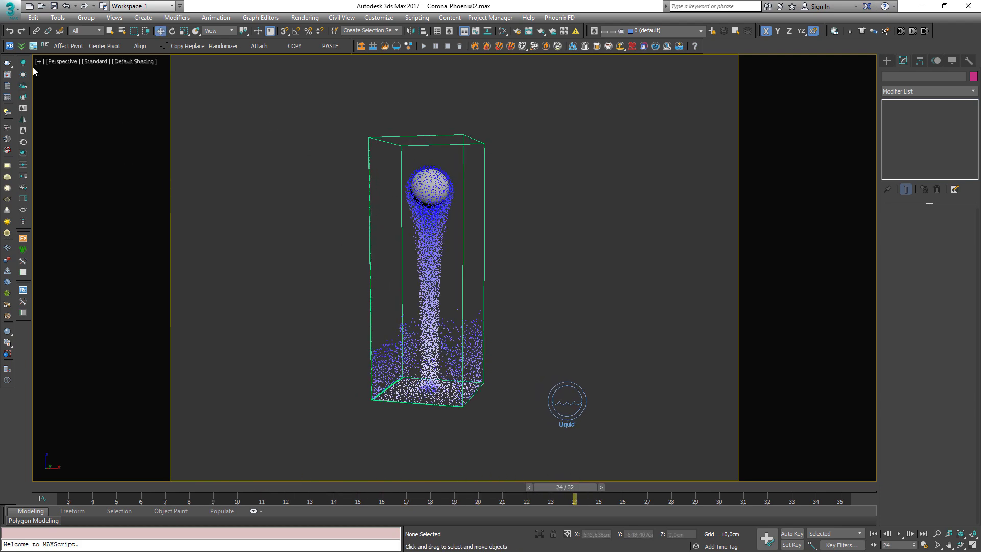
click(901, 31)
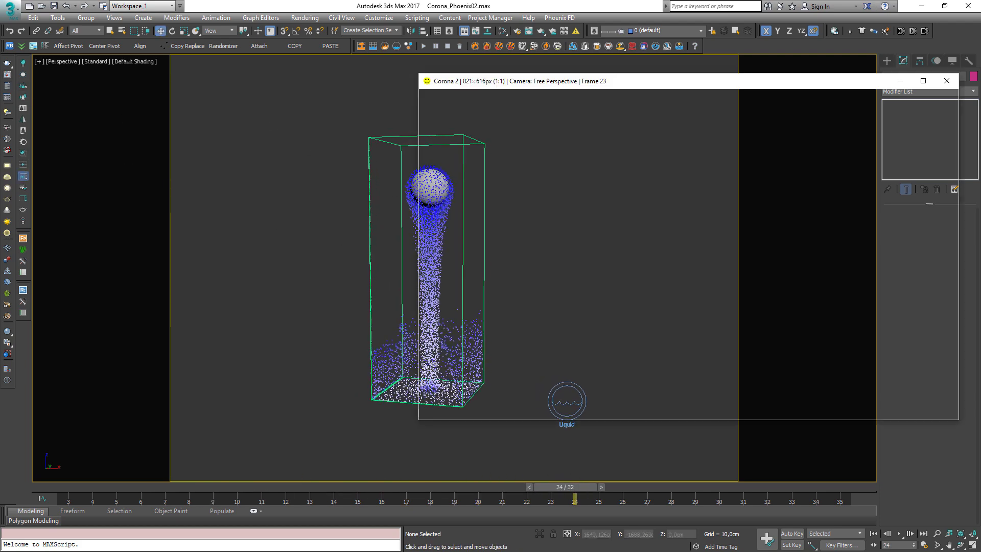
drag(815, 83, 466, 61)
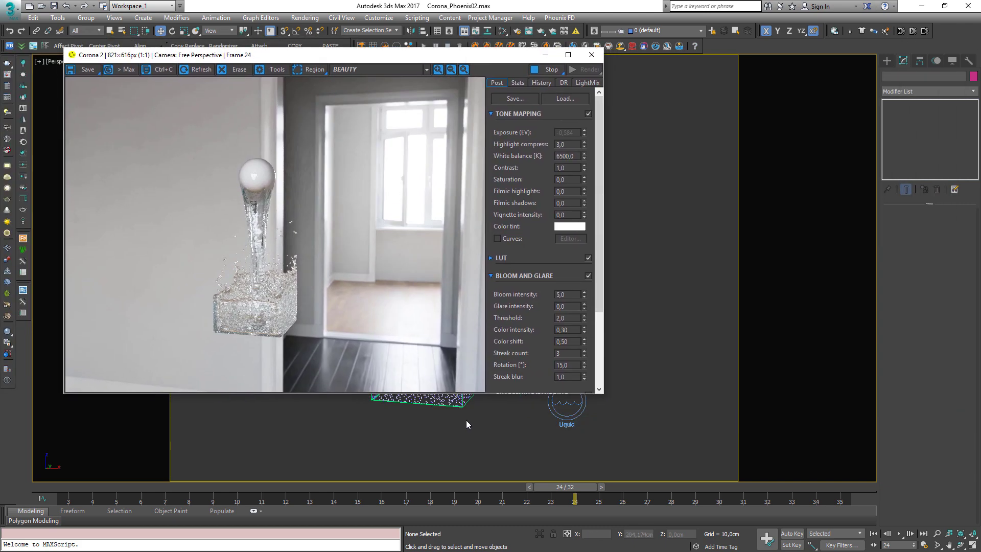
key(shift+q)
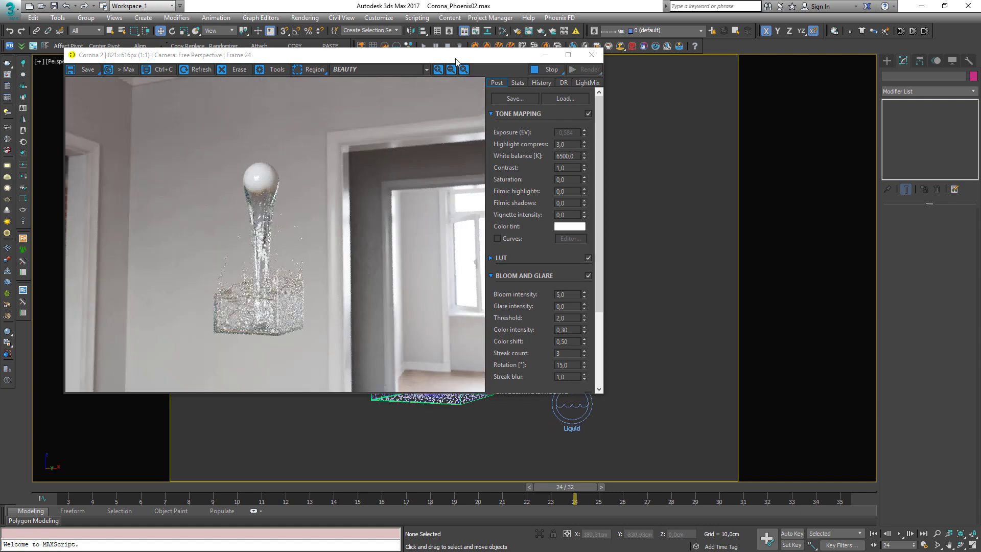
Enlarge the liquid in the Perspective view and inspect the splash details close up in the interactive render.
drag(417, 54, 880, 84)
scroll(458, 281, up, 2)
scroll(456, 266, up, 1)
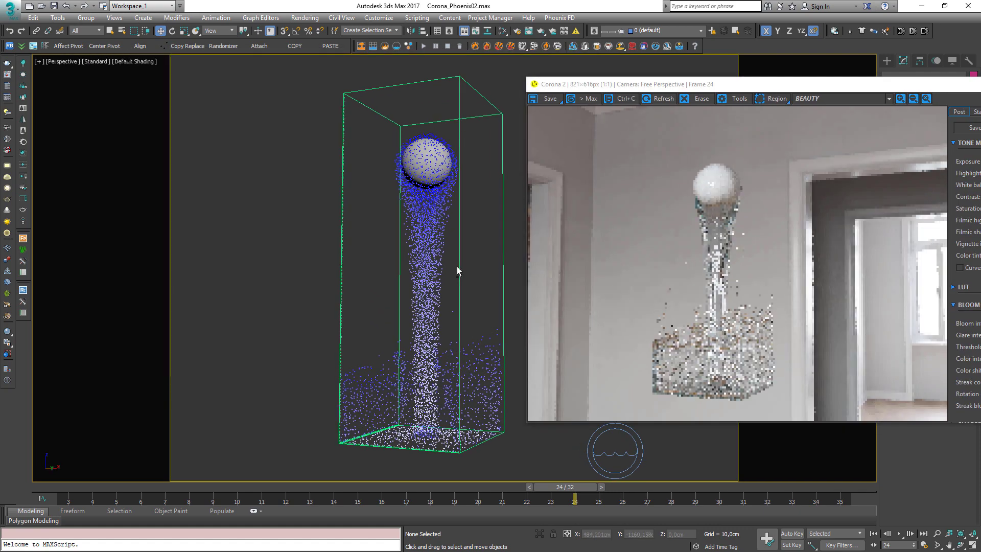
scroll(458, 268, up, 1)
drag(771, 85, 308, 73)
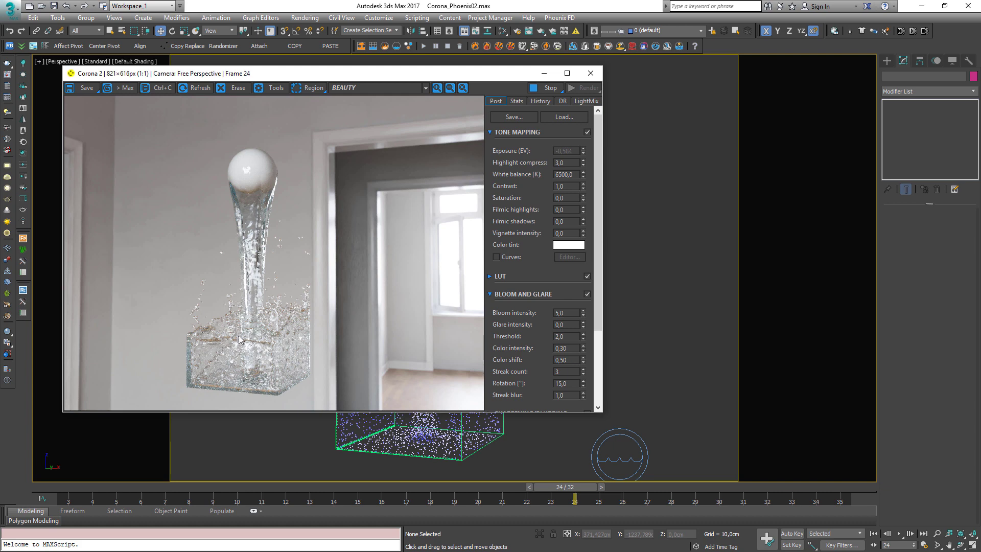
scroll(264, 309, up, 1)
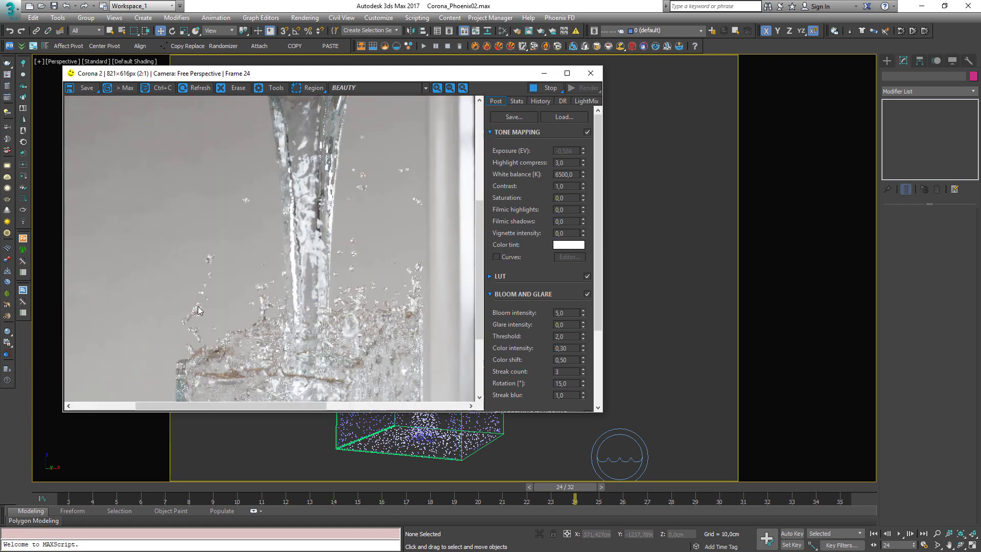
scroll(326, 252, down, 1)
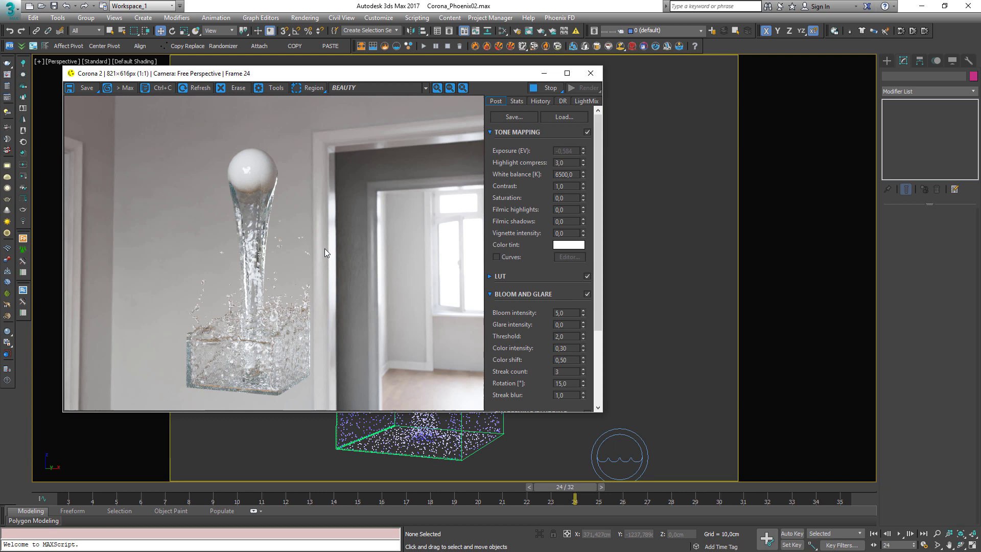
Open the render setup's camera settings beside the frame buffer and enable motion blur for geometry only.
click(622, 240)
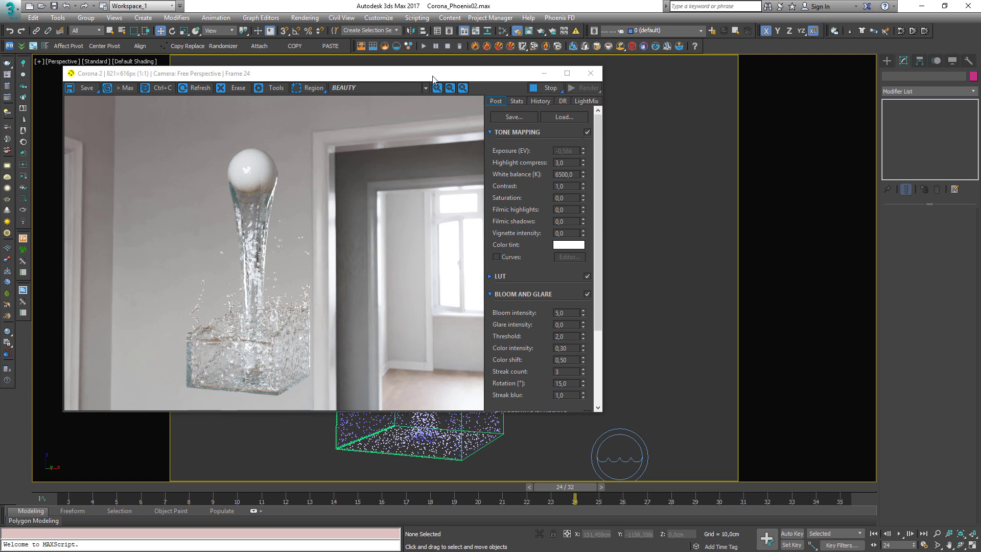
drag(434, 75, 534, 71)
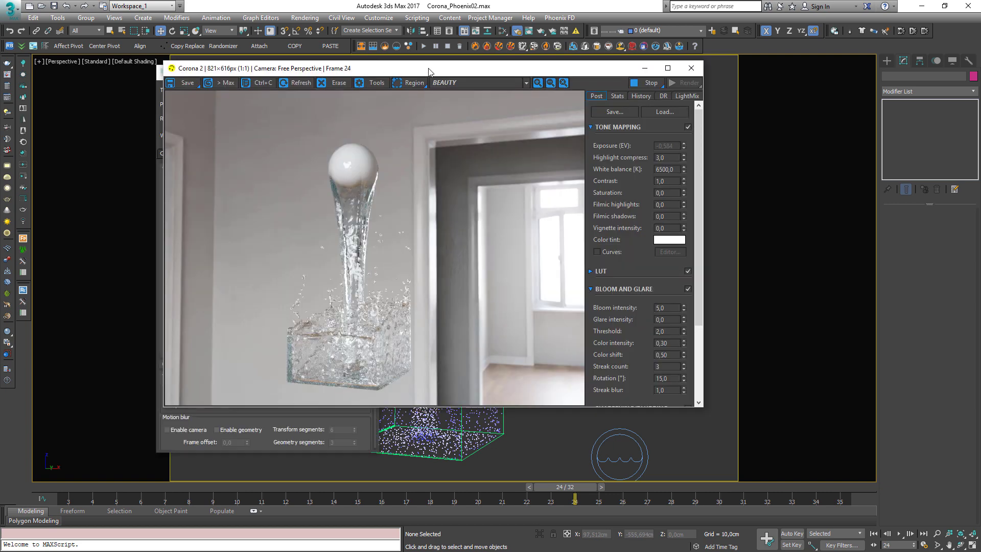
drag(429, 71, 678, 60)
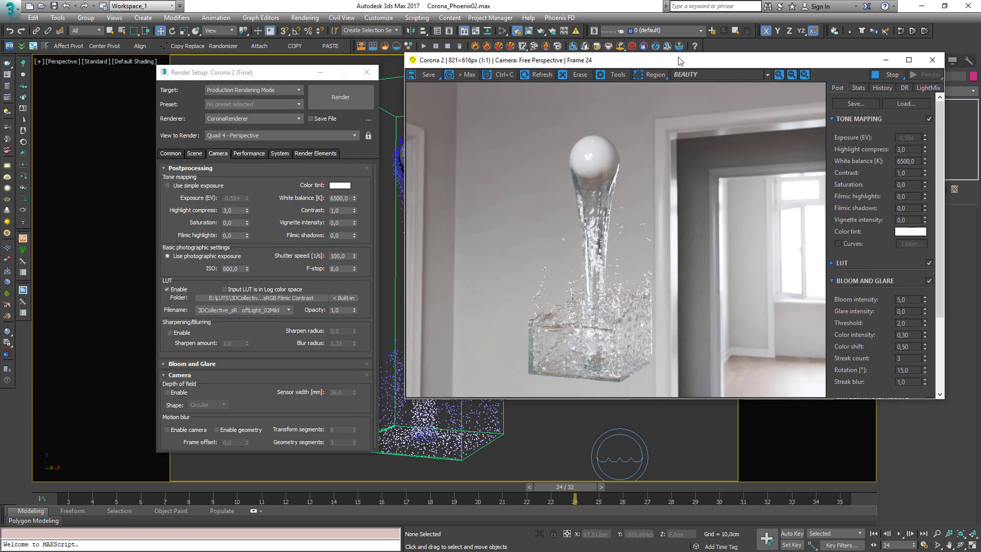
drag(248, 67, 214, 57)
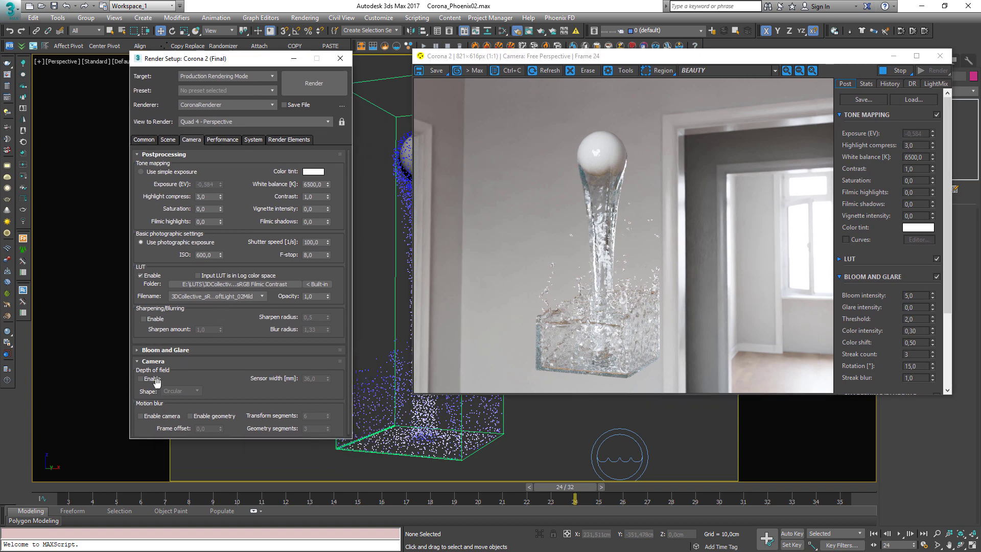
click(148, 416)
click(190, 416)
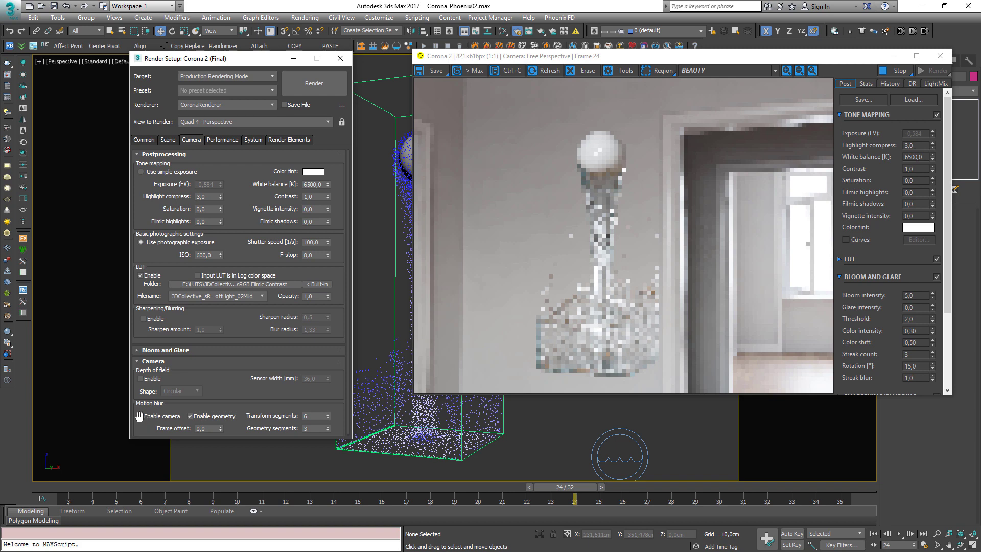
click(140, 416)
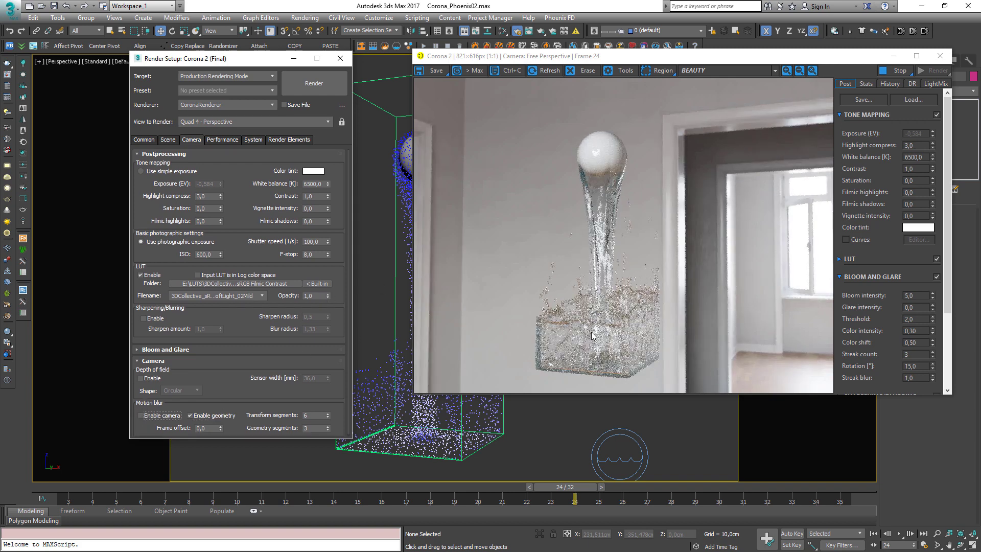
Examine the falling liquid and splash up close, switching geometry motion blur off and back on for comparison.
scroll(642, 261, up, 1)
scroll(642, 261, down, 1)
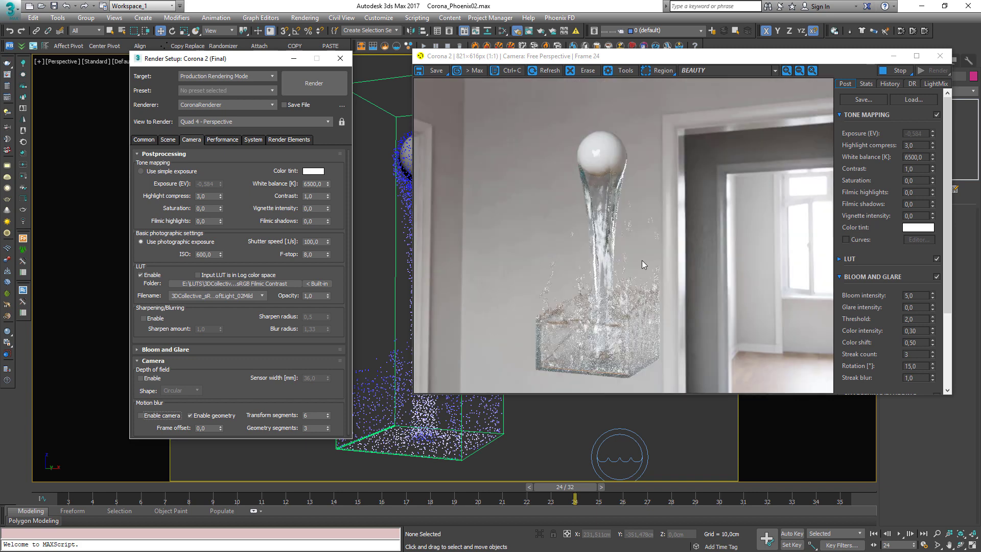
scroll(621, 245, up, 2)
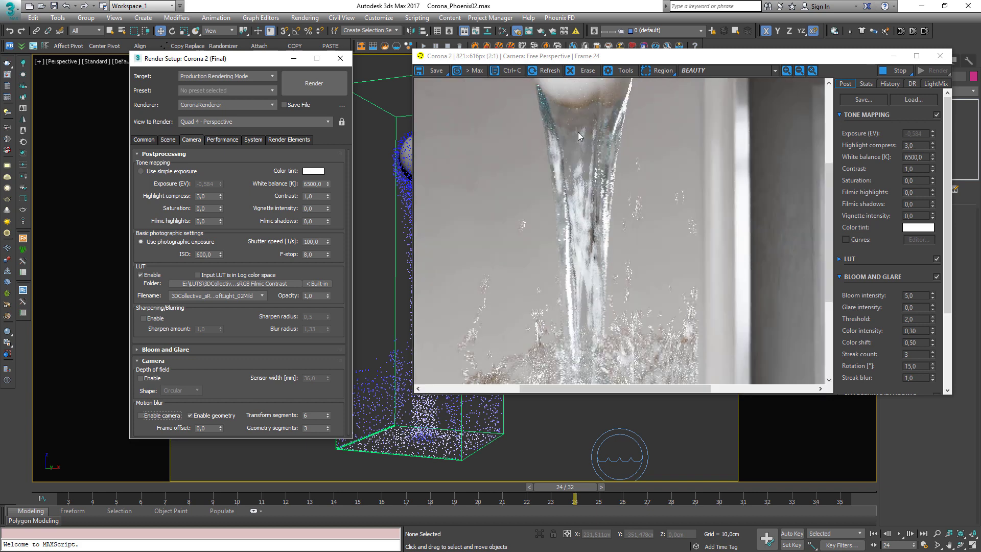
scroll(577, 132, down, 1)
scroll(574, 224, down, 1)
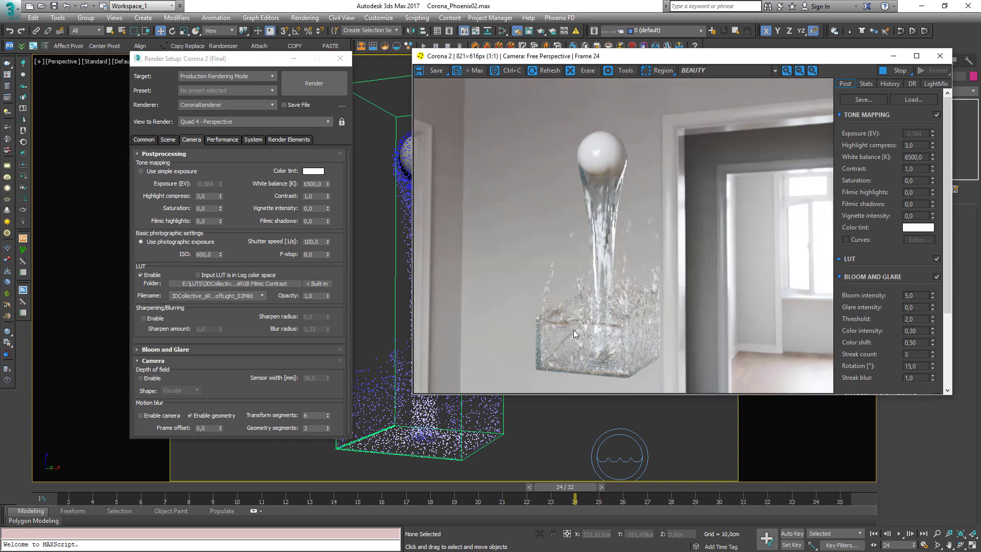
click(196, 416)
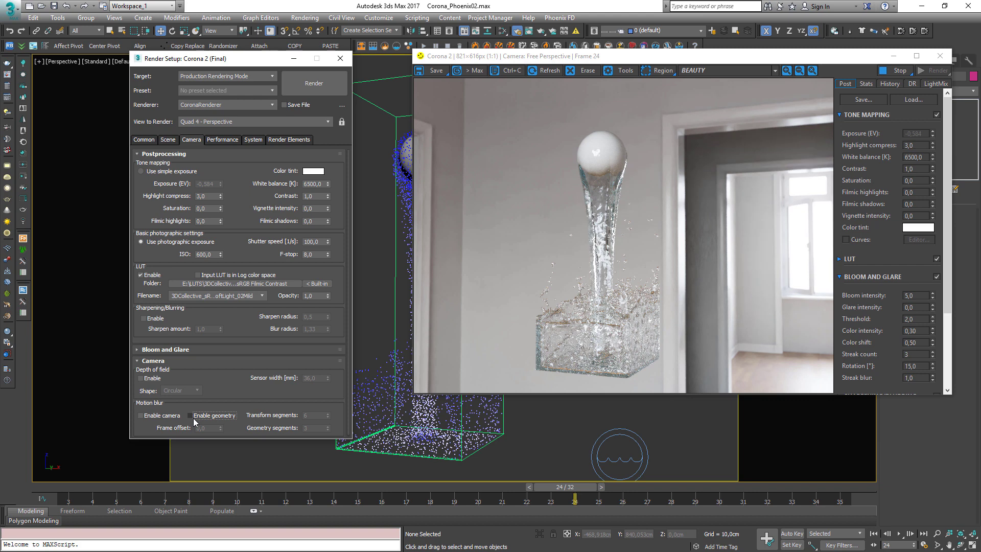
scroll(618, 249, up, 1)
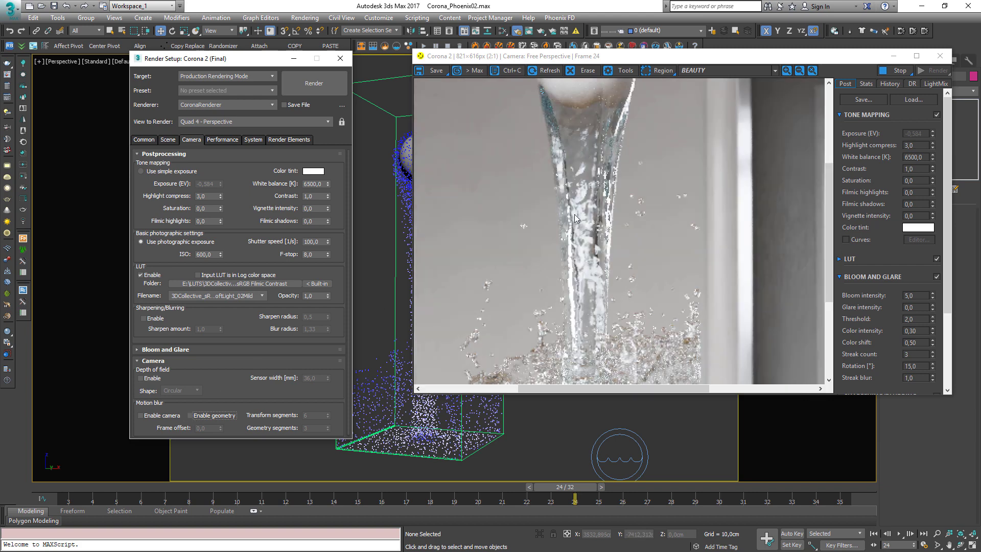
click(193, 417)
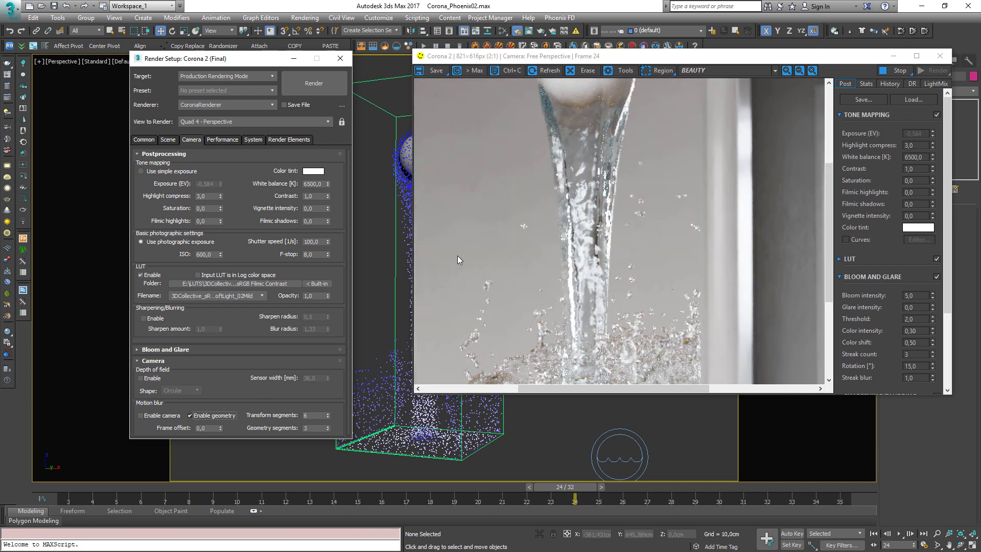
scroll(563, 248, down, 1)
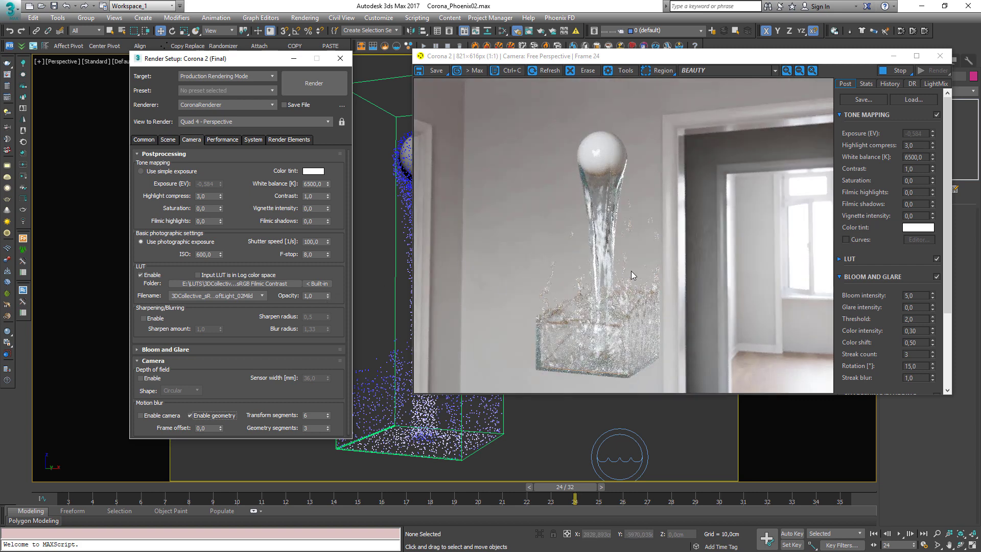
Close the render setup and move the frame buffer aside to uncover the liquid in the viewport.
click(341, 58)
drag(513, 55, 540, 53)
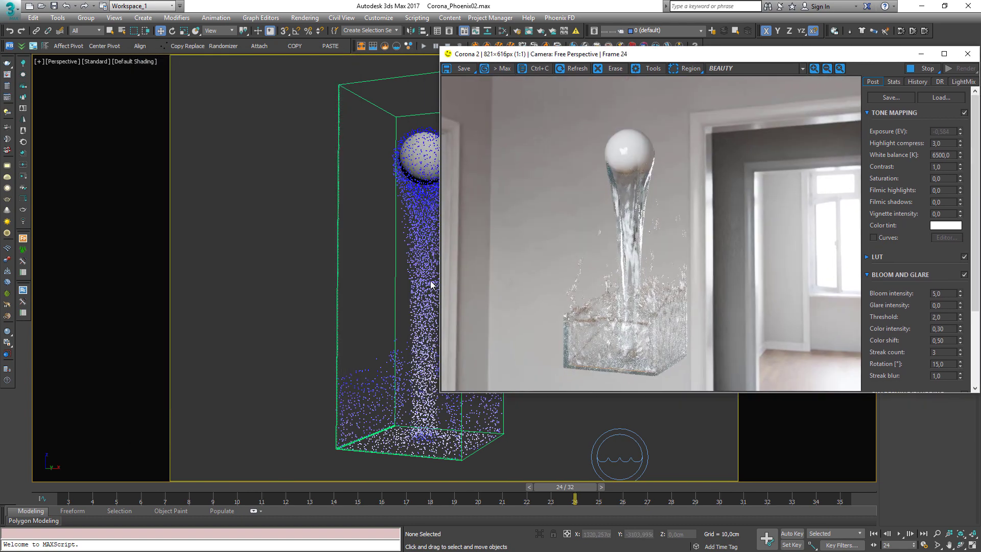
alt+middle_drag(433, 285, 364, 311)
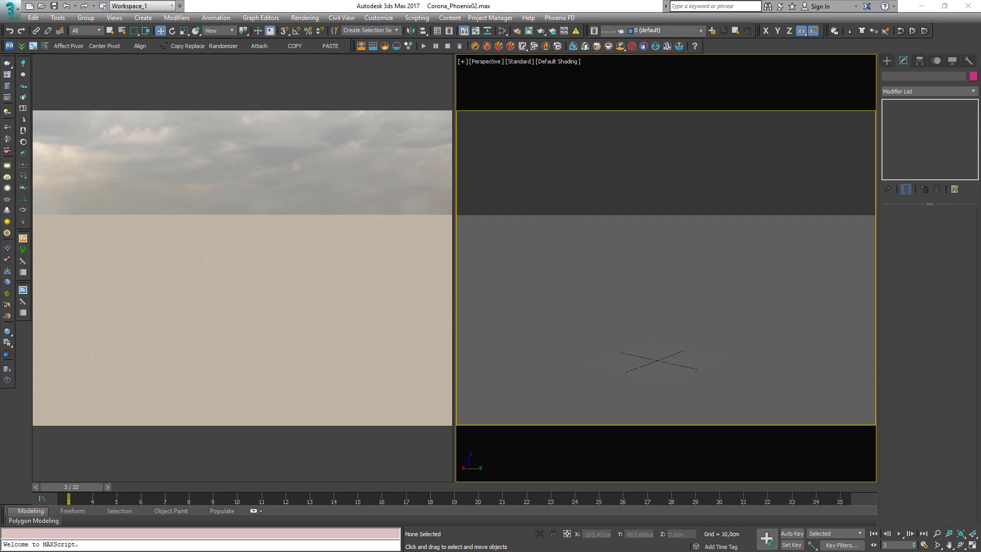
Create a Corona VolumeGrid object near the origin of the Perspective view.
click(886, 60)
click(893, 91)
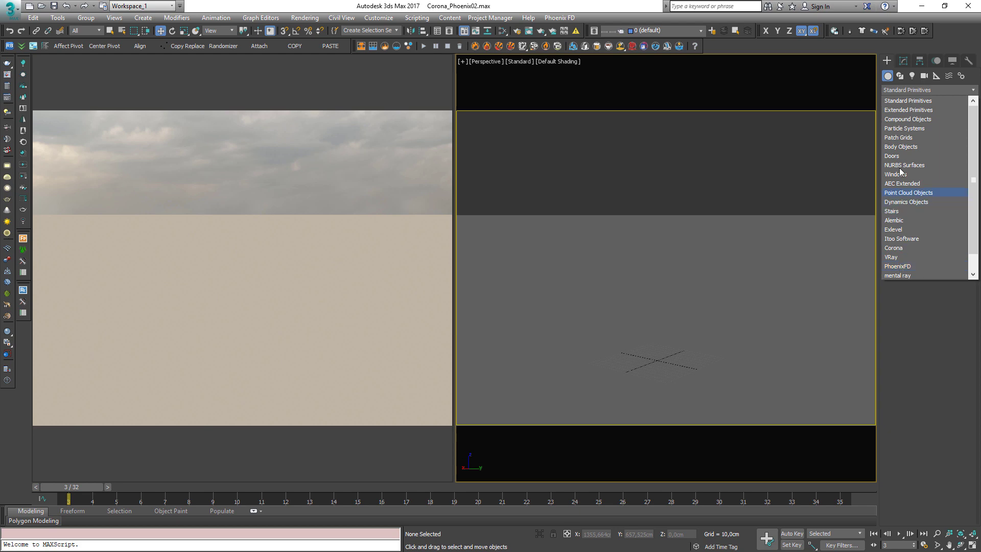
click(903, 248)
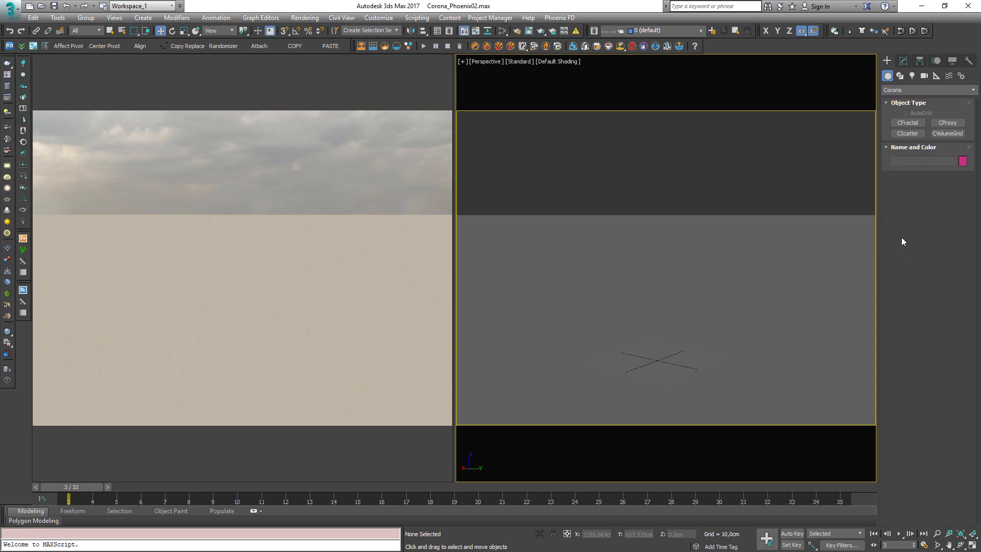
click(943, 131)
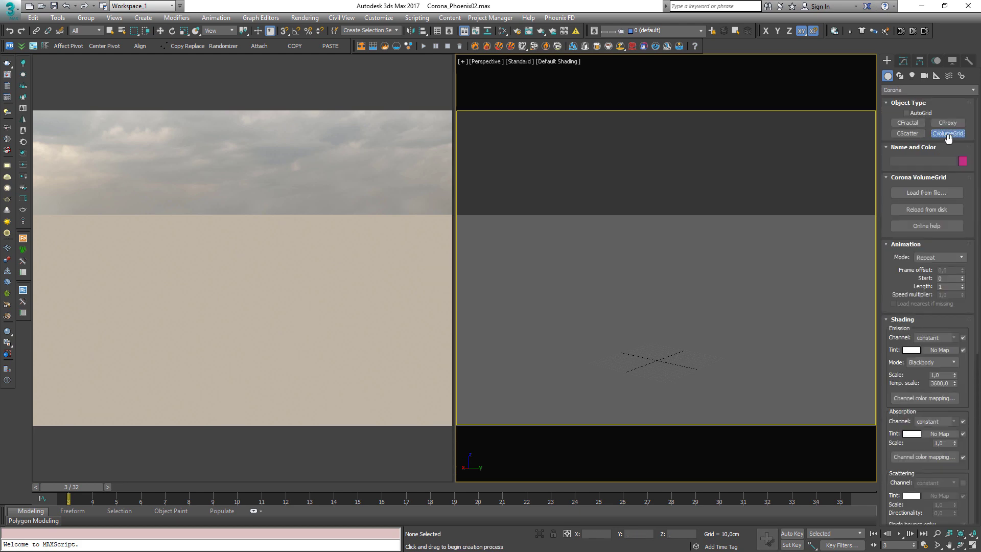
click(653, 353)
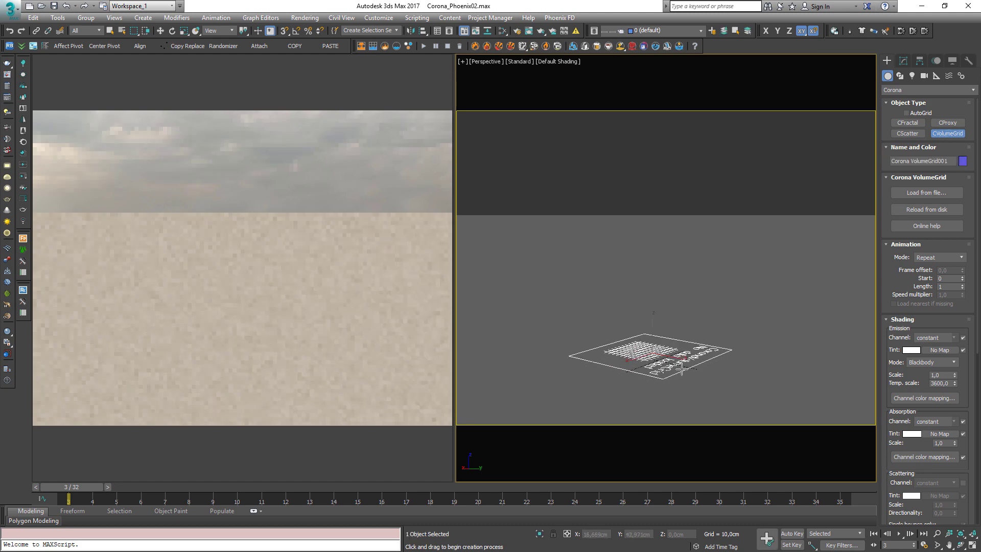
Load explosion.vdb into the volume grid and view the explosion from several angles in the interactive render.
click(924, 194)
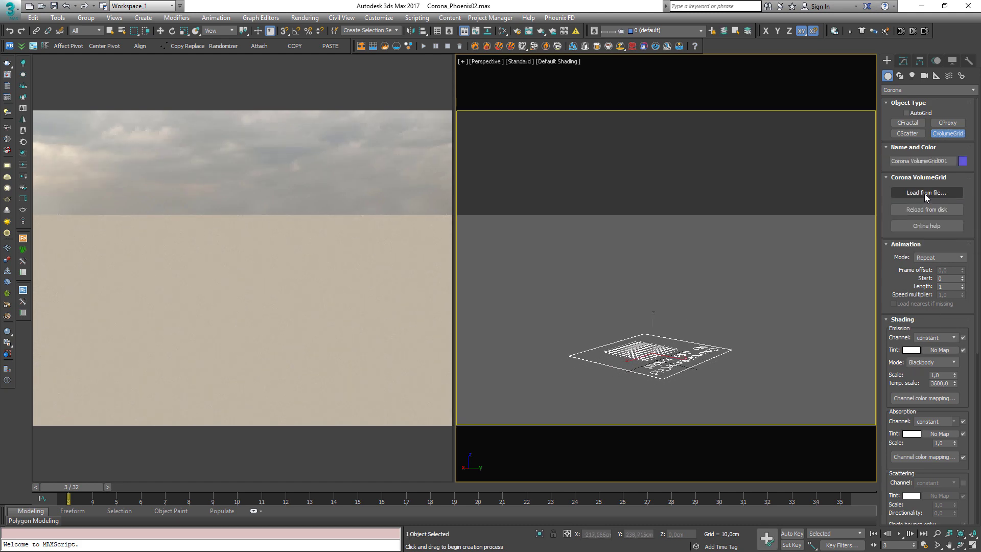
click(607, 214)
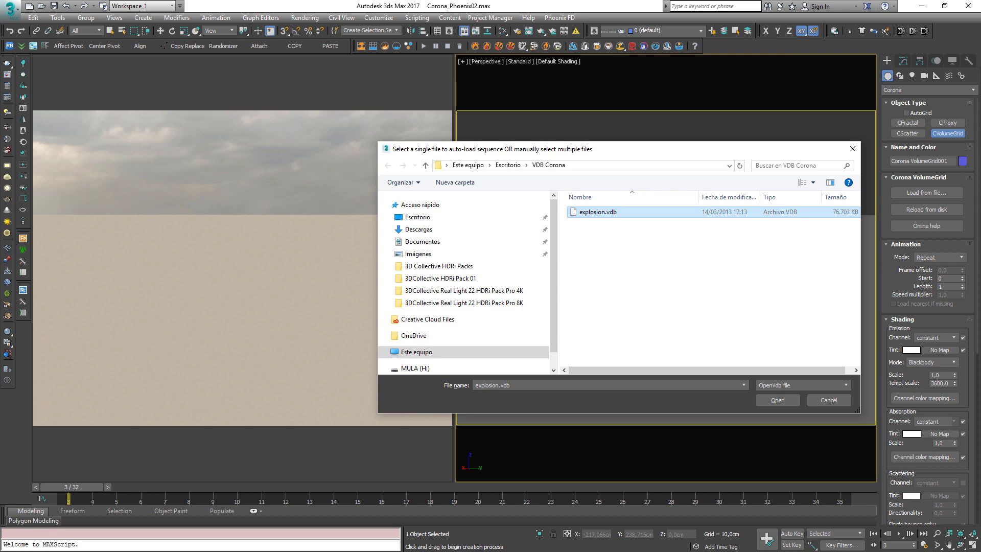
double_click(593, 212)
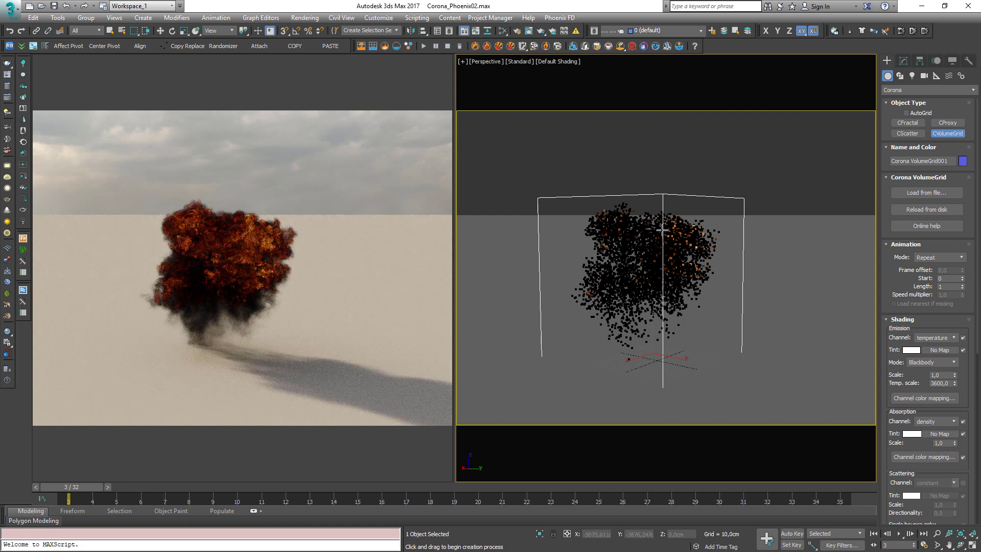
alt+middle_drag(642, 254, 535, 342)
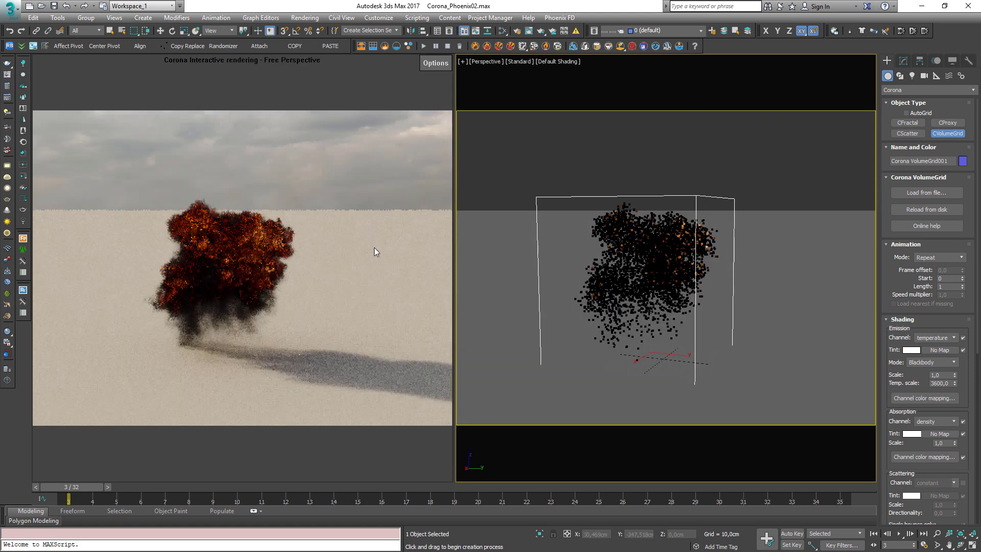
alt+middle_drag(562, 286, 645, 287)
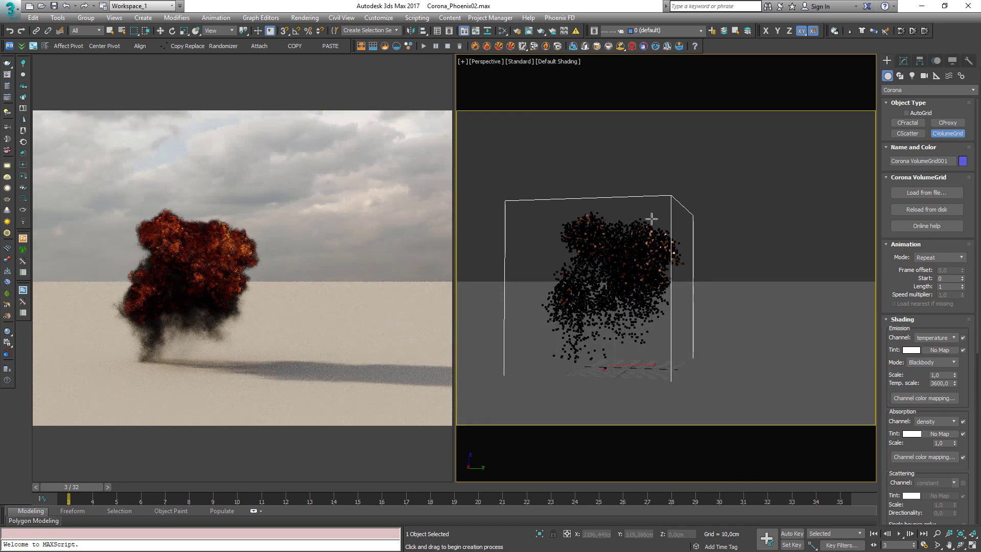
alt+middle_drag(651, 217, 667, 240)
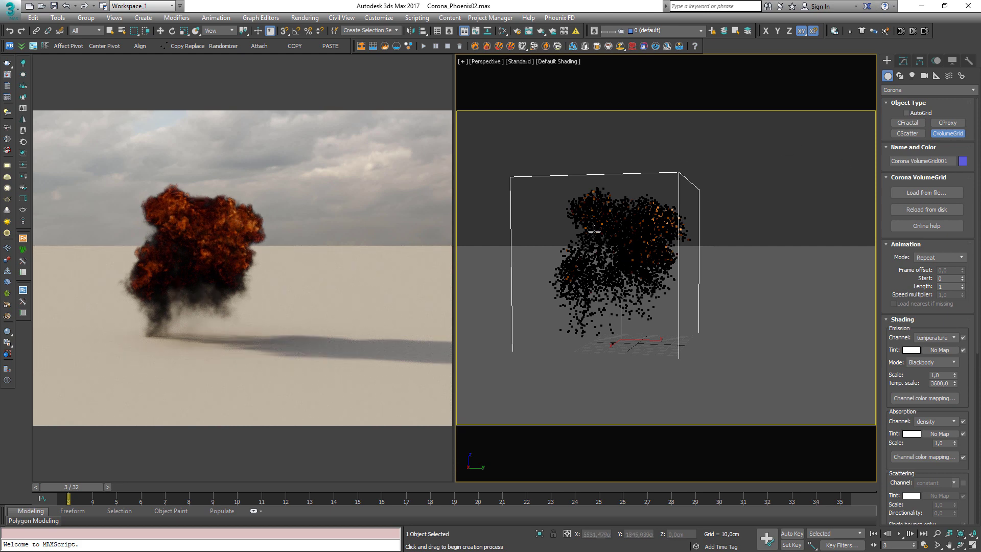
Try density as the explosion's emission channel, switching back to temperature after comparing the render.
click(946, 337)
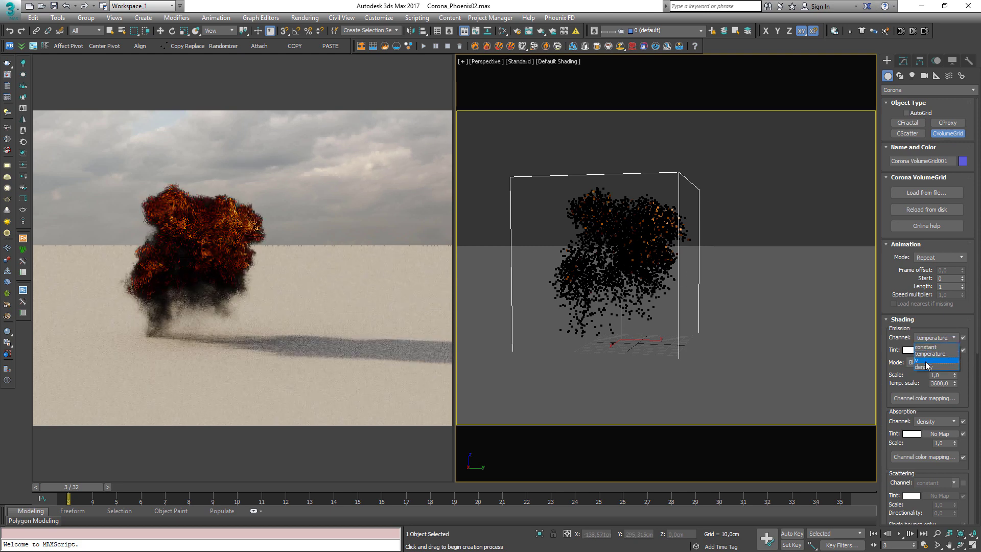
click(927, 367)
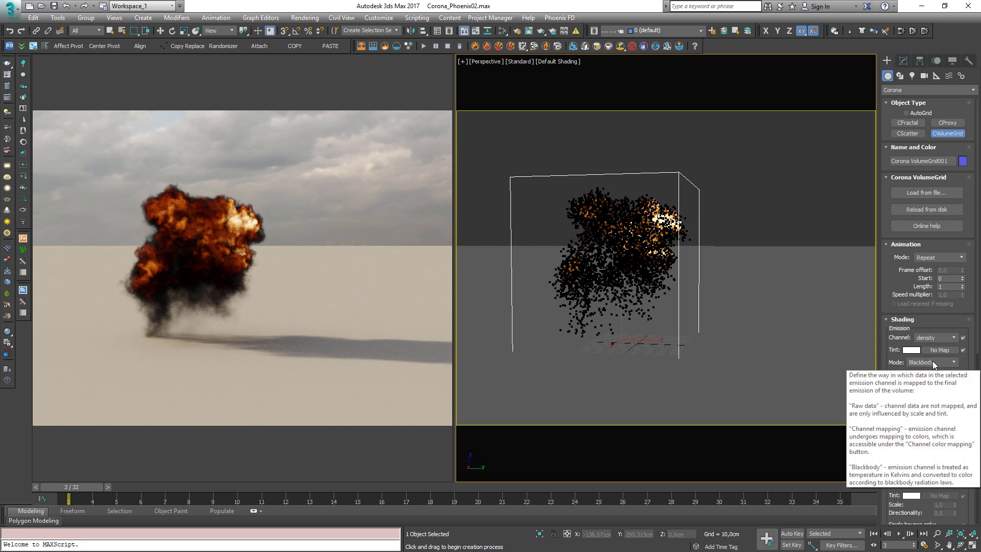
click(934, 339)
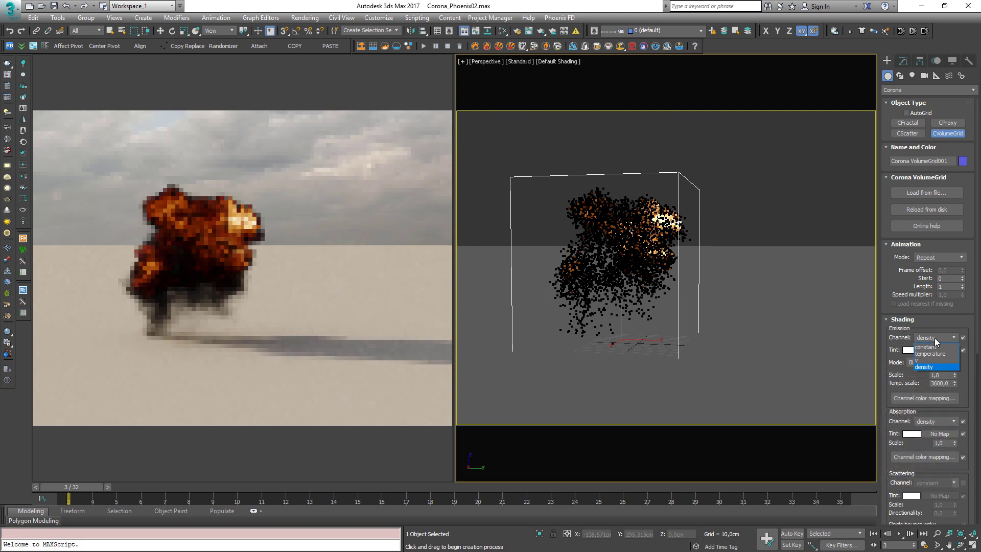
Try emission temperature scales of 7000 and 2000 to compare the fire's brightness.
double_click(944, 384)
text(70)
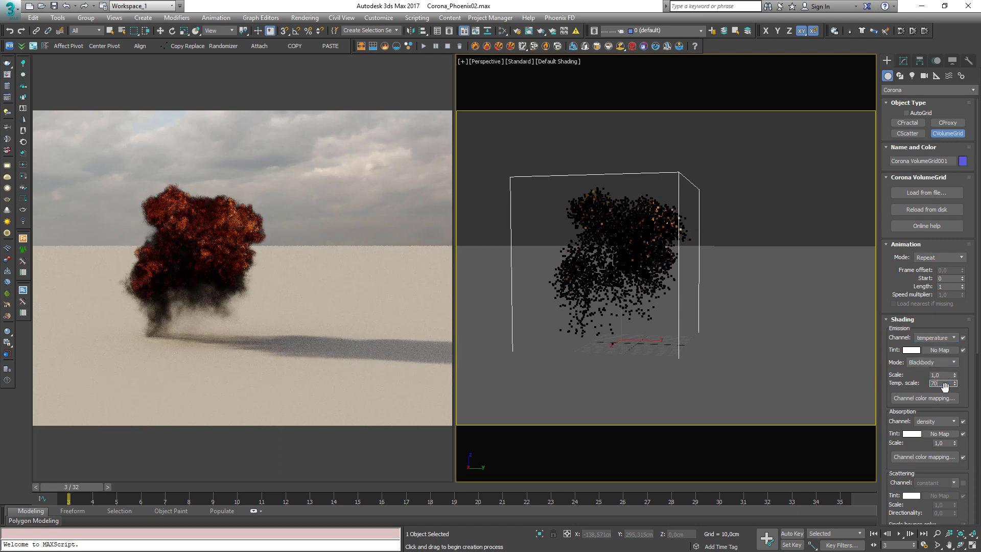
text(00)
key(Return)
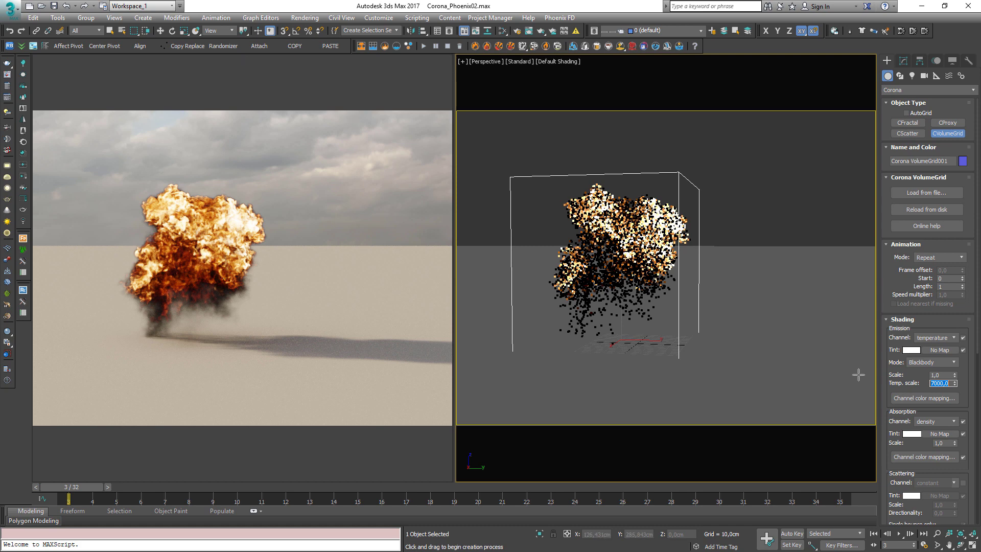
text(2000)
key(Return)
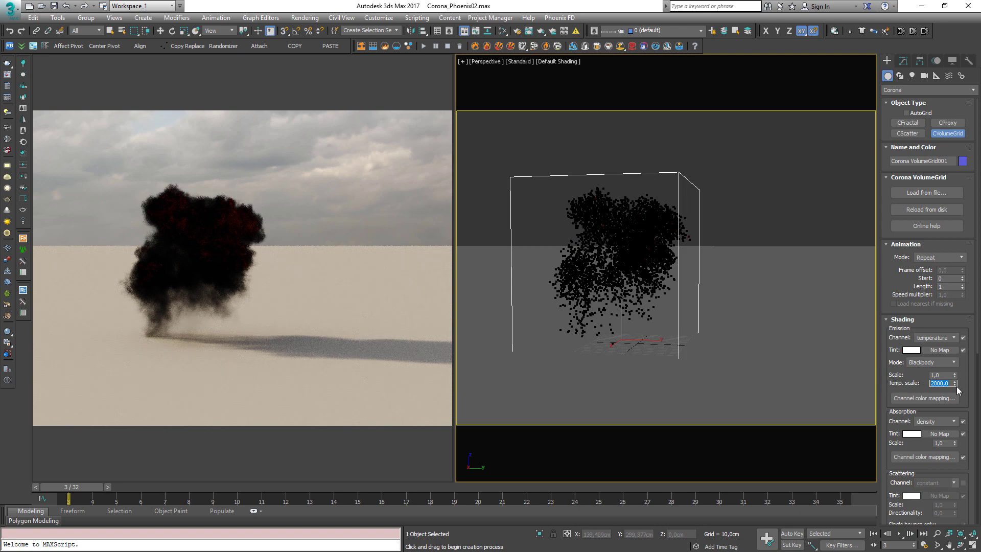
Raise the explosion's emission temperature scale to 5900 and view the fire from a higher angle.
drag(955, 384, 960, 298)
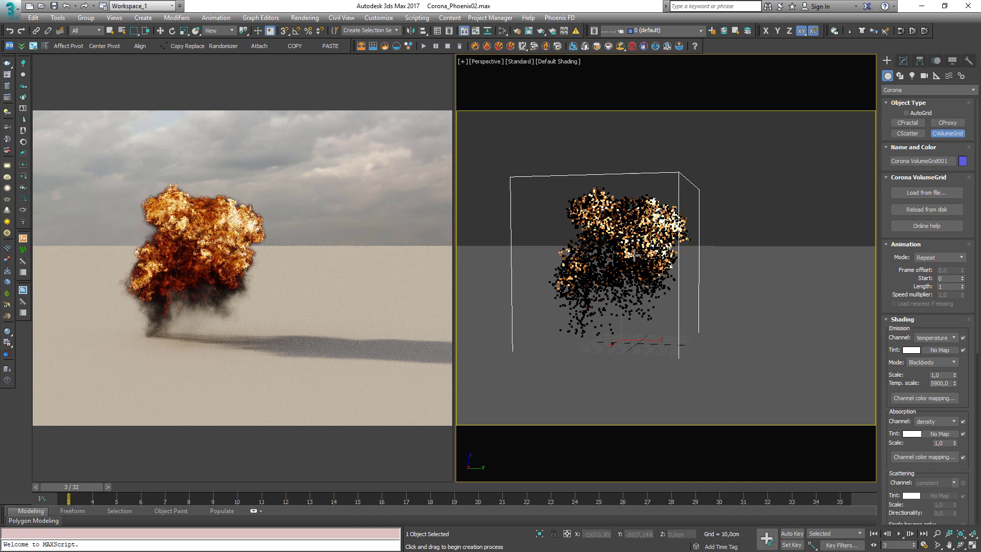
alt+middle_drag(640, 245, 677, 261)
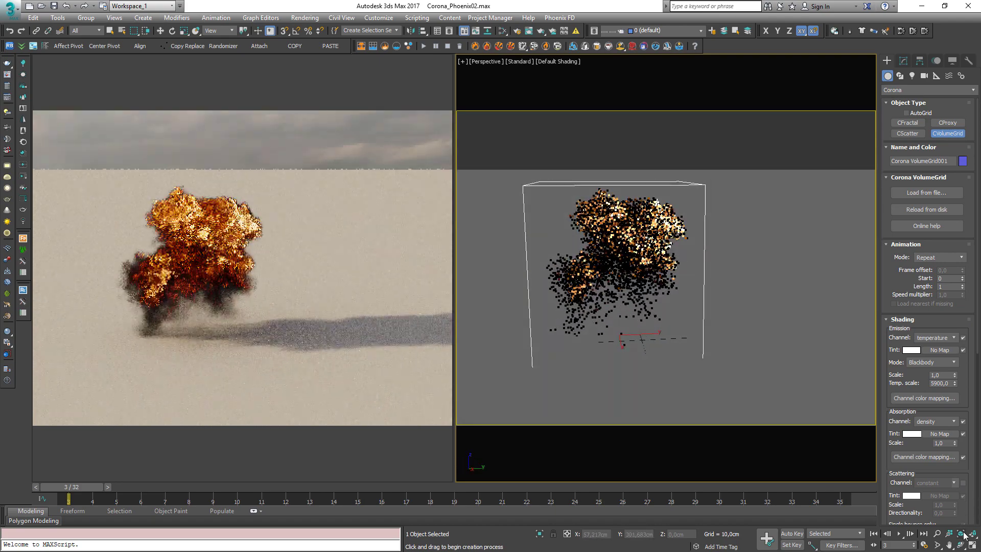
Switch the volume grid's viewport display type to a wire box.
scroll(941, 196, down, 5)
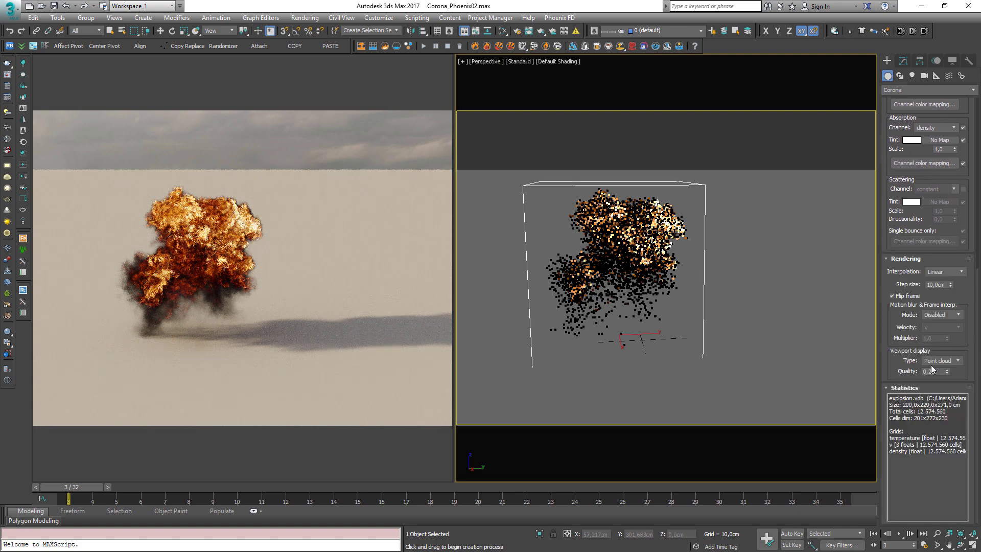
scroll(899, 396, up, 3)
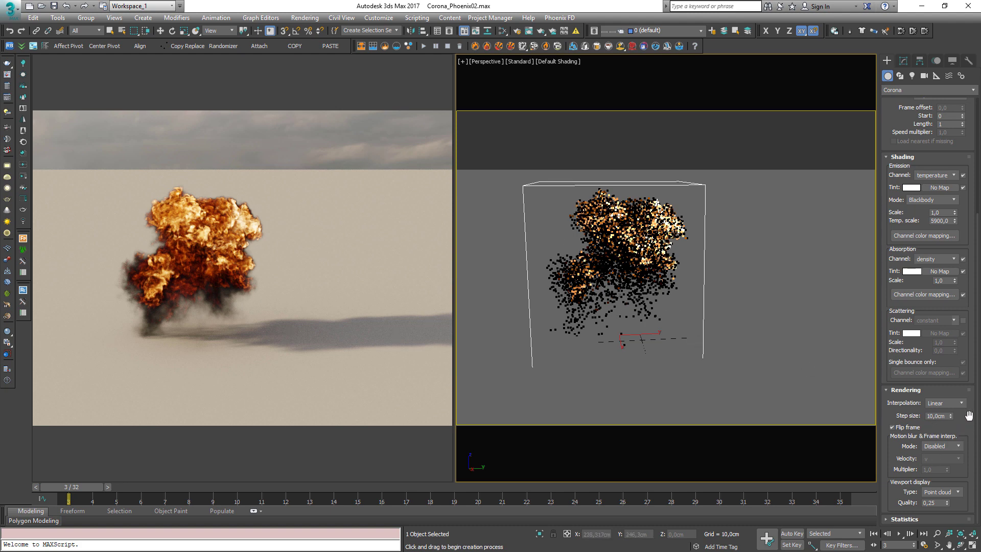
click(940, 492)
click(943, 504)
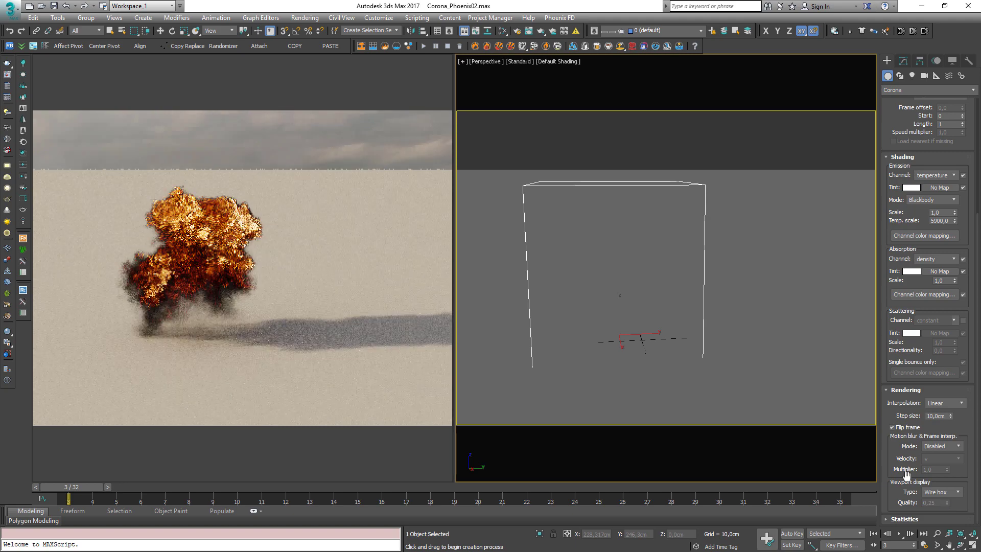
alt+middle_drag(777, 339, 705, 335)
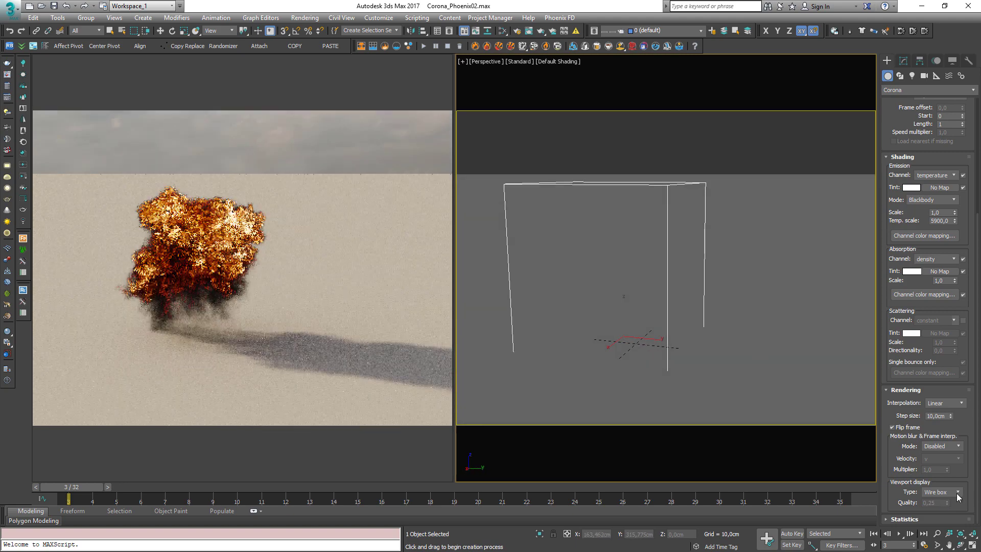
Set the volume grid's viewport display to point cloud with a quality of 1.
click(940, 492)
click(940, 506)
double_click(938, 503)
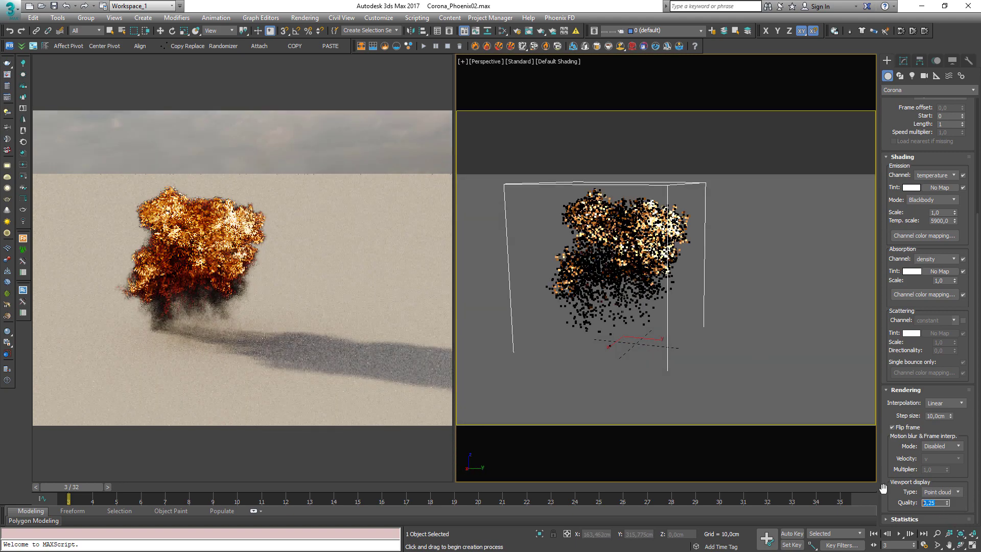
text(1)
key(Return)
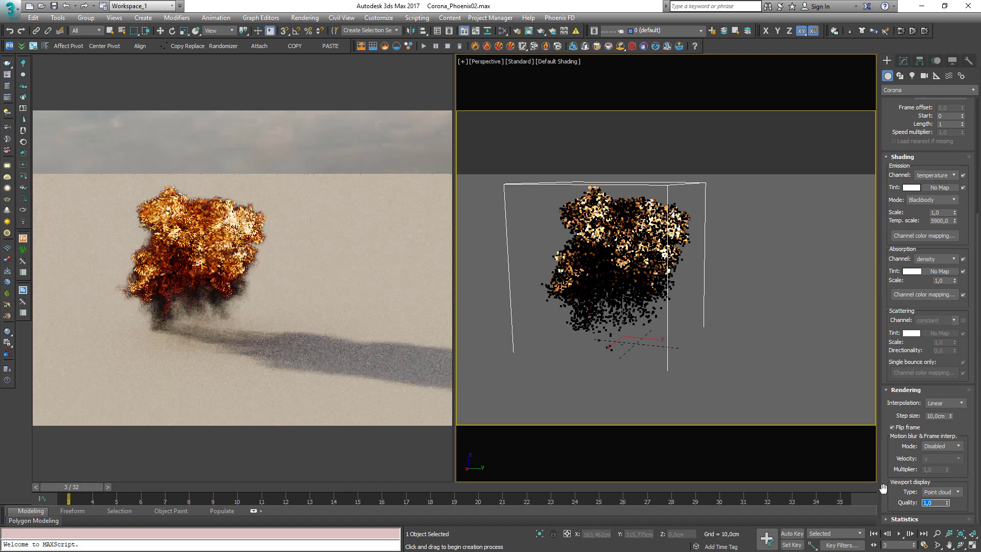
Examine the point cloud and the rendered explosion from different angles, both close up and from farther away.
alt+middle_drag(595, 287, 621, 305)
scroll(696, 289, up, 5)
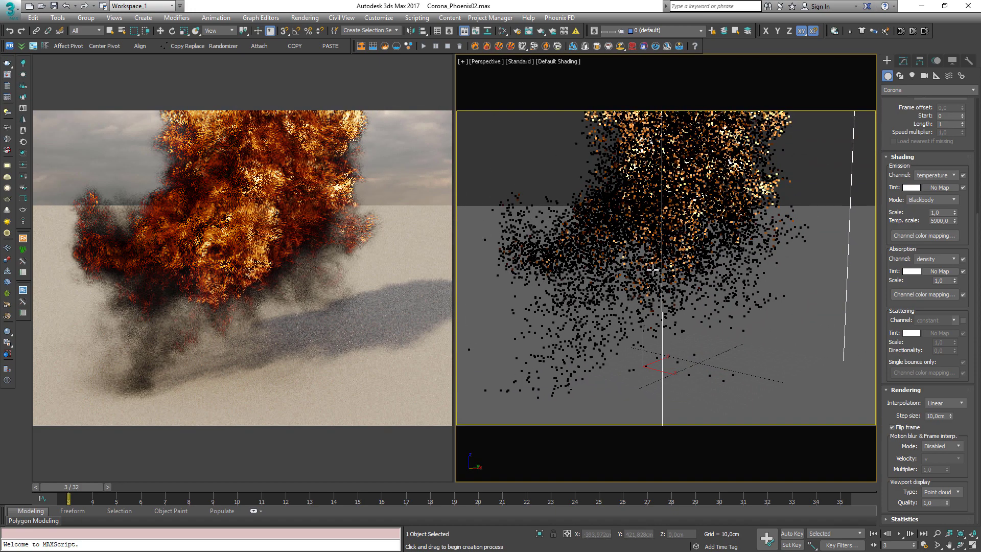
scroll(653, 270, down, 4)
middle_drag(653, 270, 706, 224)
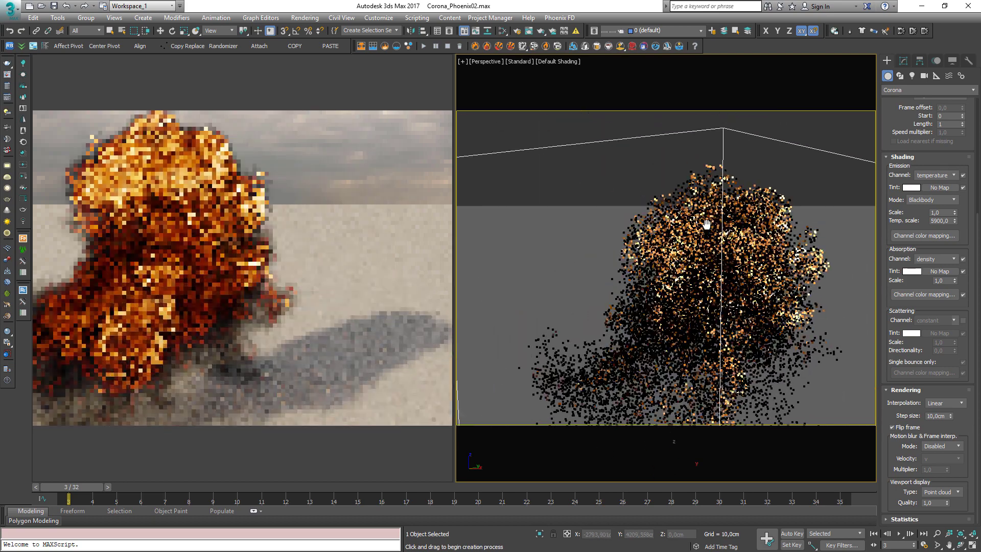
scroll(648, 276, down, 6)
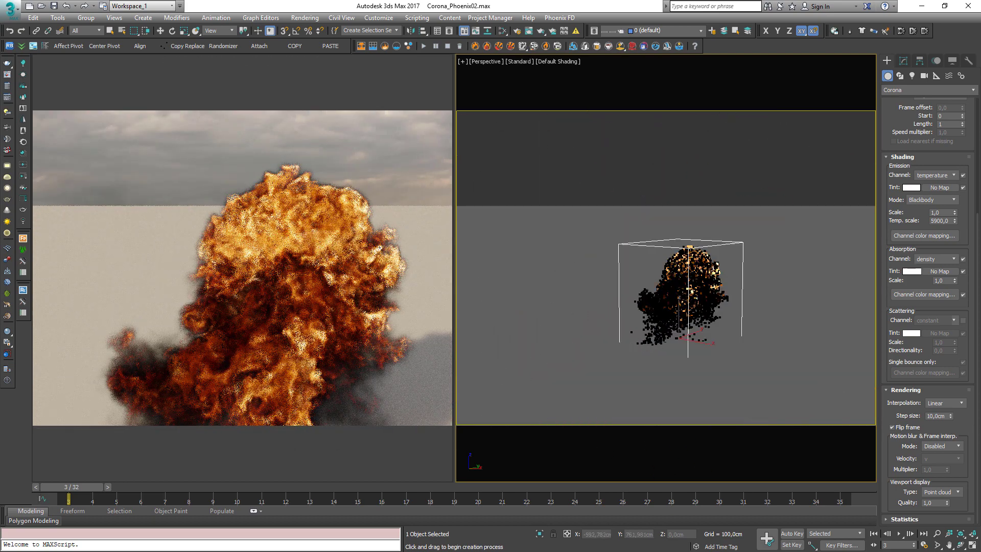
scroll(704, 302, down, 2)
scroll(704, 303, up, 6)
scroll(704, 302, down, 5)
middle_drag(704, 302, 691, 296)
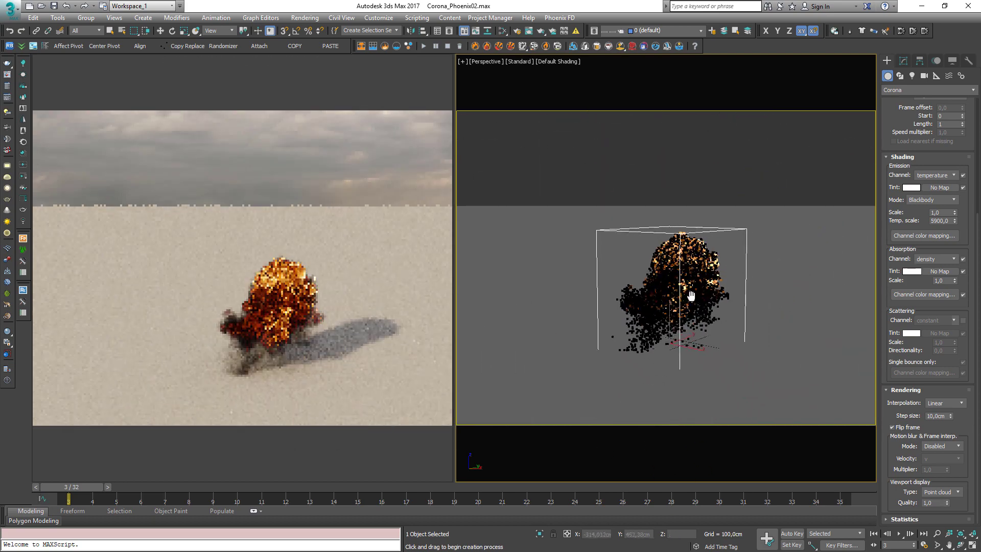
scroll(691, 296, up, 2)
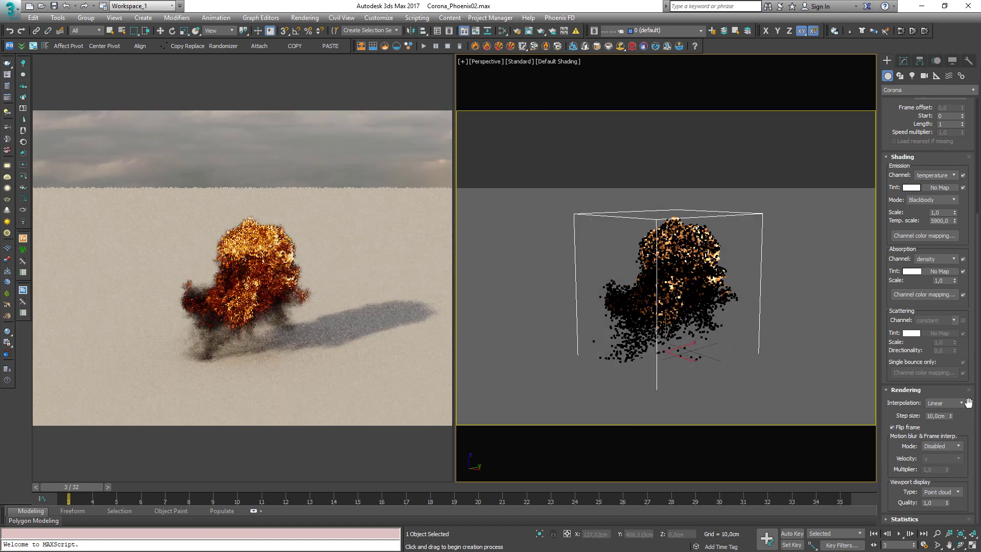
Set the volume grid's rendering step size to 1 cm and check the explosion at different distances.
double_click(939, 415)
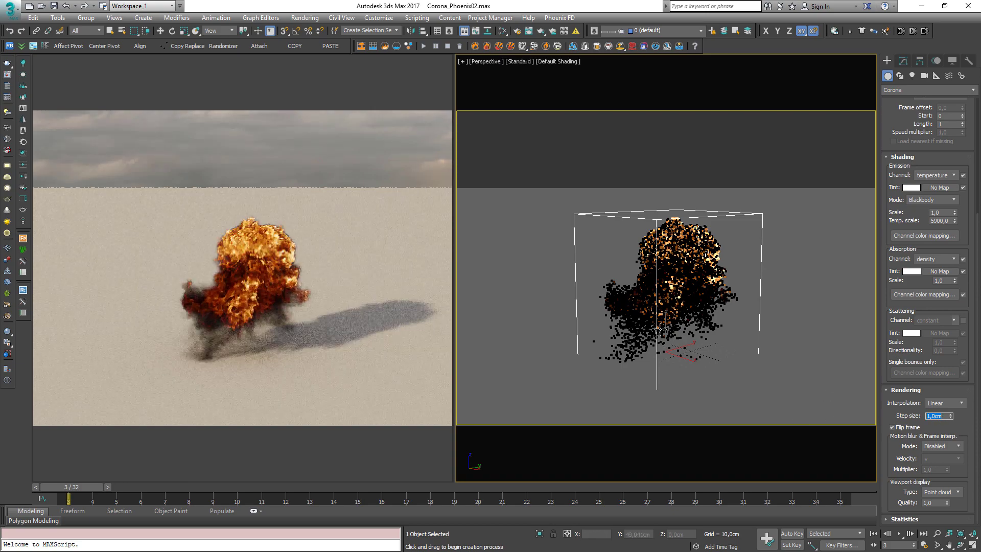
scroll(683, 262, up, 8)
scroll(683, 263, down, 10)
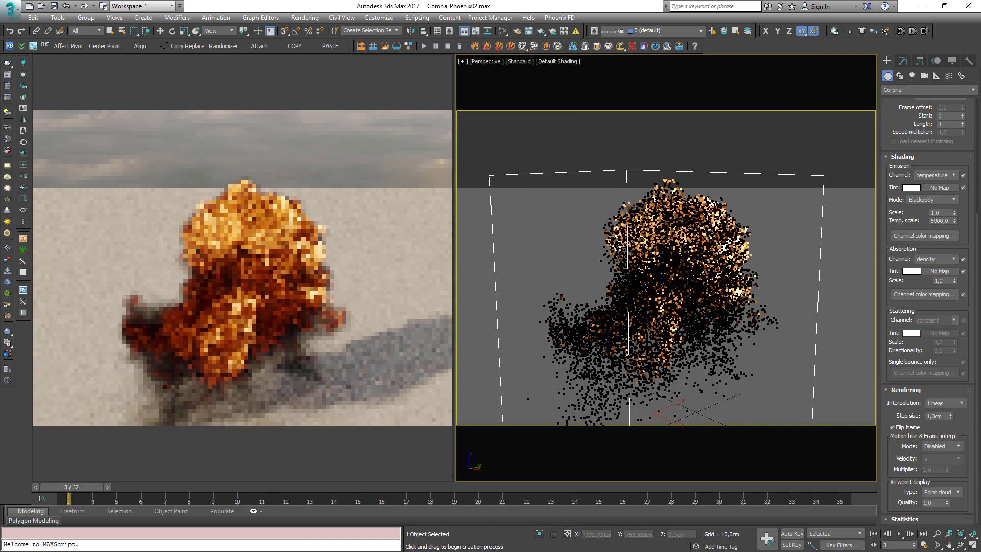
Increase the volume grid's rendering step size to 100 cm and inspect the explosion close up.
click(935, 416)
text(100)
key(Return)
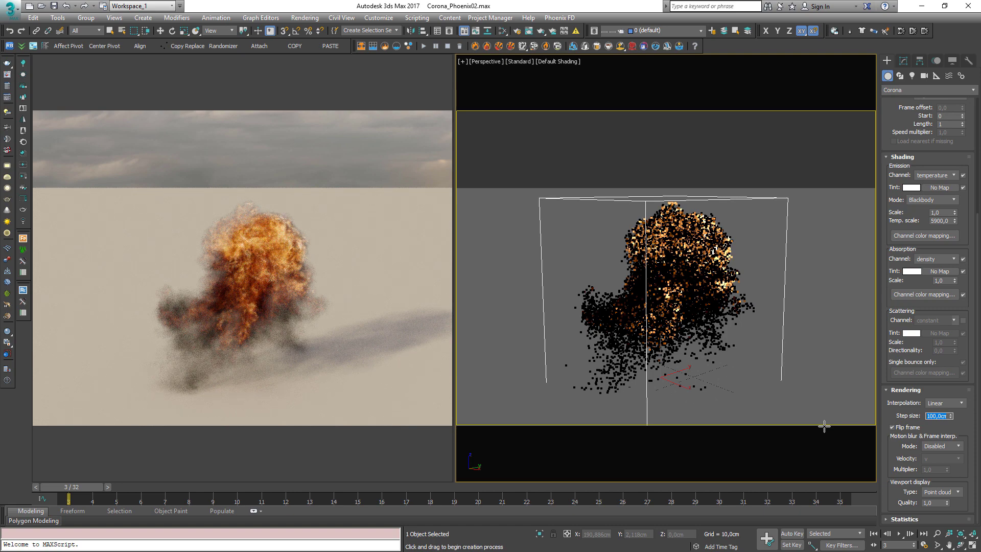
scroll(627, 263, up, 6)
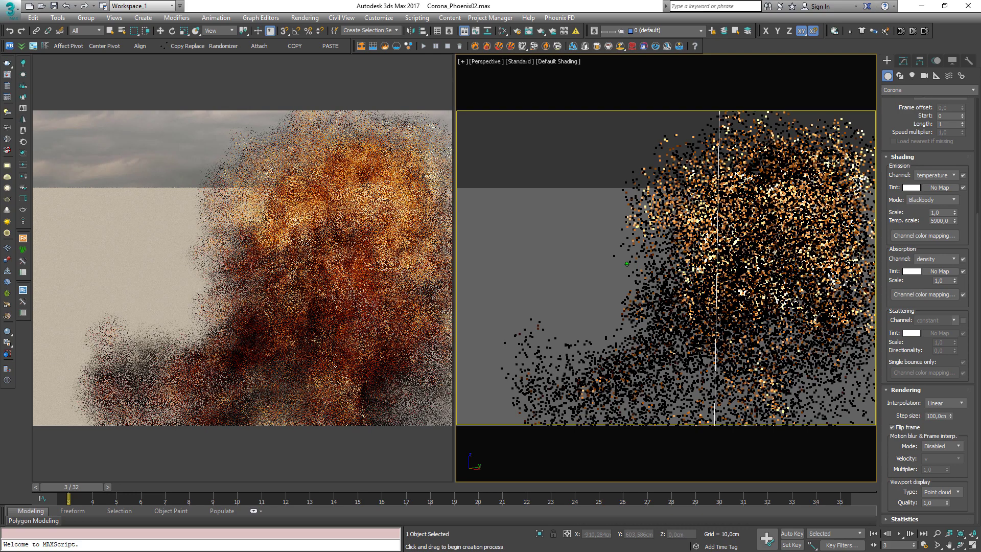
Set the volume grid's rendering step size to 50 cm.
double_click(936, 416)
text(50)
key(Return)
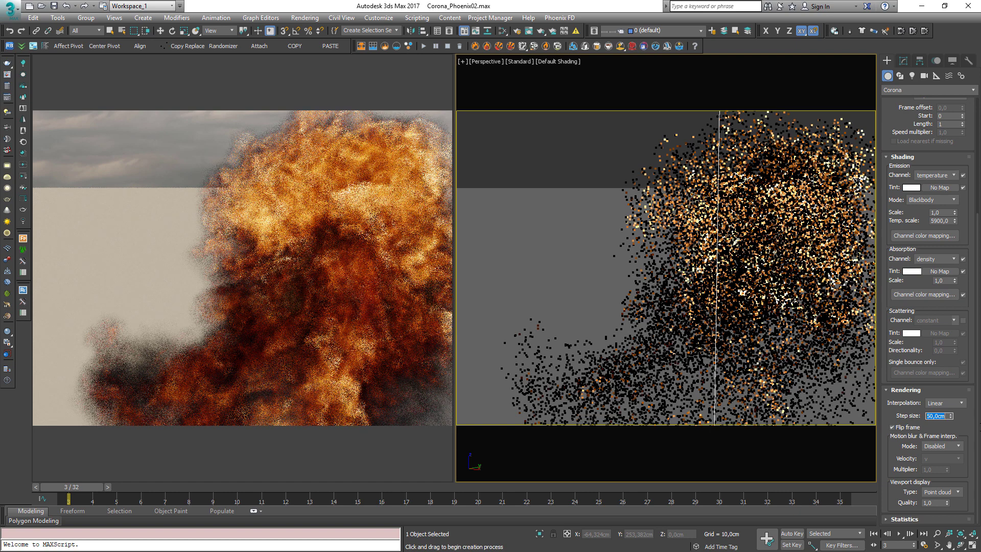
Compare step sizes of 10 cm and 1 cm for the volume grid, keep 10 cm and view the whole explosion.
text(10)
key(Return)
text(1)
key(Return)
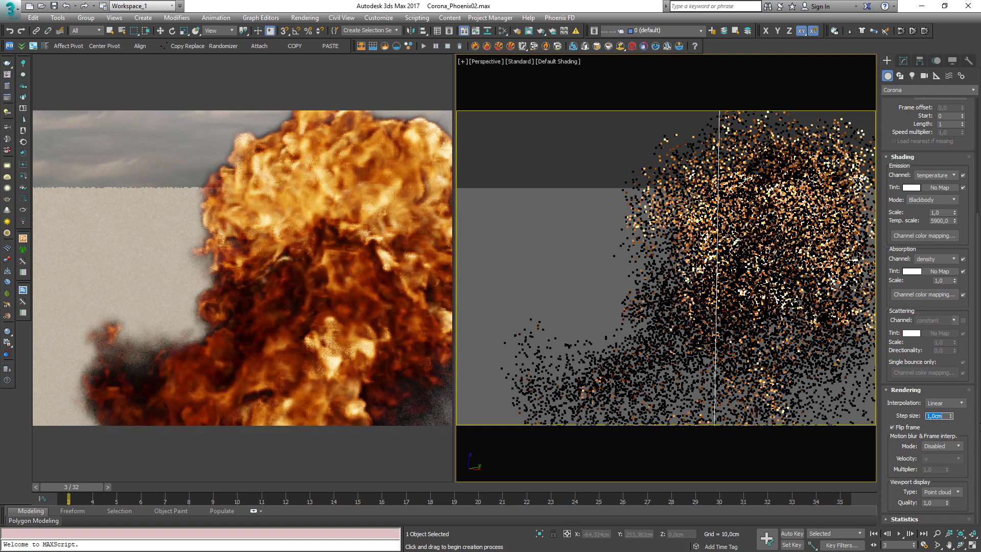
key(Return)
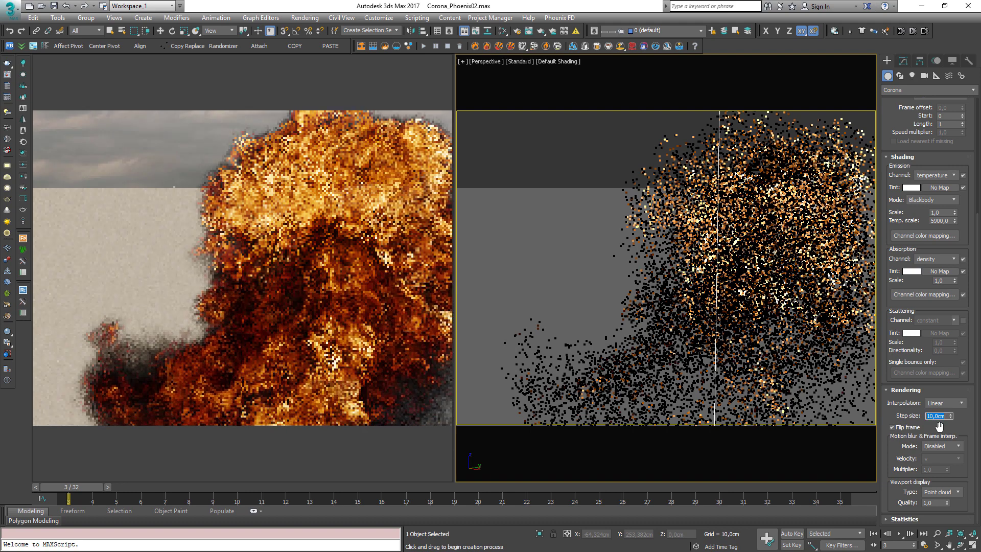
scroll(716, 293, down, 6)
middle_drag(716, 292, 691, 294)
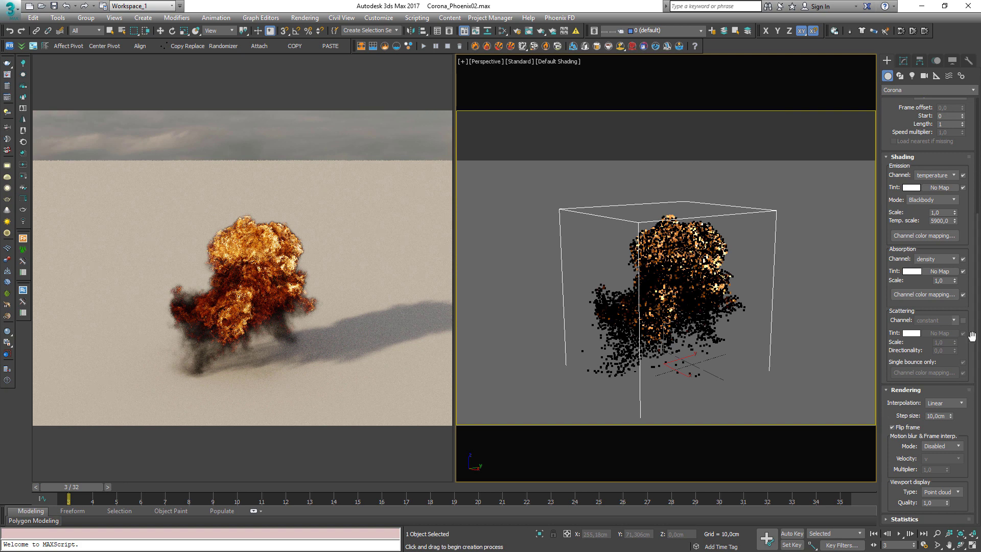
Try temperature as the volume grid's absorption channel and switch it back to density.
drag(965, 233, 970, 319)
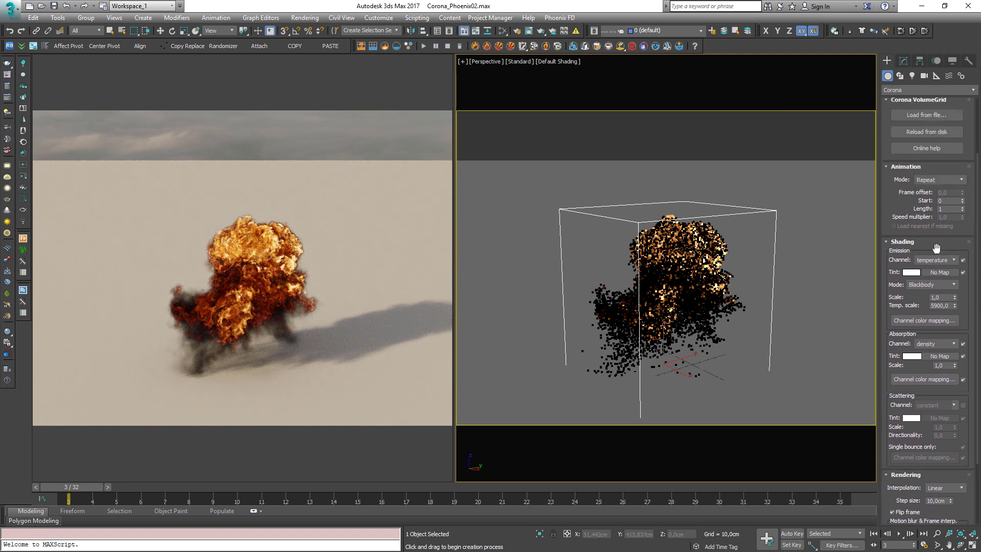
click(938, 344)
click(928, 344)
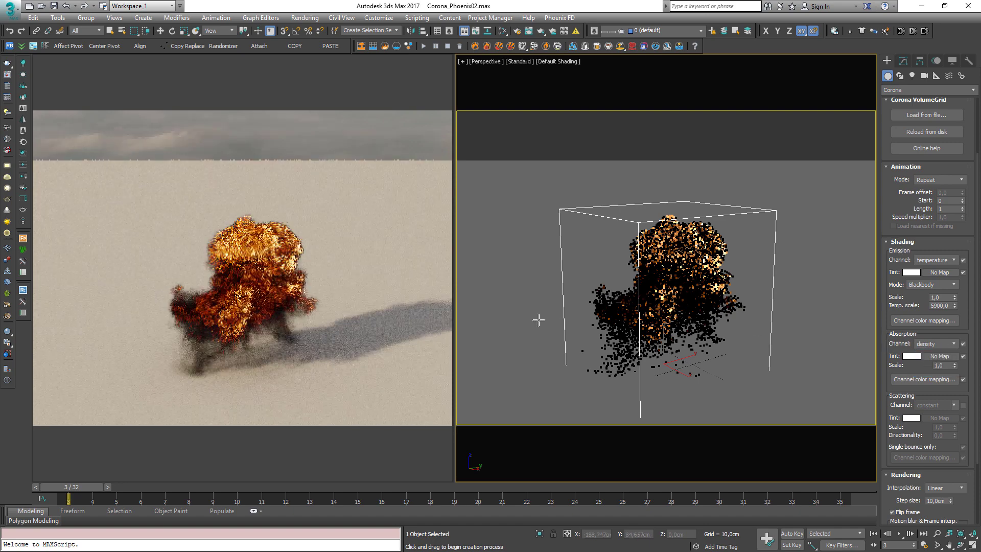
middle_drag(674, 308, 641, 302)
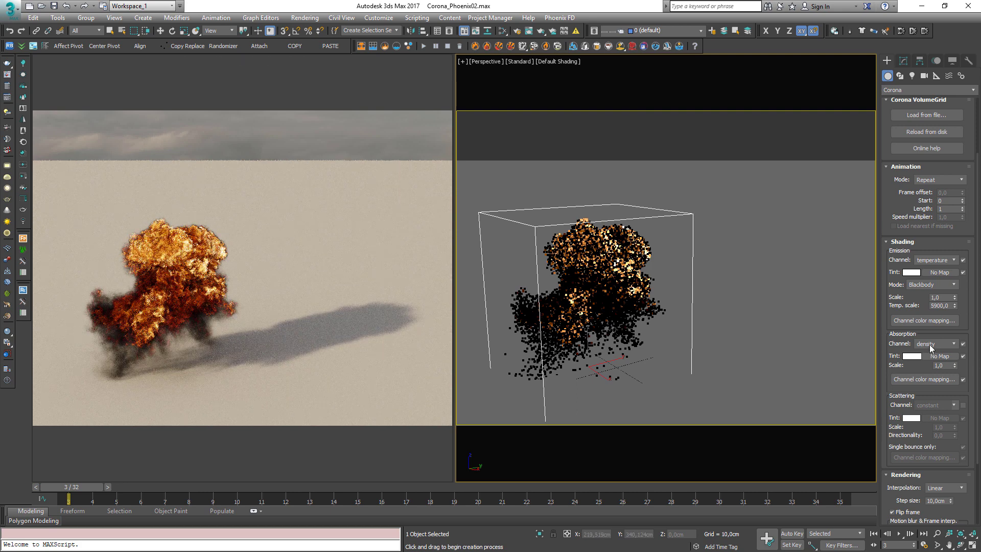
click(937, 344)
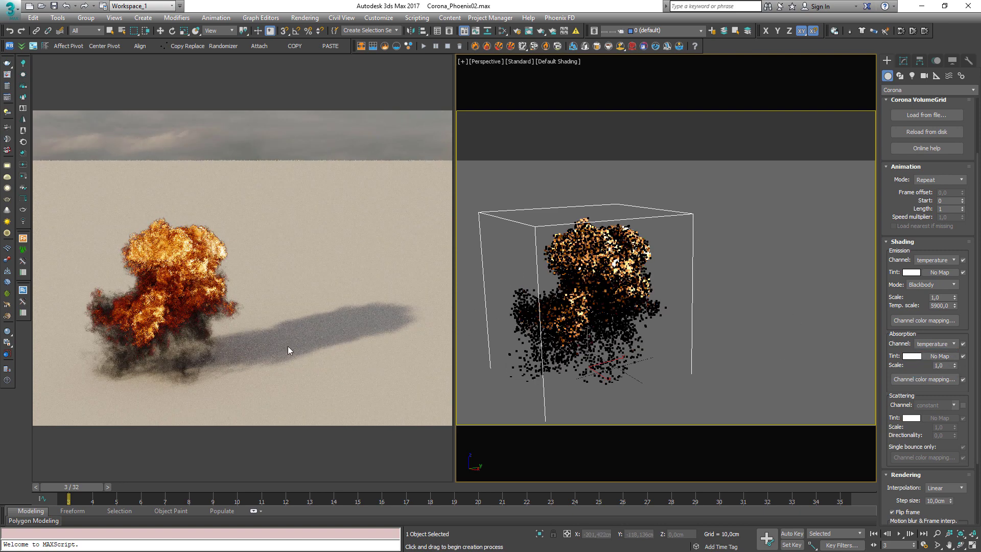
click(936, 342)
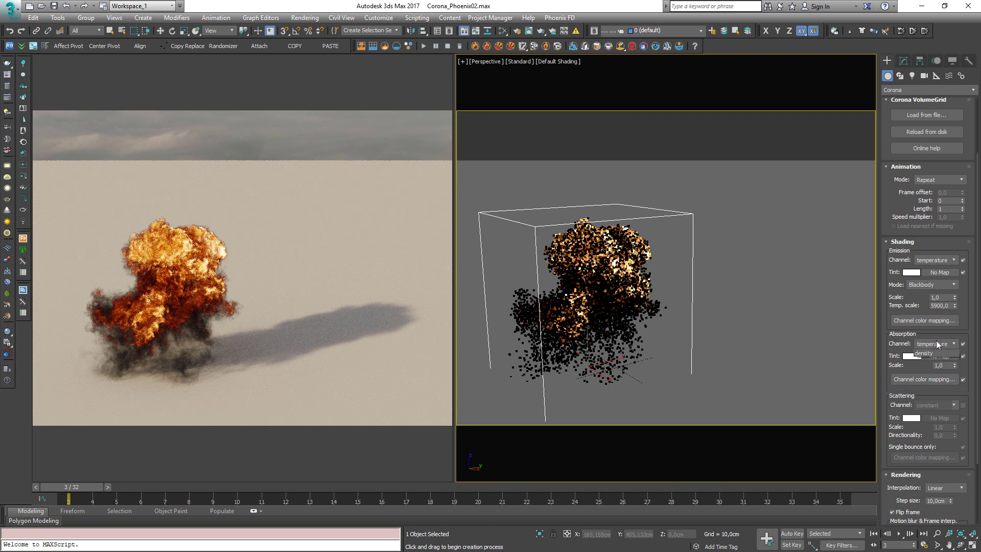
click(924, 374)
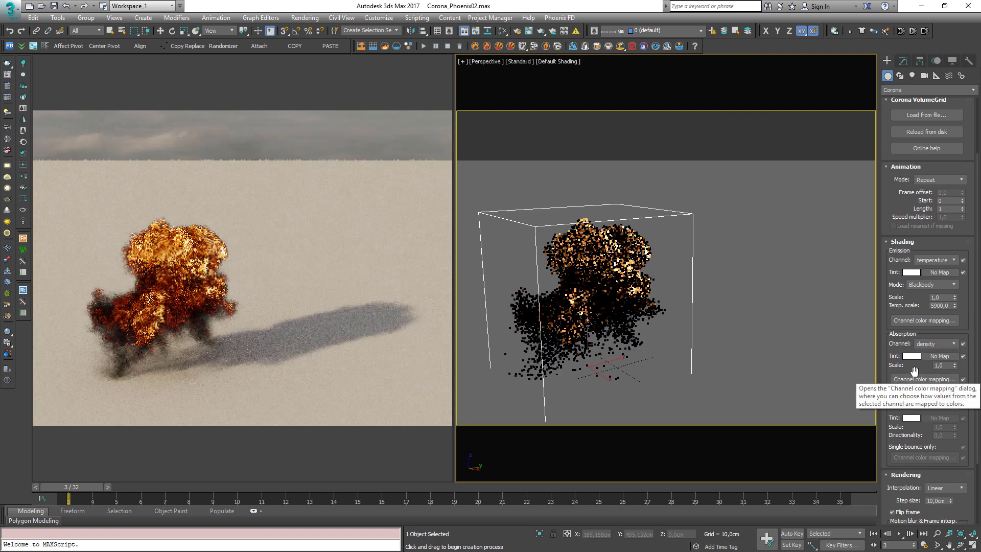
Try lower absorption scale values such as 0 and 0.3 on the explosion and restore the scale to 1.0.
drag(944, 366, 867, 370)
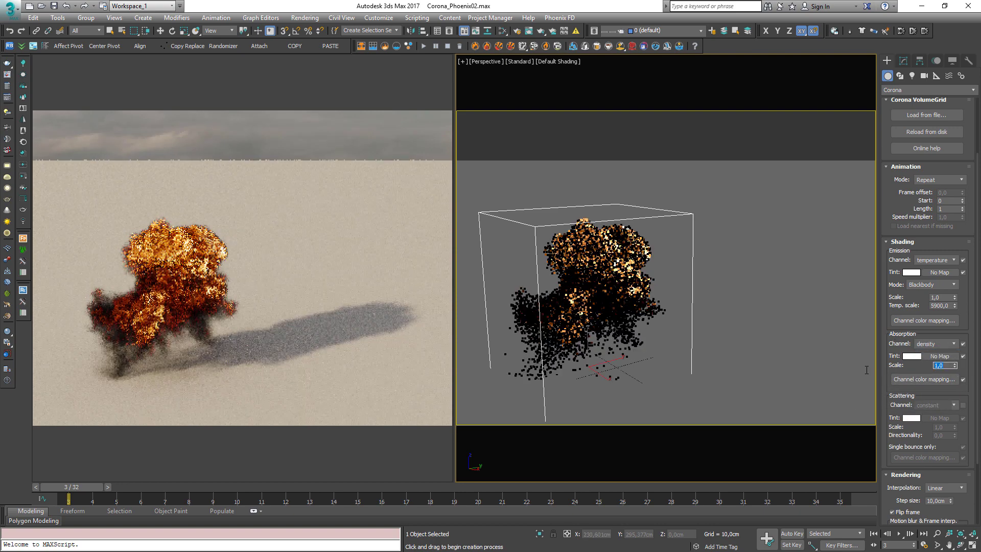
text(0)
key(Return)
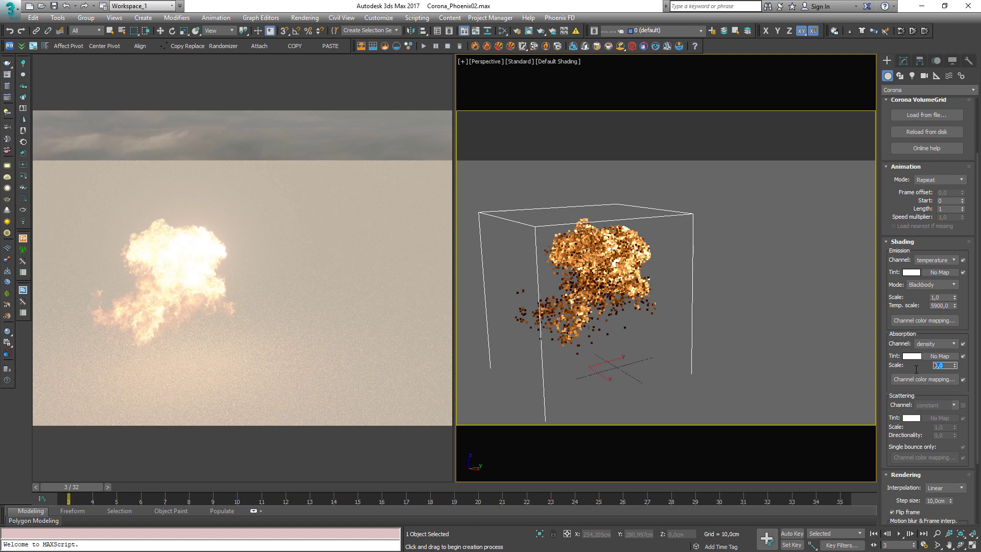
text(0,5)
key(Return)
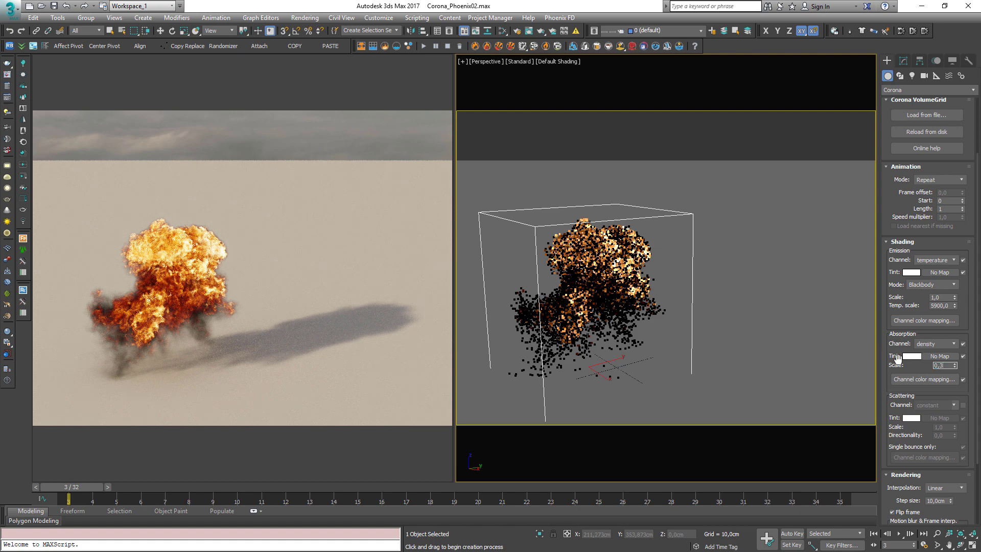
text(0,3)
key(Return)
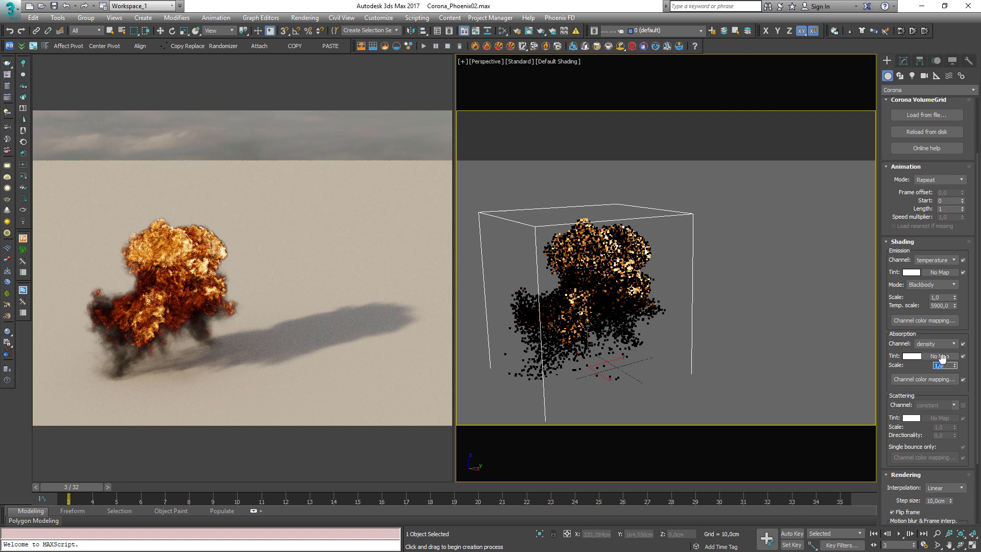
Inspect the channel color mapping curve for absorption and close it without changes.
click(920, 381)
drag(424, 77, 703, 101)
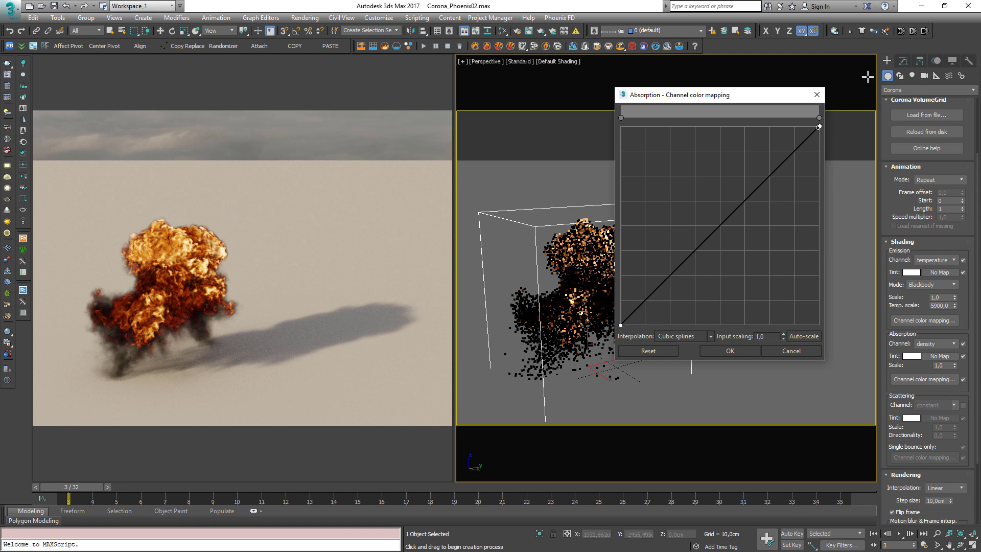
click(817, 95)
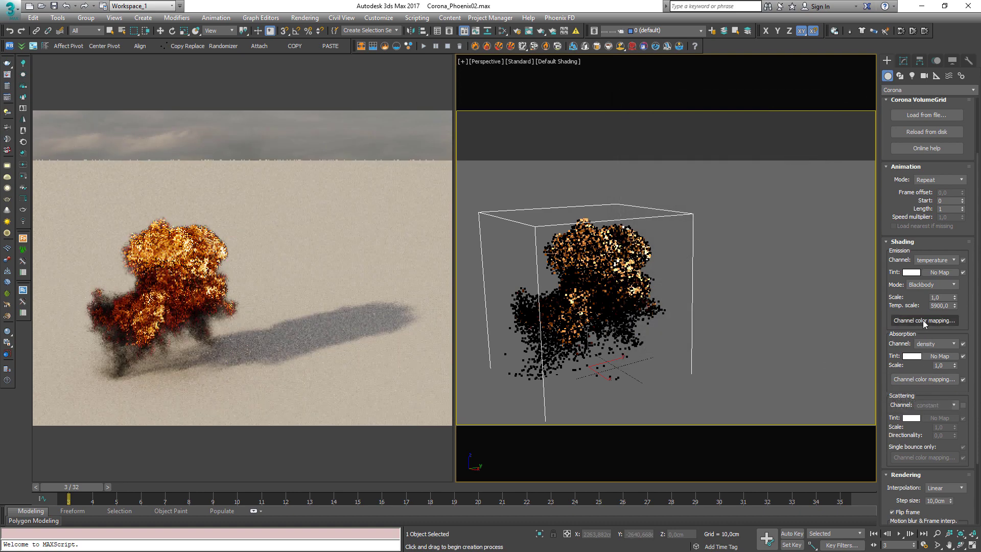
Raise the low range of the emission channel color mapping curve by adding a point and pulling it upward.
click(923, 320)
drag(761, 85, 702, 97)
drag(663, 269, 652, 202)
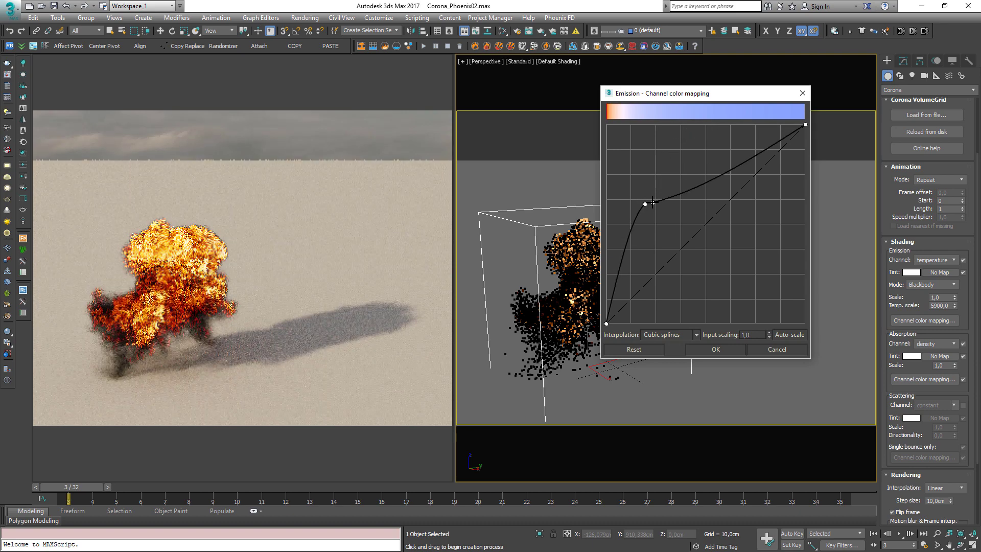
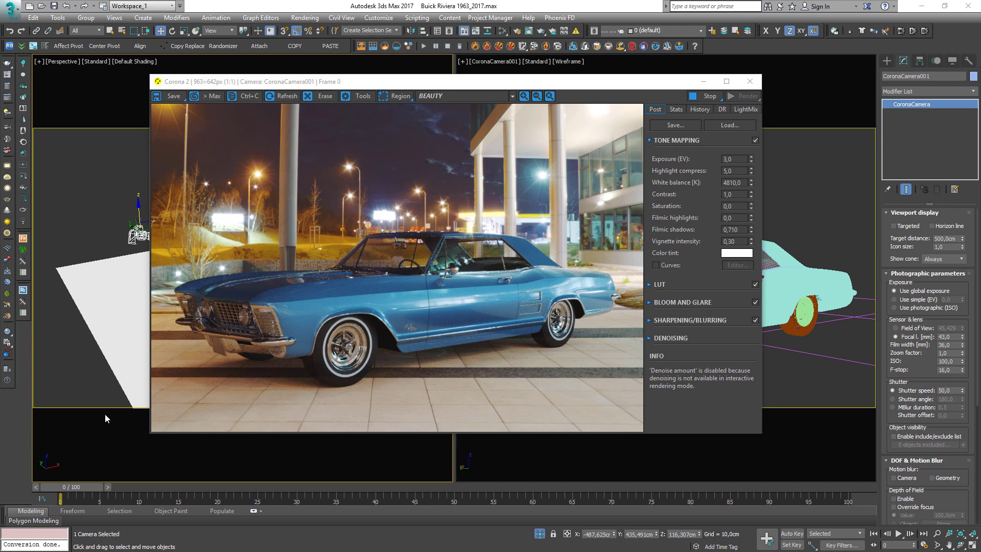
Inspect the street lights in the car render and enable depth of field for the Corona camera.
scroll(412, 193, up, 1)
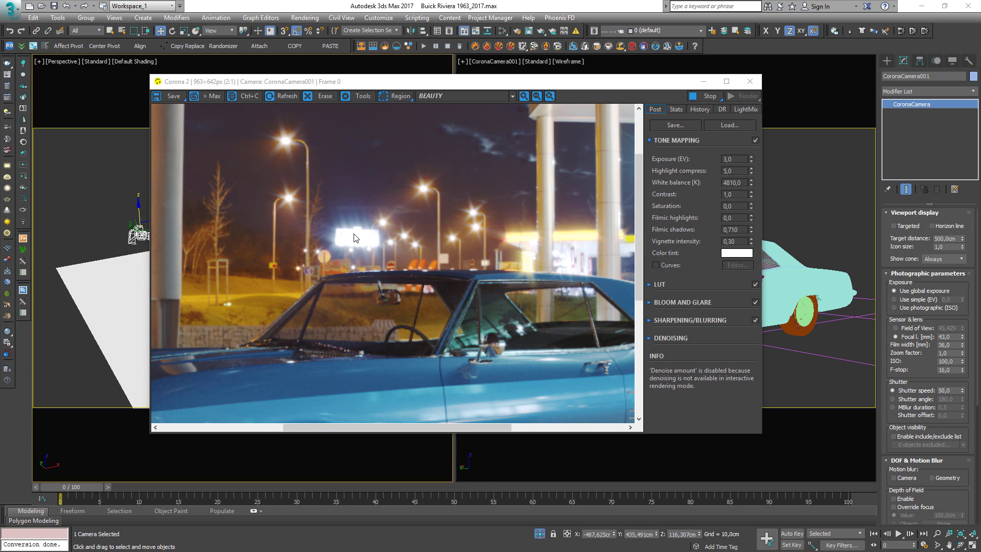
scroll(354, 237, down, 1)
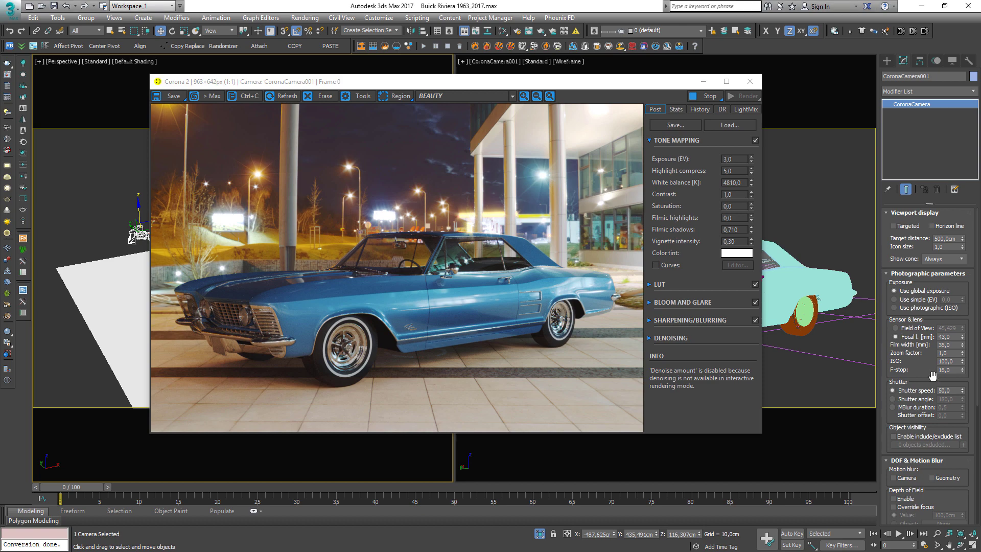
drag(933, 377, 930, 242)
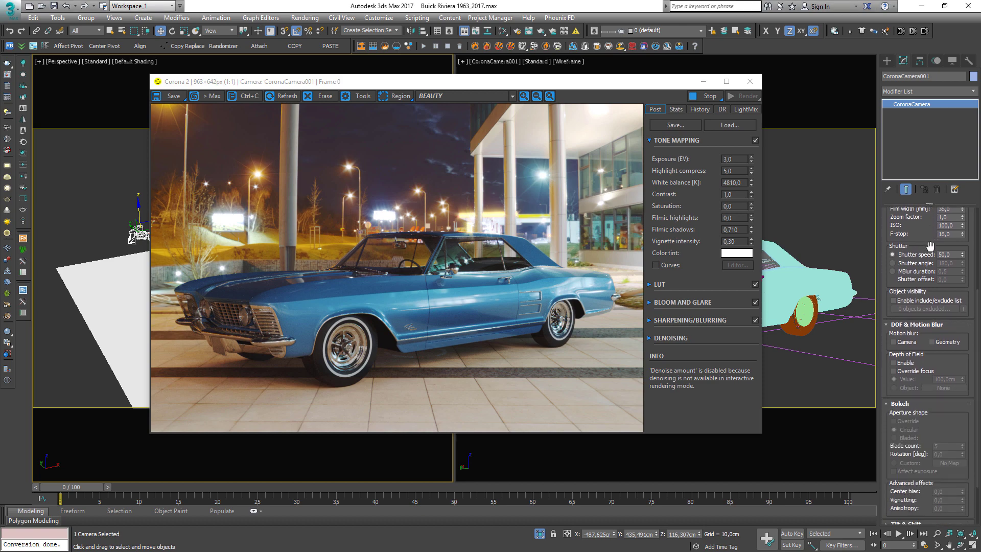
click(893, 362)
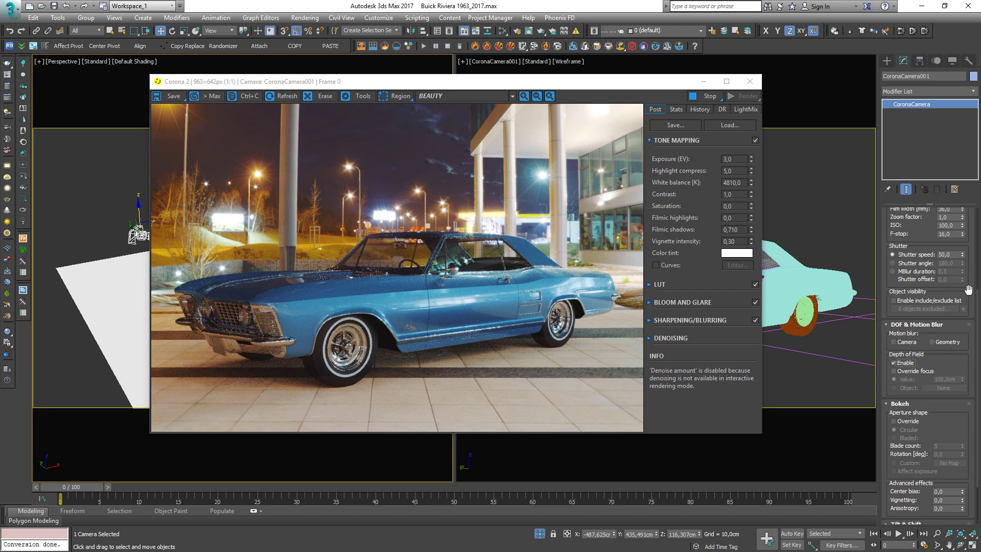
Set the Corona camera's F-stop to 2.
drag(968, 290, 943, 426)
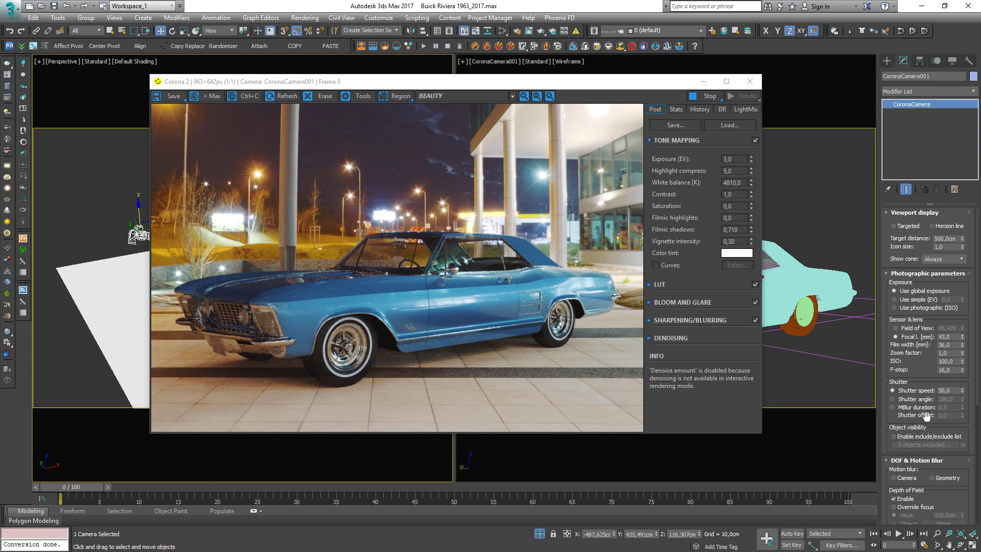
click(904, 236)
click(950, 369)
text(2)
key(Return)
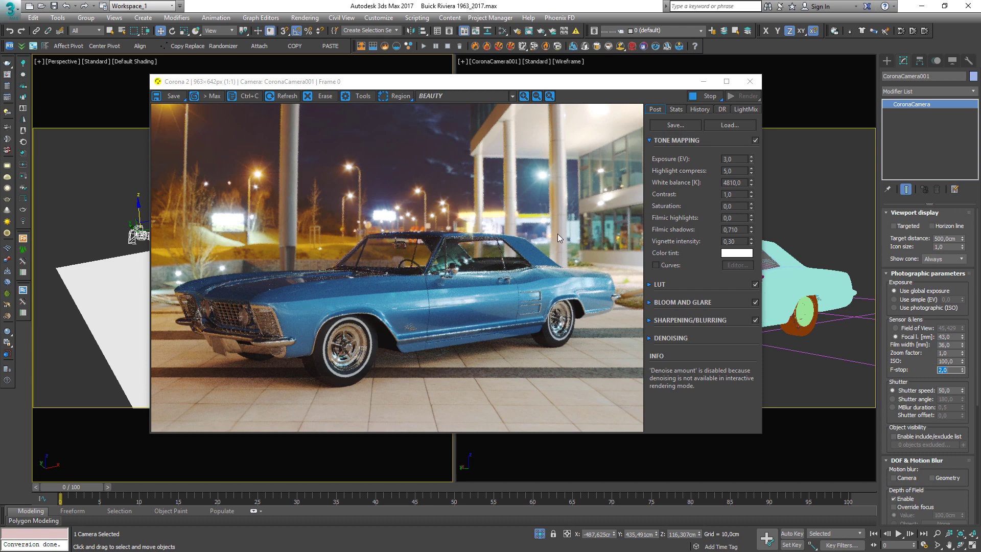
Try a camera target distance of 1200 cm and reduce it to 120 cm to blur the scene.
click(902, 233)
text(1200)
key(Return)
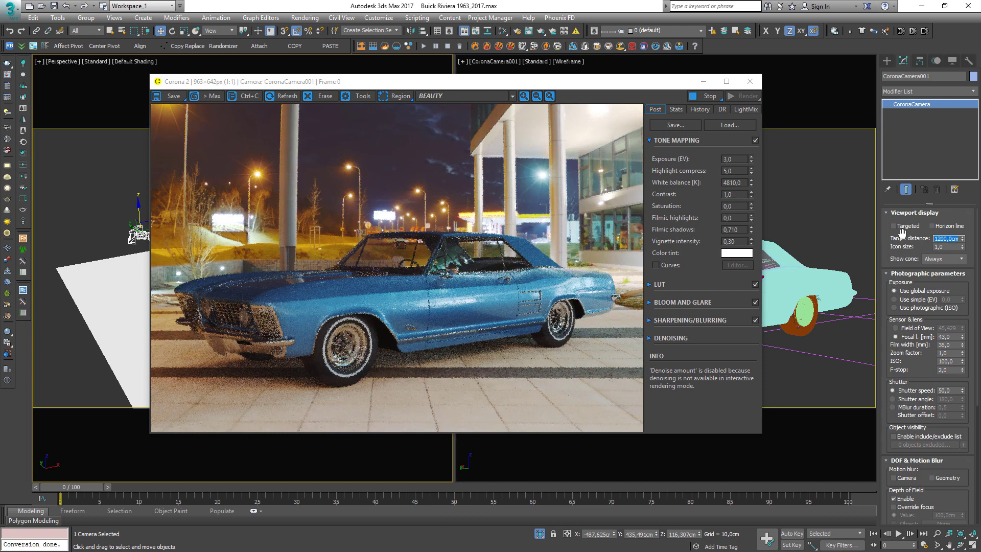
text(120)
key(Return)
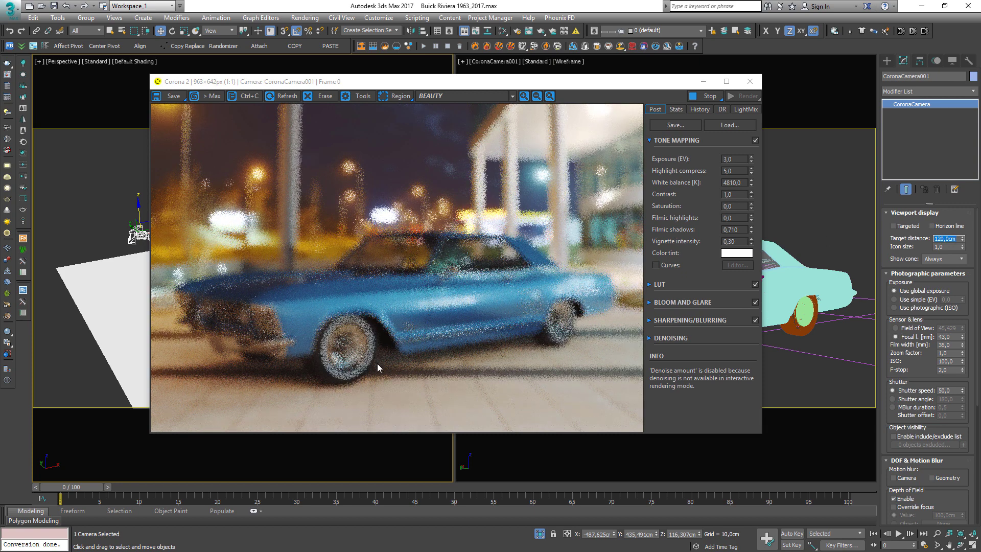
Limit rendering to a region around the background lights above the car's roof and turn off bloom and glare.
click(397, 98)
drag(361, 174, 437, 206)
scroll(432, 213, up, 2)
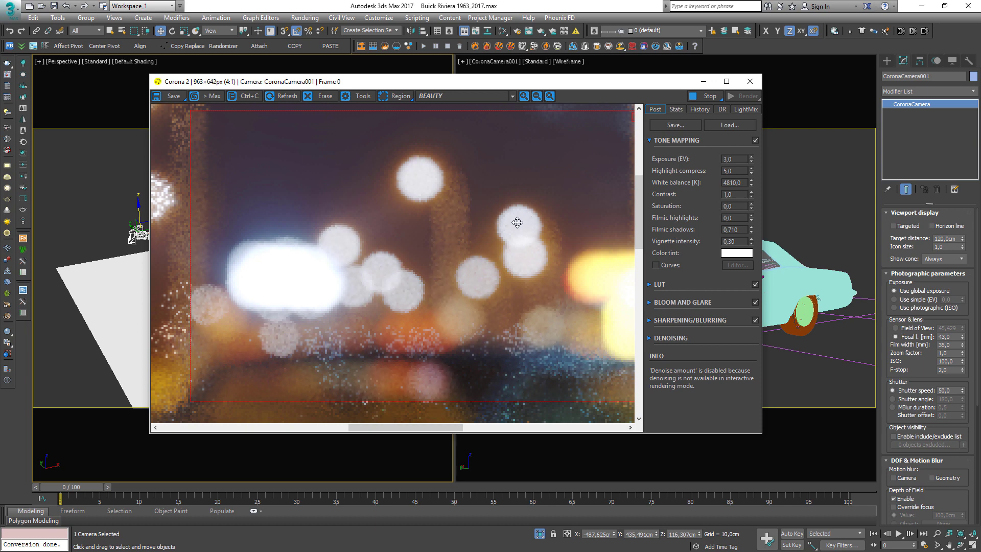
click(756, 302)
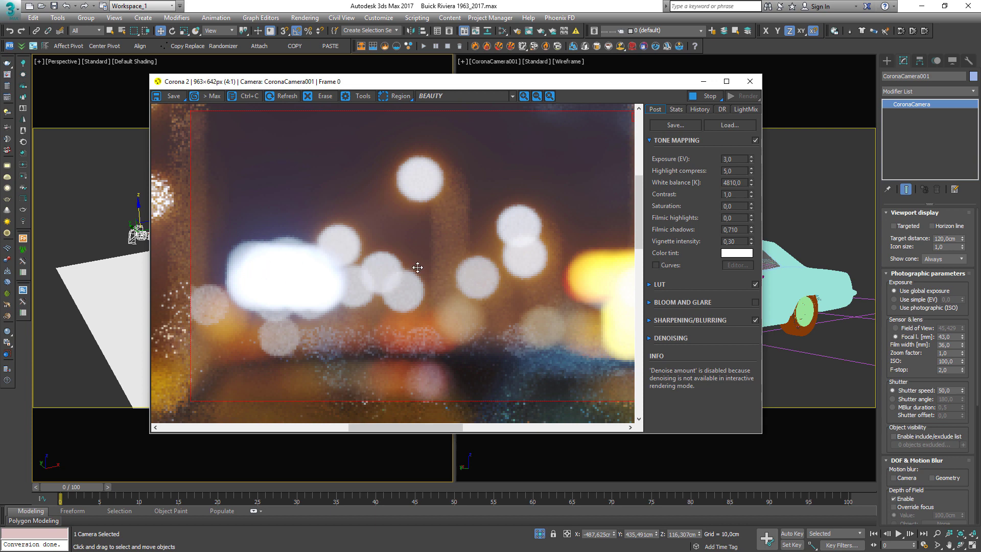
Override the camera's bokeh aperture shape and make it bladed.
click(972, 389)
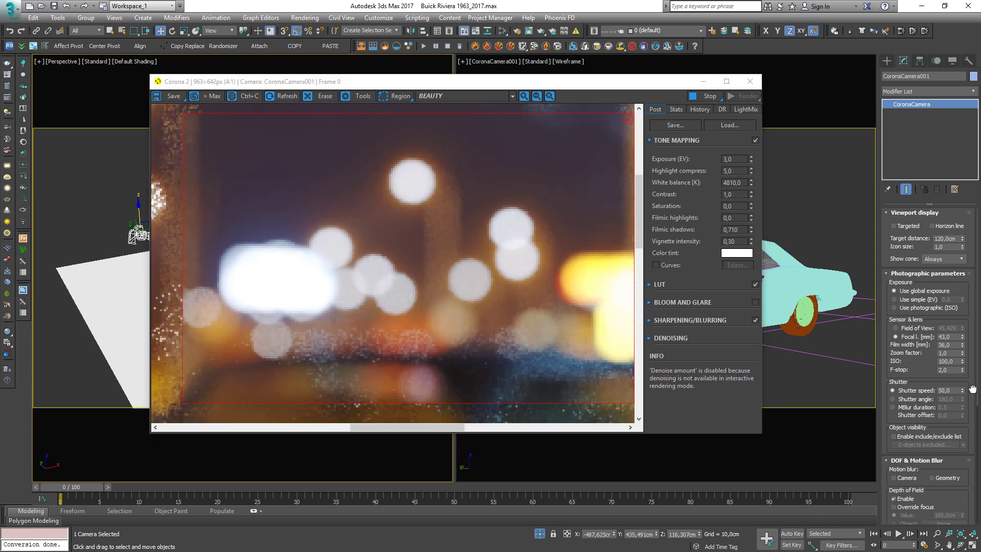
drag(973, 389, 975, 271)
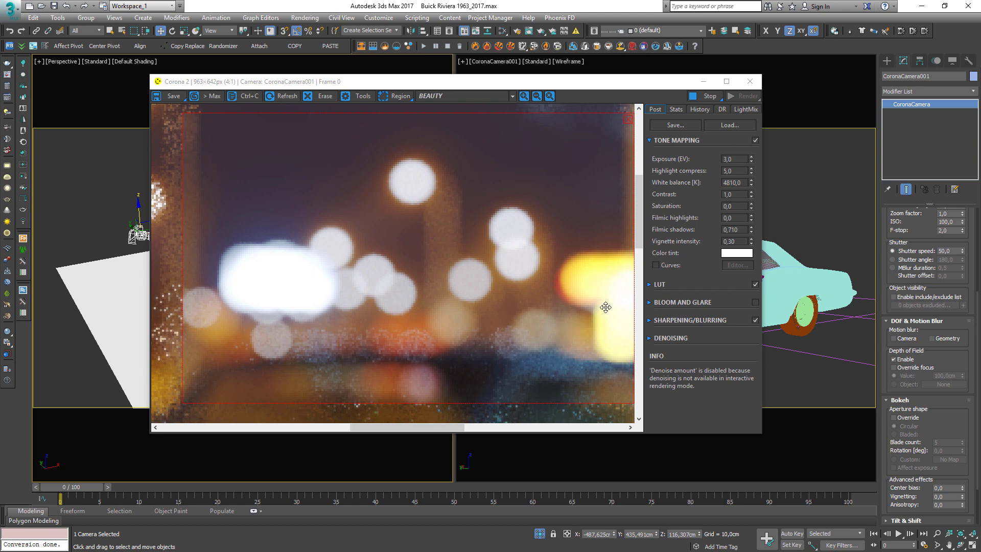
click(915, 321)
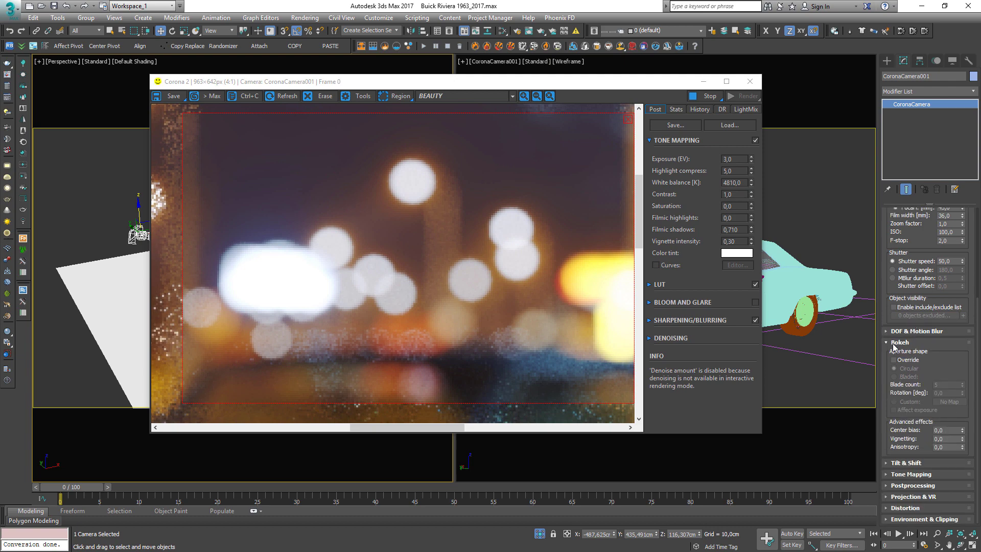
click(896, 361)
click(894, 376)
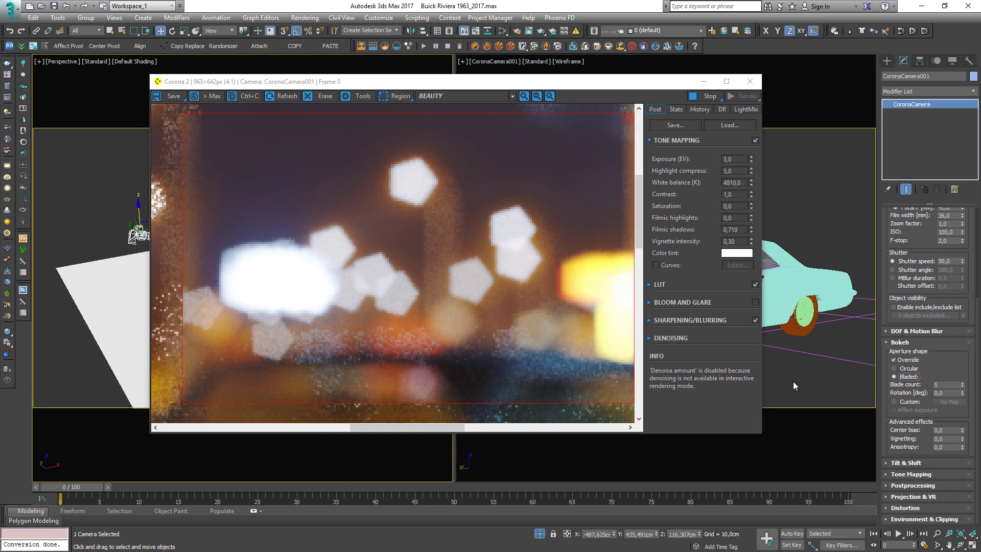
Try bokeh blade counts of 8 and 16 and return the count to 5.
double_click(943, 384)
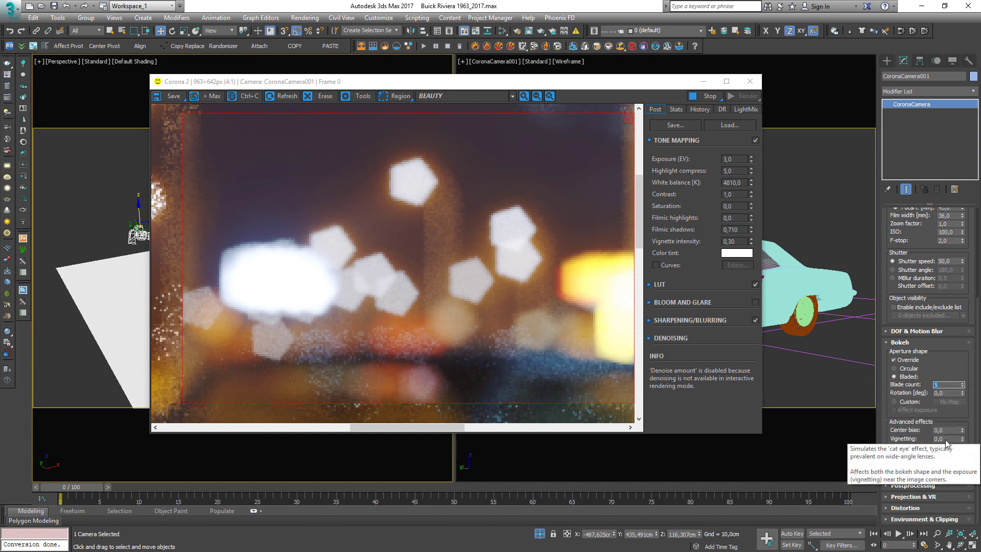
text(8)
key(Return)
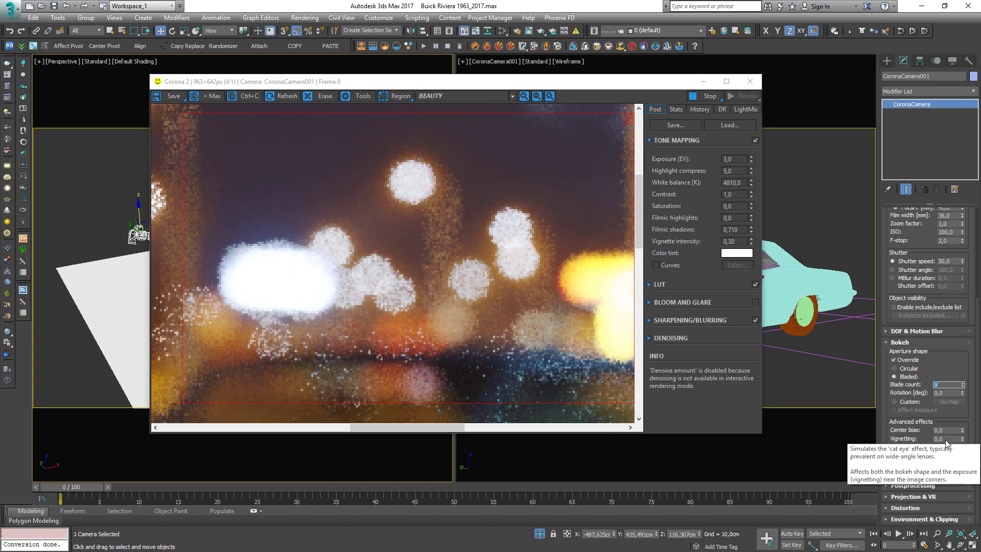
text(16)
key(Return)
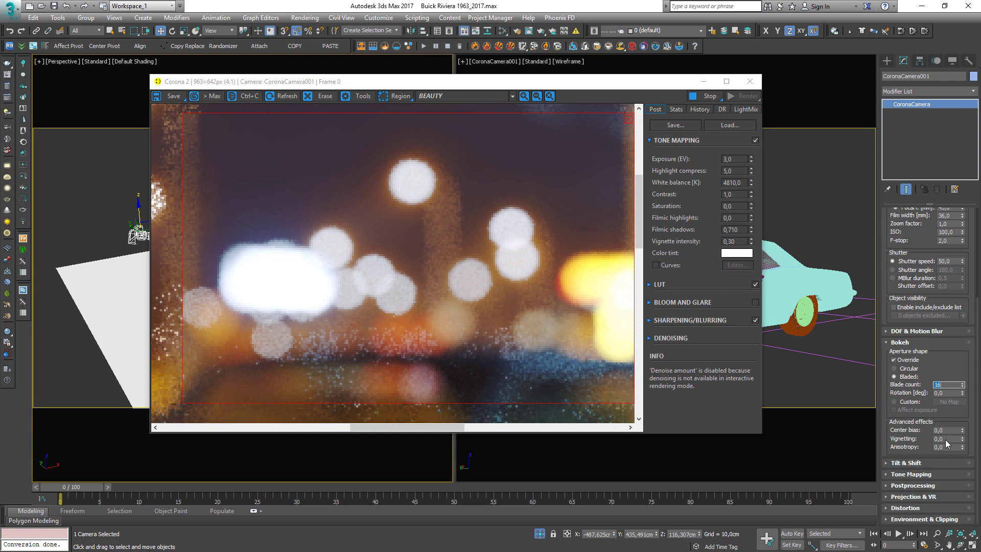
text(5)
key(Return)
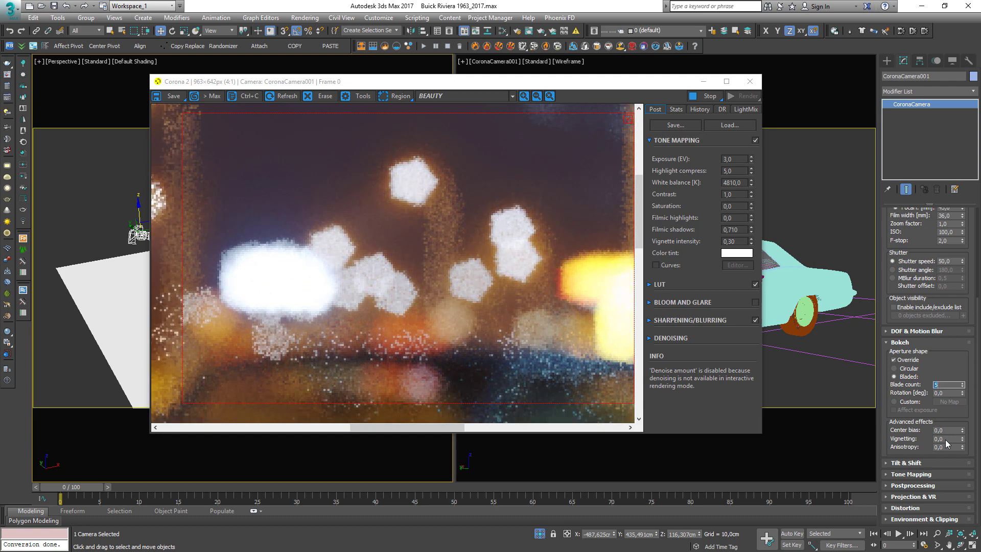
Try bokeh blade counts of 6, 12, 4 and 5, and set the blade count to 8.
text(6)
key(Return)
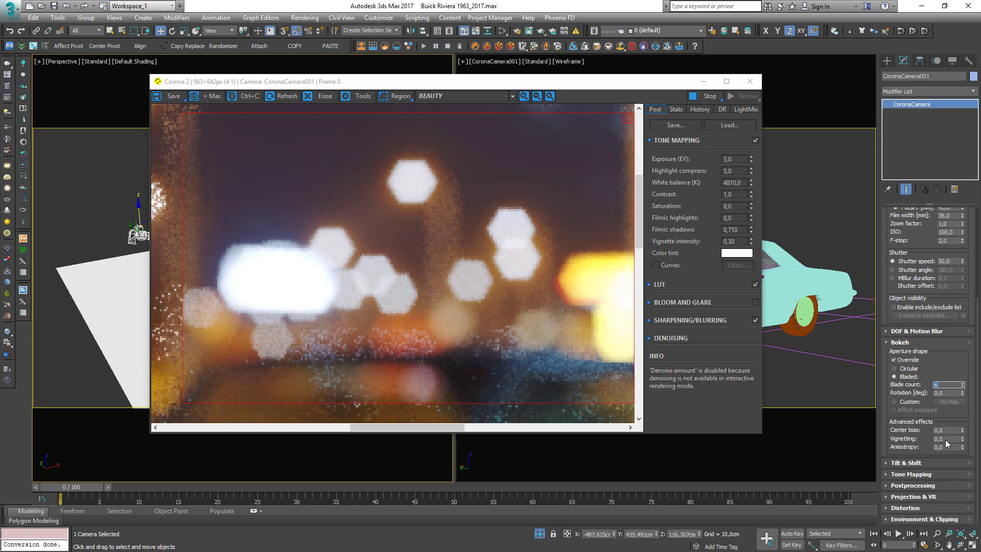
text(12)
key(Return)
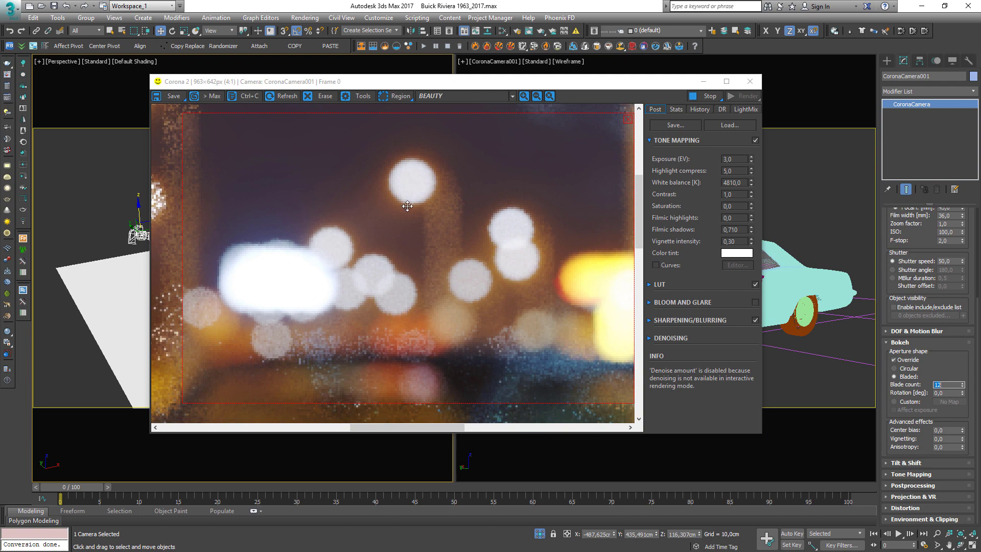
text(4)
key(Return)
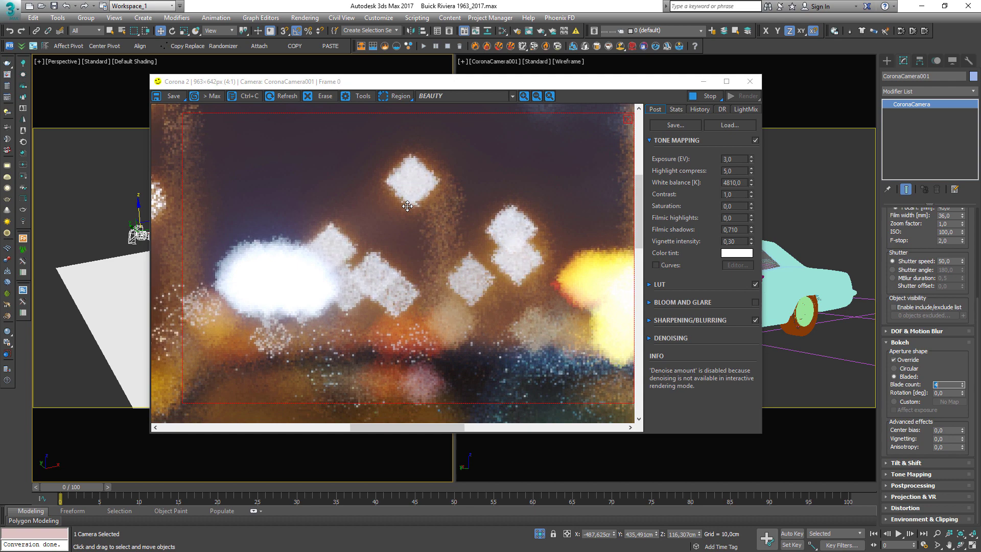
text(5)
key(Return)
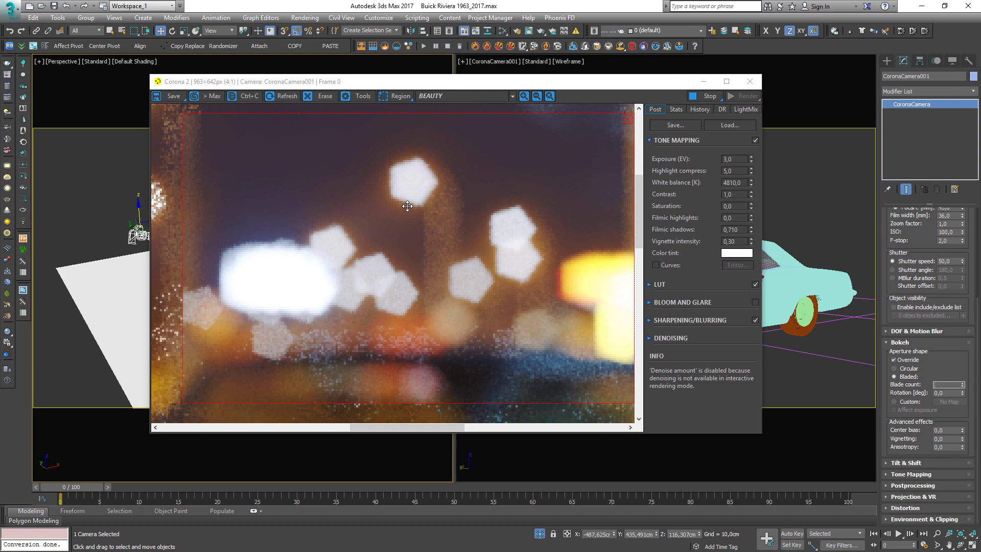
text(8)
key(Return)
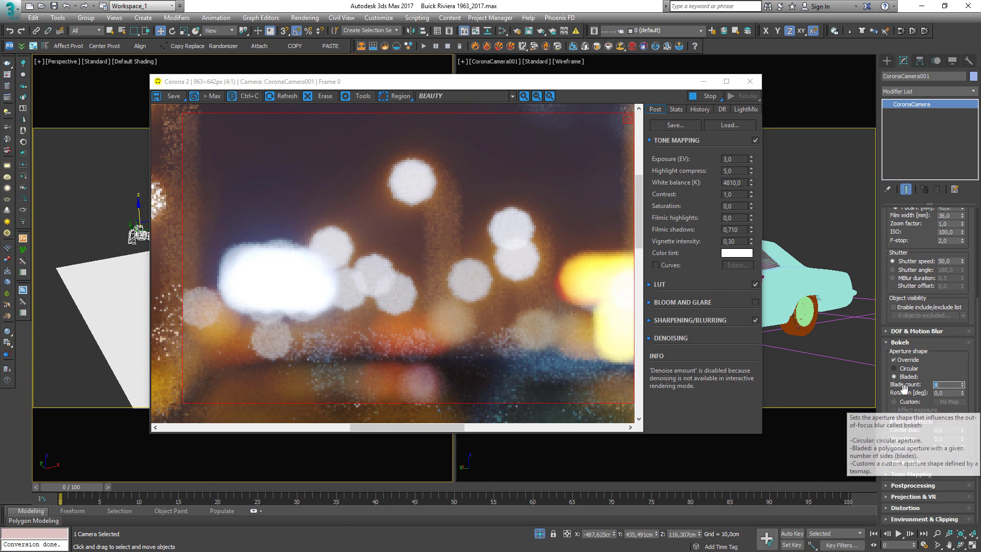
Switch the bokeh aperture shape to custom and assign the starburst bitmap to it as an instance.
click(903, 403)
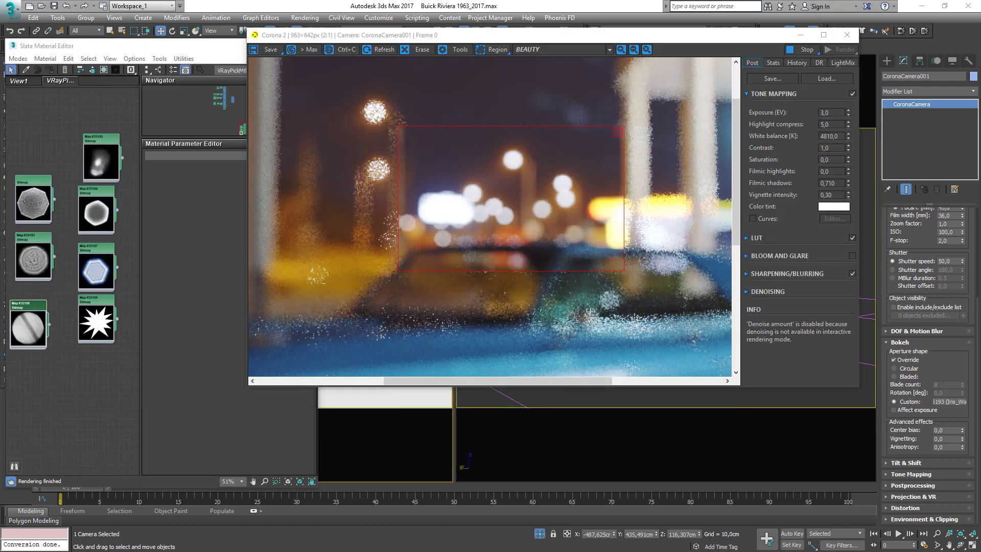
click(114, 323)
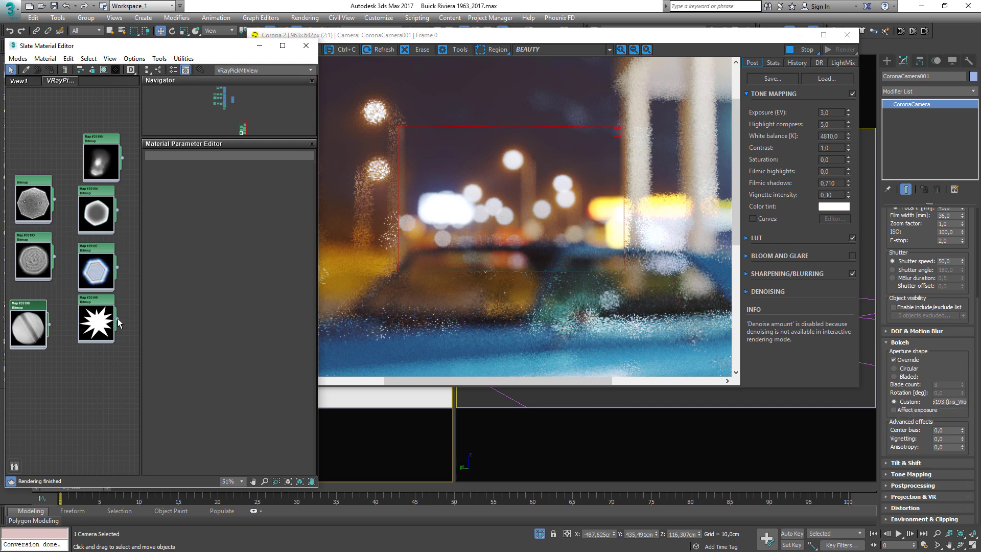
drag(117, 321, 948, 402)
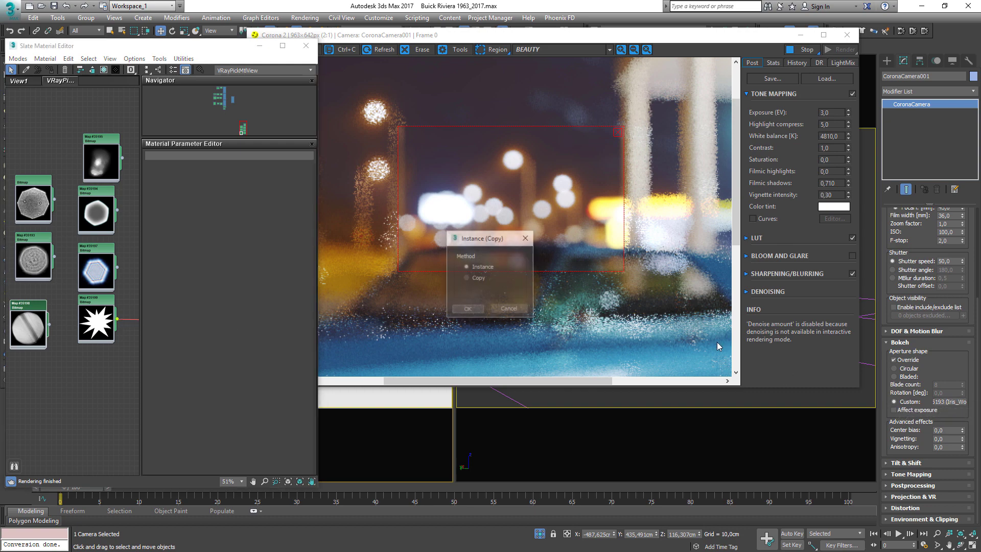
click(466, 309)
scroll(503, 139, up, 1)
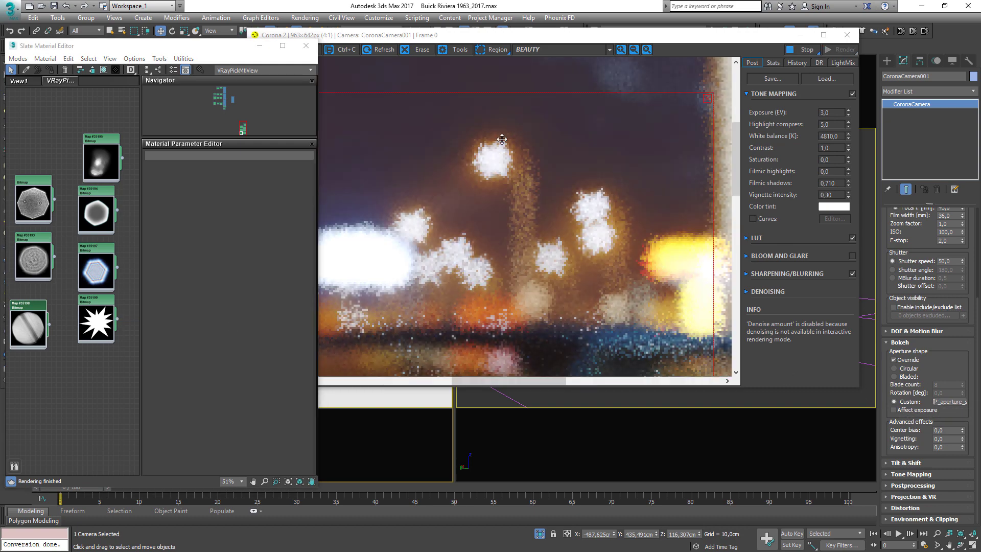
Replace the custom aperture map with an instance of the octagonal iris bitmap with small spots.
drag(100, 325, 101, 337)
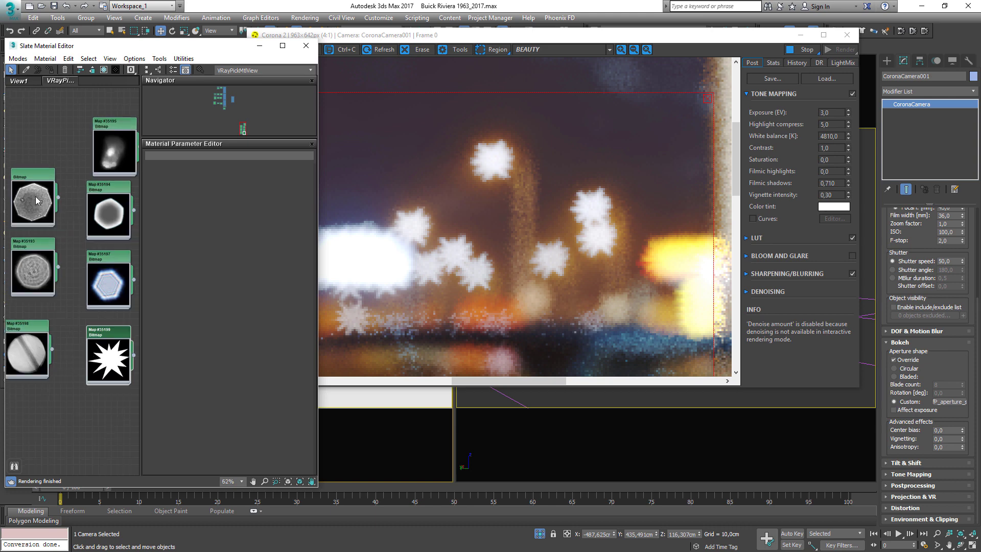
scroll(36, 204, up, 1)
middle_drag(37, 188, 76, 191)
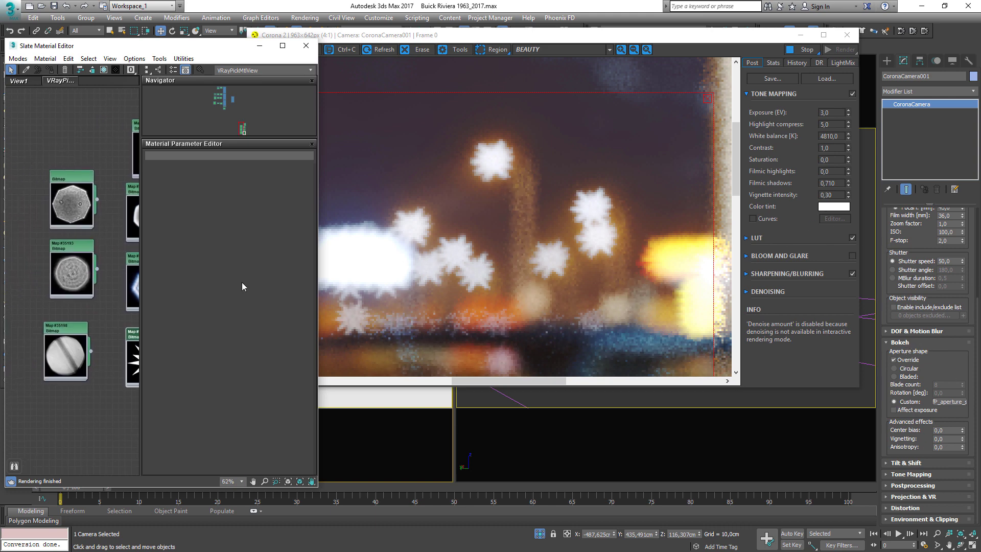
scroll(49, 194, up, 1)
double_click(90, 199)
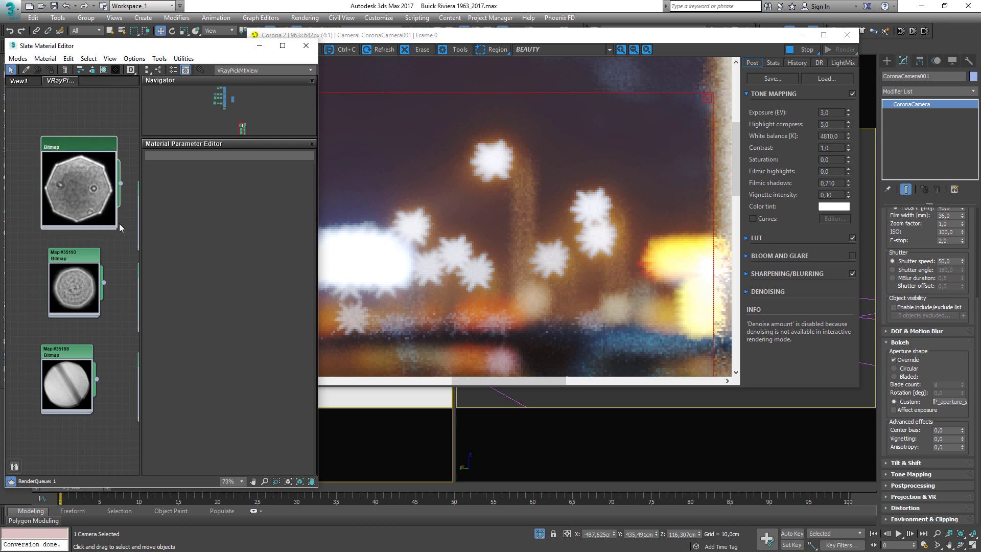
scroll(96, 187, up, 3)
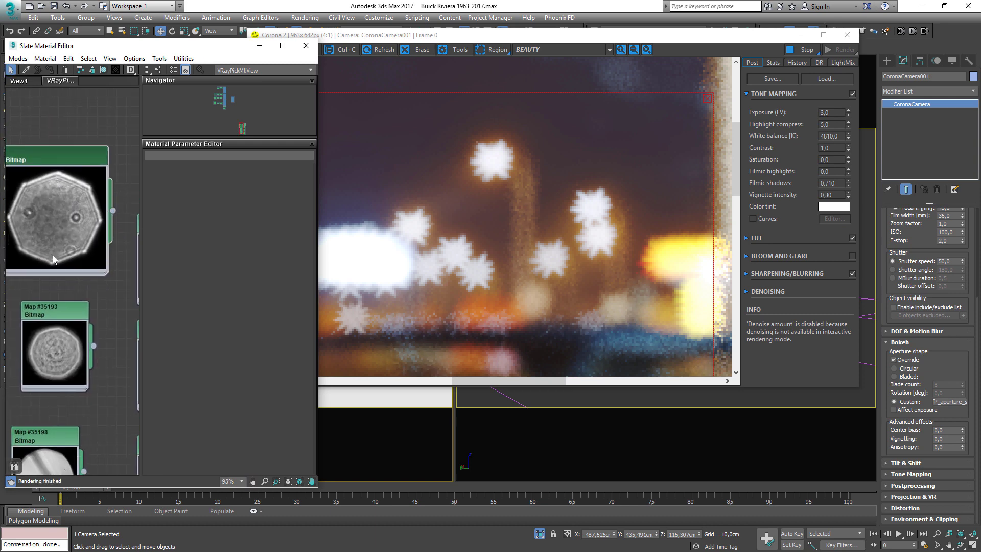
drag(113, 210, 952, 403)
click(464, 309)
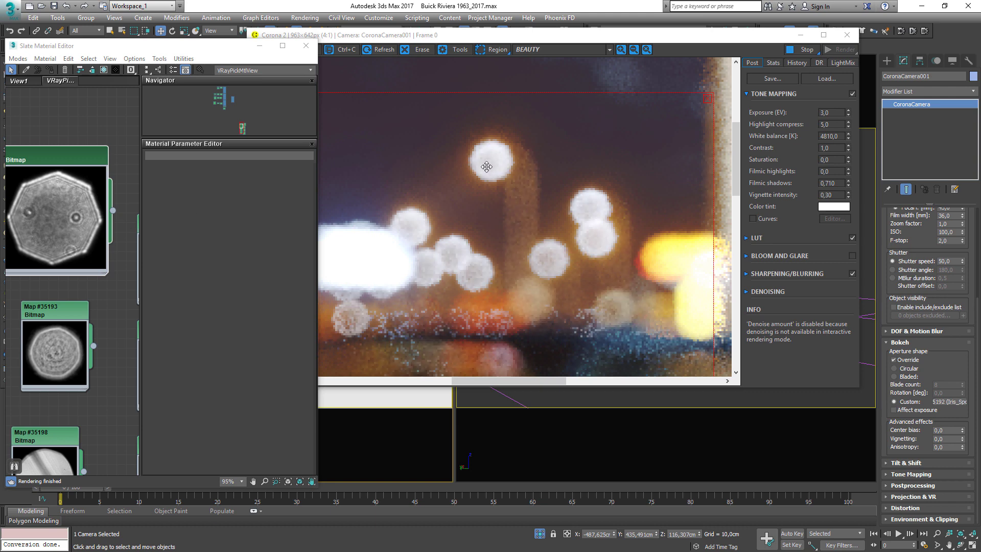
Lower the render's exposure to 0.125 EV to examine the texture inside the bokeh highlights.
scroll(594, 237, down, 2)
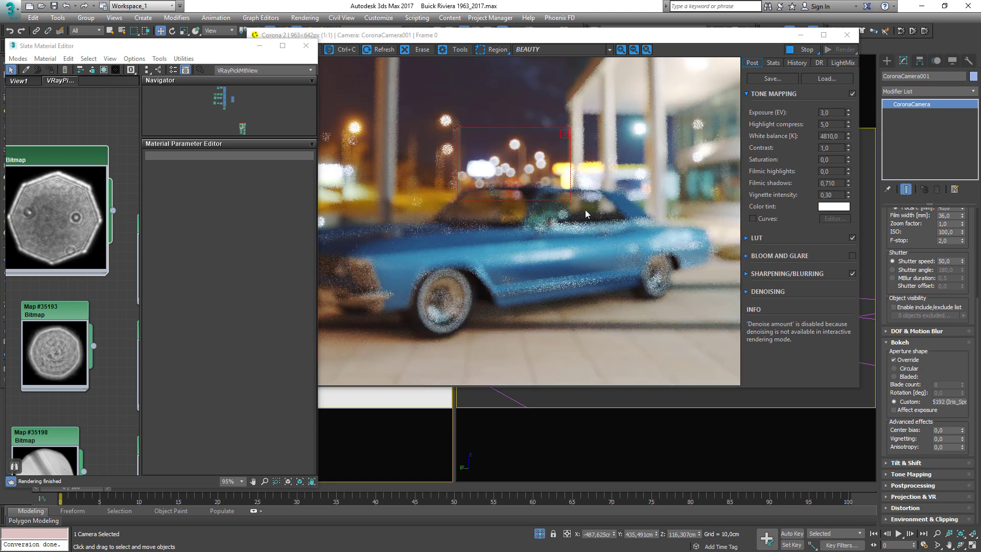
scroll(526, 136, up, 2)
drag(849, 113, 833, 346)
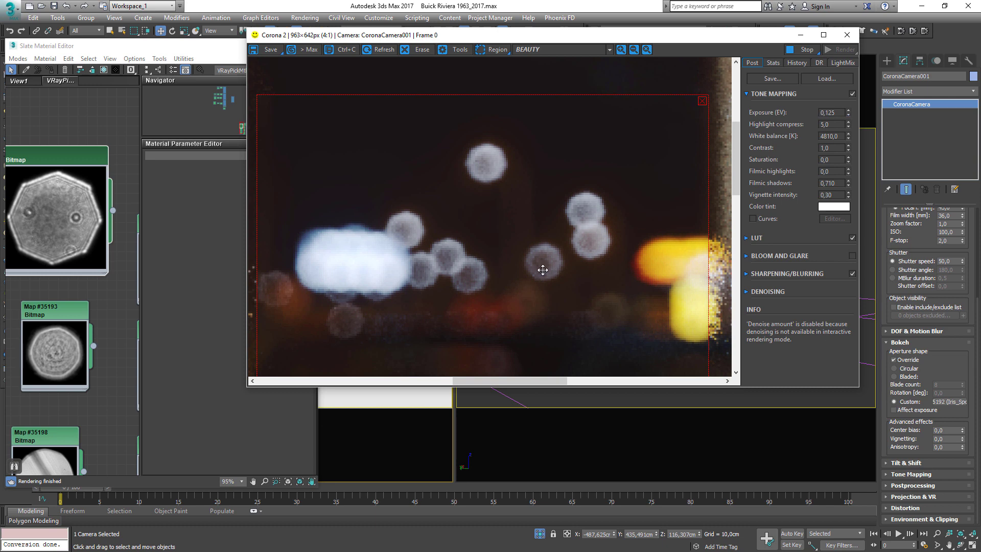
scroll(536, 243, down, 1)
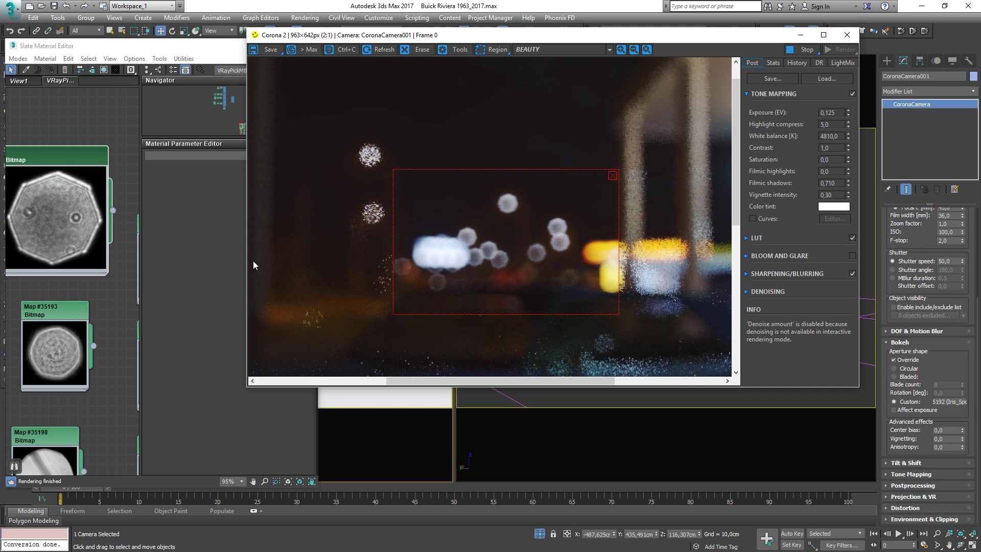
Assign the hexagonal bitmap with the bright rim, Map #35194, to the custom aperture as an instance.
click(55, 287)
scroll(51, 287, down, 4)
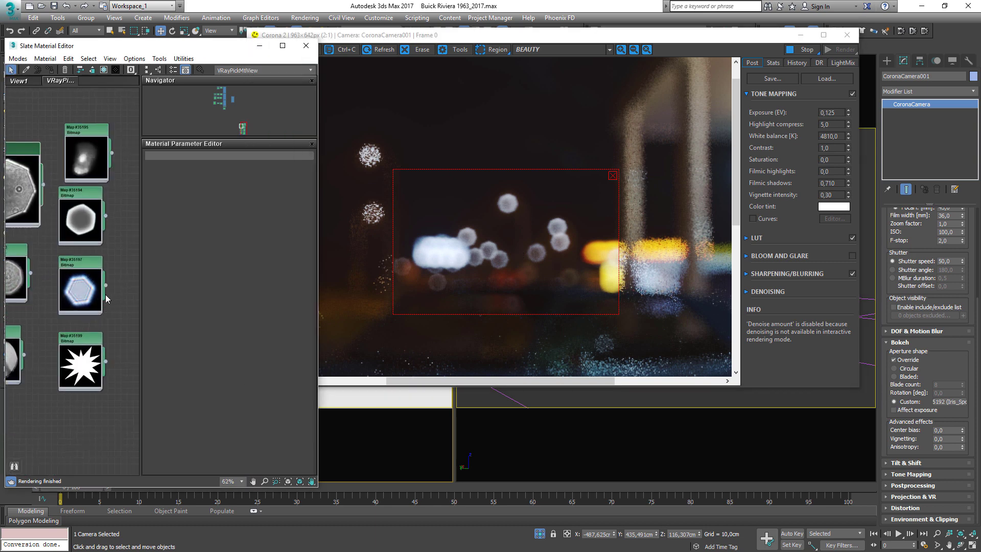
scroll(102, 210, up, 2)
drag(106, 217, 951, 401)
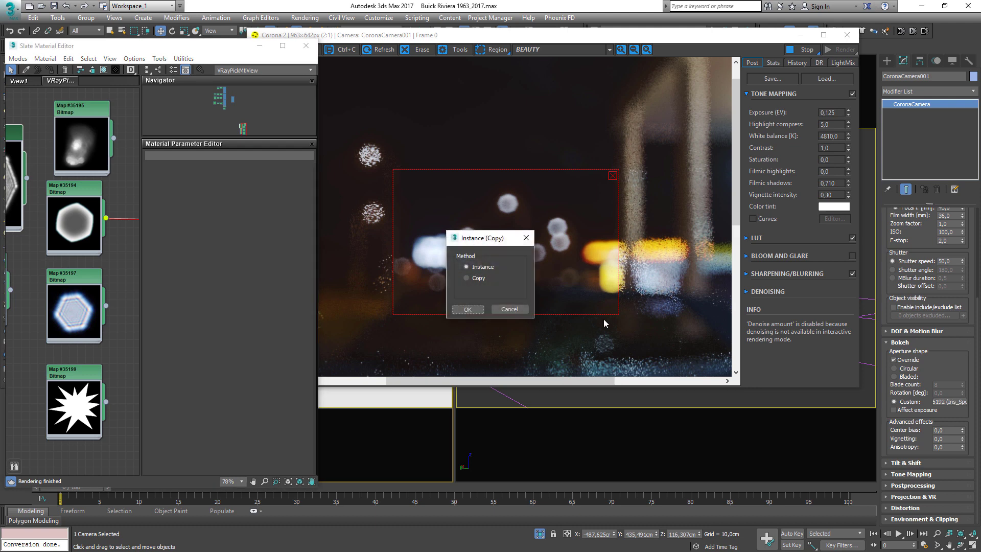
click(468, 309)
scroll(511, 198, up, 1)
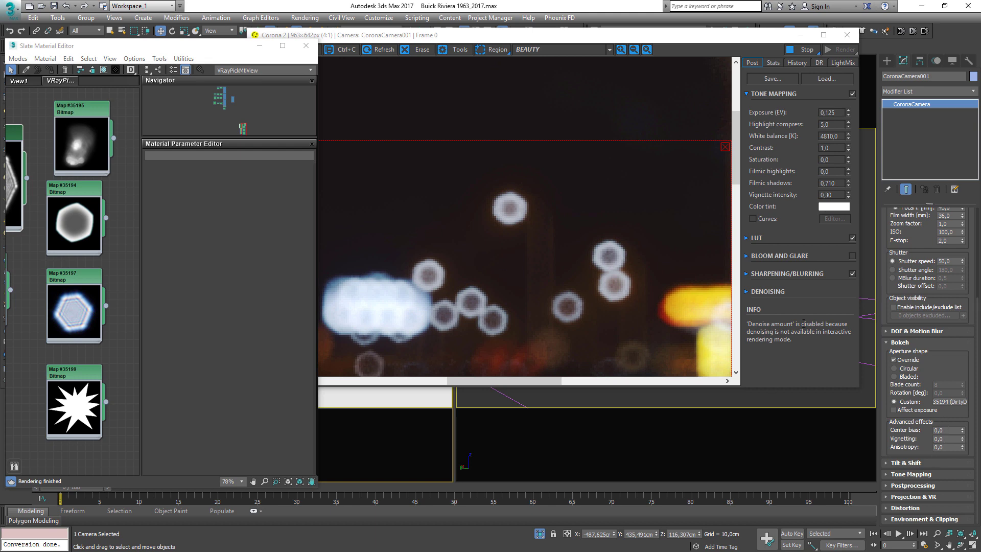
Return the camera's bokeh aperture shape to bladed and check the highlights in the render.
click(899, 377)
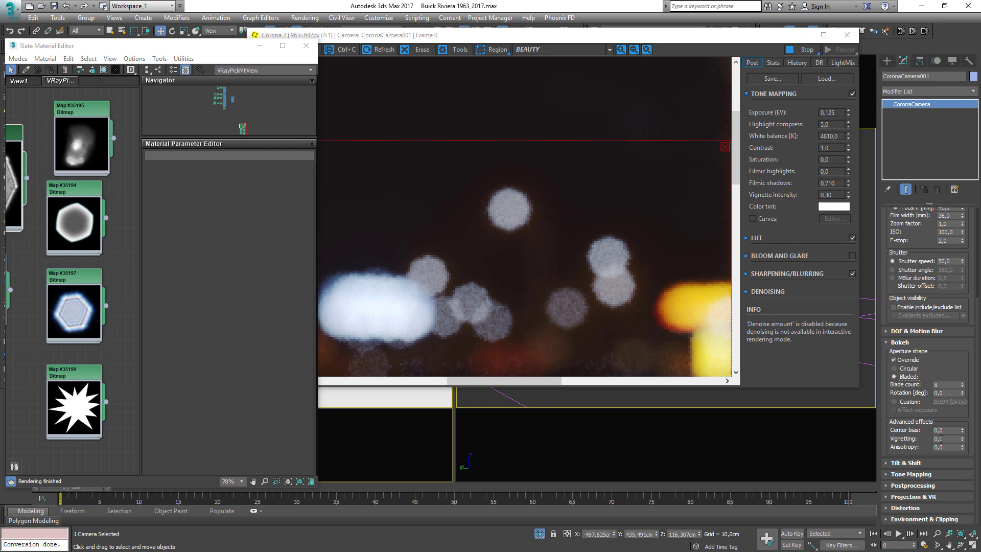
scroll(641, 242, down, 1)
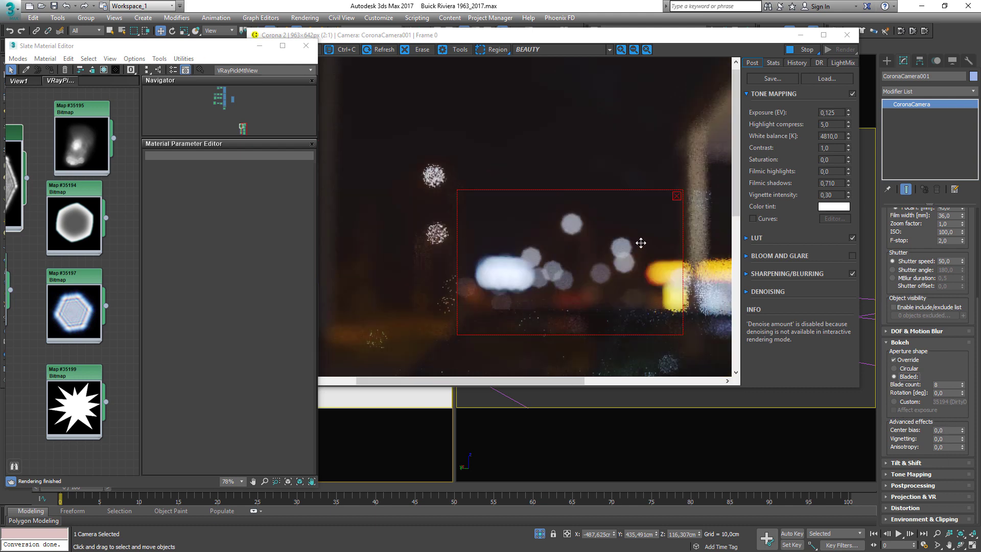
scroll(631, 249, up, 1)
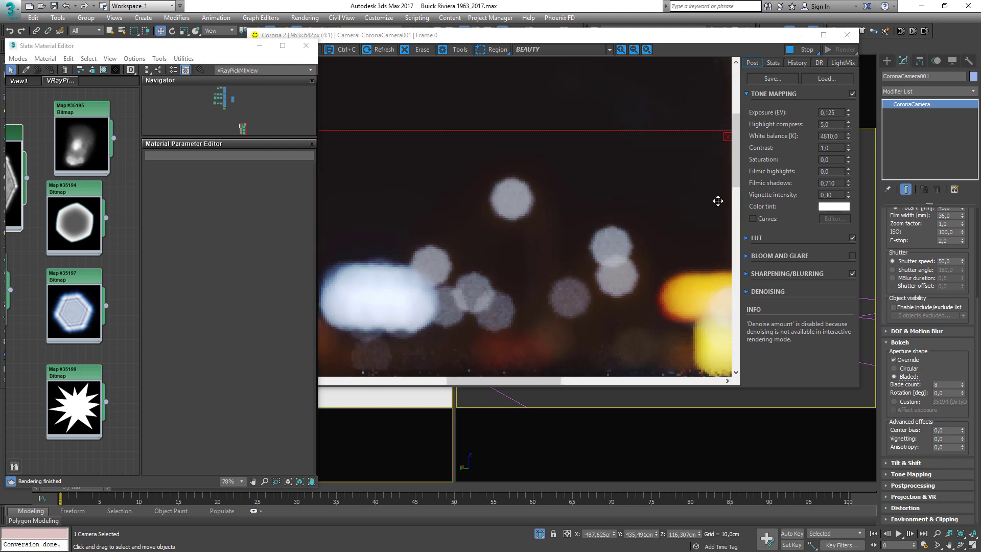
Try a render exposure of -2 EV and set the exposure to 2 EV.
double_click(828, 113)
text(-2)
key(Return)
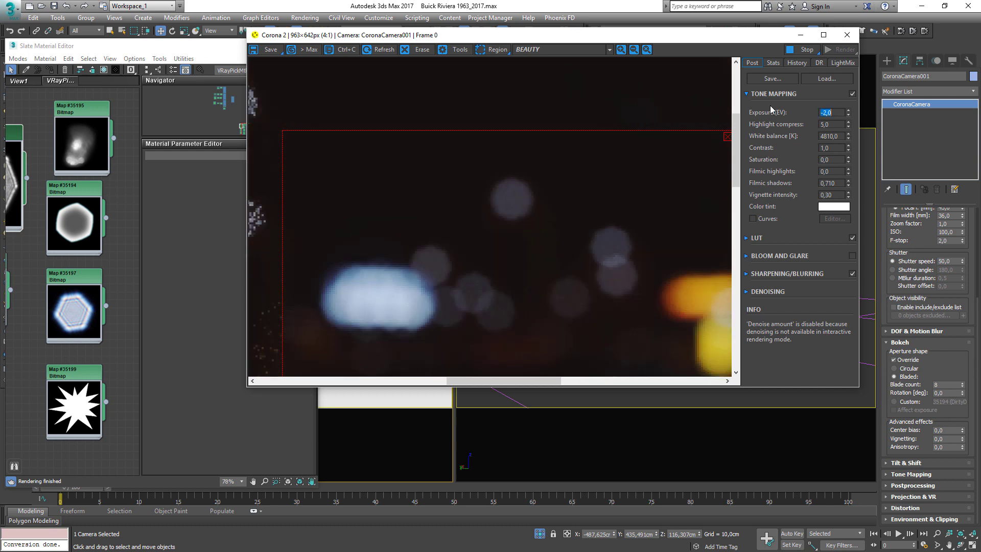
text(2)
key(Return)
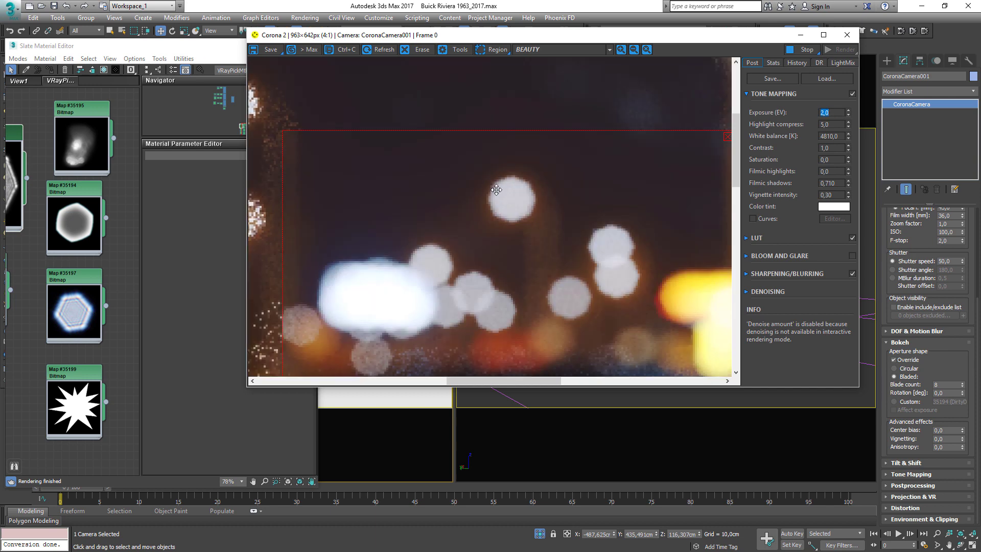
drag(581, 255, 552, 245)
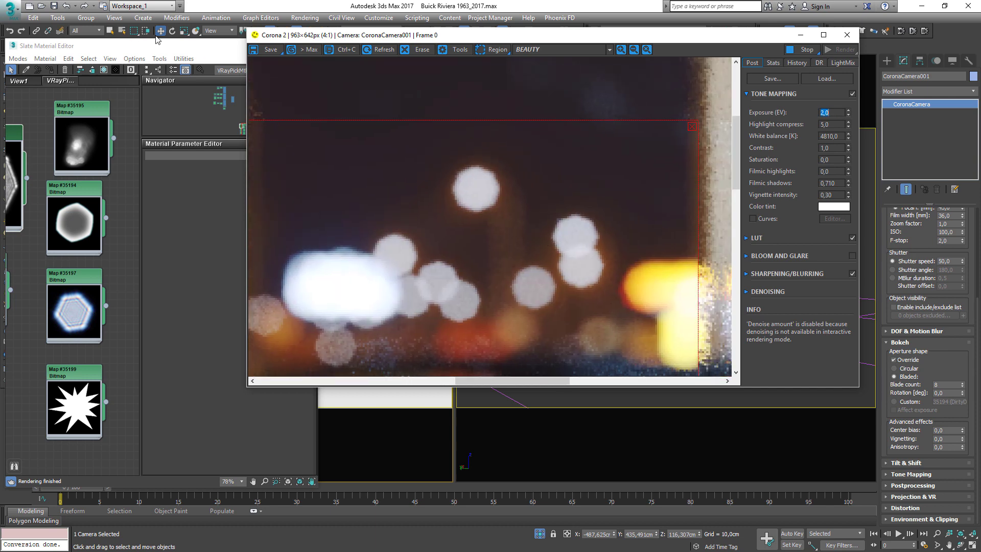
Close the Slate Material Editor.
click(165, 50)
click(306, 46)
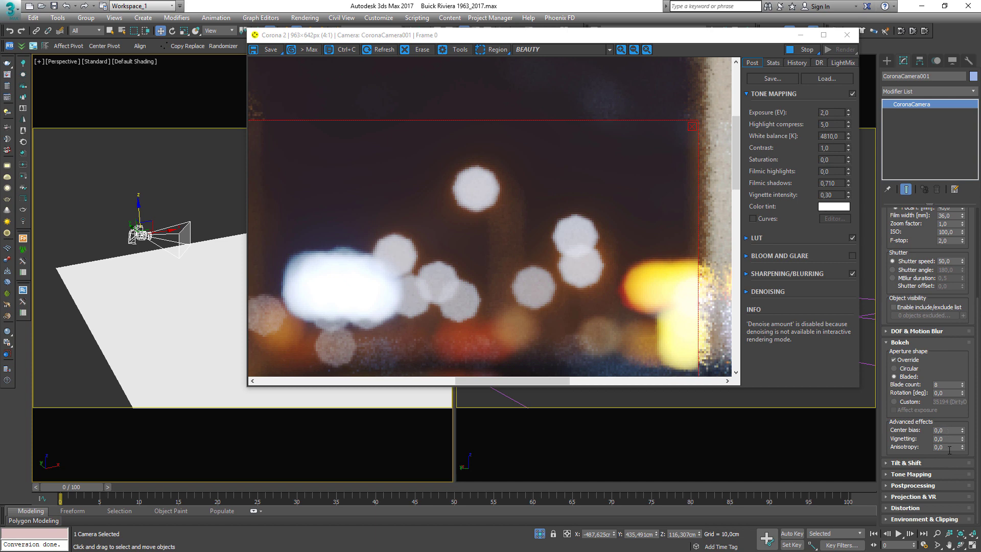
mouse_move(949, 429)
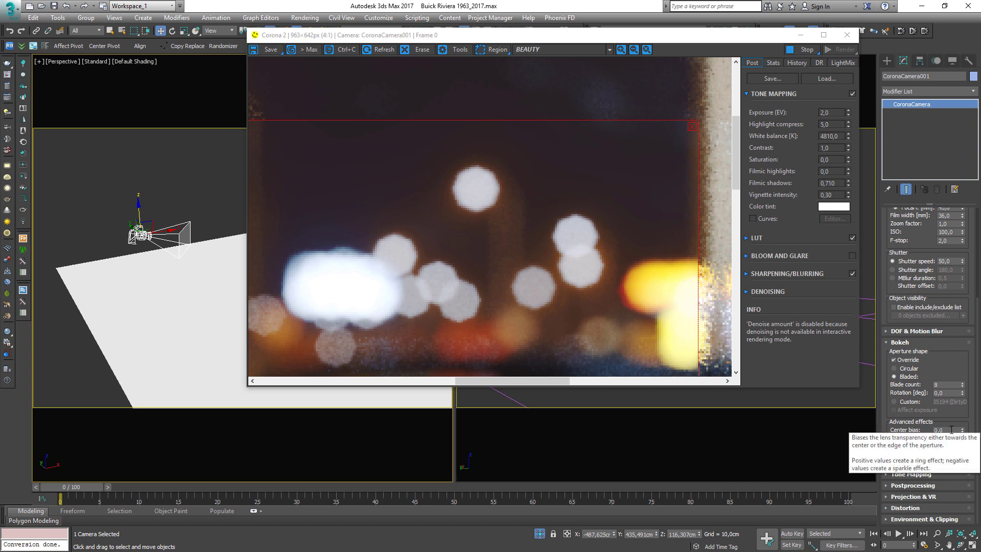
Inspect the bokeh highlights in the render and set the camera's bokeh center bias to 5.
scroll(551, 199, up, 1)
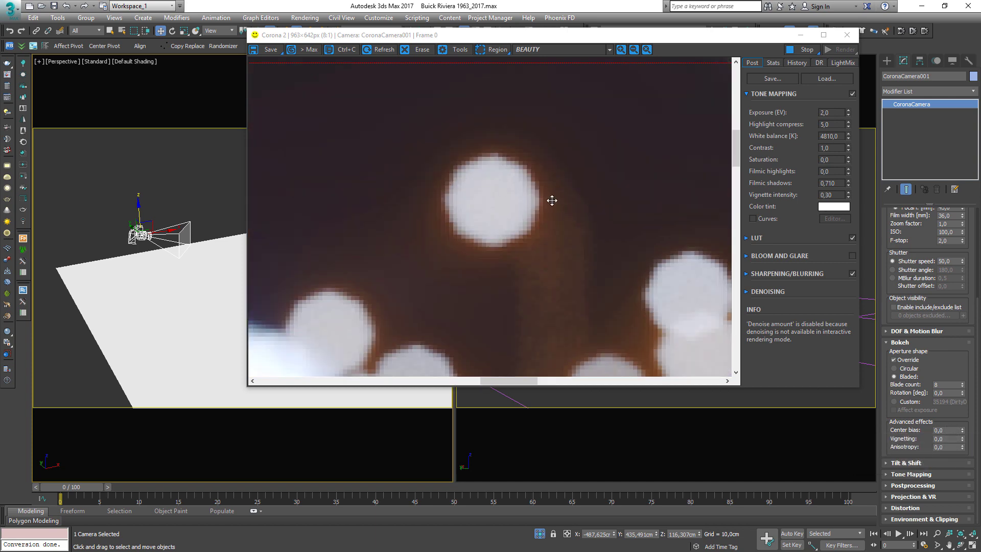
scroll(450, 193, down, 1)
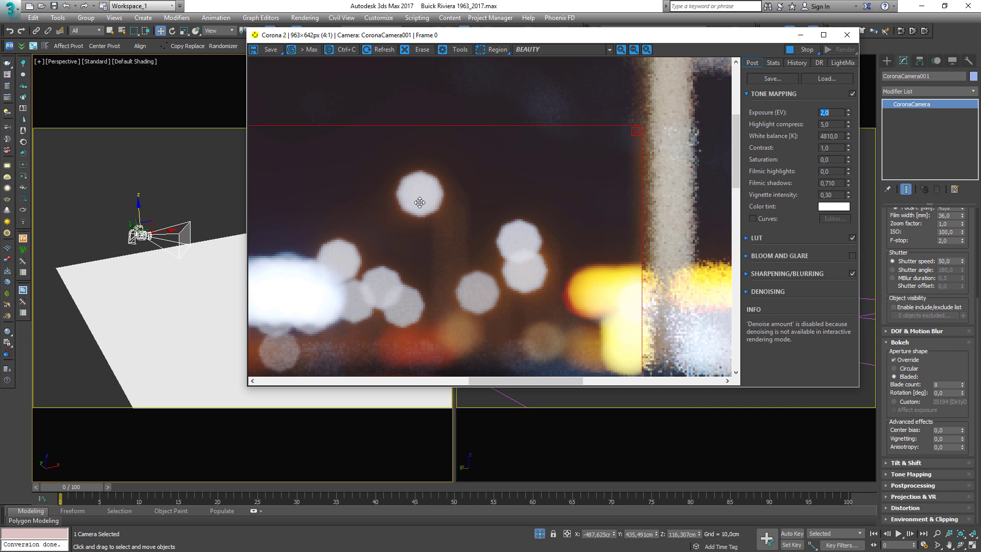
click(946, 430)
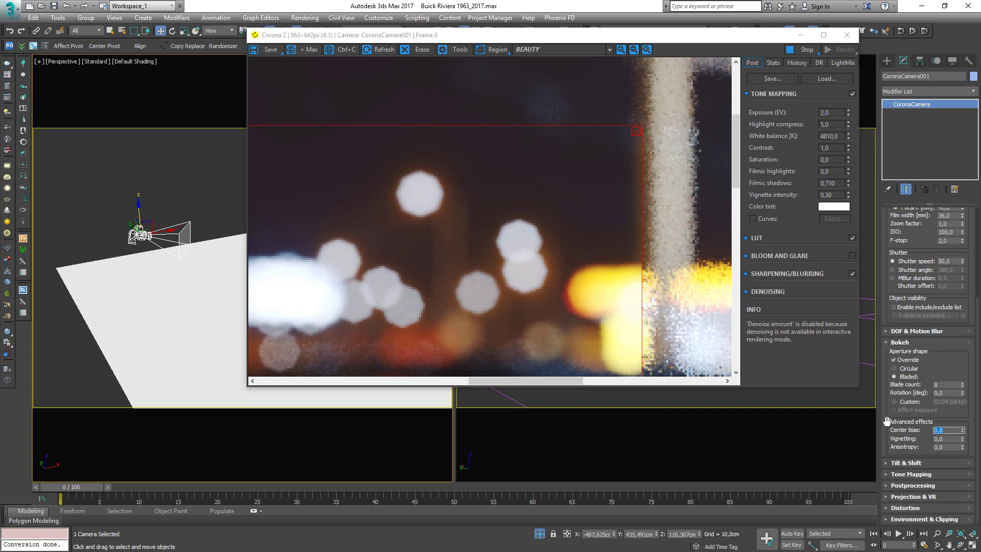
text(5)
key(Return)
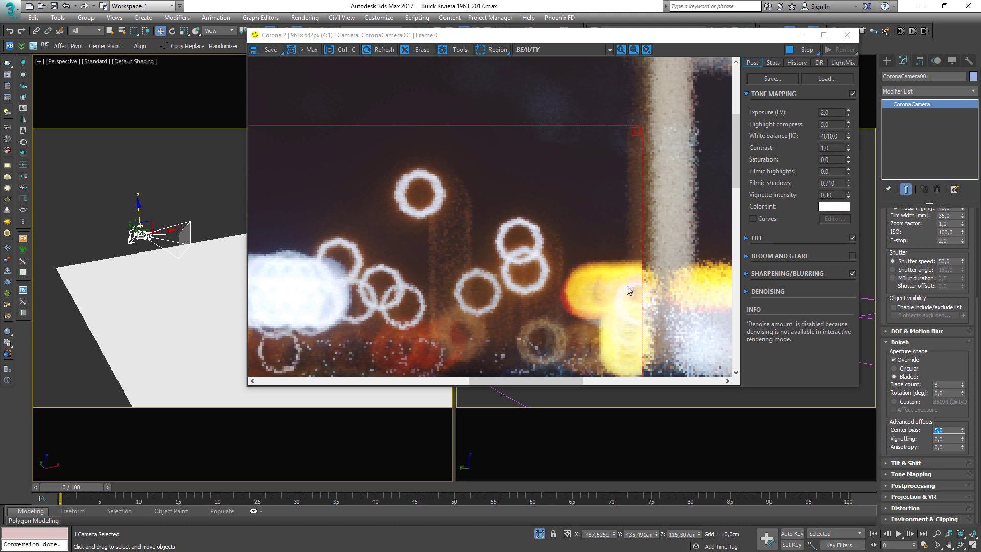
Lower the tone mapping exposure to 0.784 EV and set the bokeh center bias to 0.5, checking the highlights up close.
scroll(398, 184, up, 1)
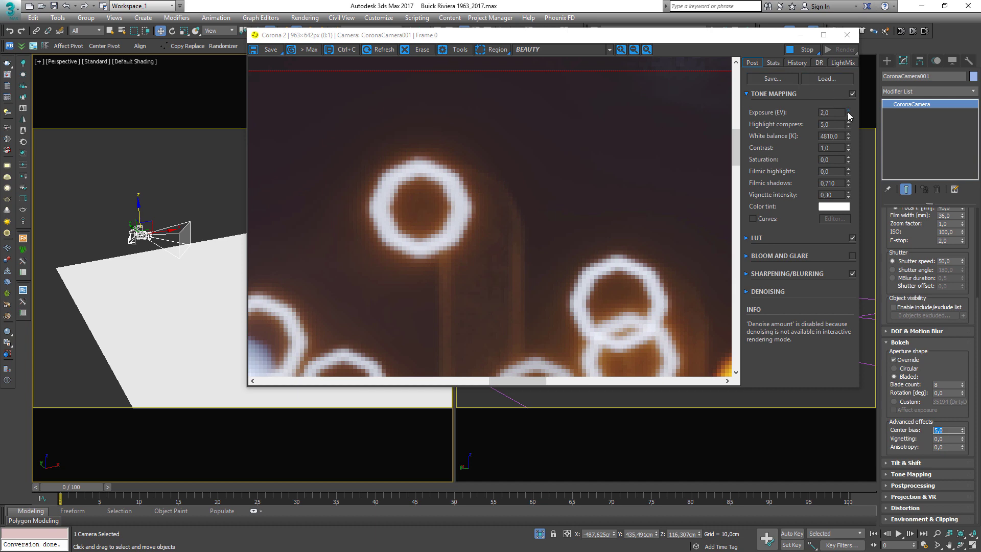
drag(848, 111, 842, 222)
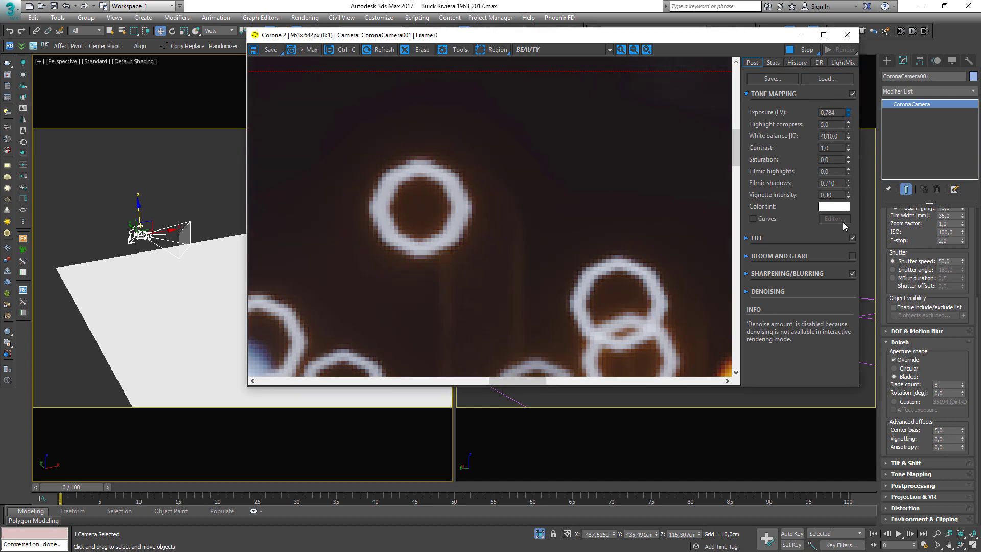
click(943, 430)
text(0,5)
key(Return)
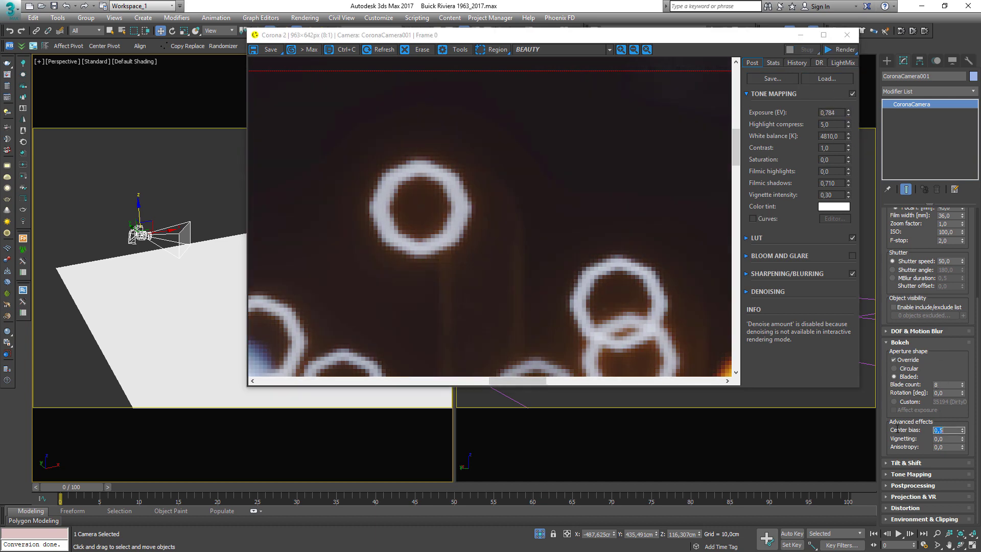
scroll(452, 254, down, 1)
scroll(437, 239, up, 1)
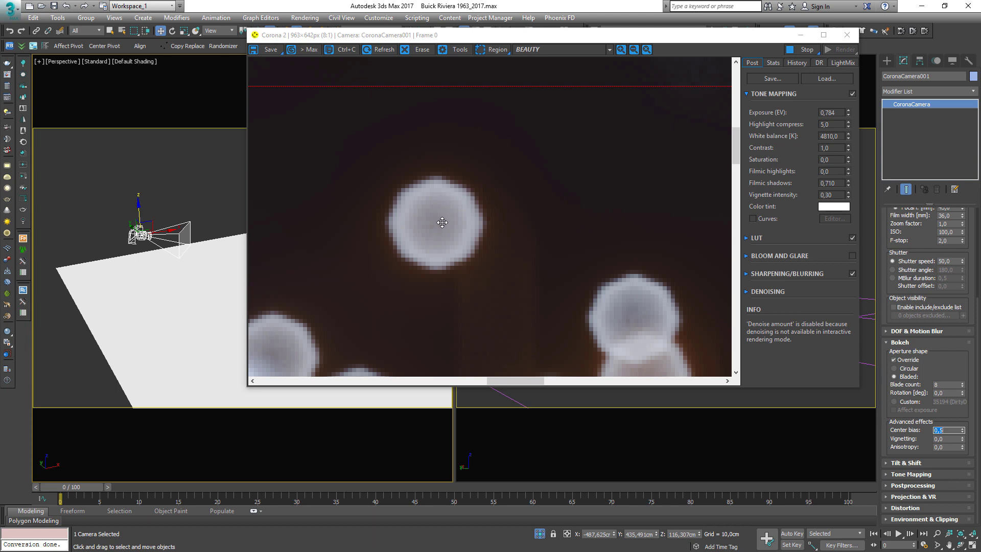
scroll(442, 223, down, 1)
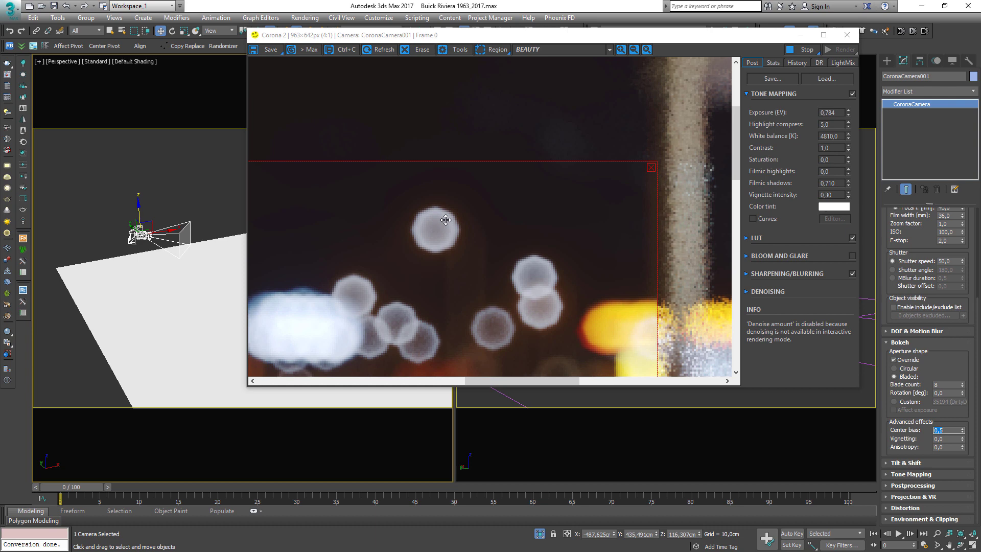
Return the bokeh center bias to 5 and compare the highlight shapes across the render.
double_click(955, 430)
text(5)
key(Return)
scroll(559, 234, down, 2)
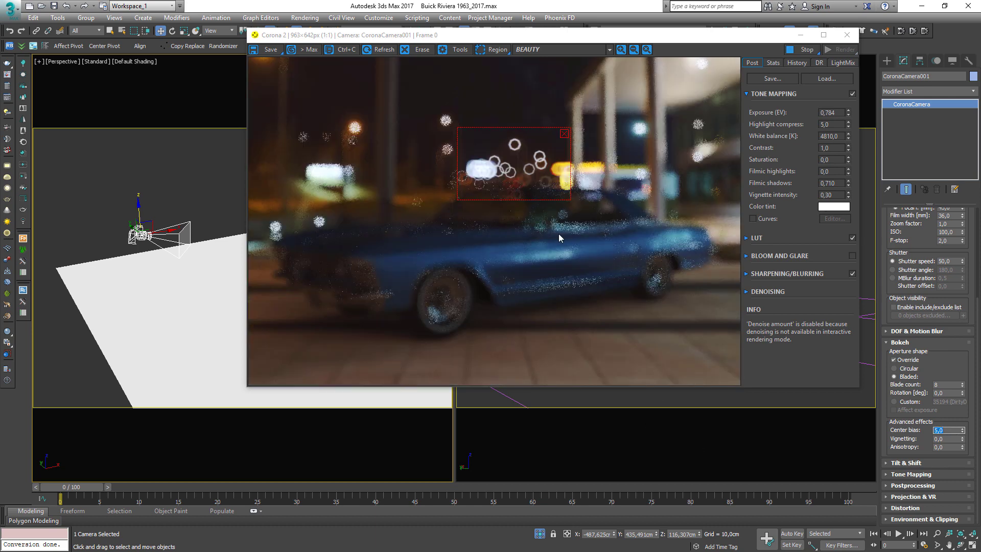
scroll(515, 144, up, 2)
scroll(482, 102, up, 1)
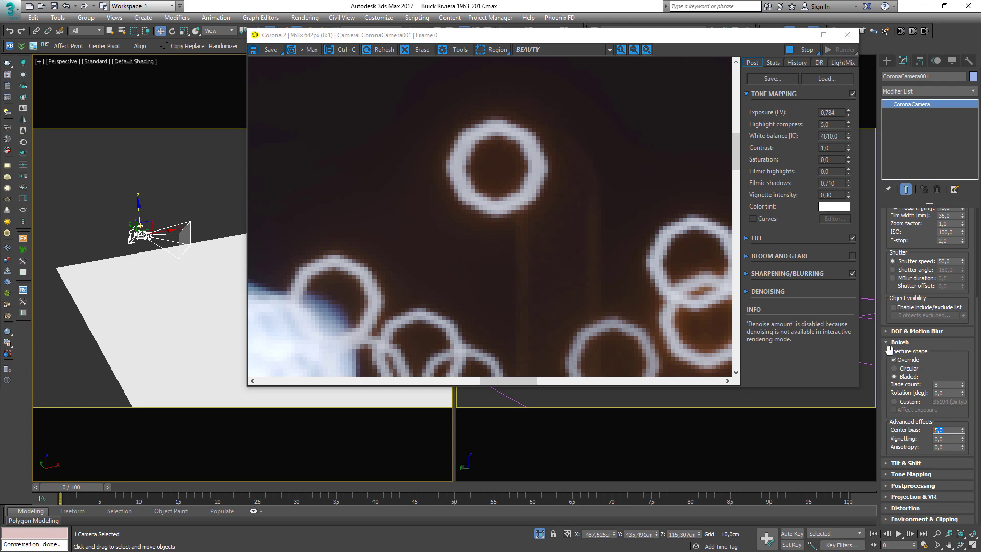
Set the bokeh center bias to 0.4 and raise the bokeh vignetting to 1.99.
text(4)
key(Return)
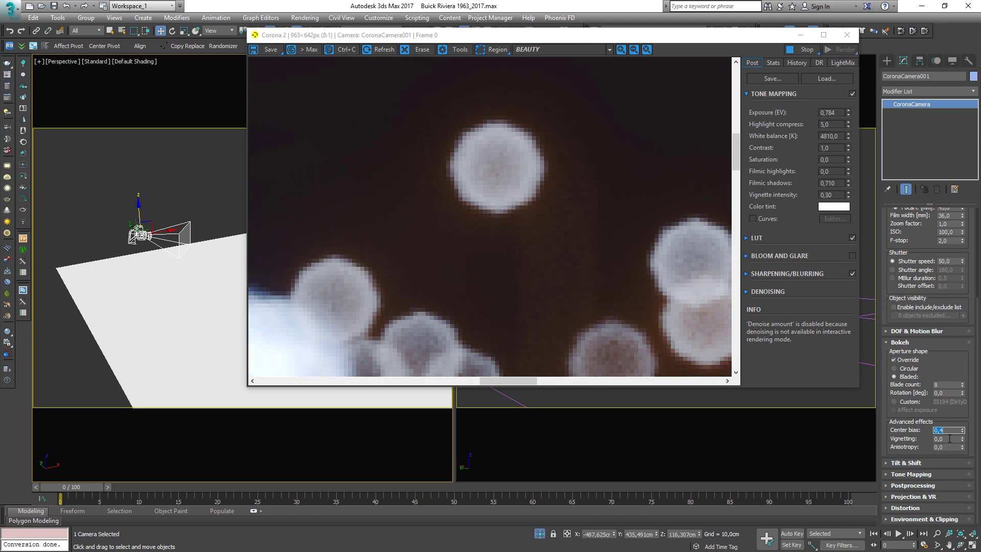
drag(949, 439, 911, 435)
drag(963, 439, 958, 337)
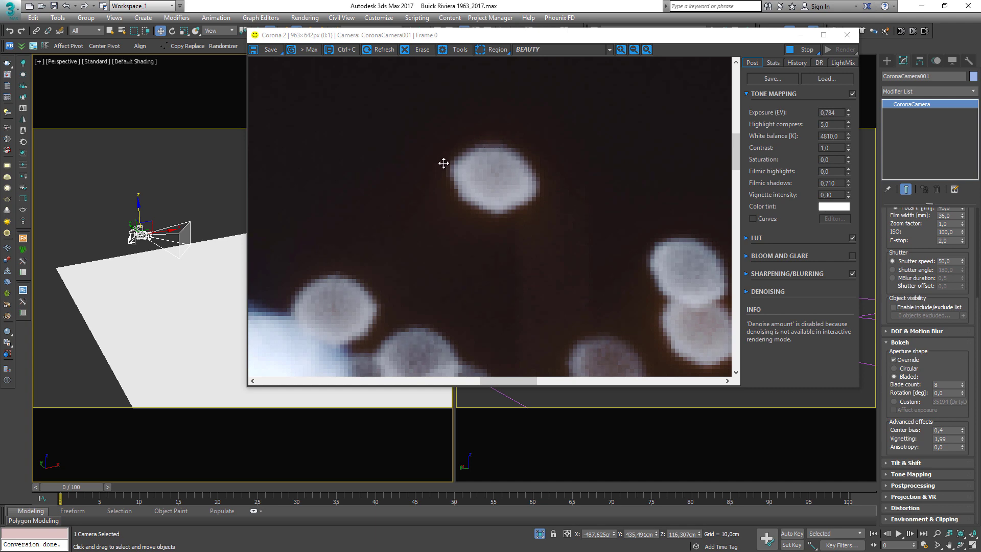
scroll(573, 192, down, 1)
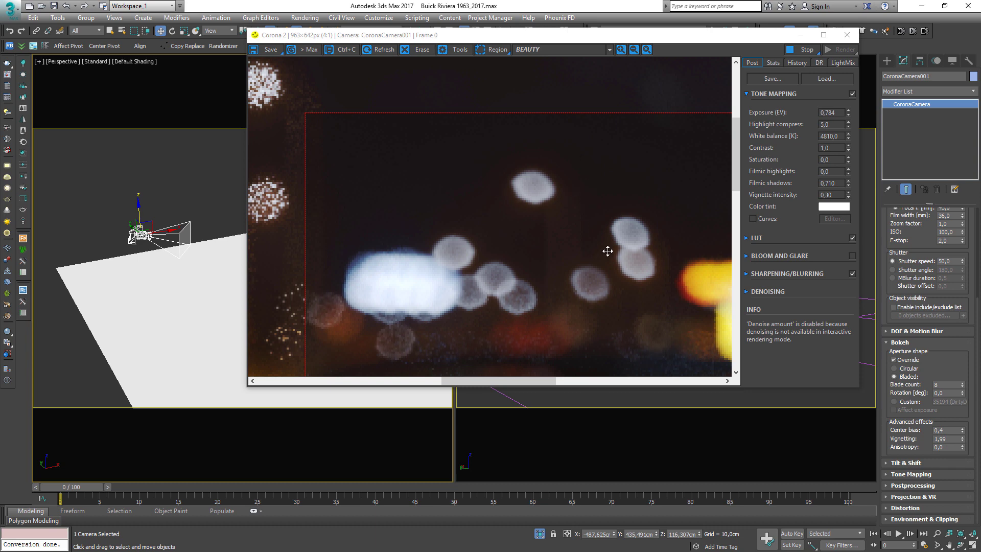
scroll(605, 249, down, 1)
scroll(586, 246, up, 1)
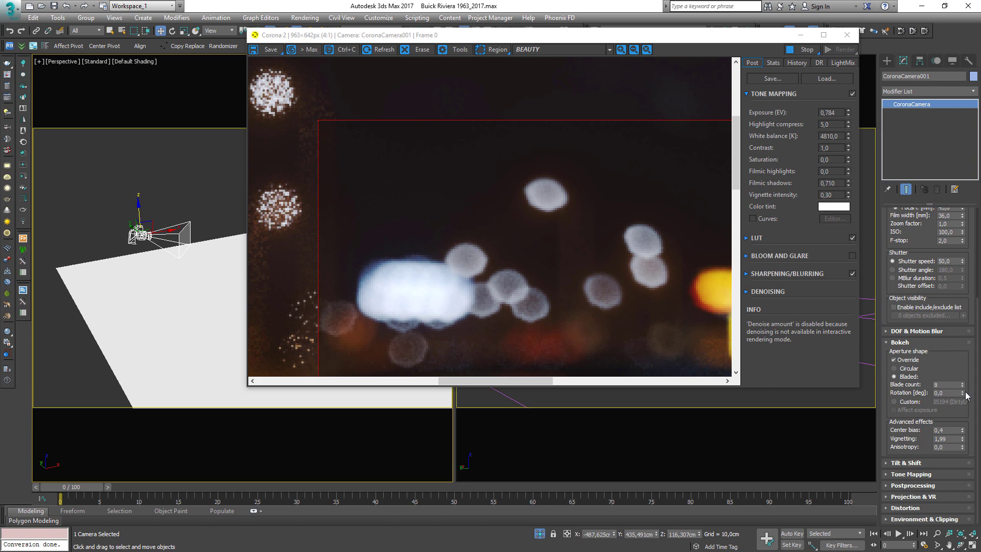
Rotate the aperture blades to -17.17 degrees and set the bokeh anisotropy to -0.32.
drag(962, 392, 952, 537)
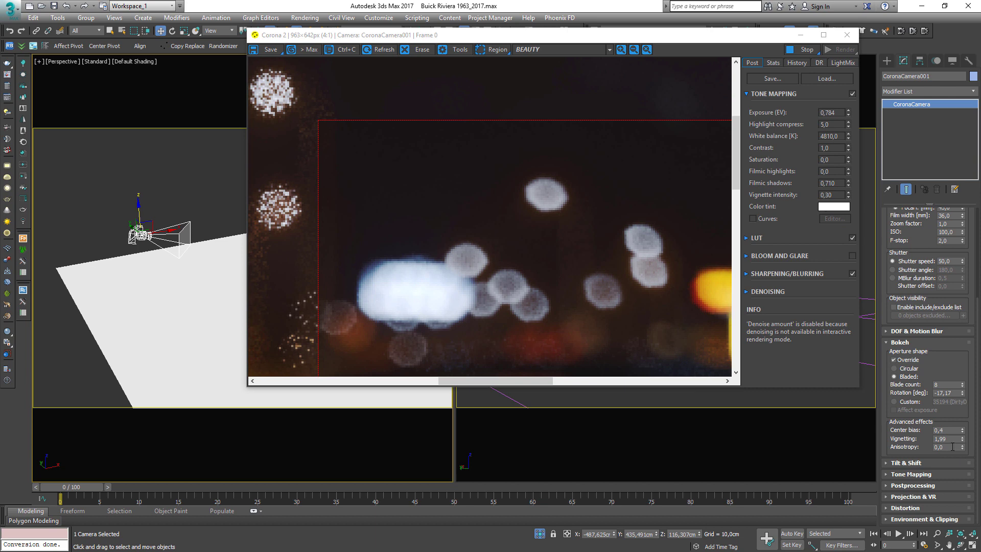
drag(954, 448, 918, 448)
mouse_move(963, 447)
mouse_down()
mouse_move(968, 416)
mouse_move(965, 465)
mouse_up()
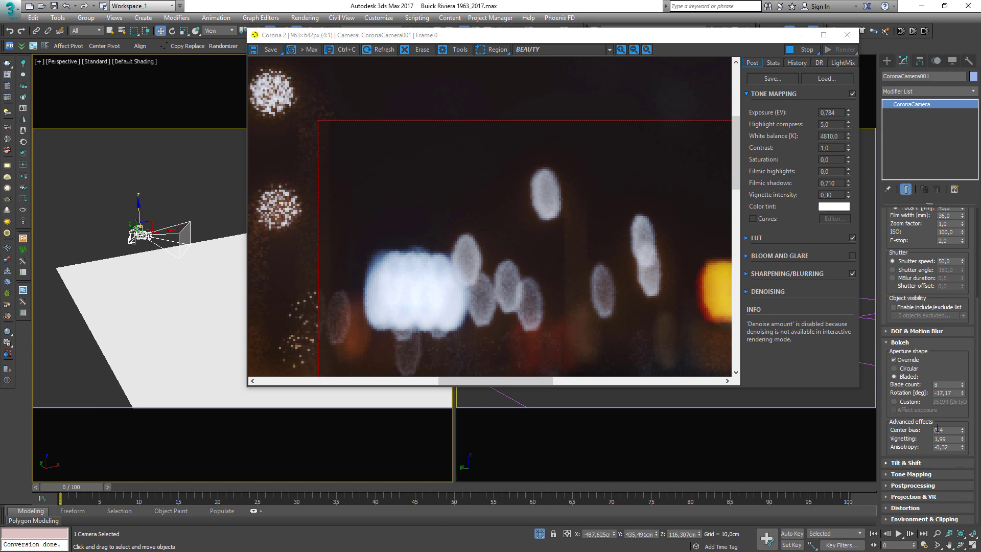
scroll(432, 262, down, 1)
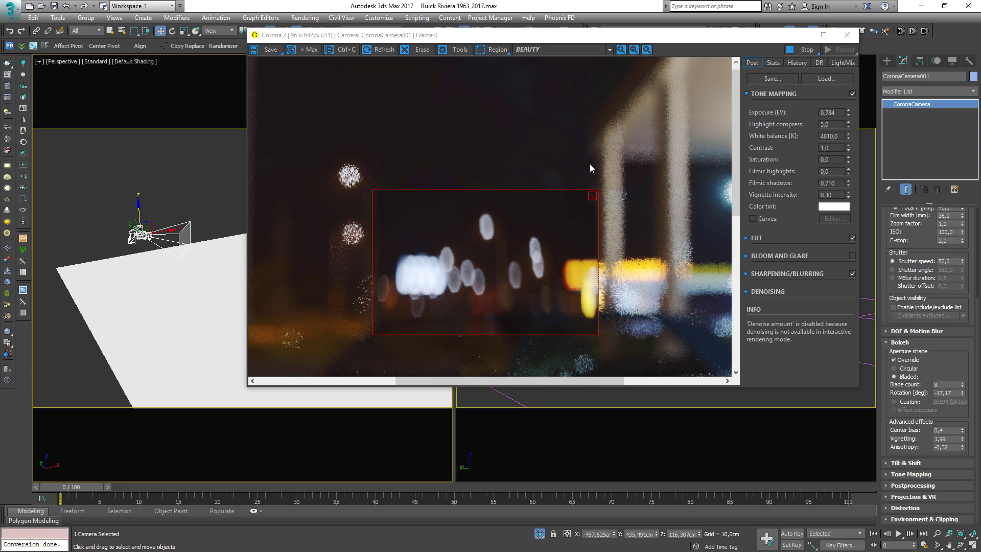
Remove the render region so the whole car image renders, and set the tone mapping exposure to 2 EV.
click(592, 197)
scroll(579, 235, down, 1)
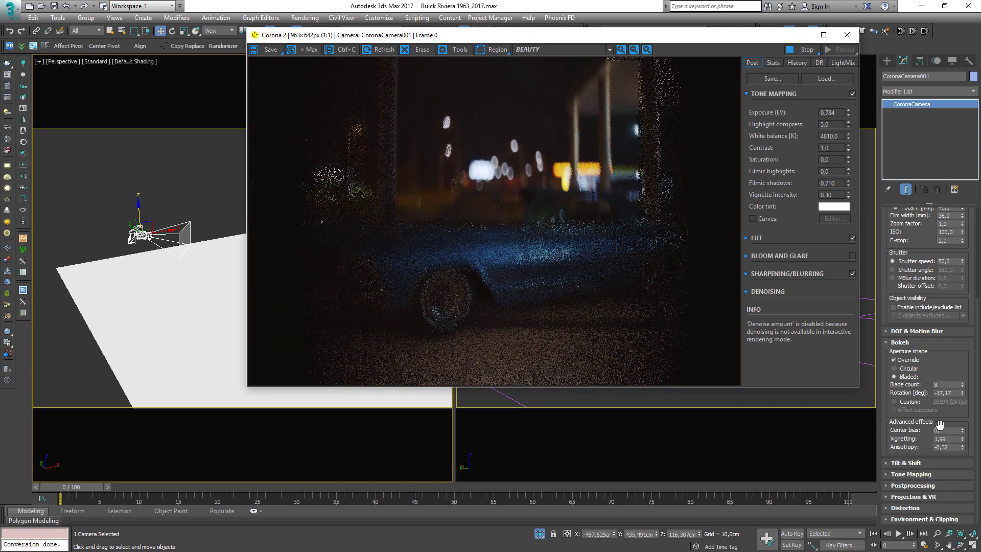
double_click(838, 115)
text(2)
key(Return)
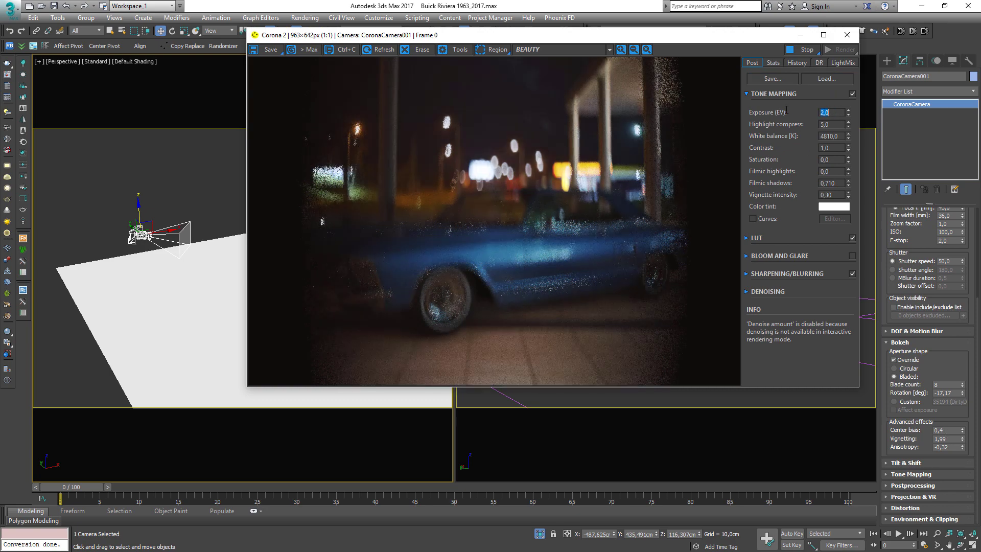
Set the tone mapping vignette intensity to 0 and raise the exposure to 2.462 EV.
double_click(834, 195)
text(0)
key(Return)
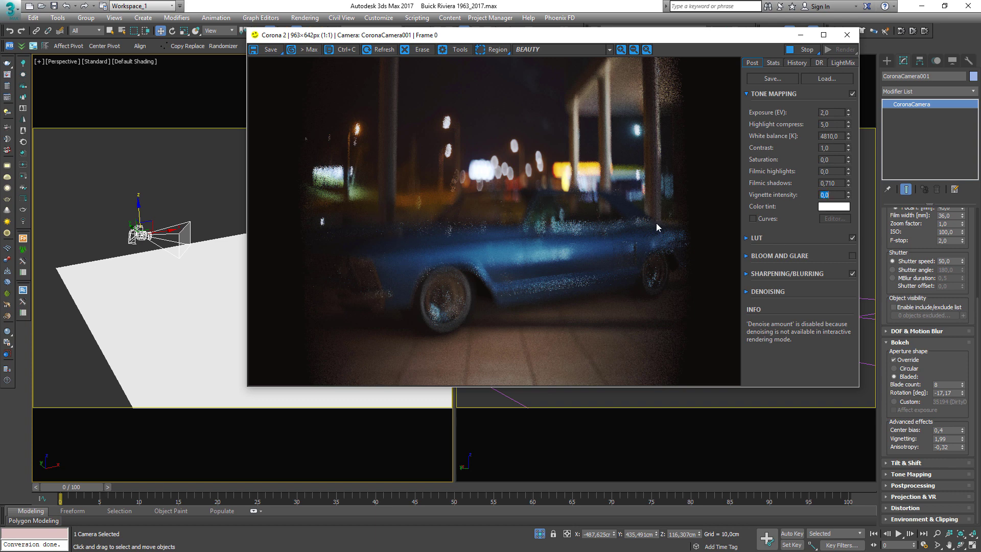
drag(850, 117, 850, 109)
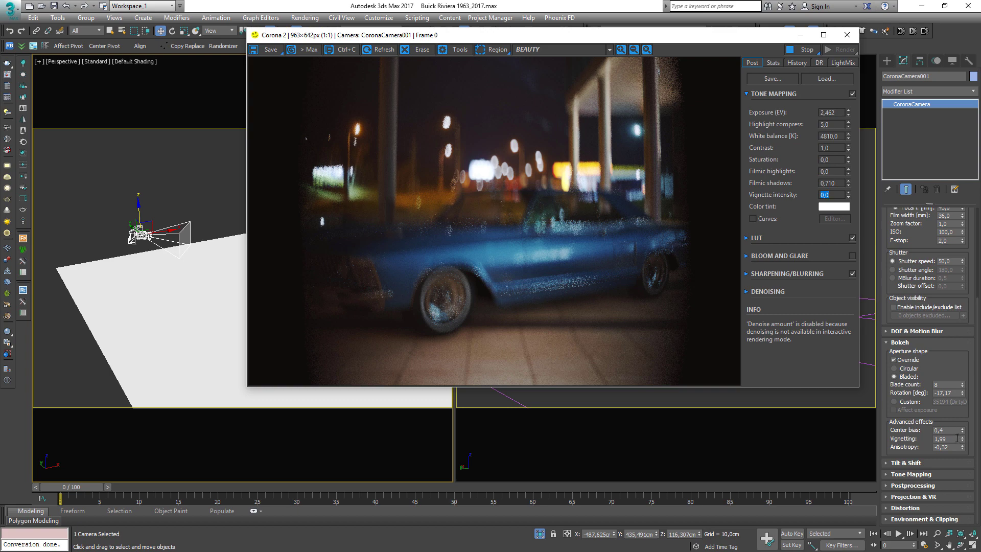
Set the camera's bokeh vignetting to 0 and examine the out-of-focus lights in the render.
drag(955, 439, 911, 439)
text(0)
key(Return)
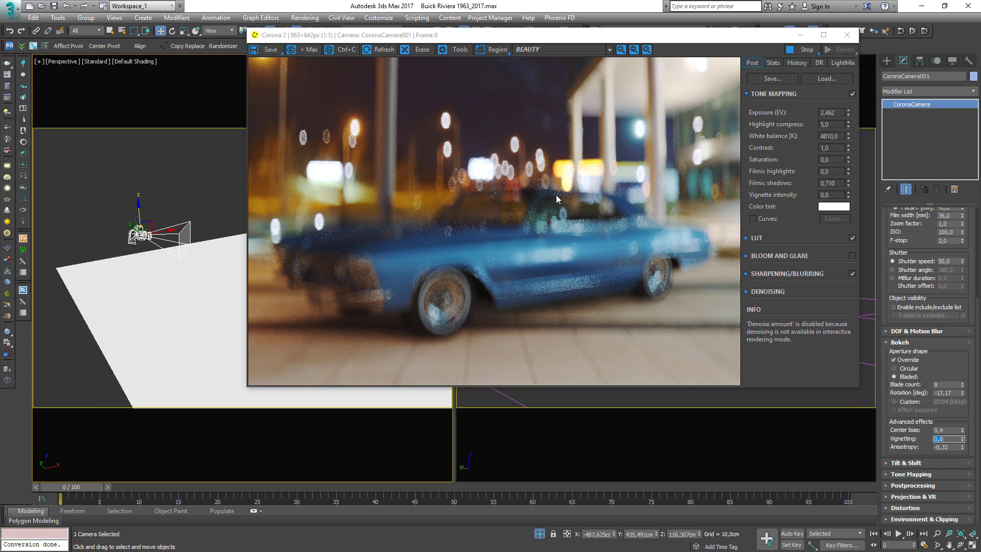
scroll(555, 151, up, 2)
middle_drag(551, 153, 516, 213)
scroll(517, 212, down, 2)
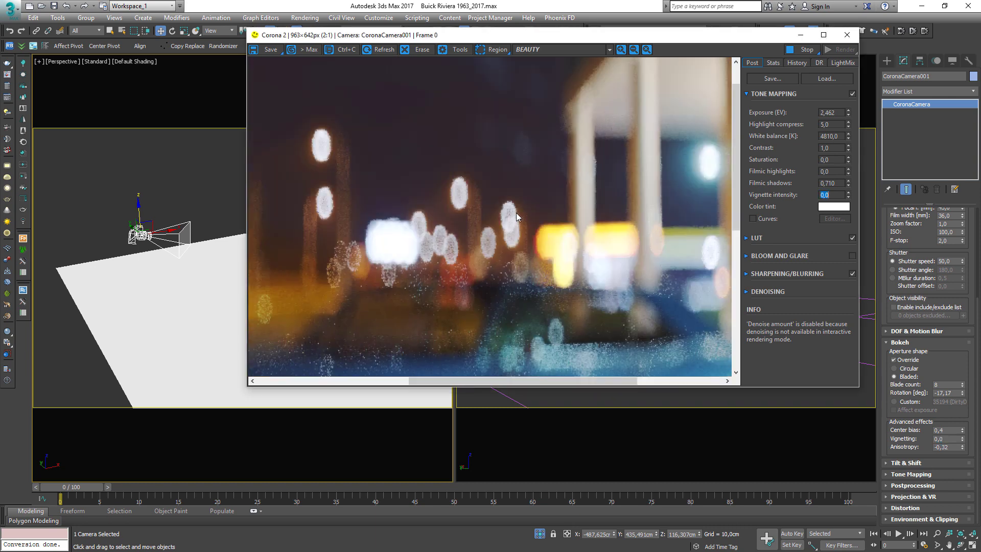
Set the camera's target distance to 500 cm and inspect the street lamps in the render.
click(976, 231)
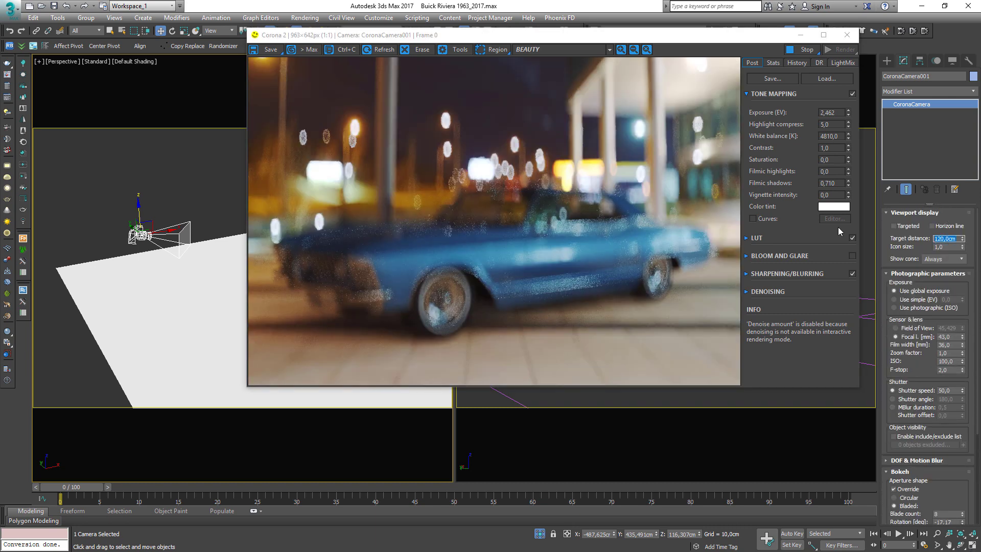
text(500)
key(Return)
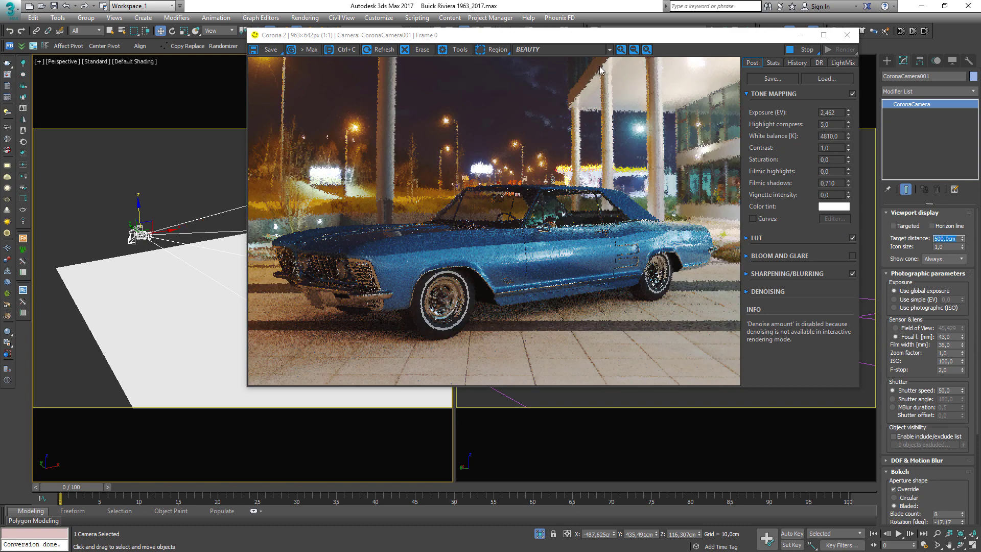
scroll(101, 267, up, 5)
scroll(127, 264, down, 8)
scroll(127, 263, up, 6)
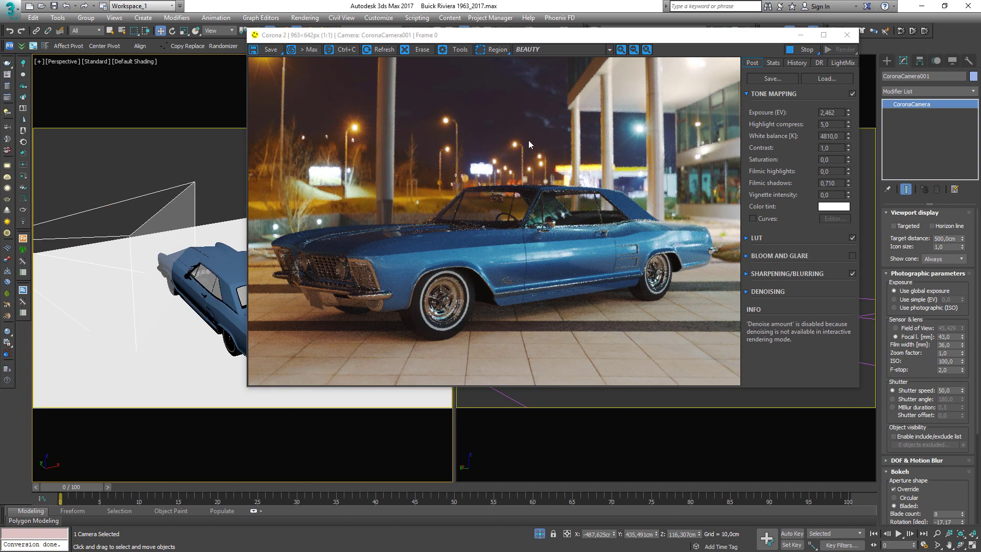
scroll(528, 140, up, 2)
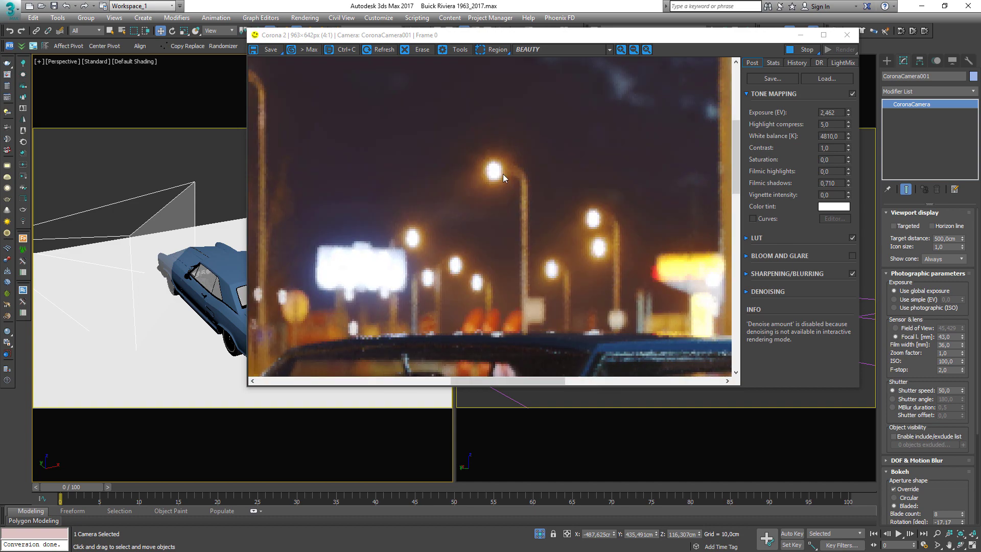
scroll(503, 174, down, 2)
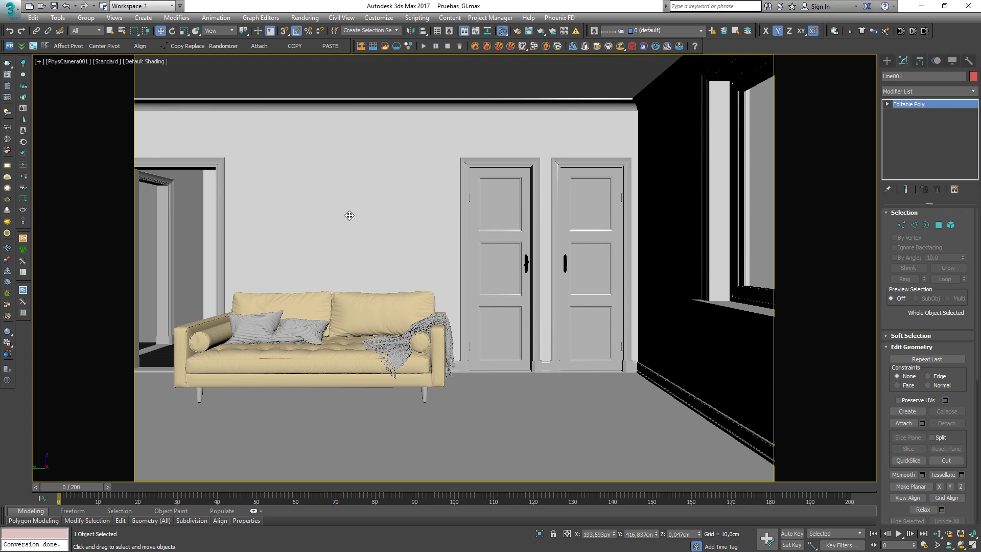
Start an interactive Corona render of the interior camera view and move the frame buffer clear of the back wall.
key(q)
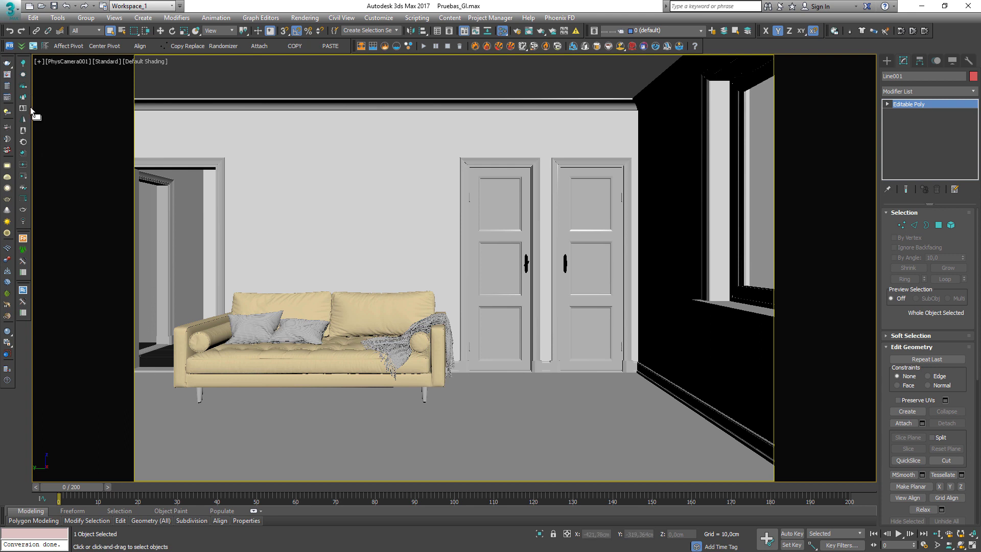
click(24, 176)
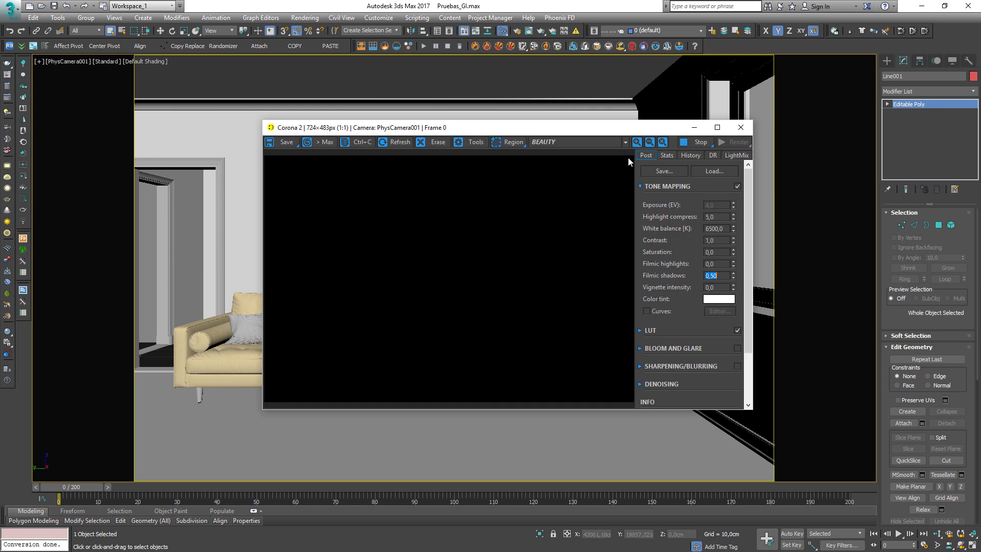
mouse_move(609, 129)
mouse_down()
mouse_move(598, 113)
mouse_move(545, 111)
mouse_move(593, 200)
mouse_move(707, 263)
mouse_up()
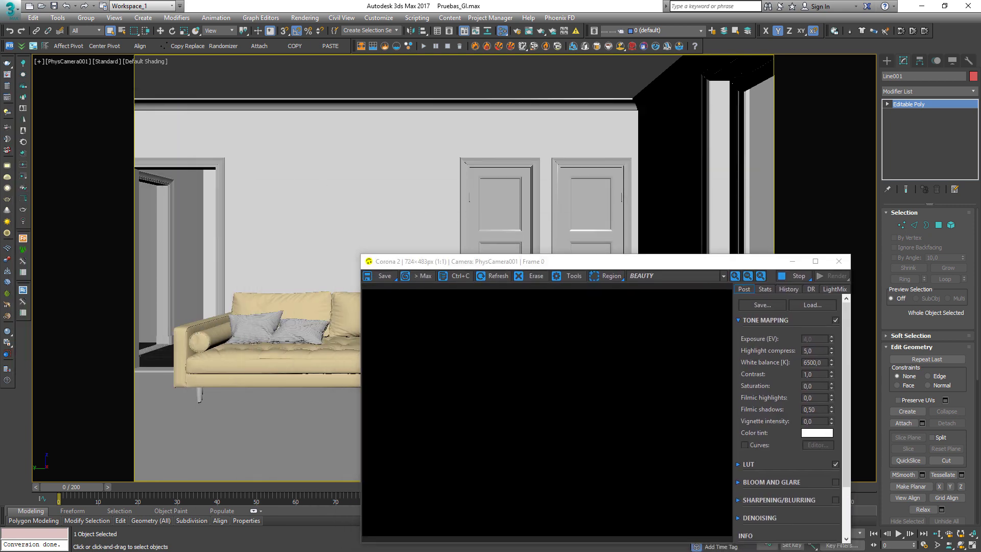
Pick the back wall's material from the scene in the Slate Material Editor and bring its PAREDES VRayMtl nodes into view.
key(m)
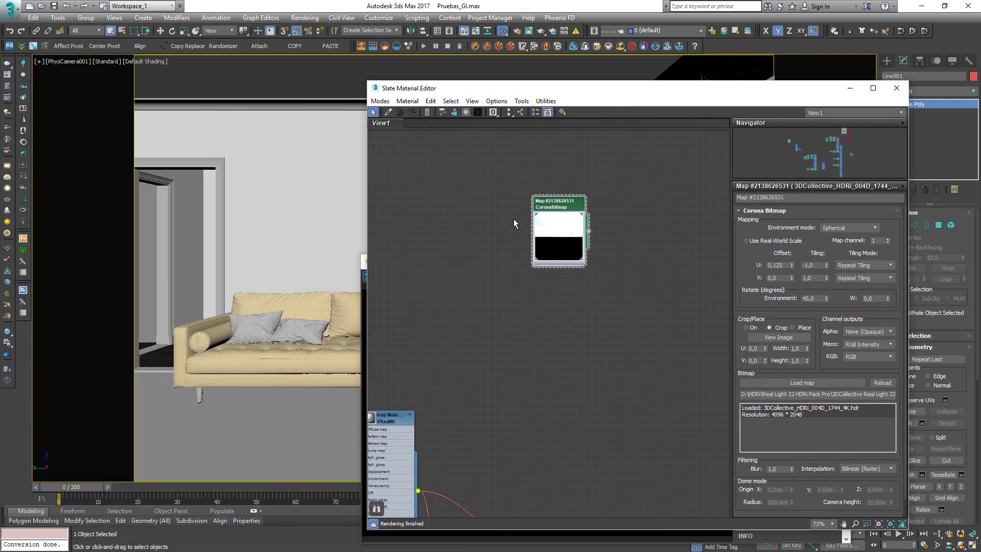
middle_drag(513, 219, 306, 440)
click(390, 113)
click(307, 154)
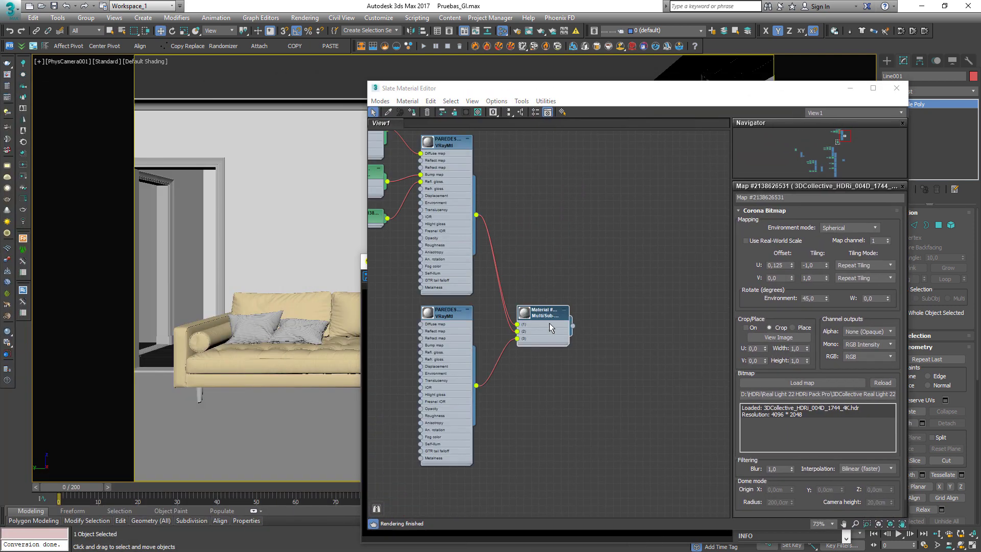
drag(550, 321, 581, 313)
middle_drag(567, 285, 708, 361)
scroll(579, 219, up, 2)
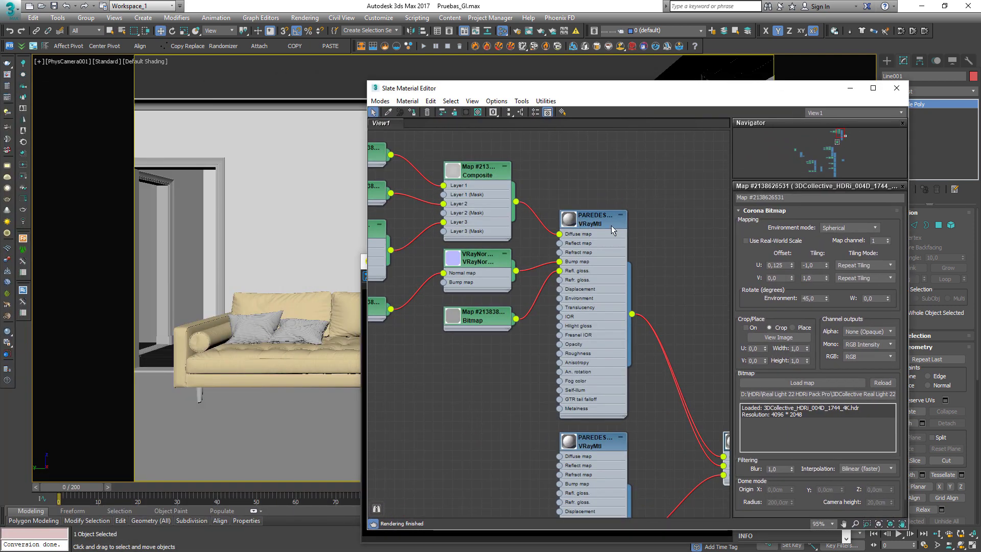
Examine the second PAREDES VRayMtl node feeding the multi-material and close the Slate Material Editor.
scroll(597, 473, down, 2)
middle_drag(596, 475, 562, 356)
scroll(562, 356, up, 2)
click(560, 318)
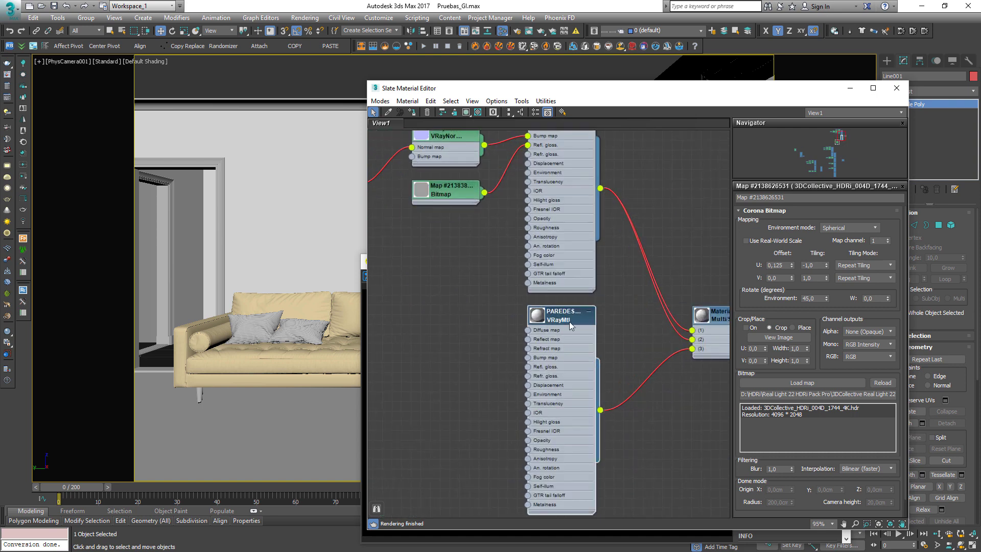
scroll(574, 321, down, 2)
click(896, 88)
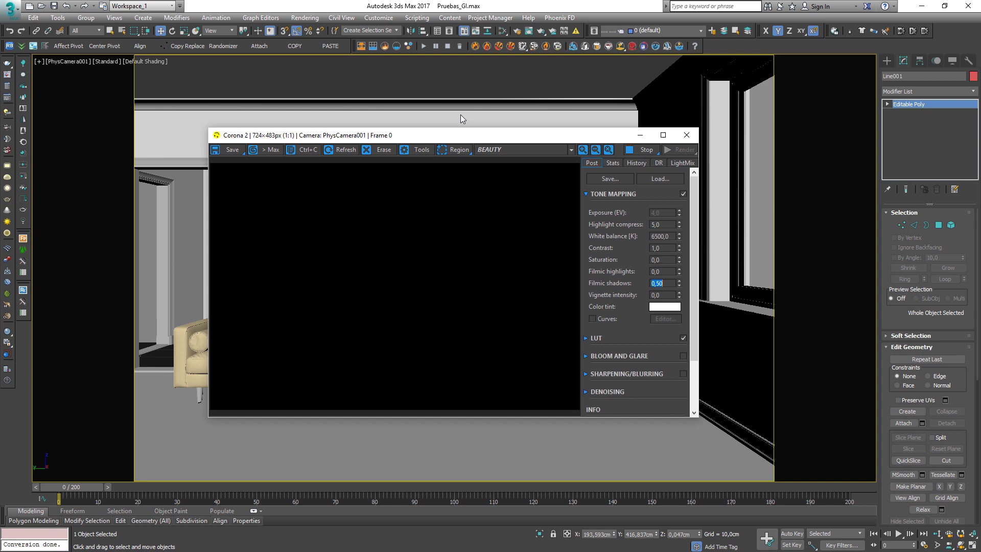
Move the frame buffer aside and show the house plan in a Top view beside the camera view.
drag(460, 119, 623, 103)
click(887, 60)
key(alt+w)
scroll(215, 230, down, 3)
alt+middle_drag(189, 230, 187, 307)
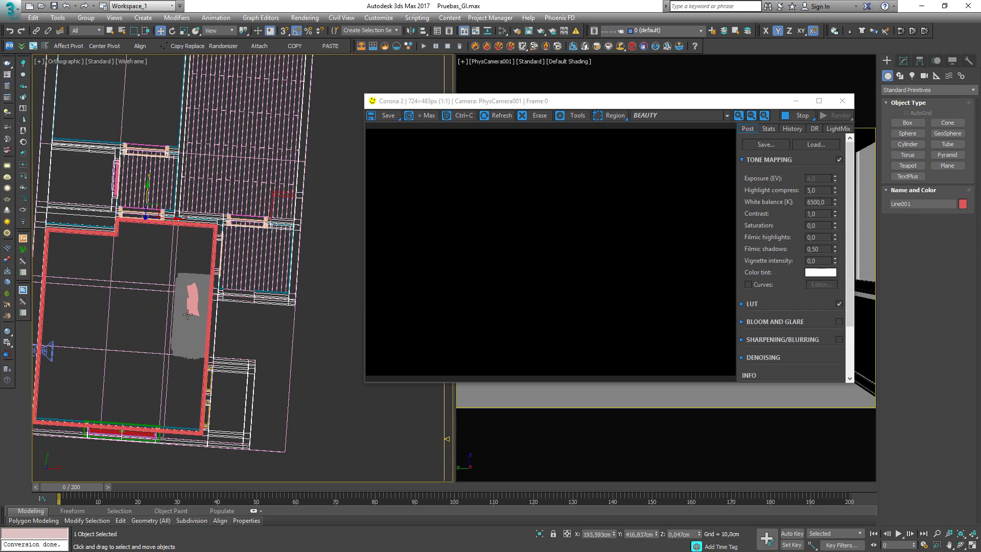
key(t)
scroll(247, 286, down, 4)
Create a Sphere-type VRayLight with a radius of about 31.5 cm inside the living room.
click(912, 75)
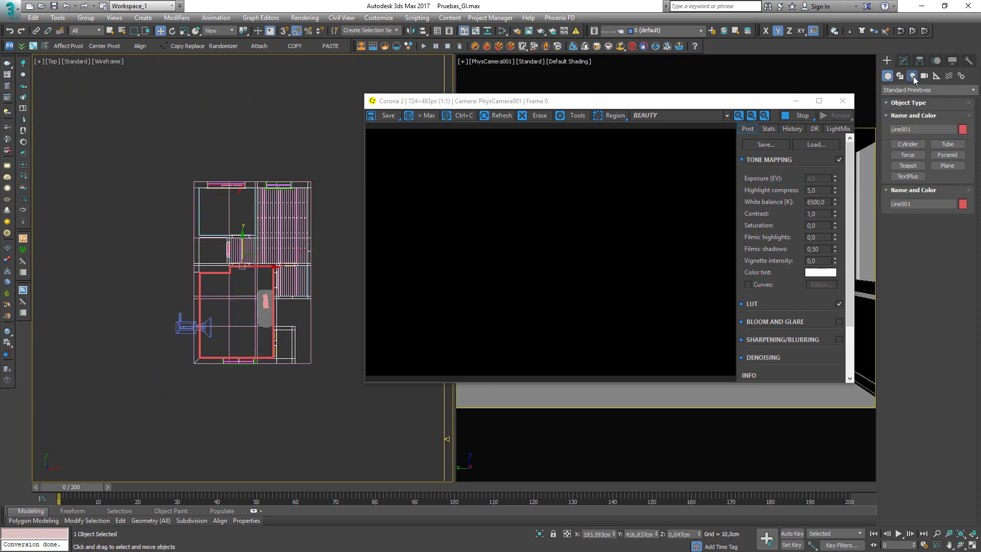
click(928, 90)
click(907, 141)
click(908, 123)
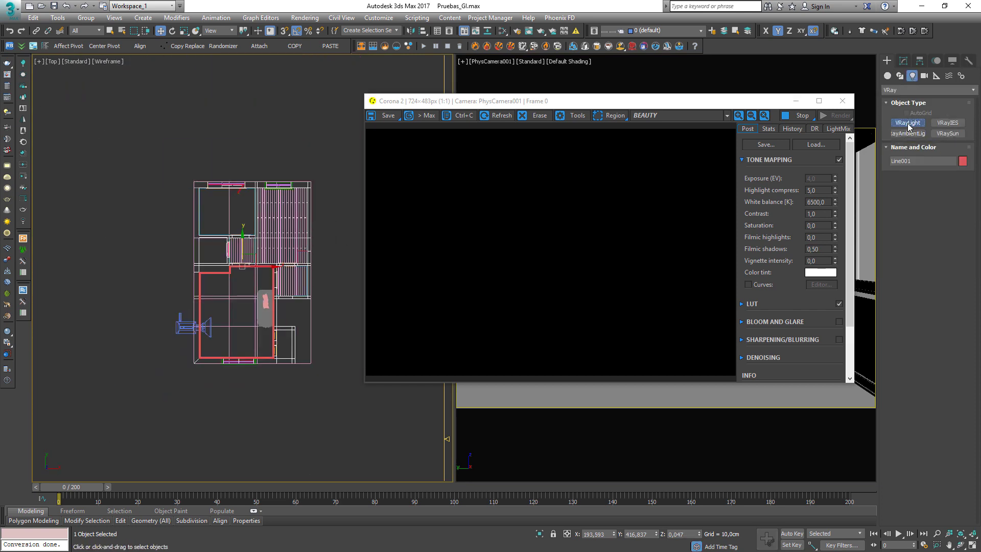
click(943, 197)
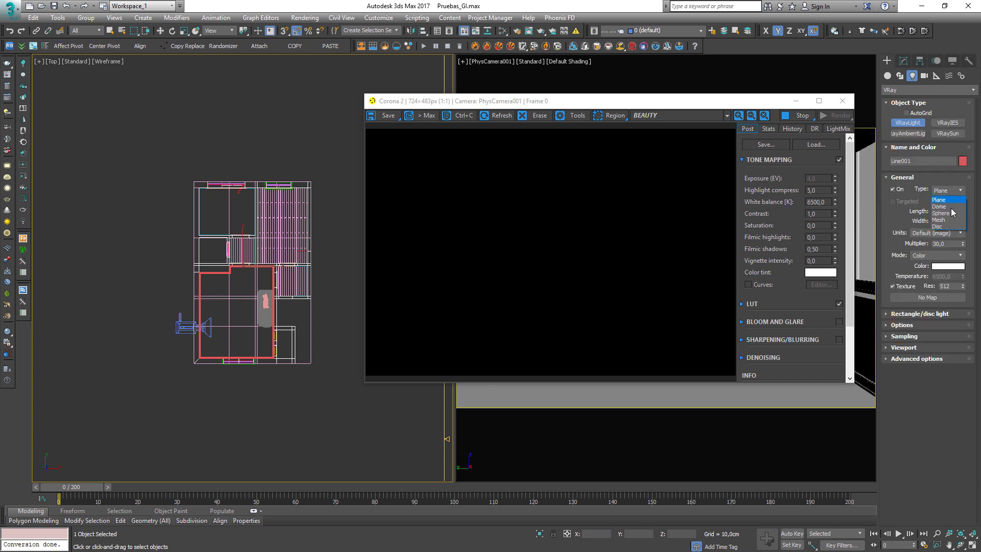
click(943, 211)
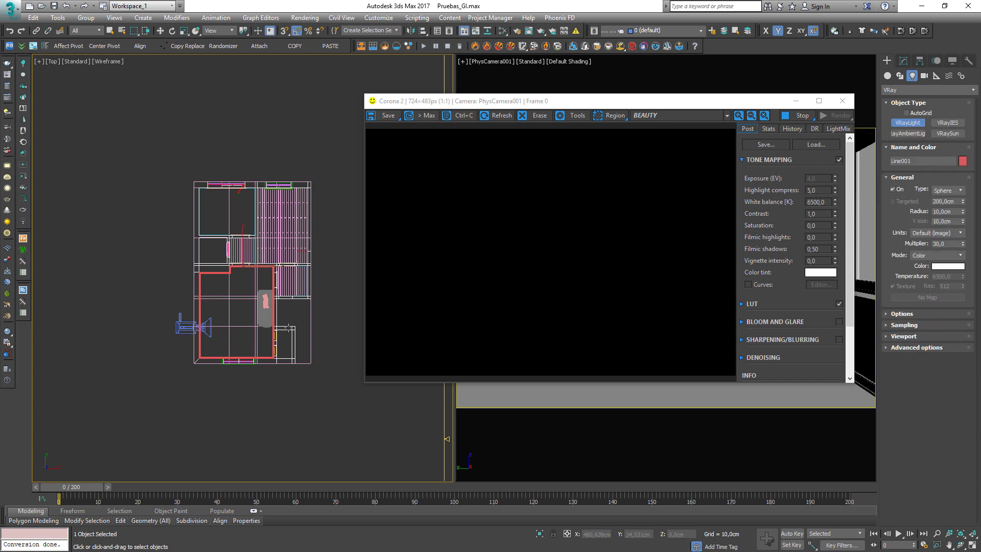
scroll(225, 311, up, 5)
drag(246, 317, 258, 323)
Raise the sphere light to about 107 cm above the floor and move it closer to the sofa.
alt+middle_drag(258, 323, 257, 247)
key(w)
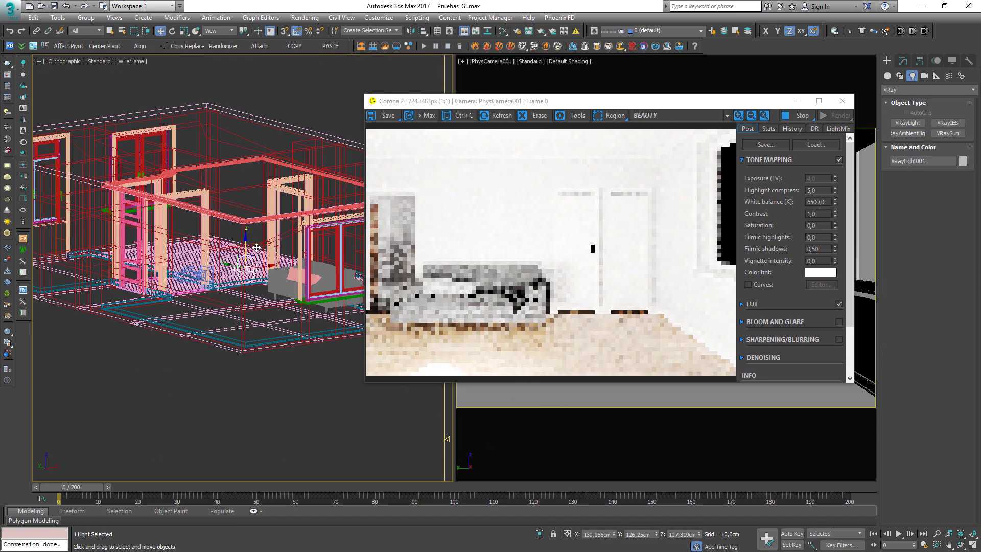
alt+middle_drag(191, 220, 202, 274)
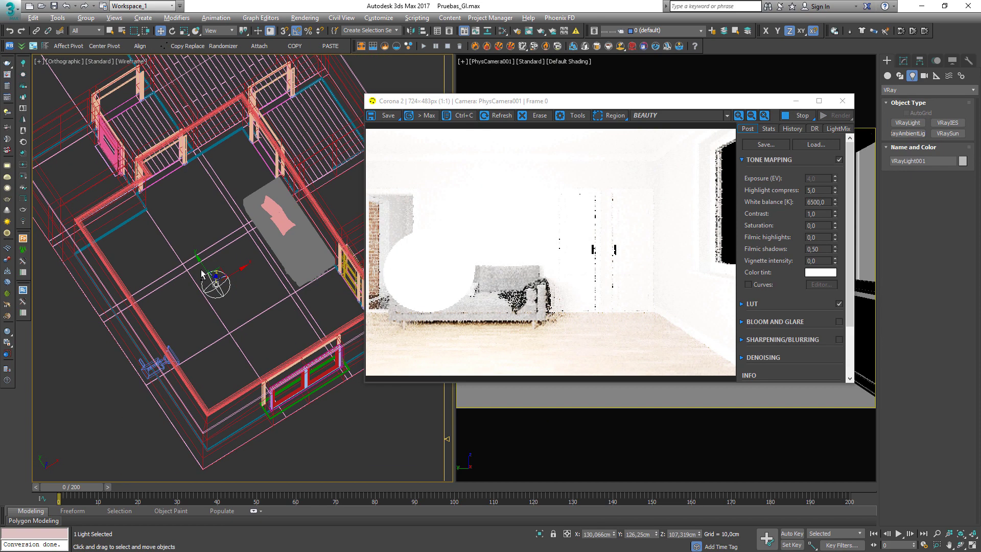
drag(217, 280, 241, 235)
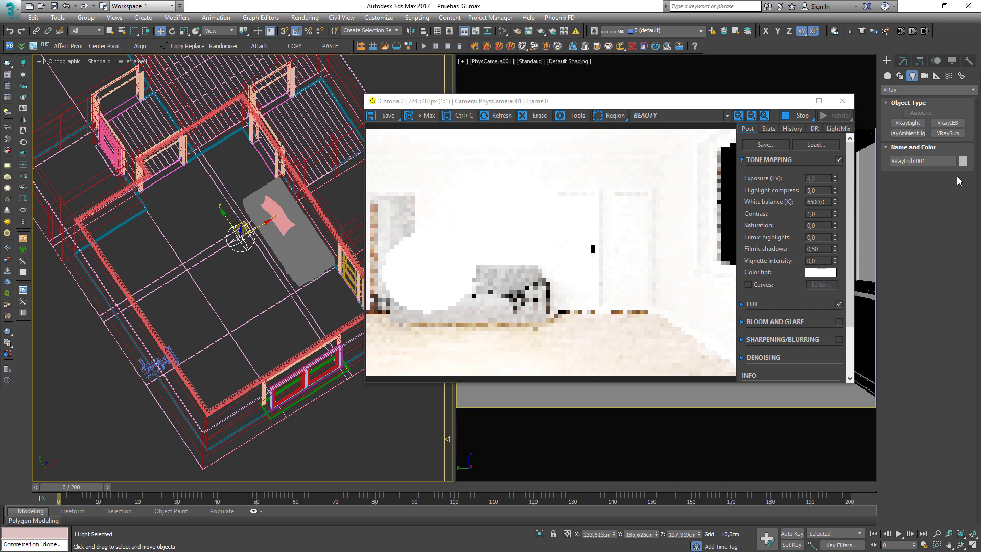
Switch the sphere light's units to Luminous power (lm) and set its multiplier to 1500.
click(904, 61)
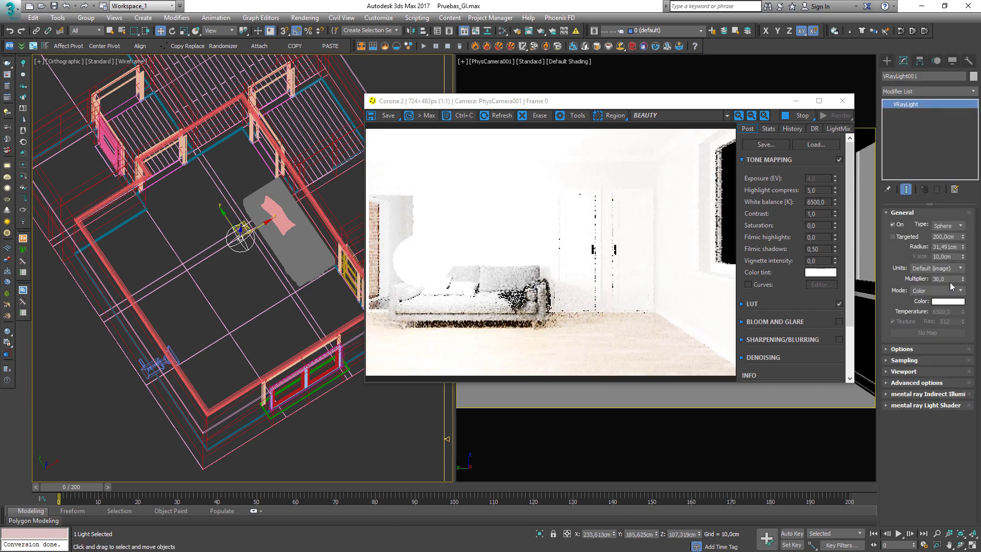
click(940, 268)
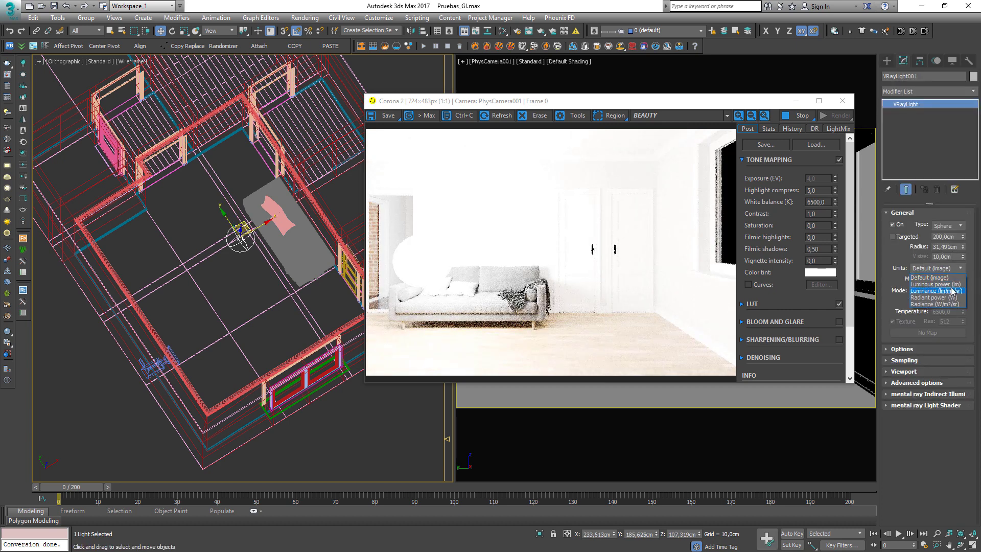
click(951, 284)
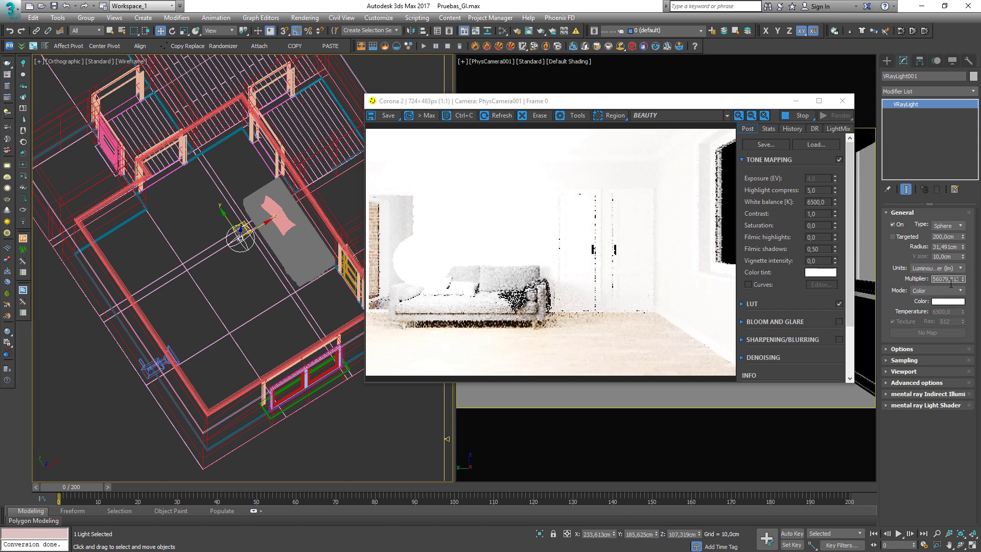
text(1500)
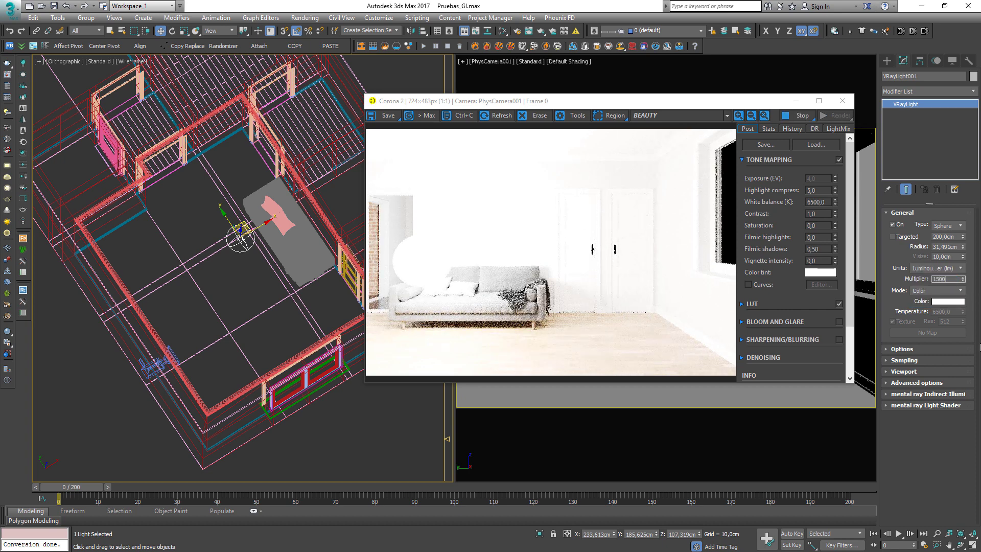
key(Return)
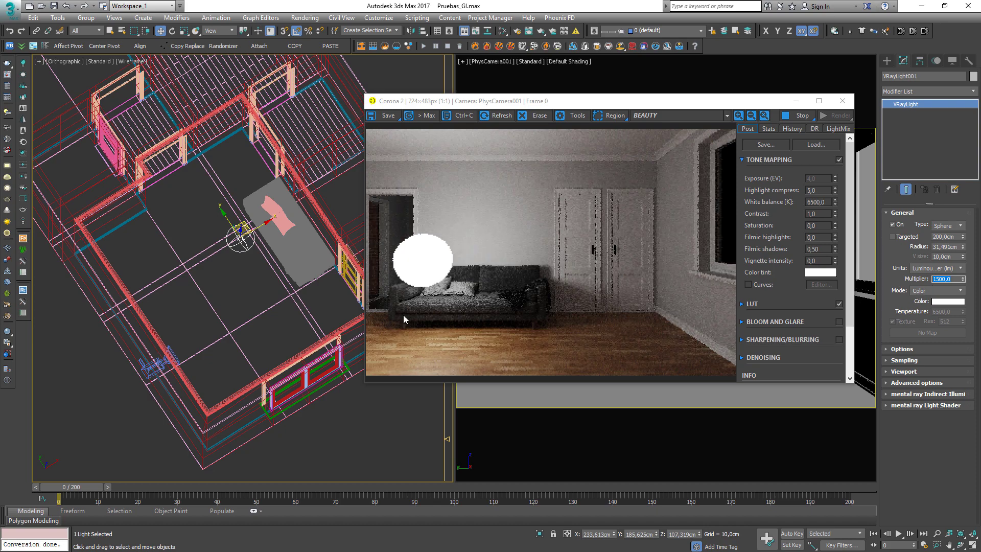
Move the sphere light across the room to stand in front of the white double doors.
mouse_move(199, 238)
alt+middle_down()
mouse_move(236, 220)
mouse_move(207, 243)
alt+middle_up()
drag(207, 244, 329, 267)
middle_drag(287, 348, 275, 288)
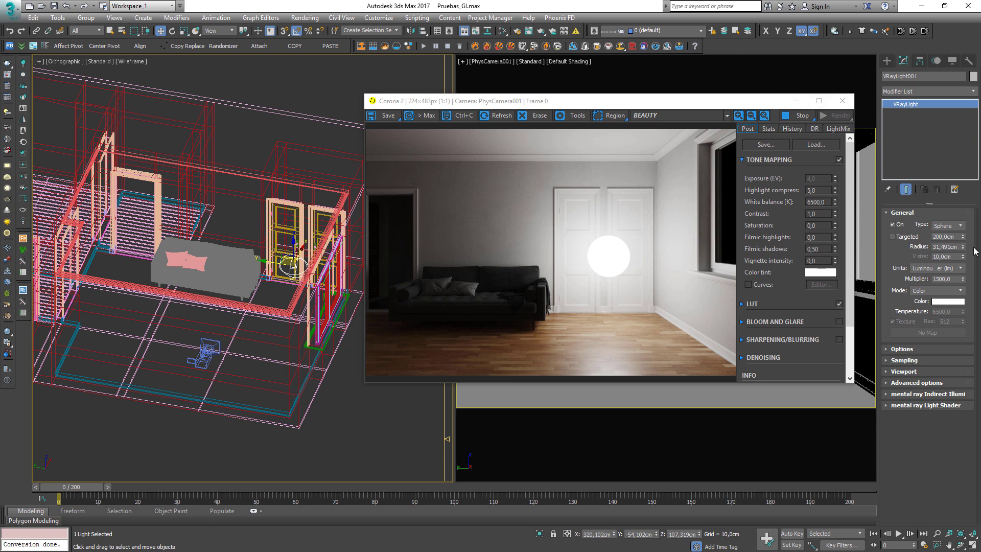
Change the VRayLight's type to Plane and set its Directional value to 0.8.
click(948, 225)
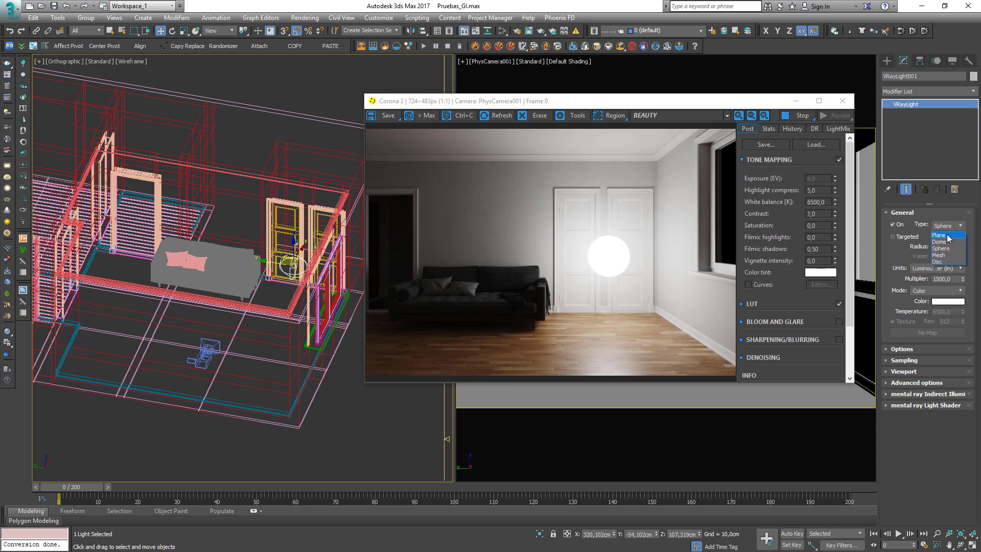
click(943, 254)
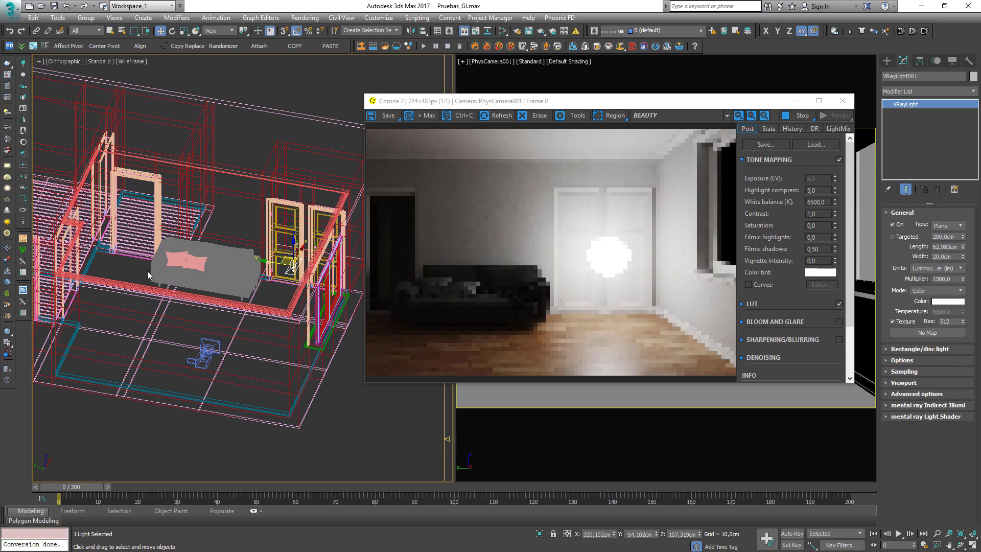
alt+middle_drag(312, 302, 333, 275)
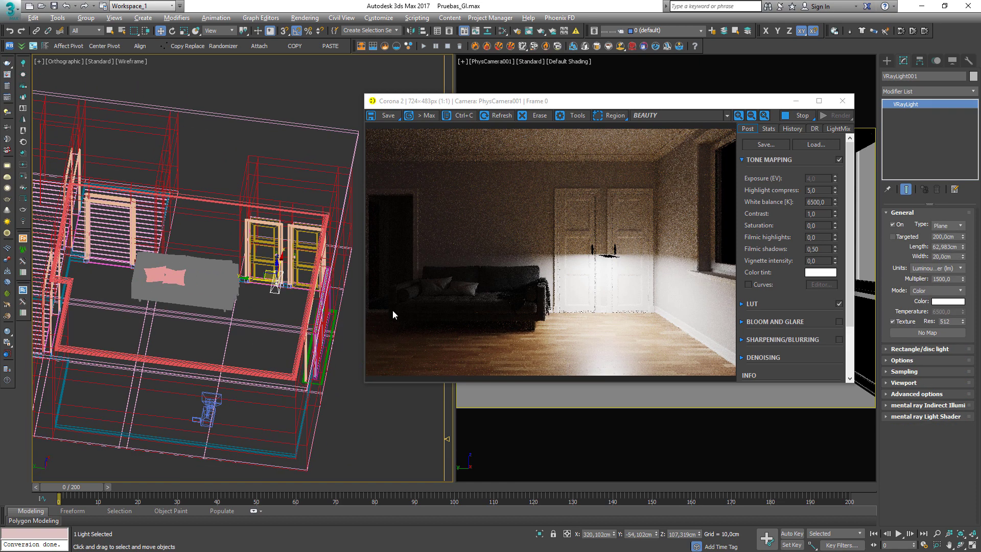
click(916, 349)
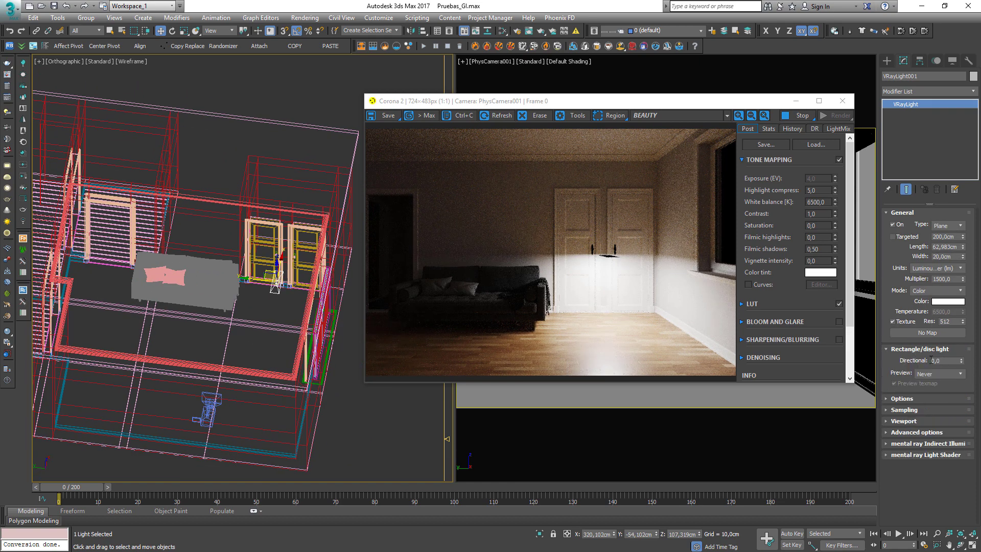
double_click(933, 360)
text(0,8)
key(Return)
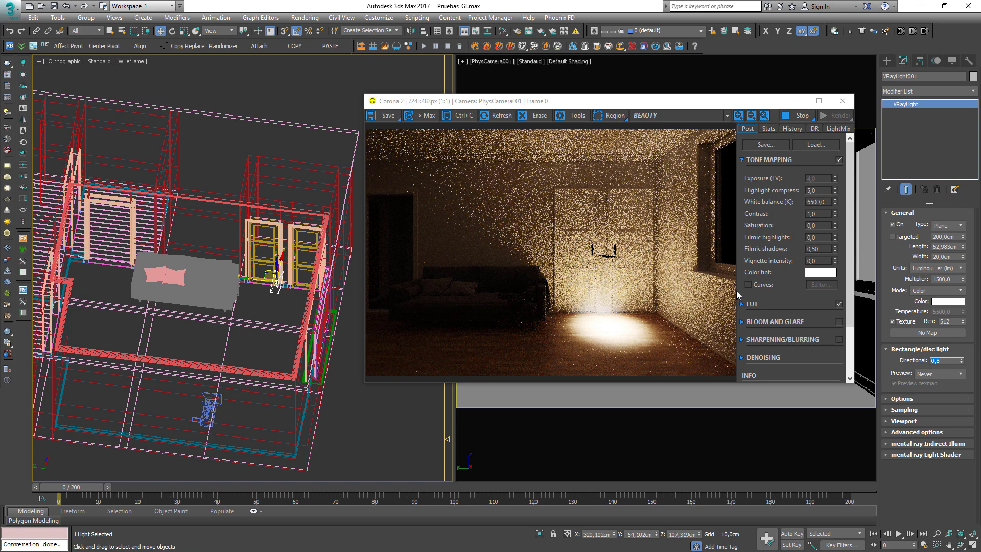
Delete the plane light from the room.
scroll(215, 302, down, 5)
alt+middle_drag(215, 301, 266, 316)
scroll(323, 281, up, 3)
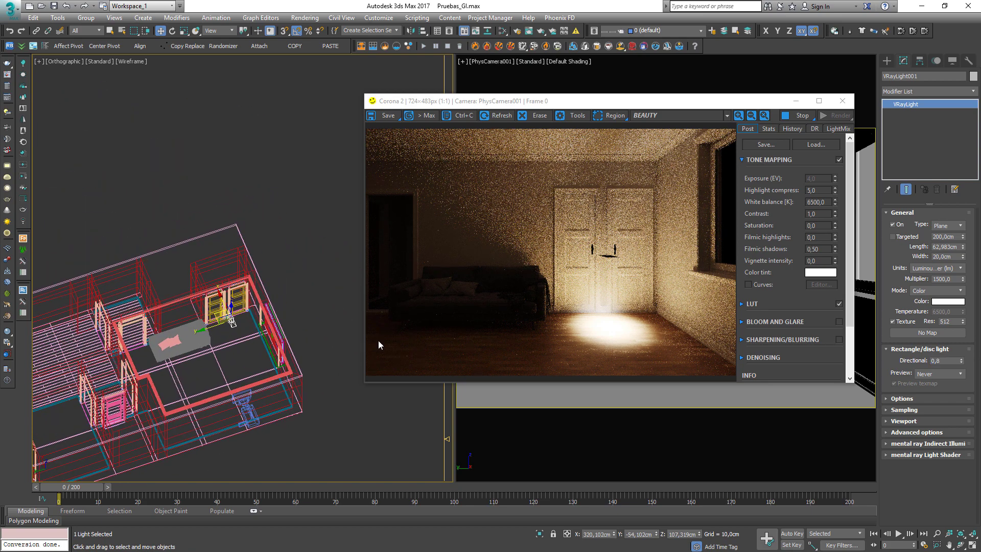
middle_drag(132, 354, 138, 352)
click(274, 338)
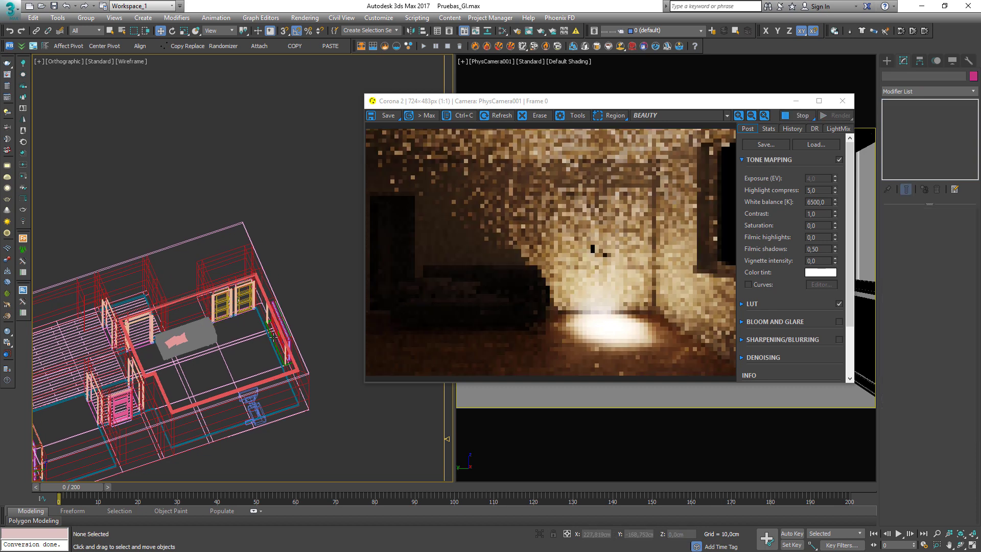
Enable the 3DCollective HDRI environment map as scene lighting and reposition the frame buffer to inspect the render.
middle_drag(321, 213, 306, 204)
key(8)
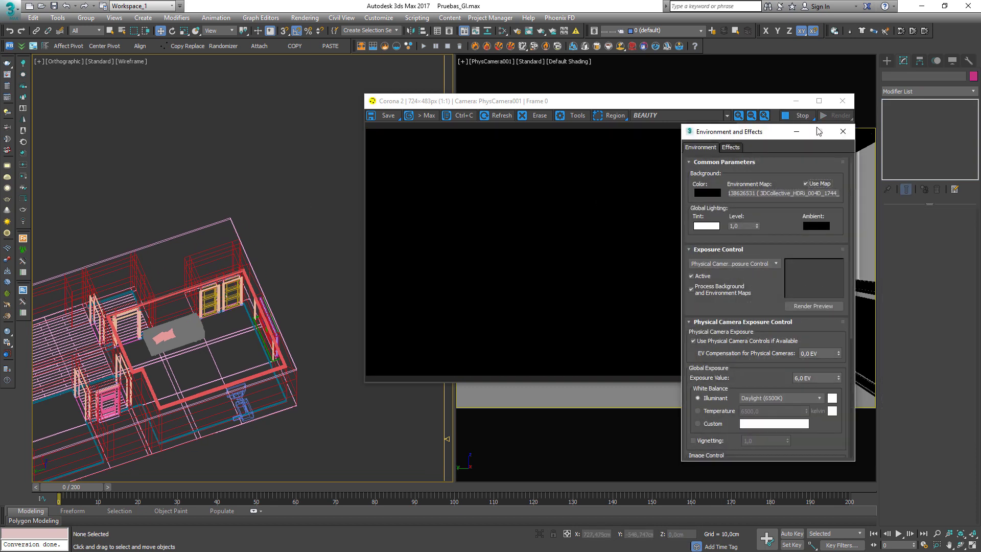
click(796, 132)
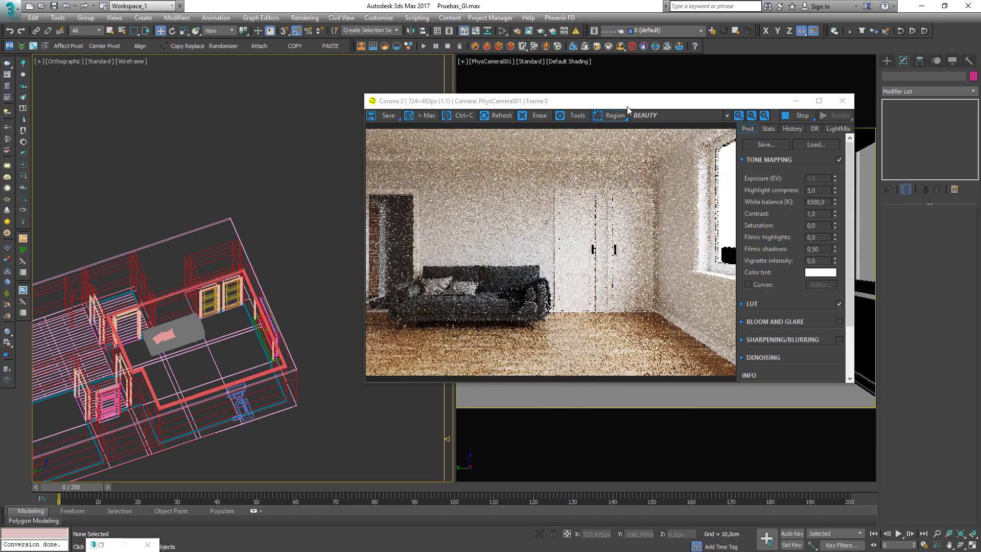
drag(624, 101, 641, 65)
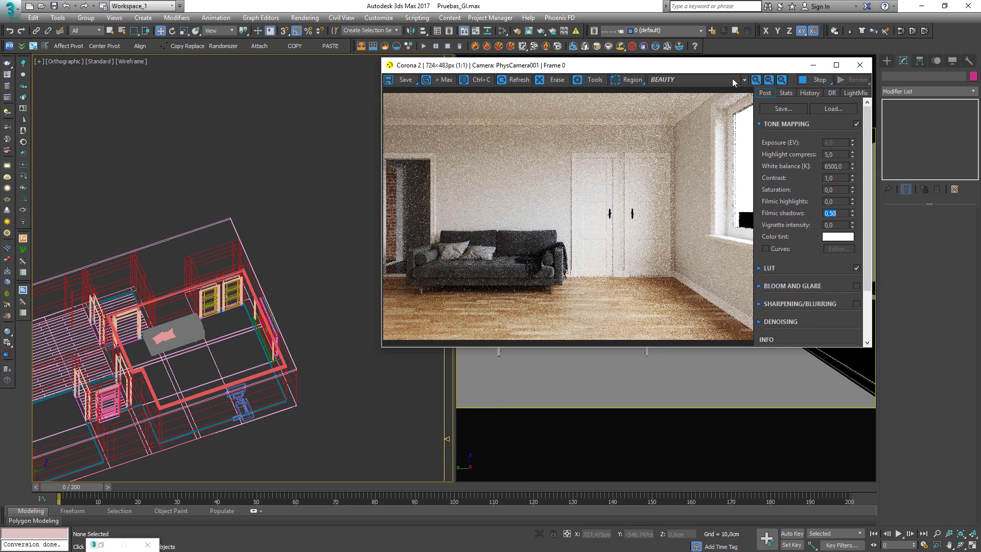
mouse_move(741, 70)
mouse_down()
mouse_move(557, 134)
mouse_move(600, 134)
mouse_move(746, 72)
mouse_up()
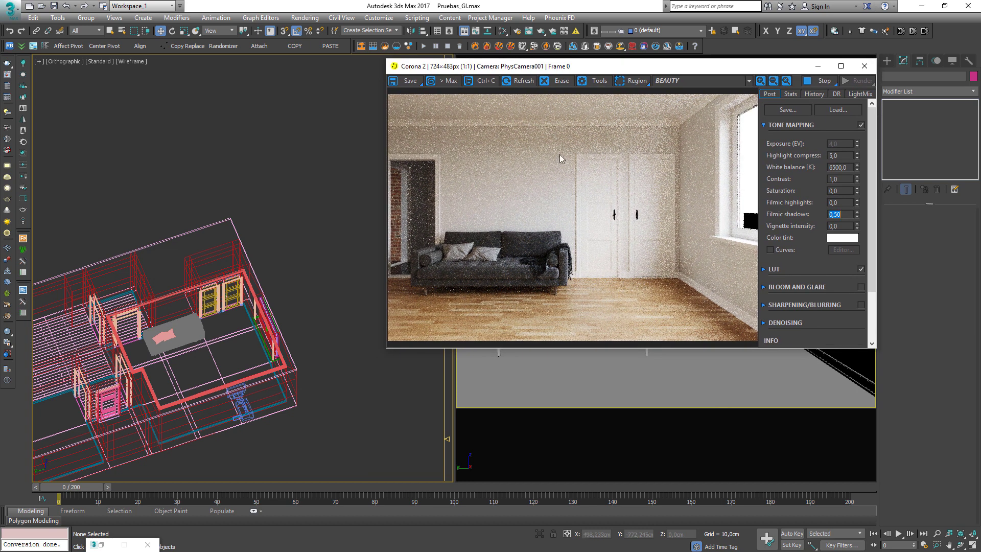
click(635, 219)
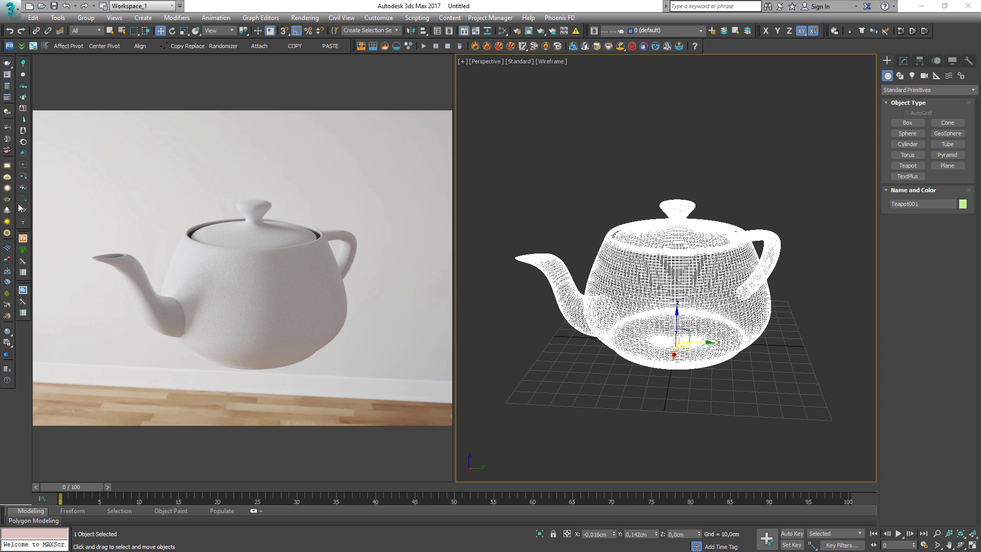
Open the Corona Material Library in the teapot scene and browse the Carpaints and Ceramics categories.
click(26, 155)
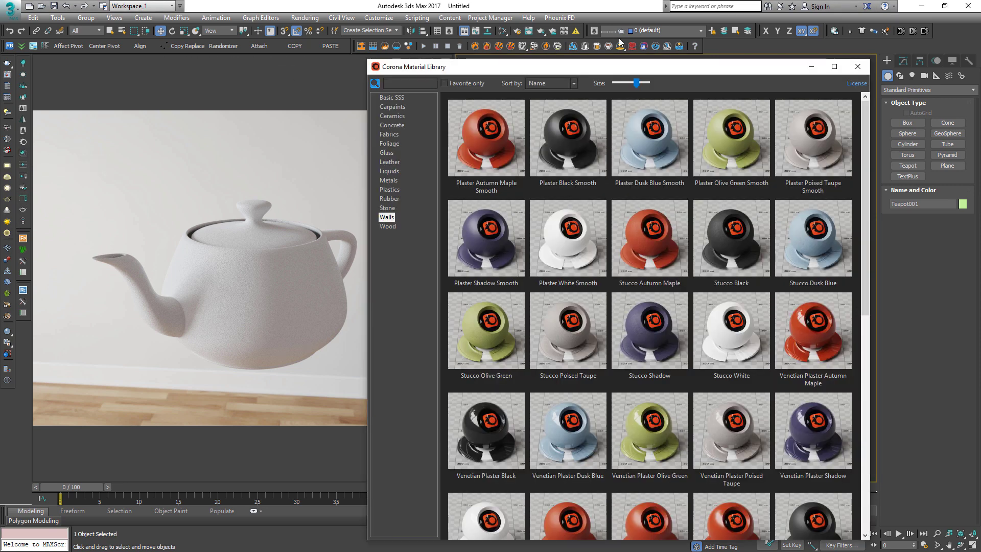
drag(405, 67, 422, 15)
click(409, 45)
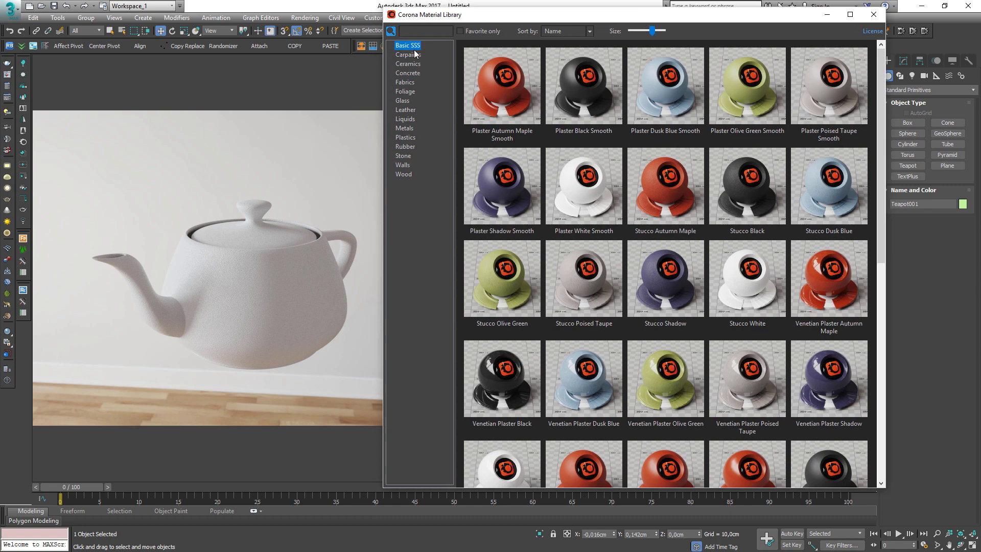
click(412, 55)
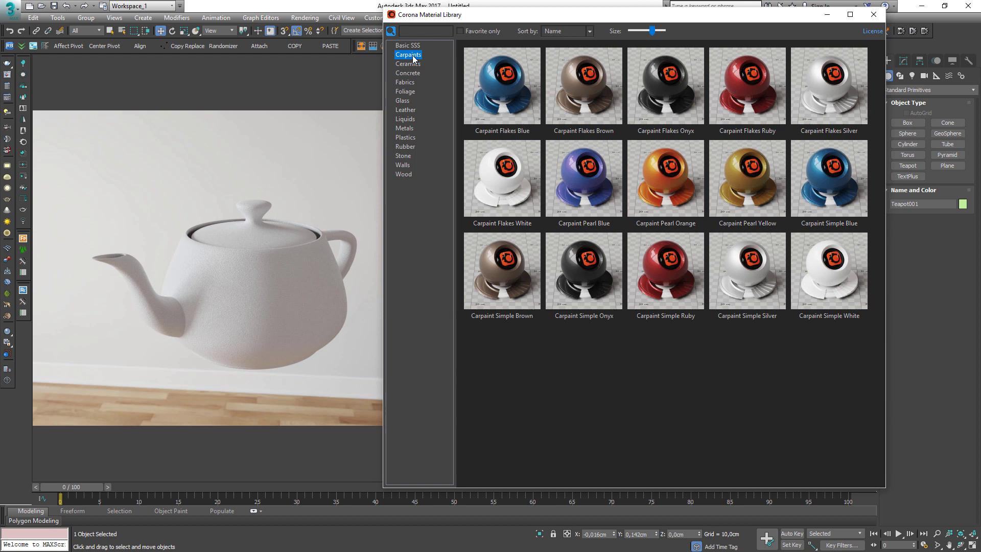
click(408, 64)
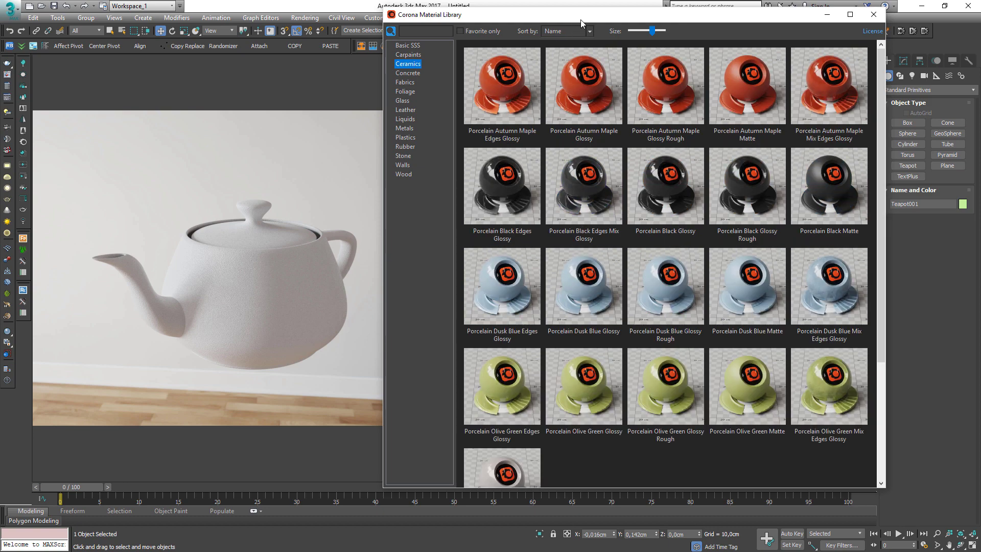
drag(581, 23, 309, 33)
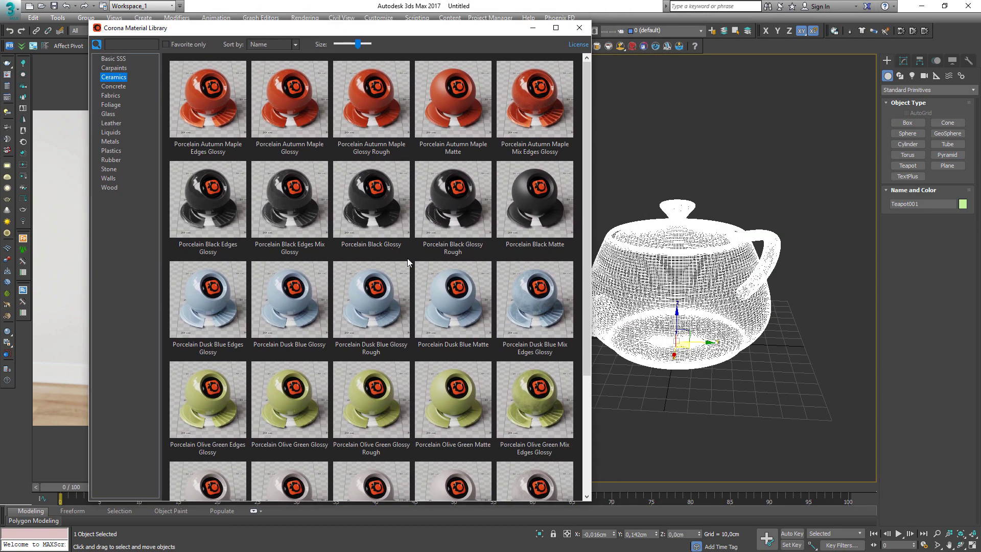
Assign the Porcelain Autumn Maple Matte material to the teapot and move the library clear of the interactive render.
scroll(436, 320, down, 2)
scroll(437, 320, up, 2)
right_click(449, 102)
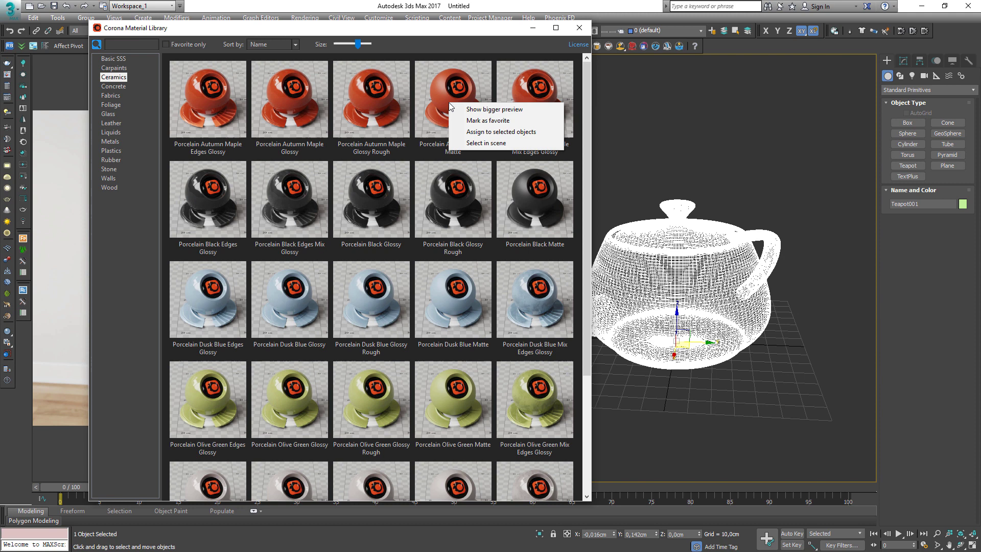
click(490, 131)
drag(340, 29, 710, 18)
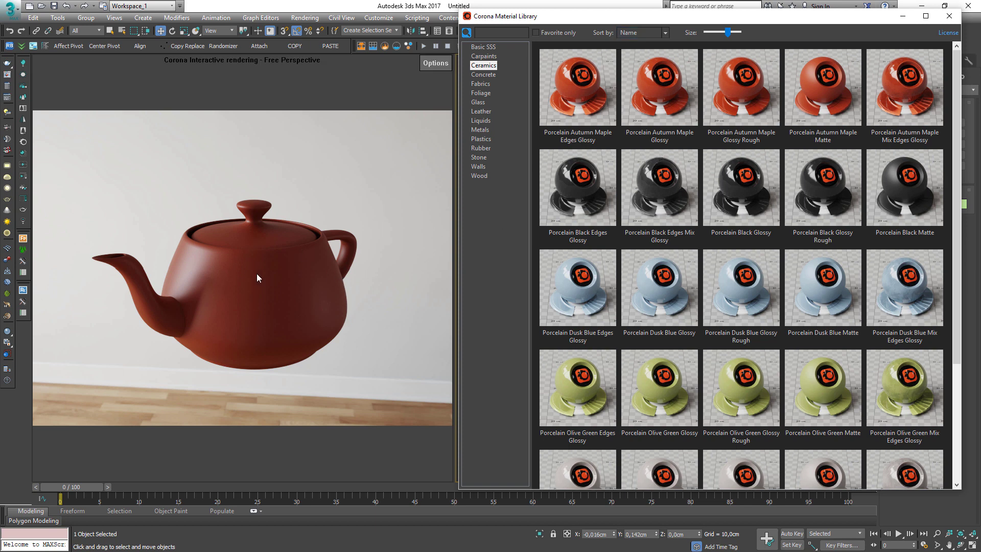
Look over the rest of the Ceramics materials and assign Concrete Floor Cracked from the Concrete category to the teapot.
scroll(818, 292, down, 2)
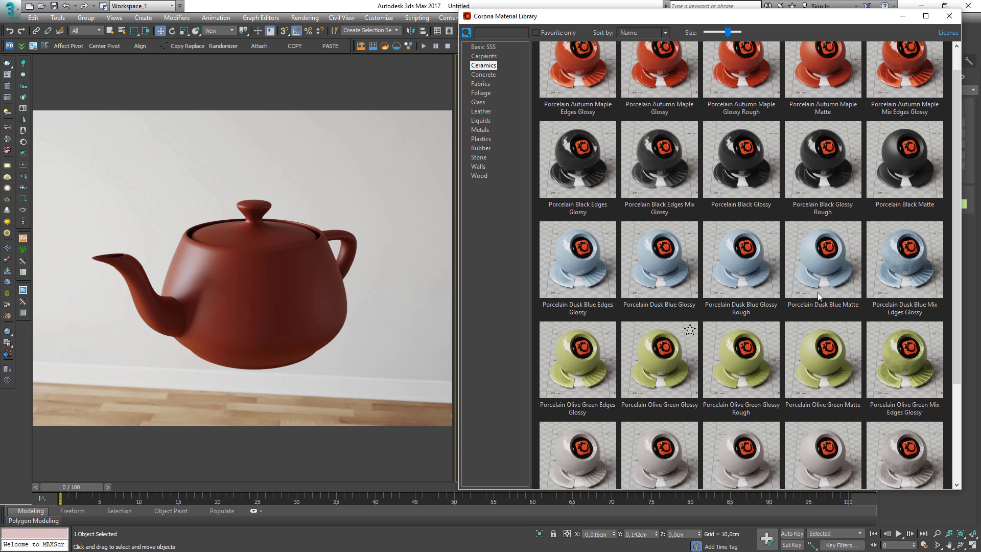
drag(957, 112, 958, 204)
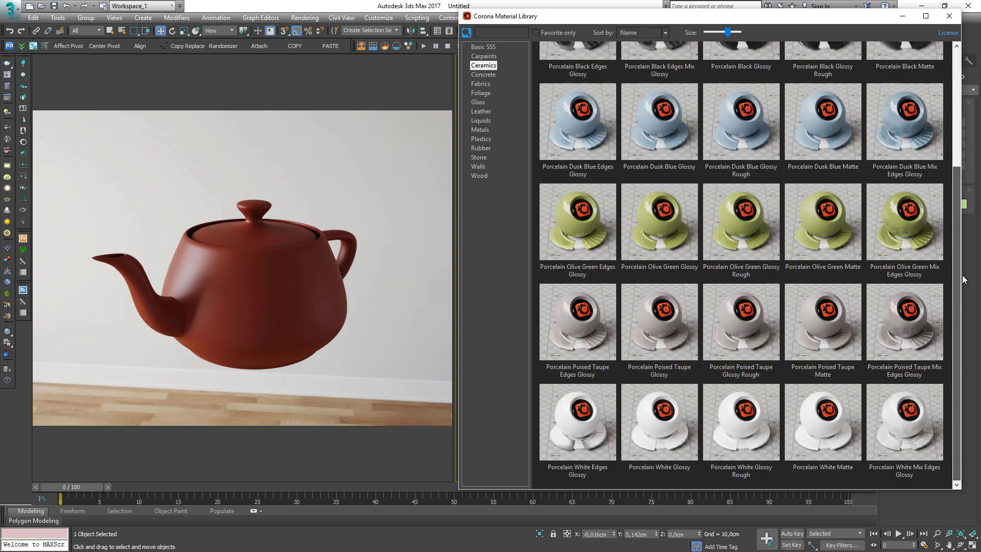
click(485, 76)
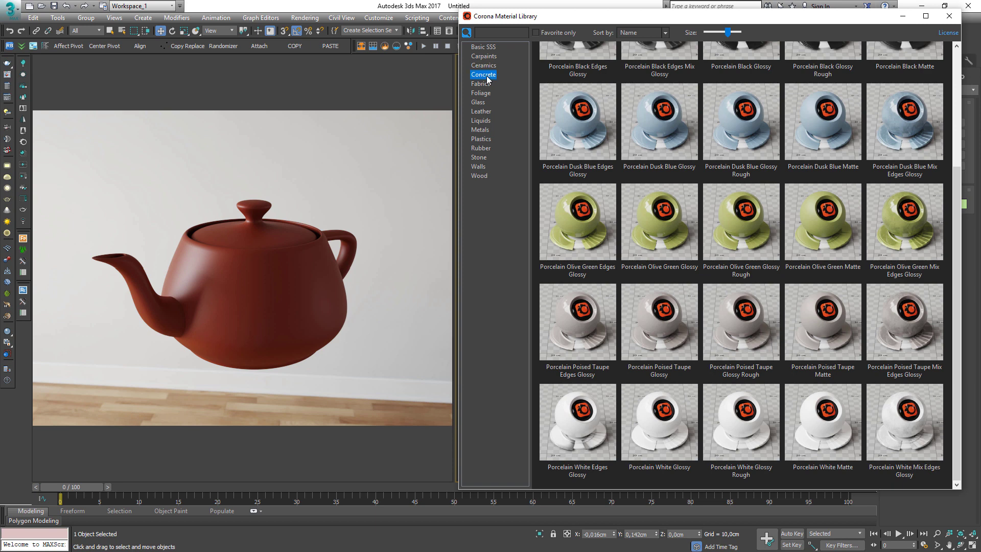
right_click(585, 93)
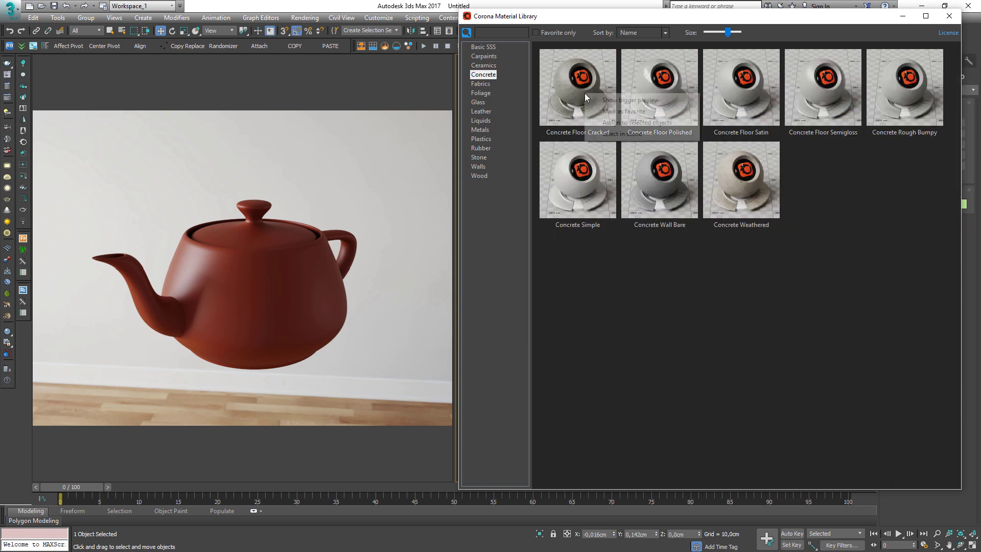
click(622, 123)
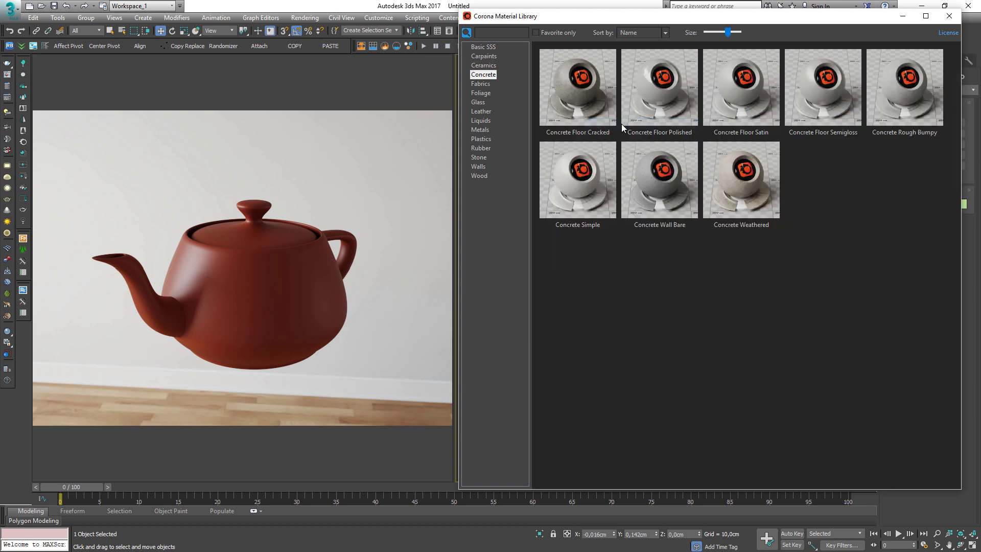
Try two more concrete materials on the teapot by assigning Concrete Floor Polished followed by Concrete Wall Bare.
right_click(651, 84)
click(687, 114)
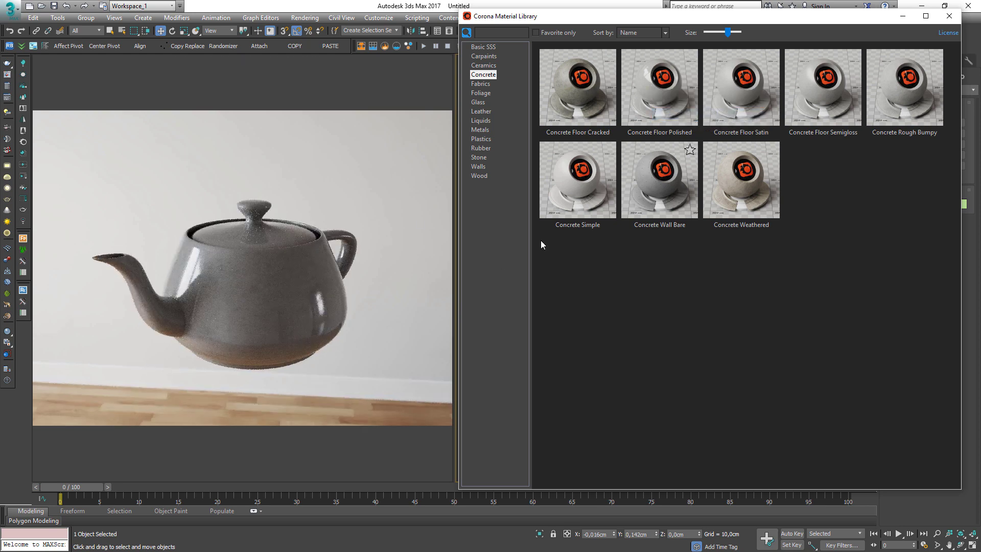
right_click(659, 180)
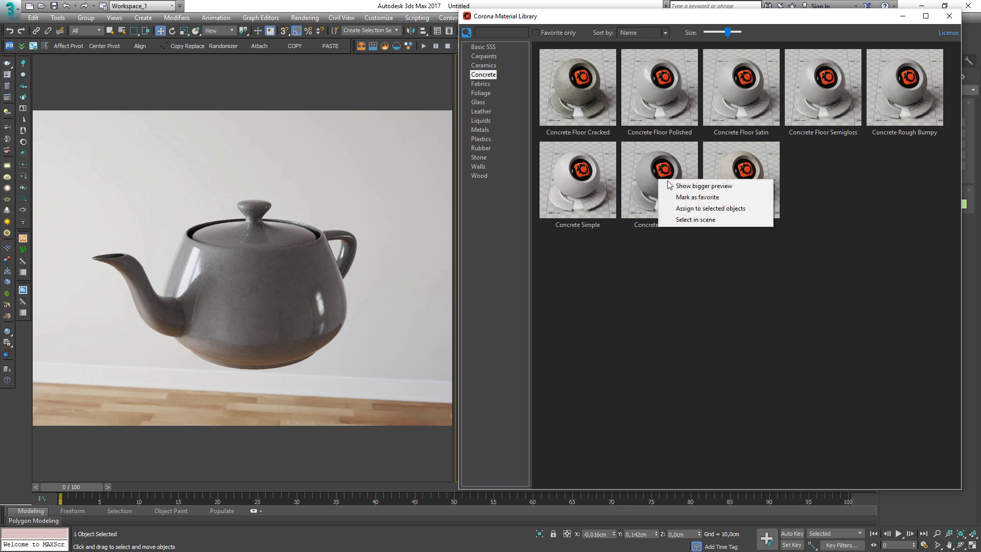
click(697, 210)
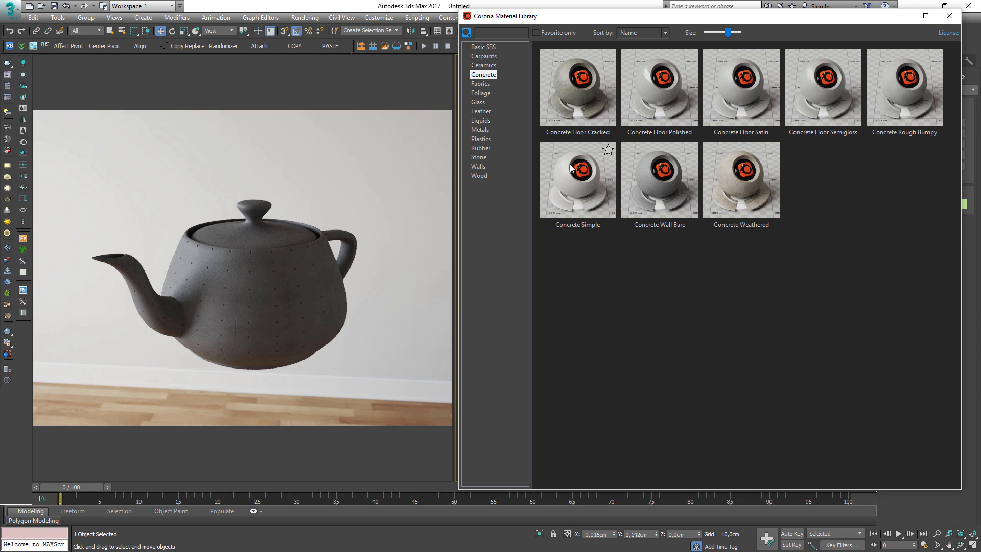
Assign the Fabric Silk Damask material from the Fabrics category to the teapot and close the material library.
click(486, 85)
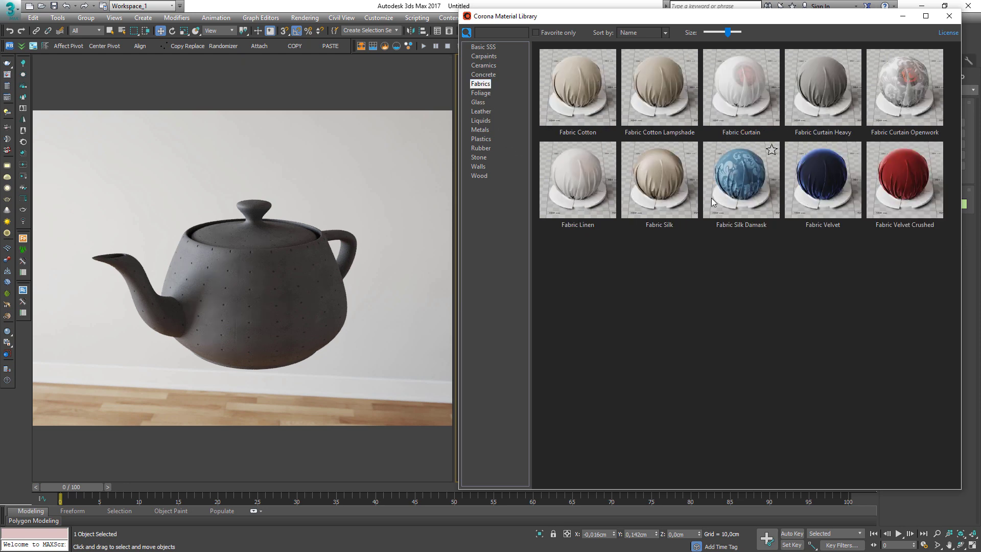
right_click(736, 185)
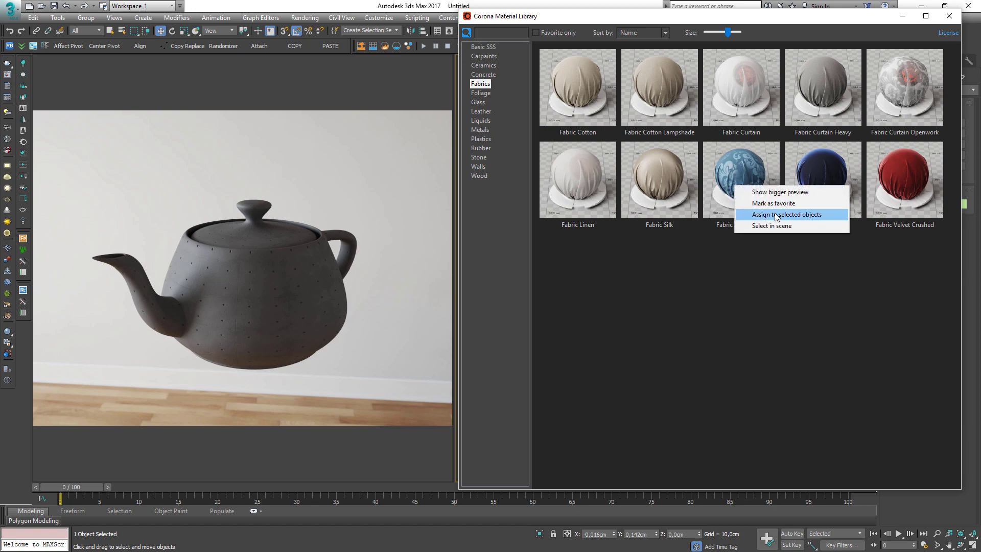
click(776, 216)
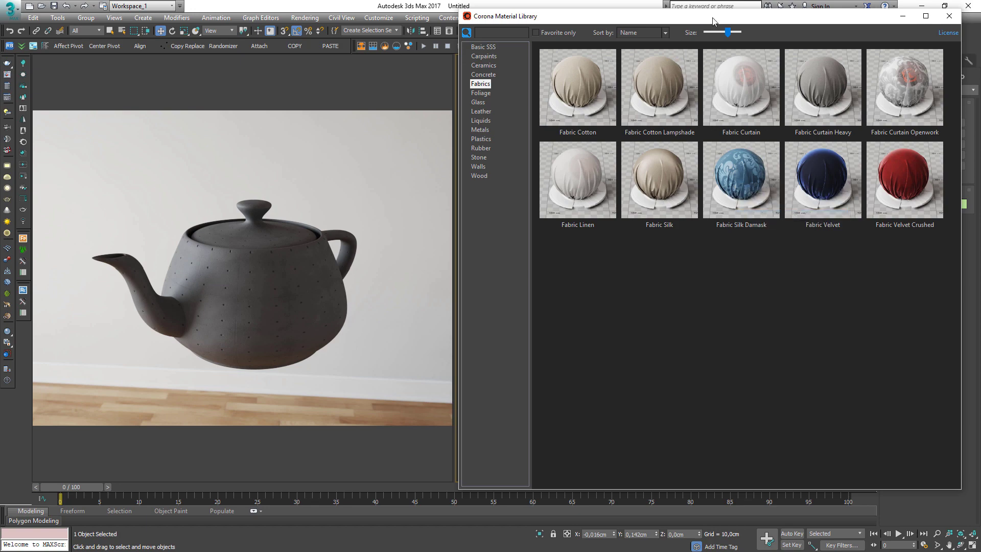
click(949, 15)
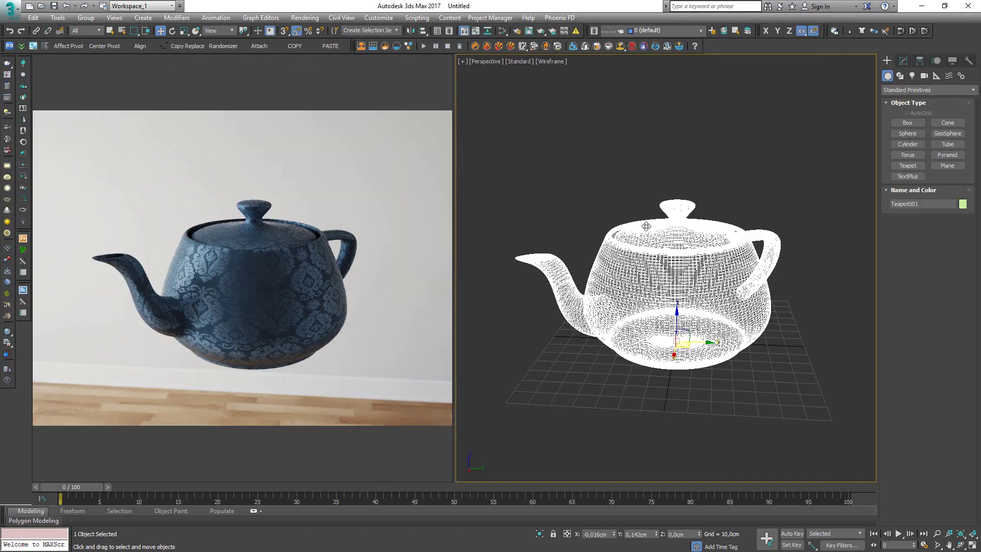
Examine the damask fabric pattern on the teapot from several angles and up close in the interactive render.
alt+middle_drag(647, 226, 710, 229)
alt+middle_drag(643, 284, 687, 307)
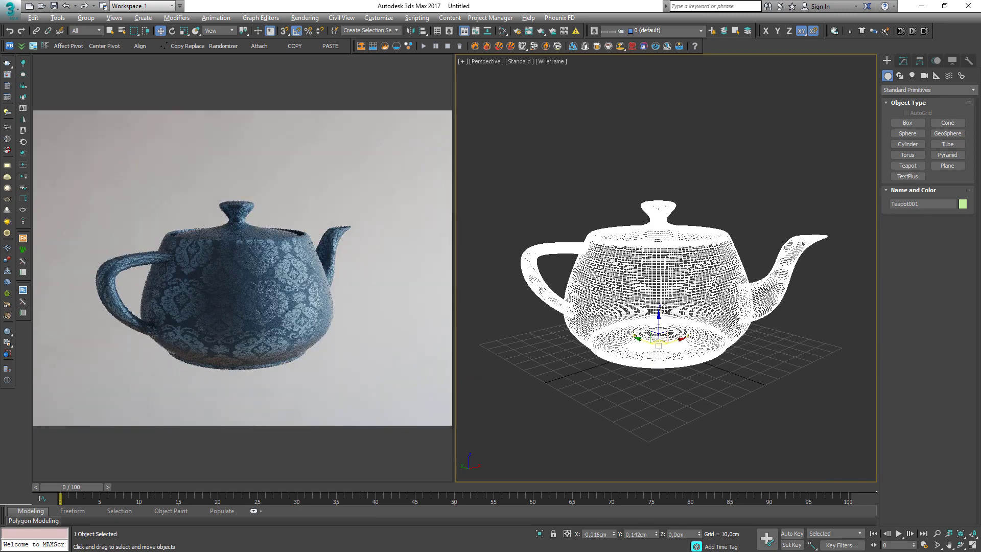
scroll(659, 291, up, 4)
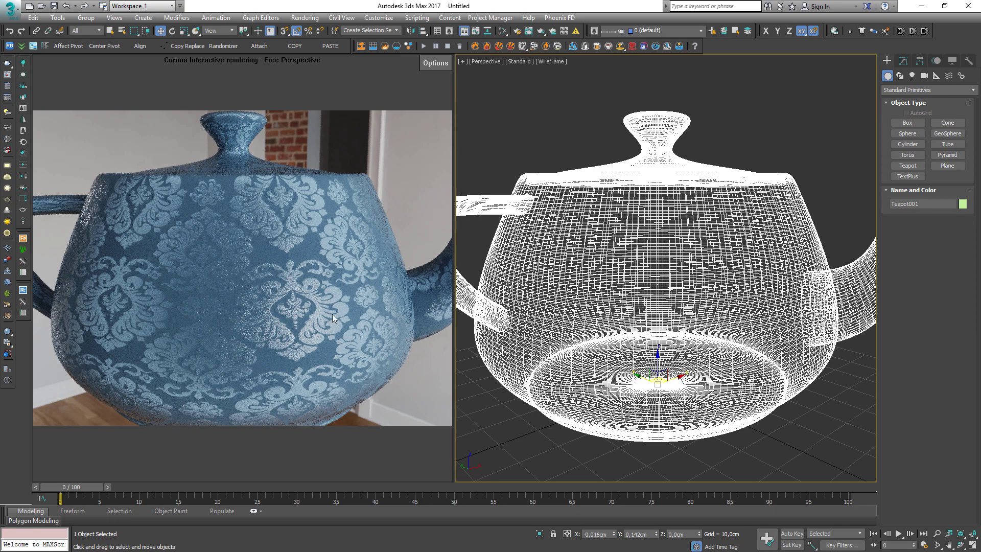
alt+middle_drag(171, 333, 206, 282)
scroll(734, 312, down, 4)
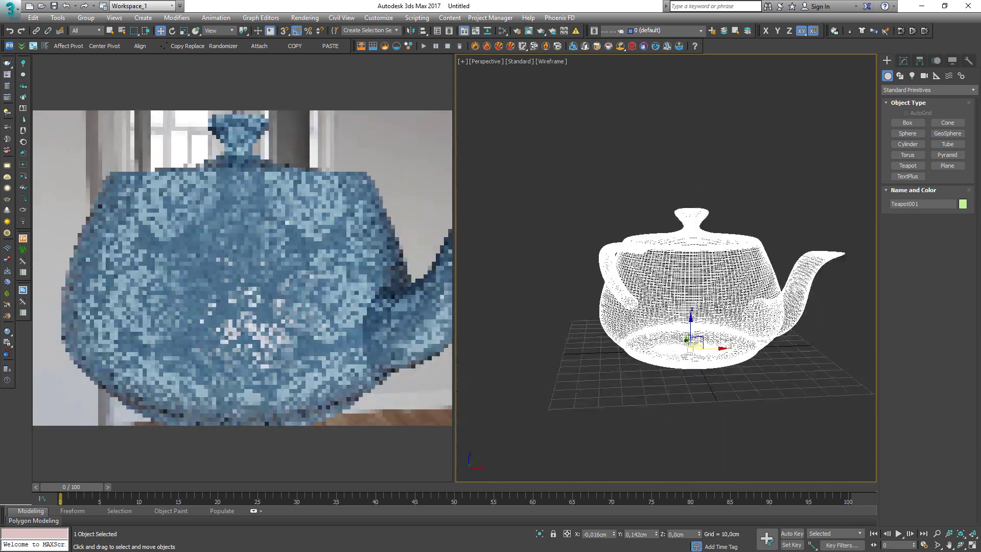
alt+middle_drag(734, 312, 795, 311)
scroll(795, 311, up, 4)
alt+middle_drag(724, 308, 792, 282)
scroll(760, 288, down, 5)
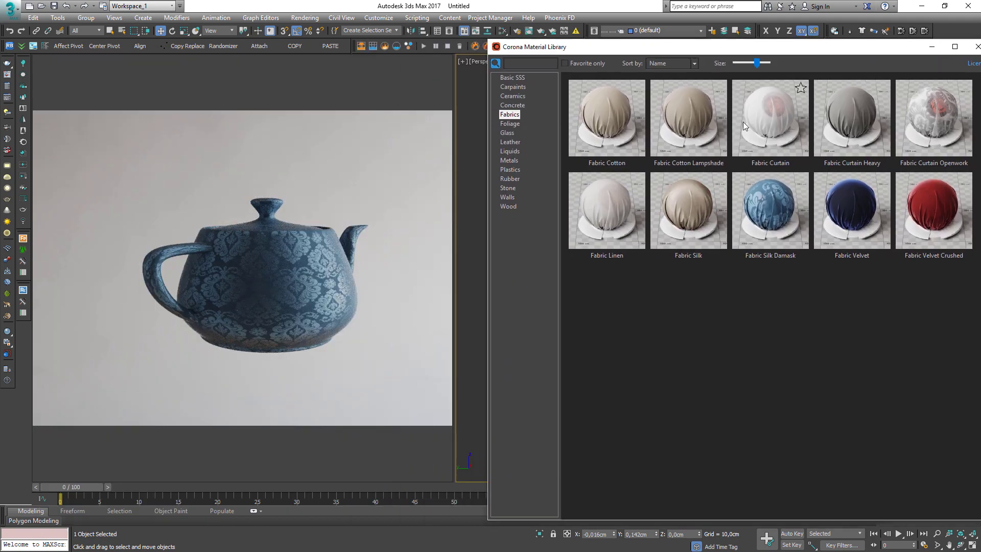
Assign the Glass Safety Frosted material from the Glass category to the teapot and move the library off the viewport.
click(507, 124)
click(508, 133)
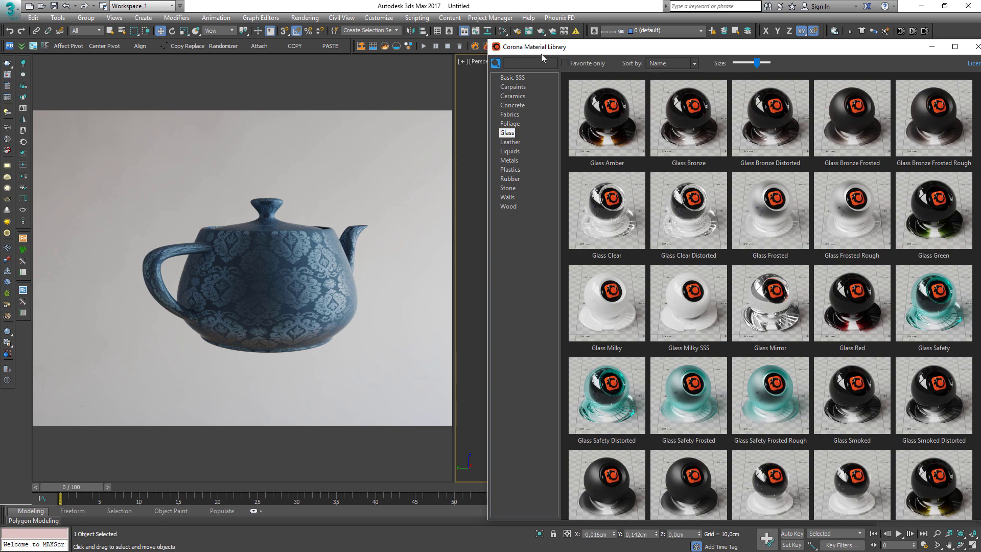
right_click(690, 394)
click(738, 419)
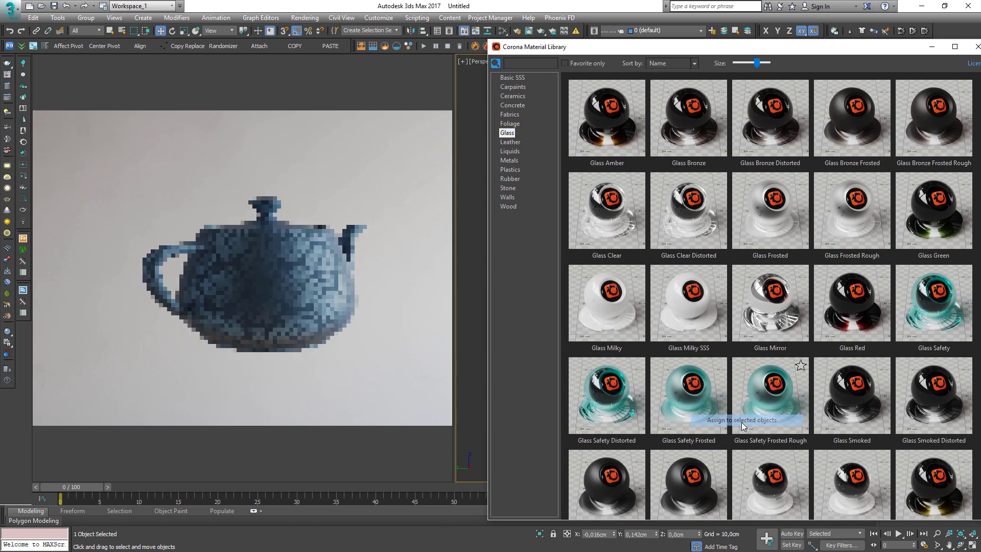
right_click(766, 389)
click(313, 253)
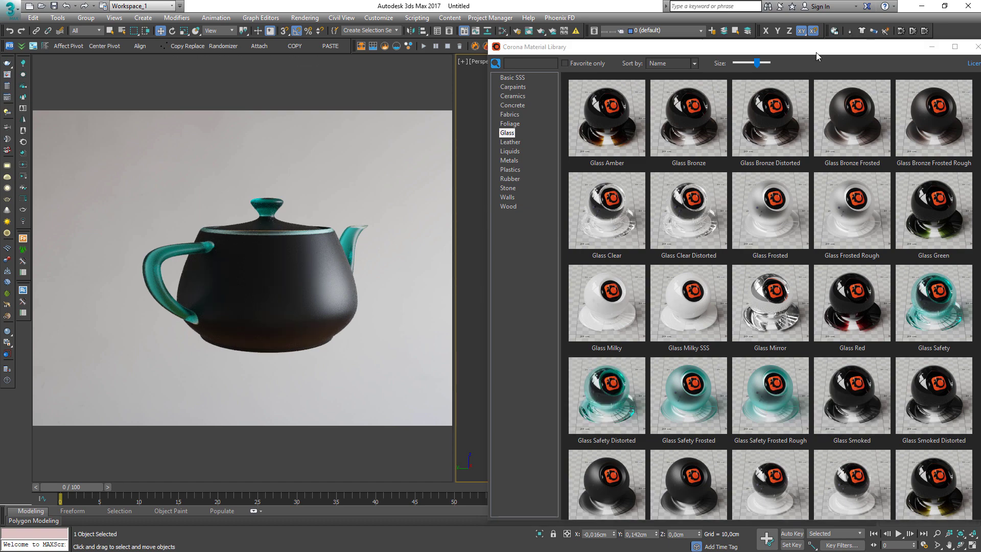
drag(826, 47, 0, 53)
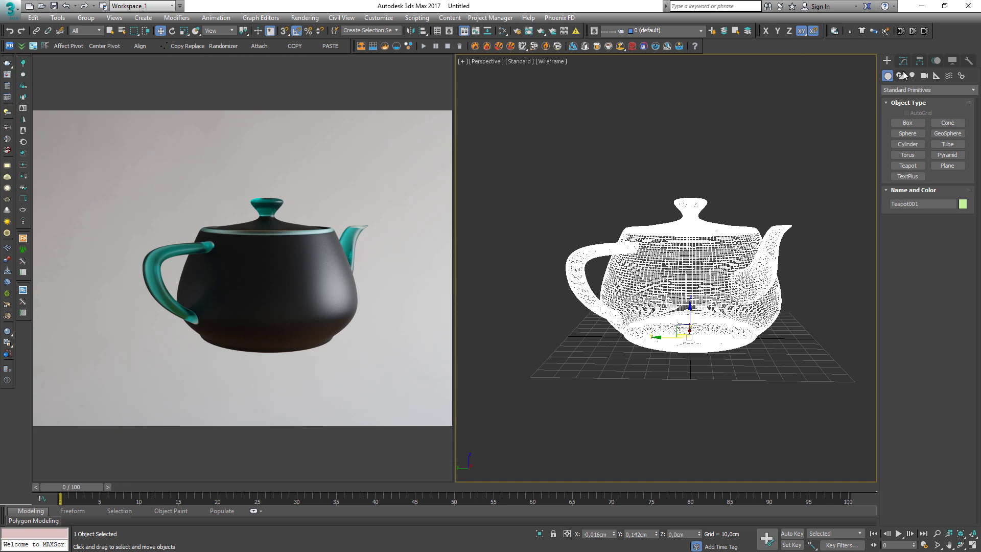
Add a Shell modifier to the teapot and set its outer amount to 0,6 cm.
click(903, 61)
click(912, 92)
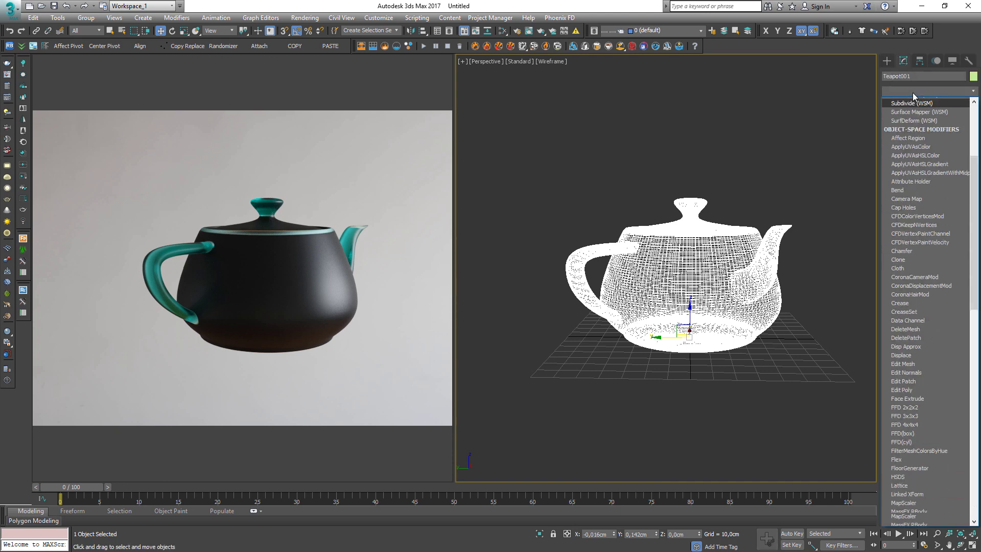
text(sh)
click(930, 215)
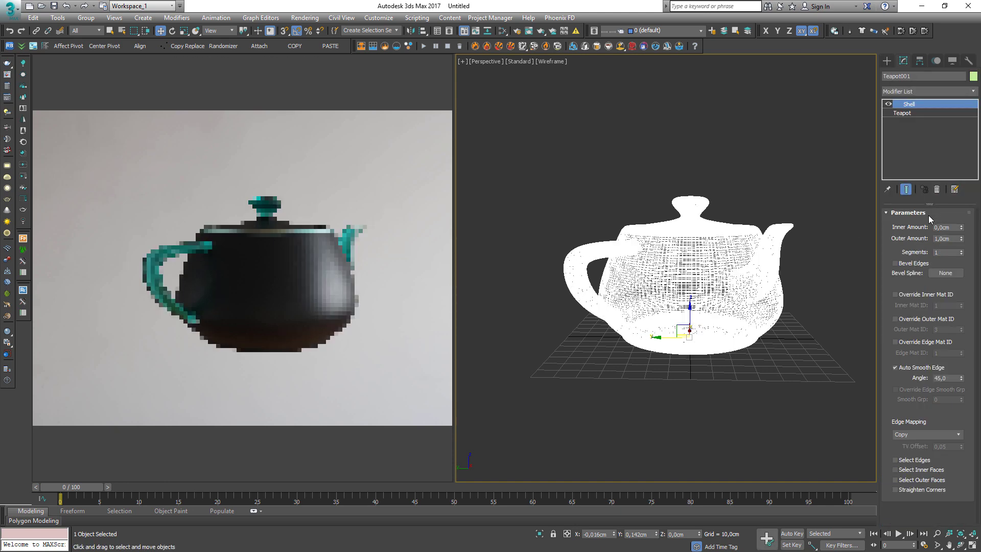
click(945, 238)
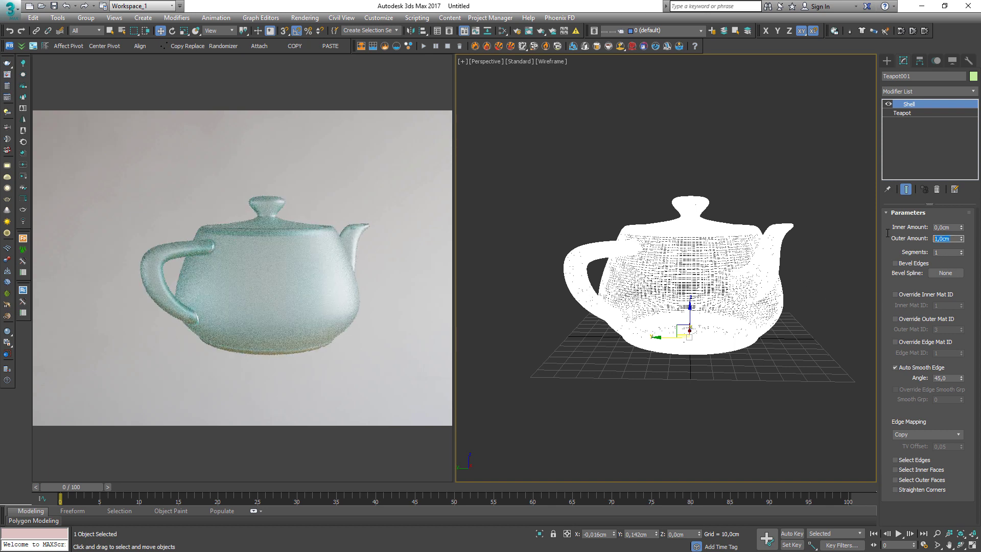
text(0,6)
key(Return)
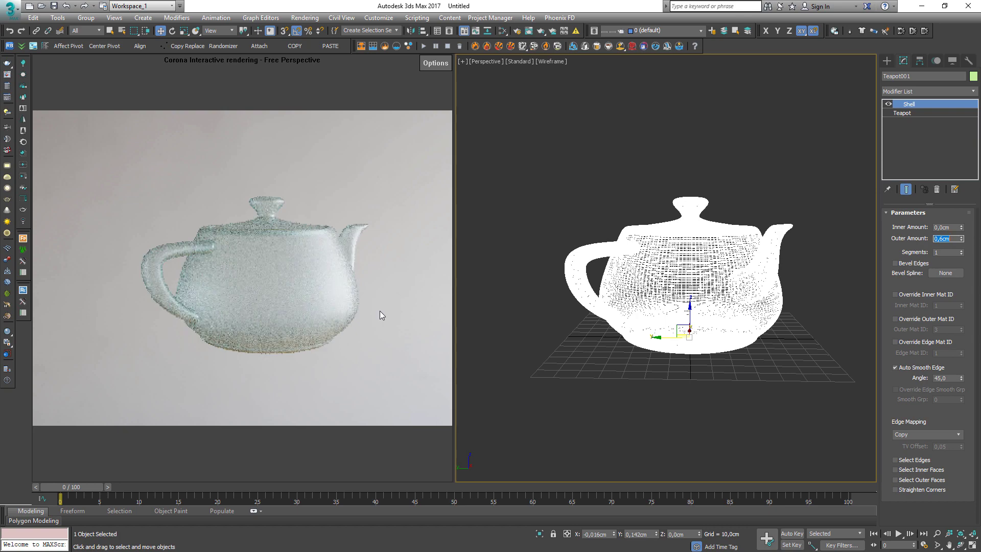
Bring the material library back beside the render, assign Glass Safety Distorted to the teapot and view it from another angle.
drag(602, 62, 852, 47)
mouse_move(563, 242)
alt+middle_down()
mouse_move(443, 257)
mouse_move(565, 252)
alt+middle_up()
right_click(715, 396)
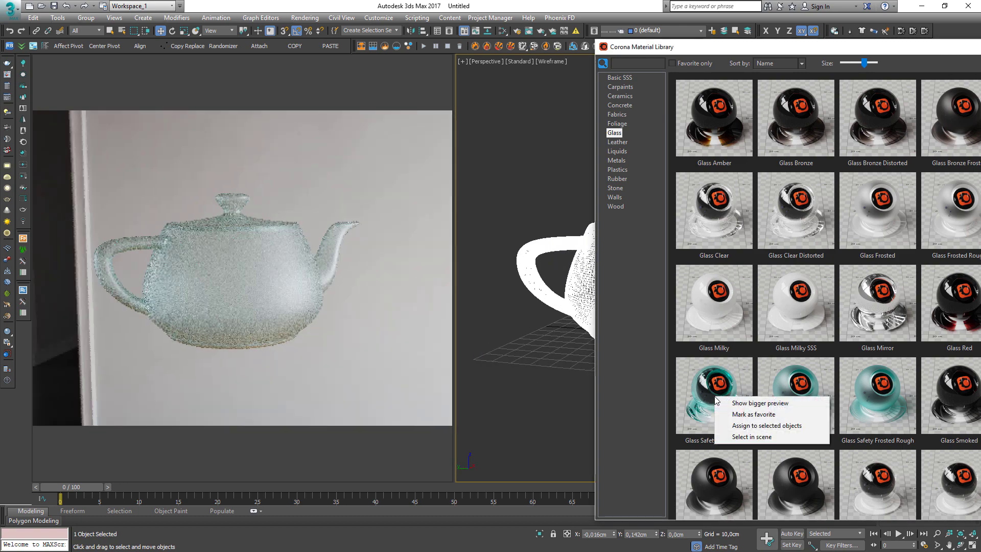
click(763, 428)
alt+middle_drag(420, 302, 464, 275)
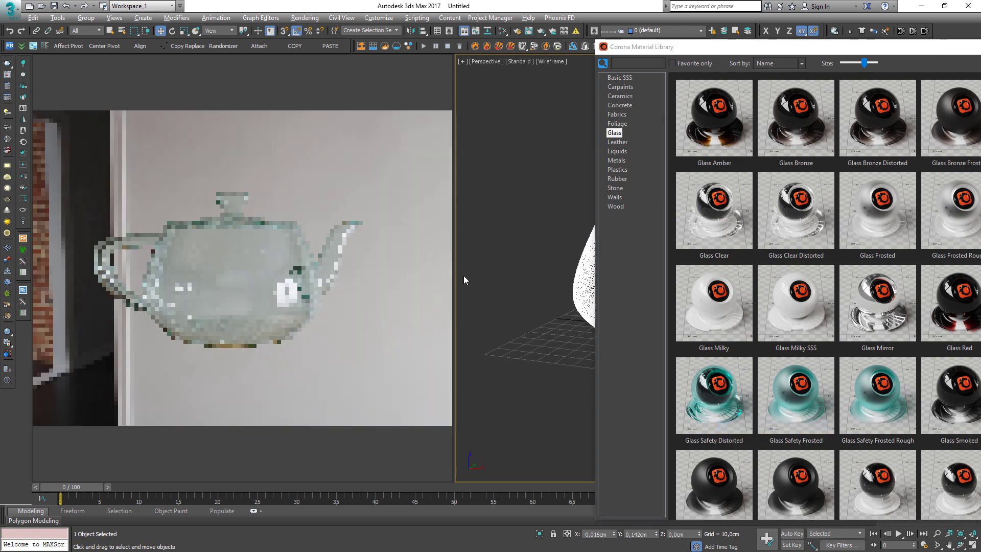
Assign the Glass Amber material to the teapot, followed by Glass Yellow from the same category.
drag(726, 46, 564, 21)
right_click(550, 84)
click(580, 116)
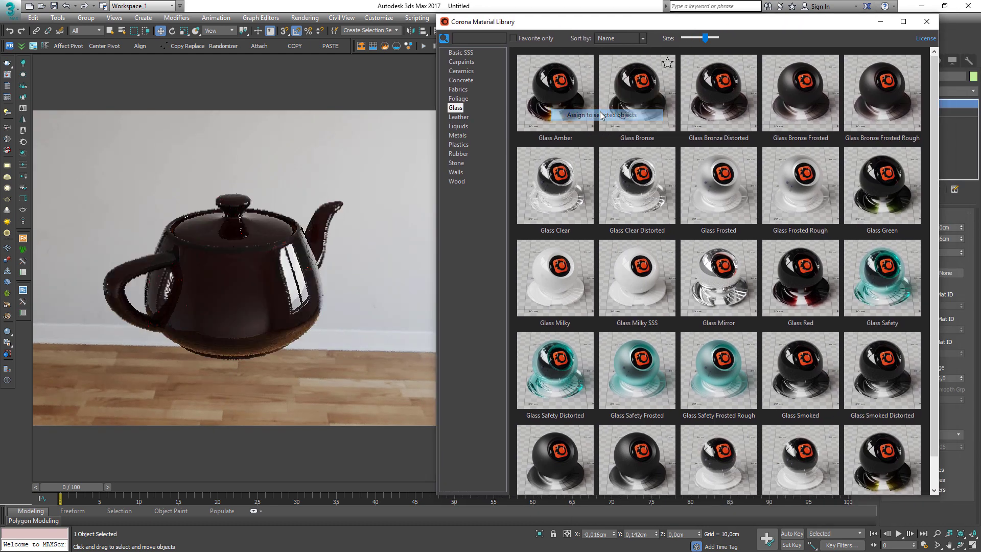
scroll(654, 307, down, 1)
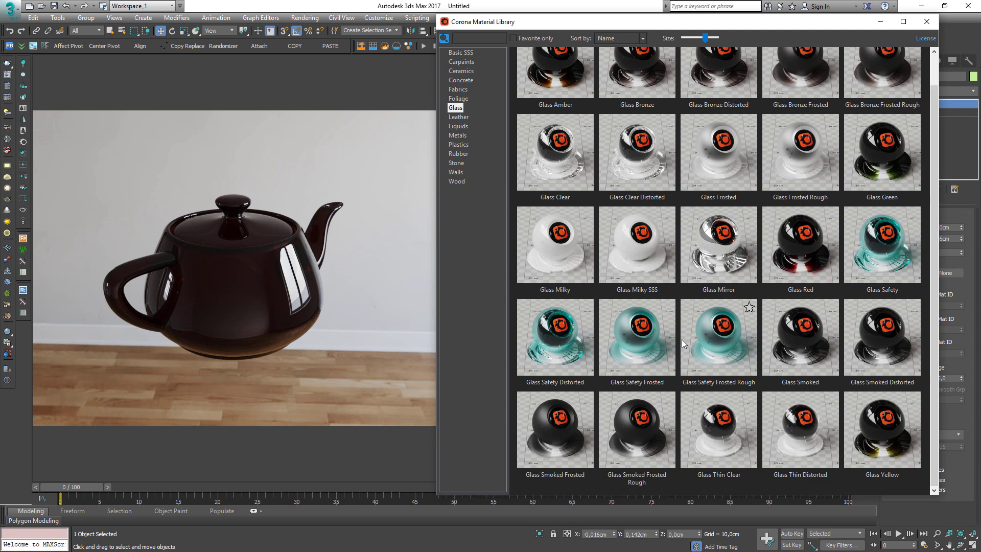
right_click(869, 426)
click(902, 457)
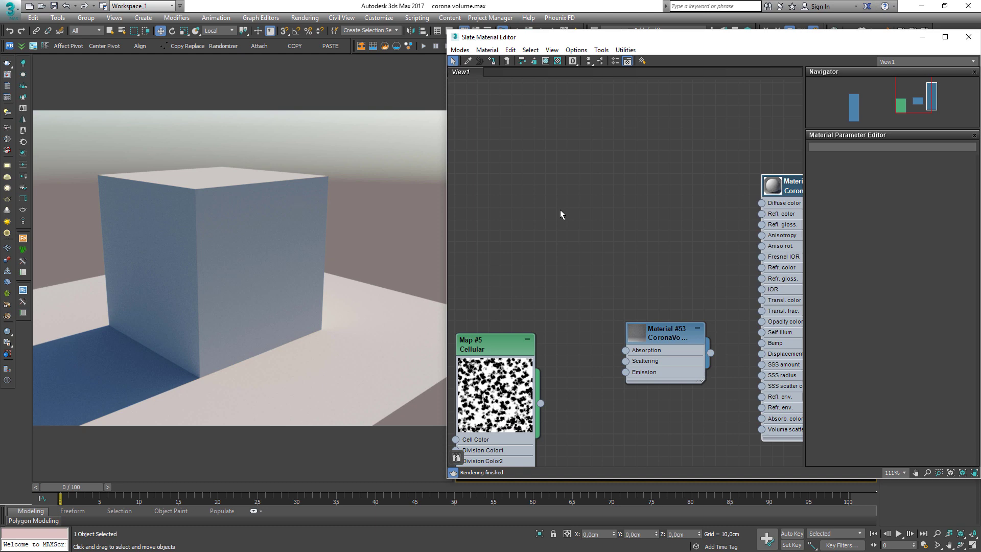
Place the CoronaVolumeMtl node in the free area above the Cellular map and open its volumetric material parameters.
drag(672, 337, 631, 180)
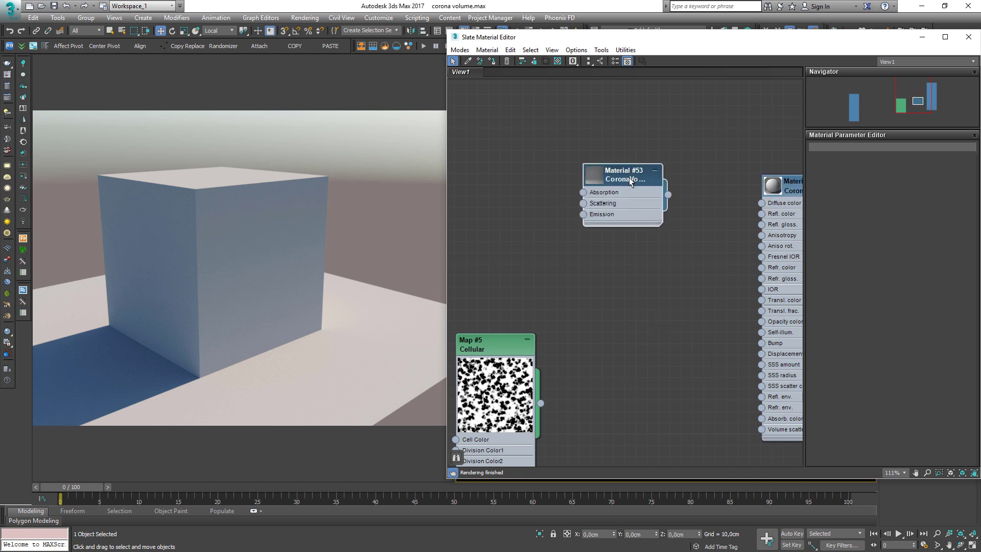
double_click(631, 179)
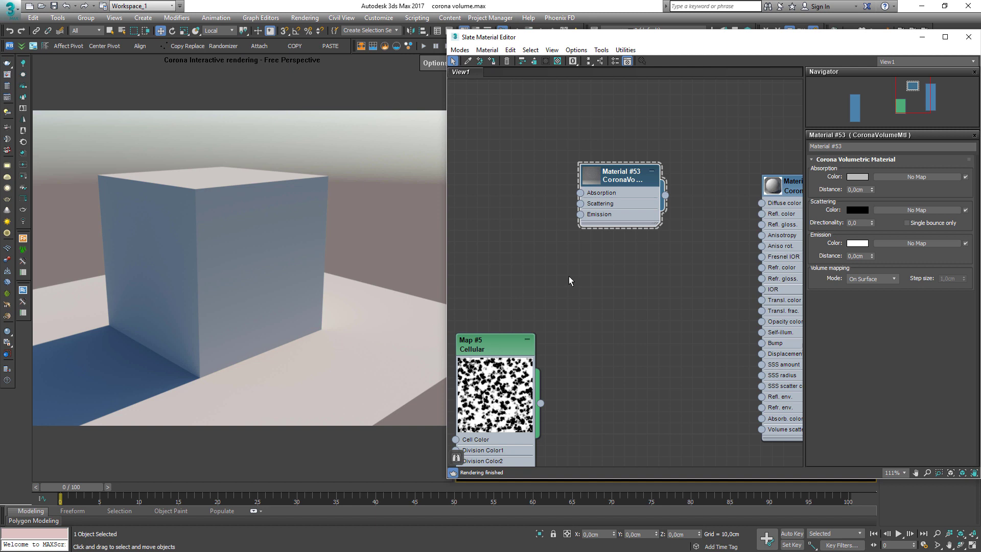
drag(623, 182, 658, 193)
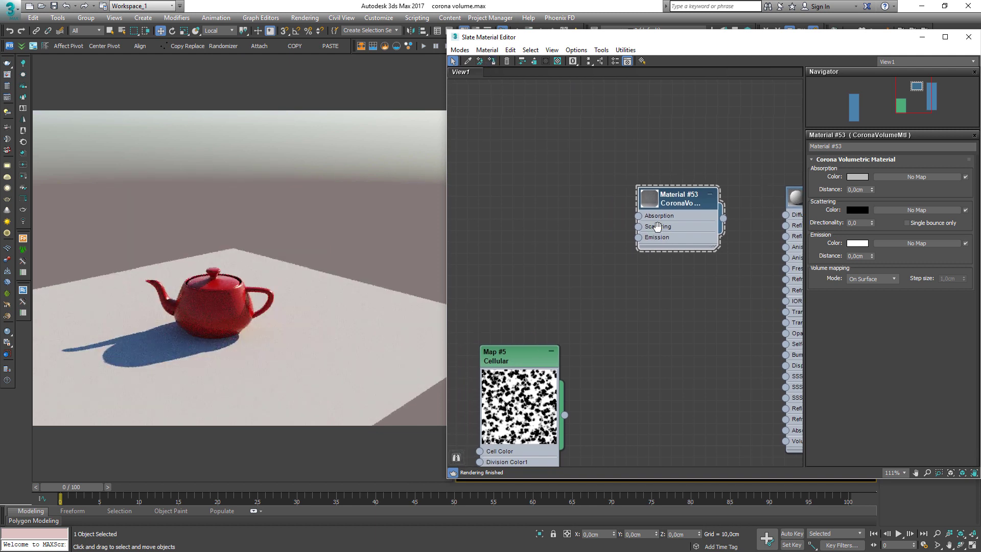
middle_drag(621, 229, 647, 241)
Add a Noise map above the Cellular map and look through its coordinate source options.
right_click(510, 179)
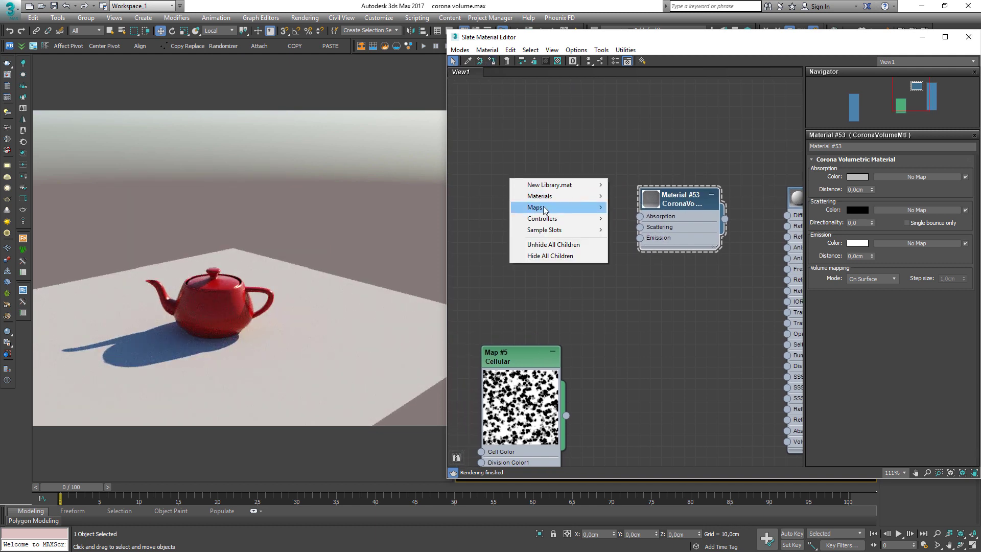
mouse_move(545, 209)
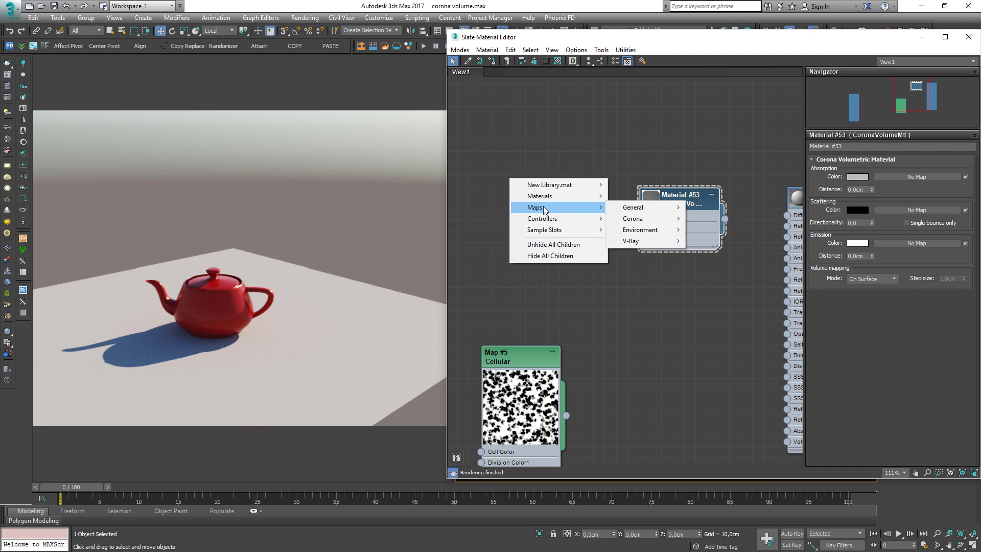
mouse_move(657, 208)
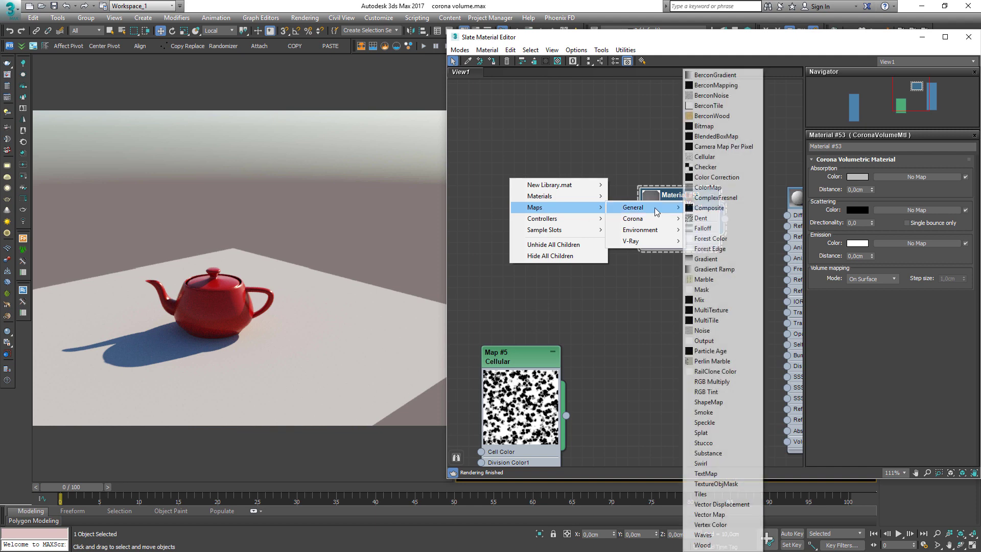
click(715, 330)
drag(536, 173, 539, 176)
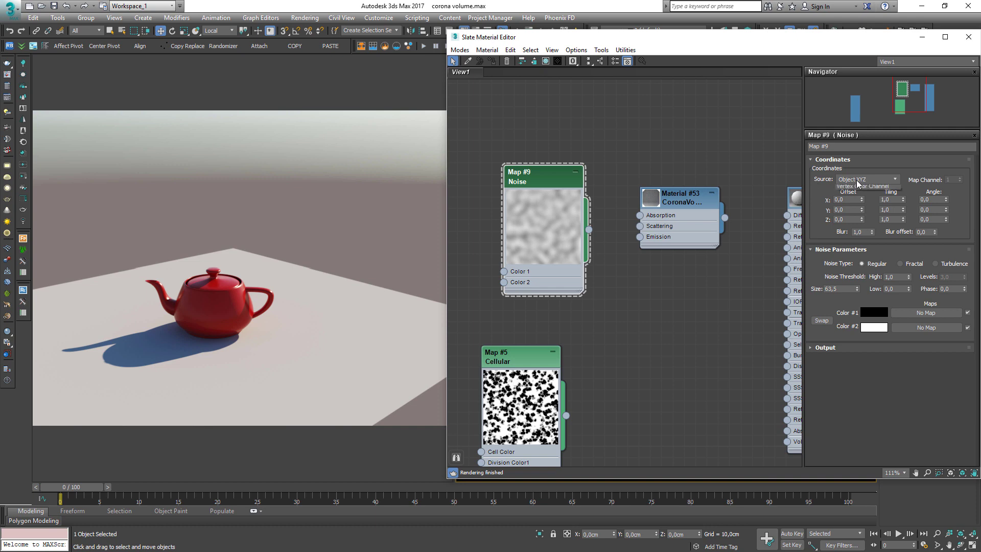
click(856, 180)
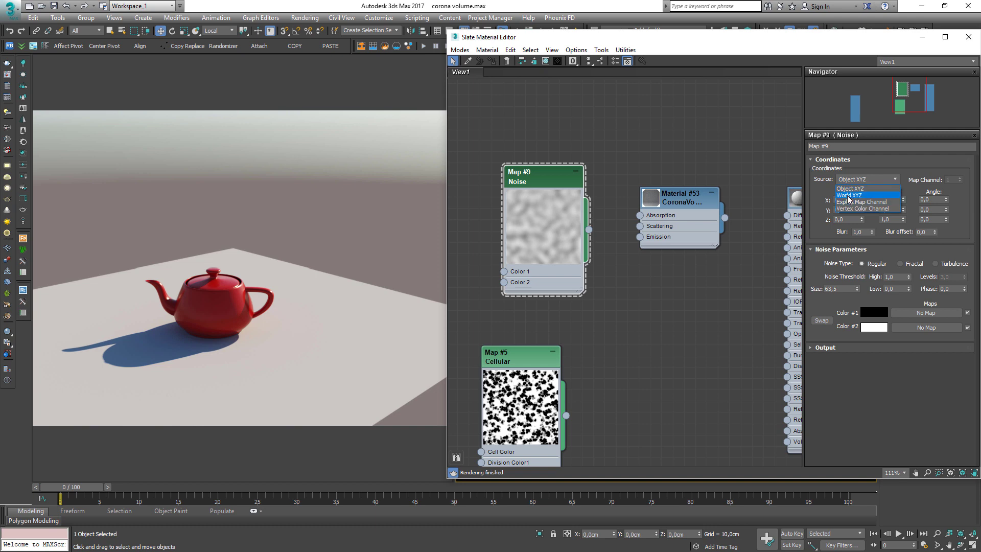
click(552, 228)
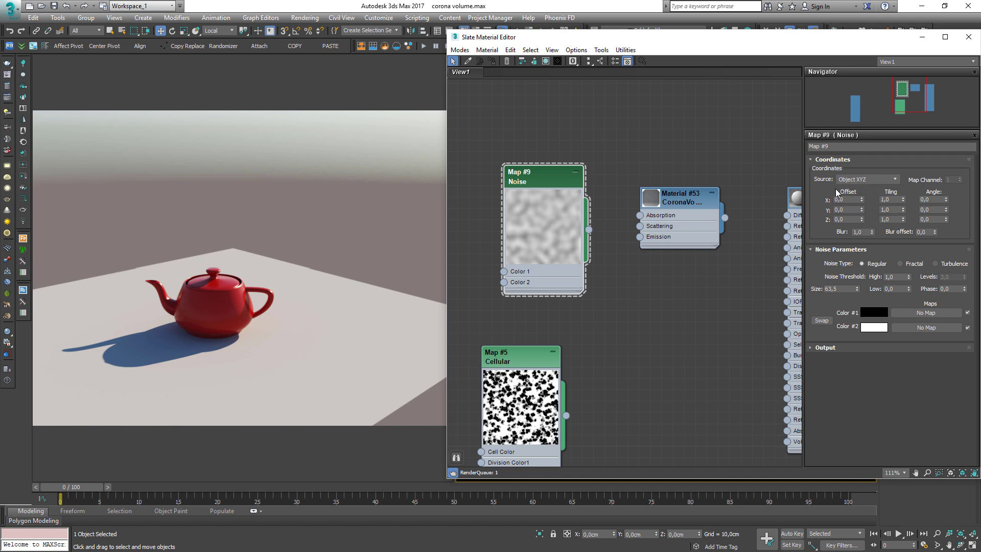
drag(552, 228, 535, 242)
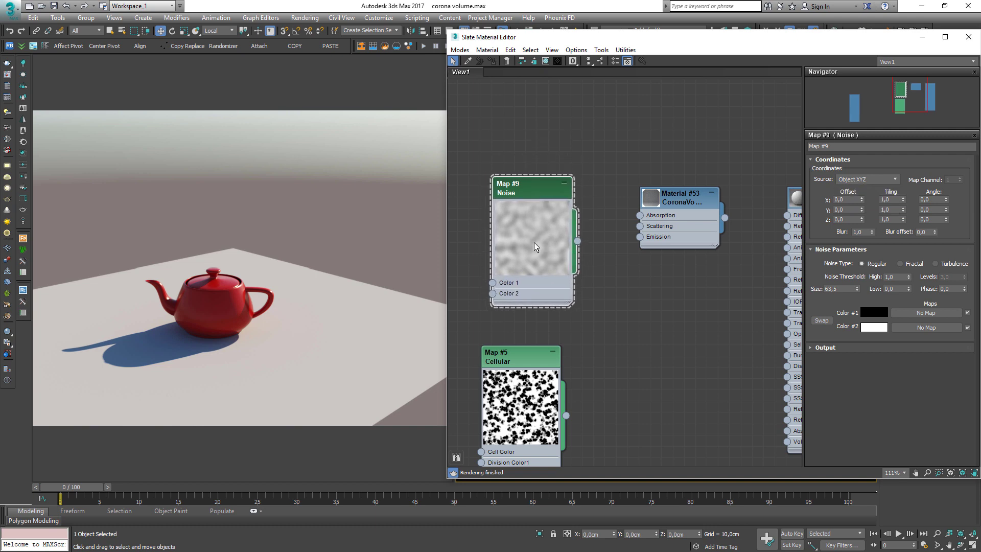
Browse the general map types once more and delete the Noise map from the node view.
click(512, 364)
click(529, 183)
right_click(533, 127)
mouse_move(572, 159)
mouse_move(672, 160)
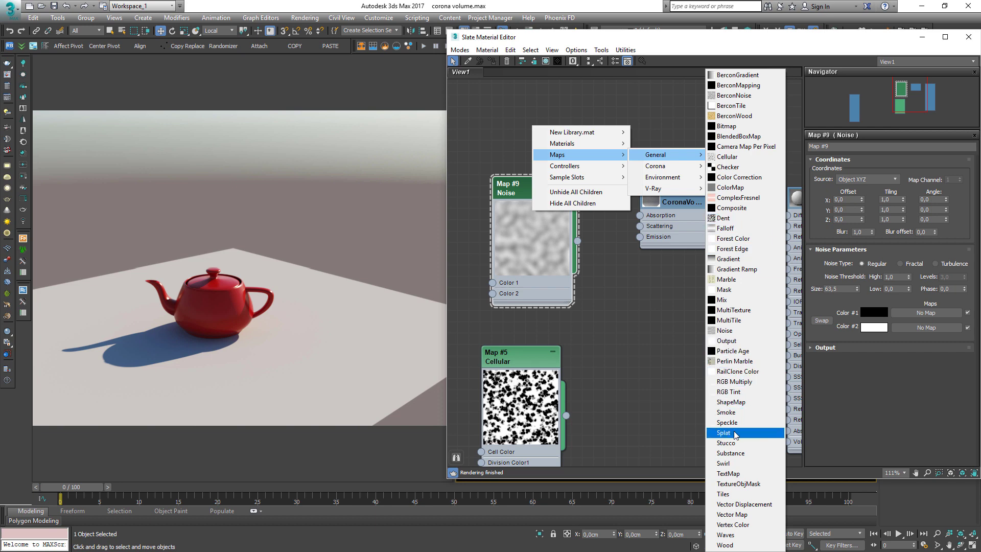
click(342, 208)
click(533, 186)
key(Delete)
Rearrange the Cellular map and CoronaVolumeMtl nodes, show the volume material's parameters and shift the material editor clear of its current position.
drag(507, 389, 543, 353)
click(675, 201)
double_click(674, 201)
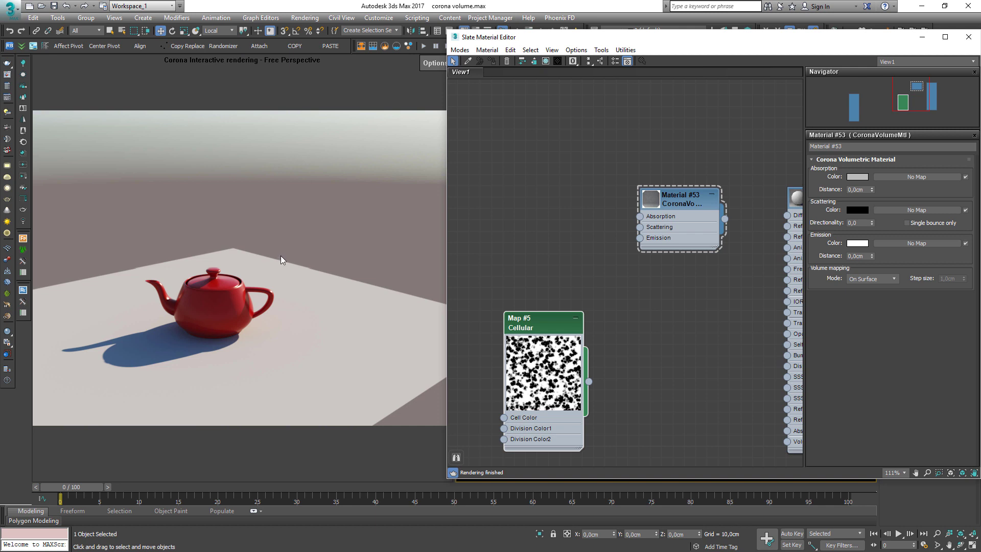
drag(674, 199, 674, 166)
drag(684, 34, 659, 49)
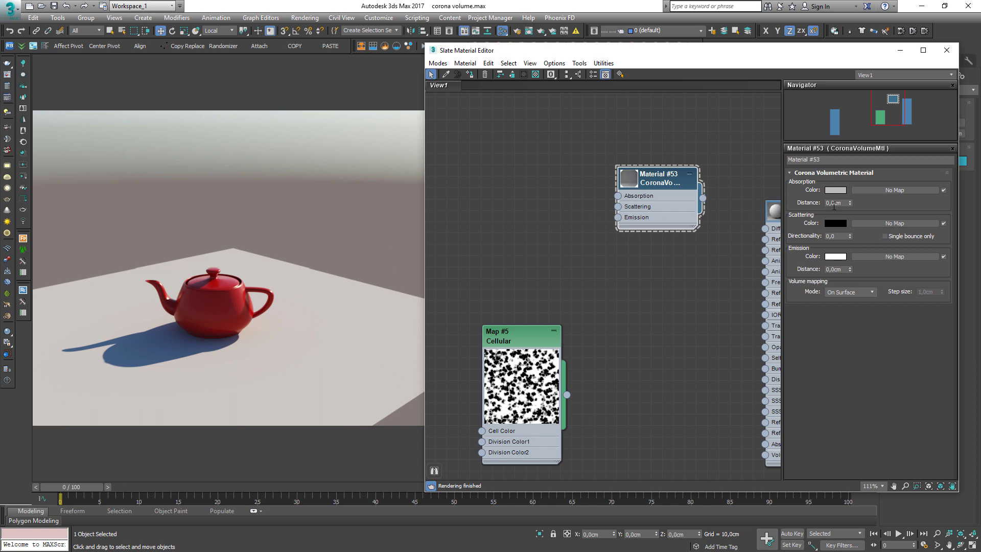
Open the absorption colour selector beside the volume parameters and try absorption distances of 10 cm and 100 cm.
mouse_move(834, 189)
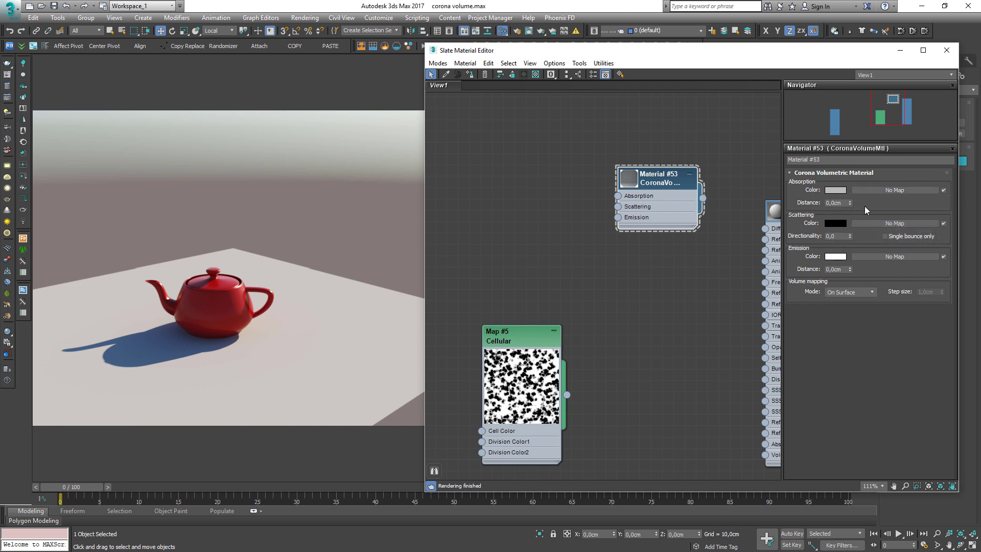
click(837, 190)
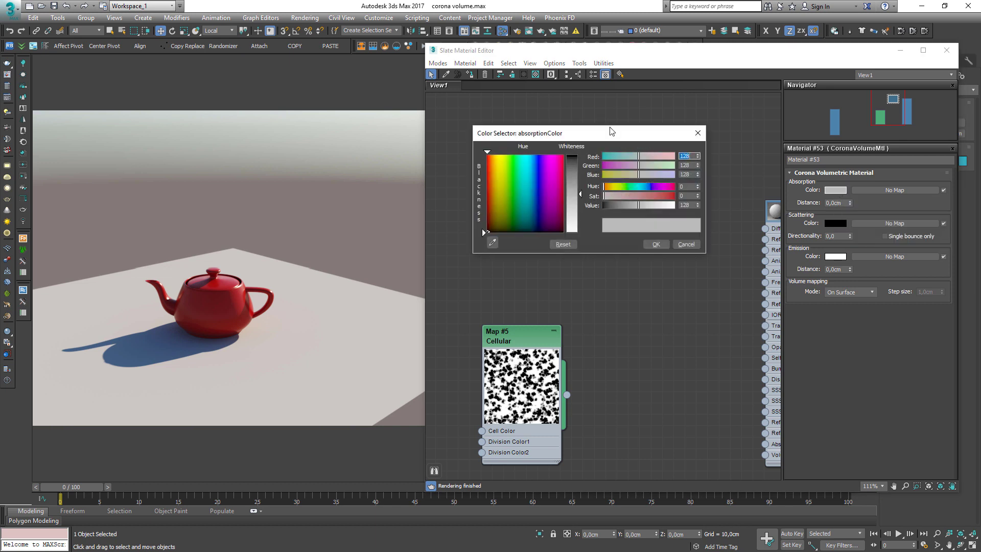
drag(610, 128, 569, 101)
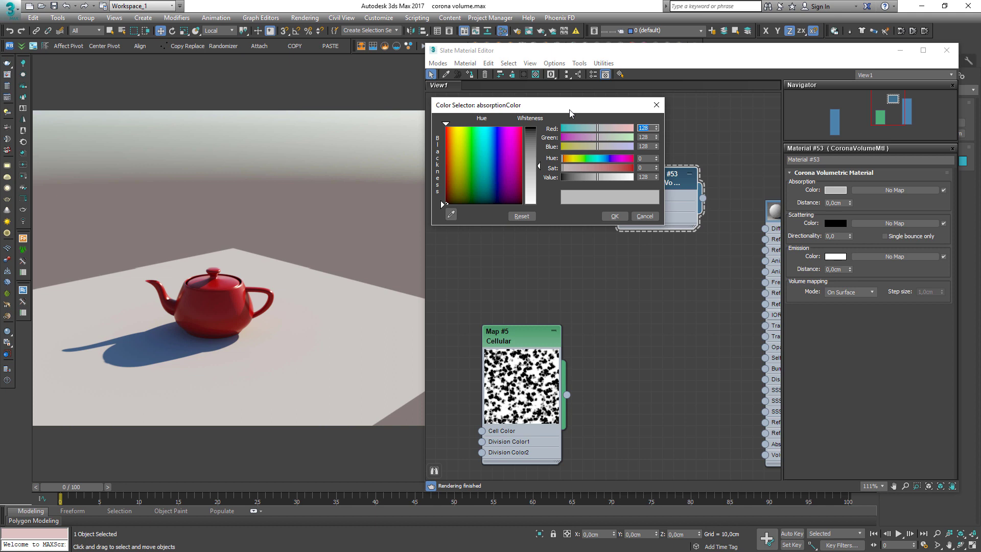
click(832, 203)
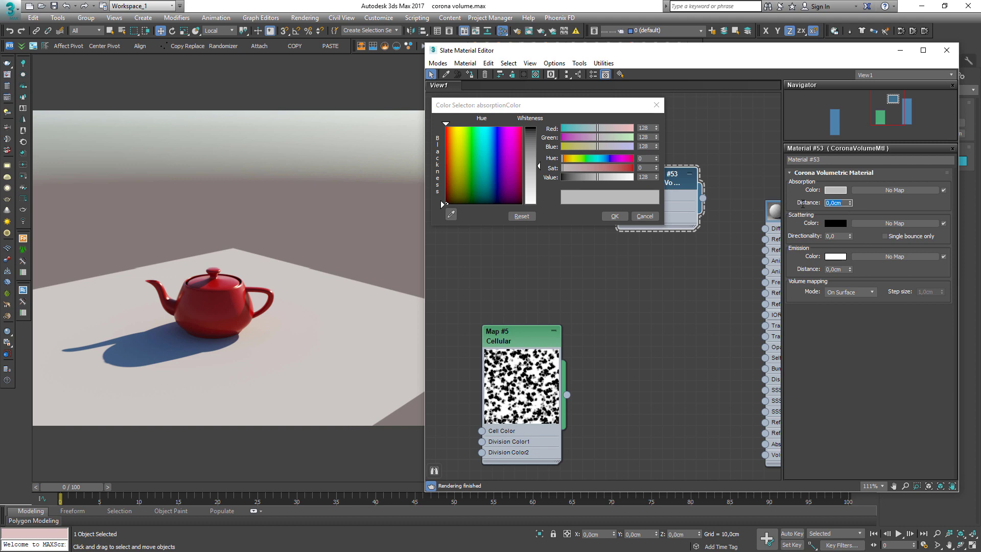
click(644, 176)
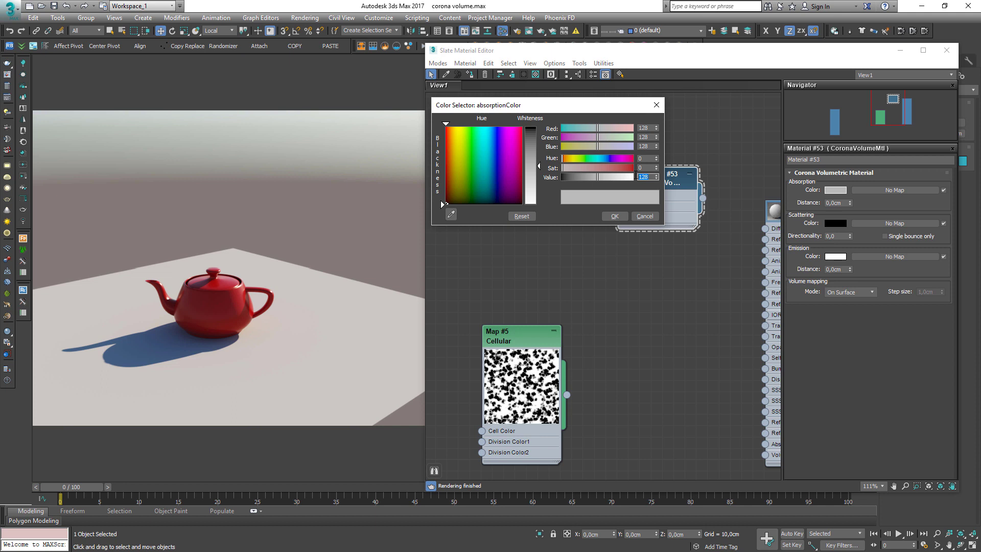
click(797, 202)
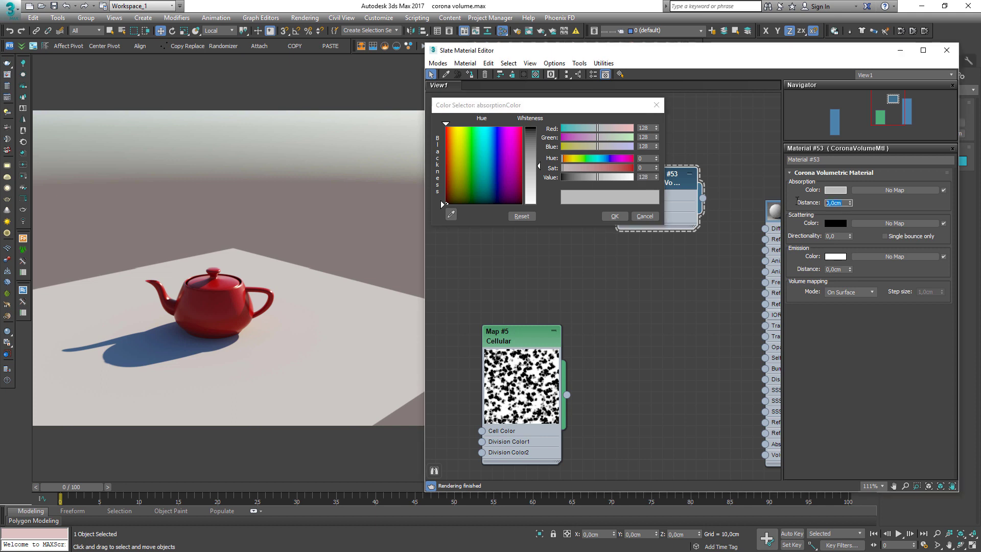
text(10)
key(Return)
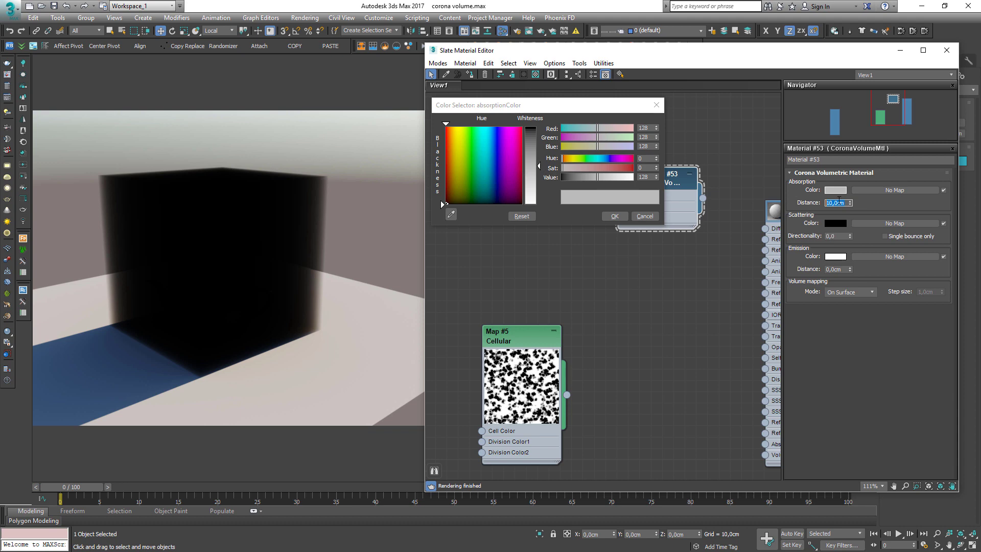
text(100)
key(Return)
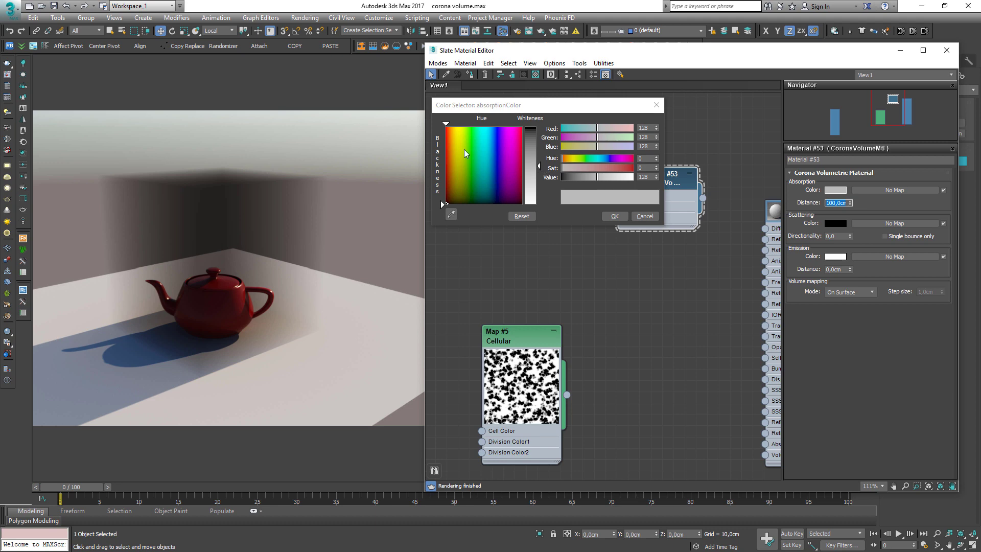
Try a green, a blue and a near-black absorption colour on the volumetric material.
drag(464, 149, 468, 136)
drag(540, 166, 540, 140)
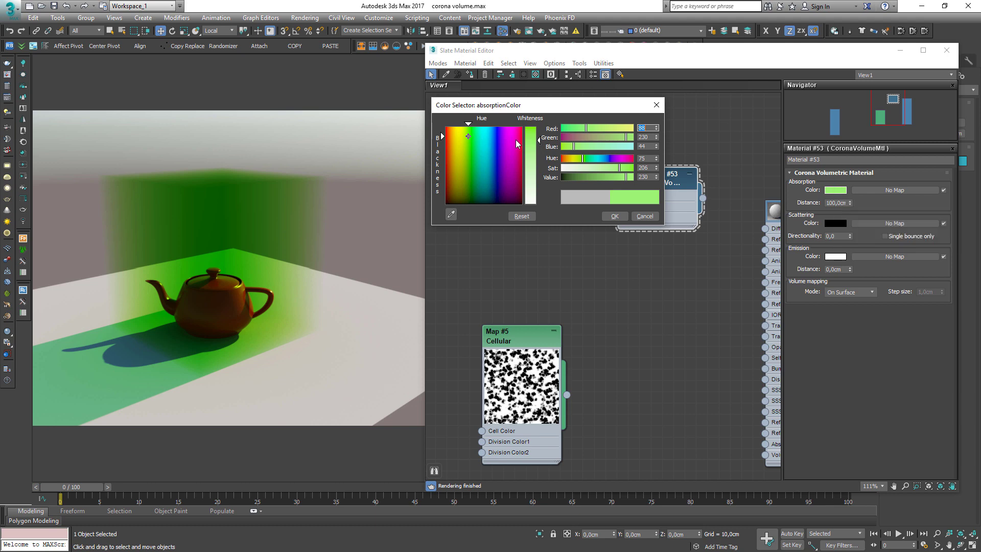
drag(498, 156, 493, 142)
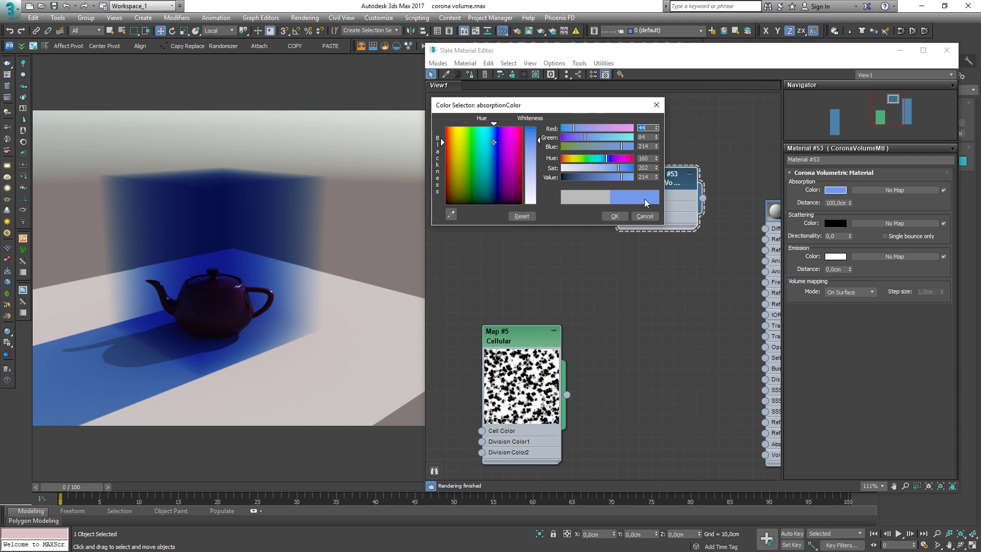
drag(500, 167, 444, 204)
mouse_move(538, 139)
mouse_down()
mouse_move(539, 194)
mouse_move(538, 131)
mouse_up()
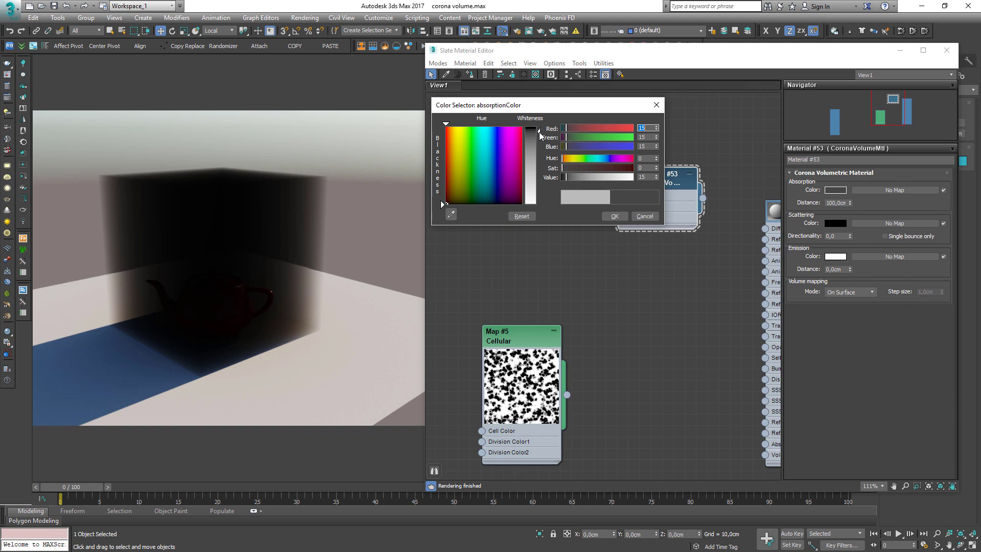
Return the absorption colour to neutral grey with a value of 128 and accept it.
drag(539, 132, 539, 155)
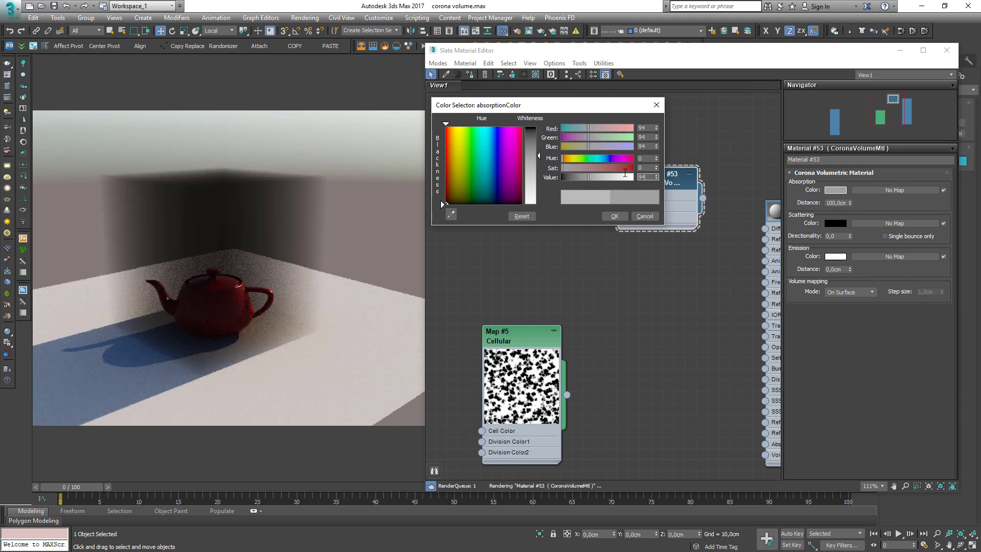
text(128)
key(Return)
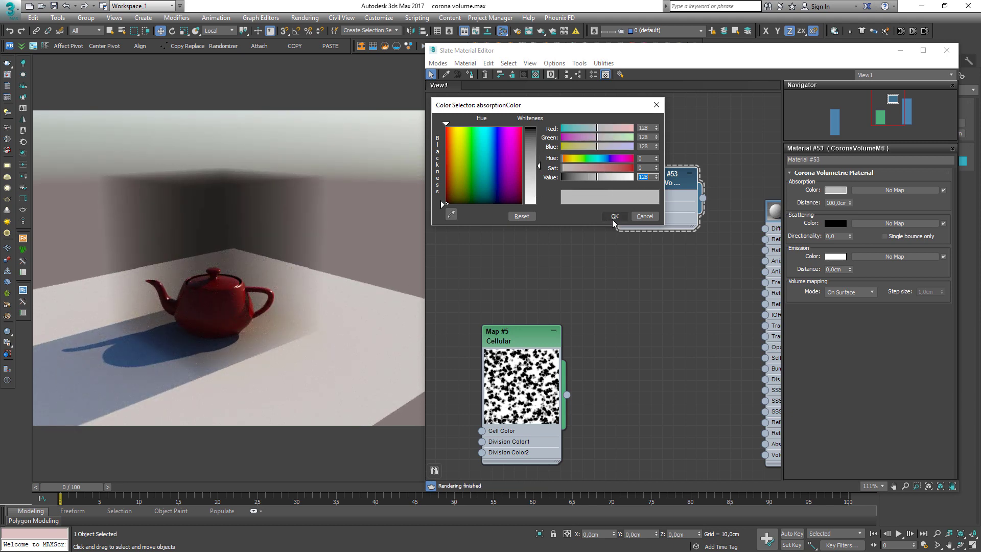
click(614, 217)
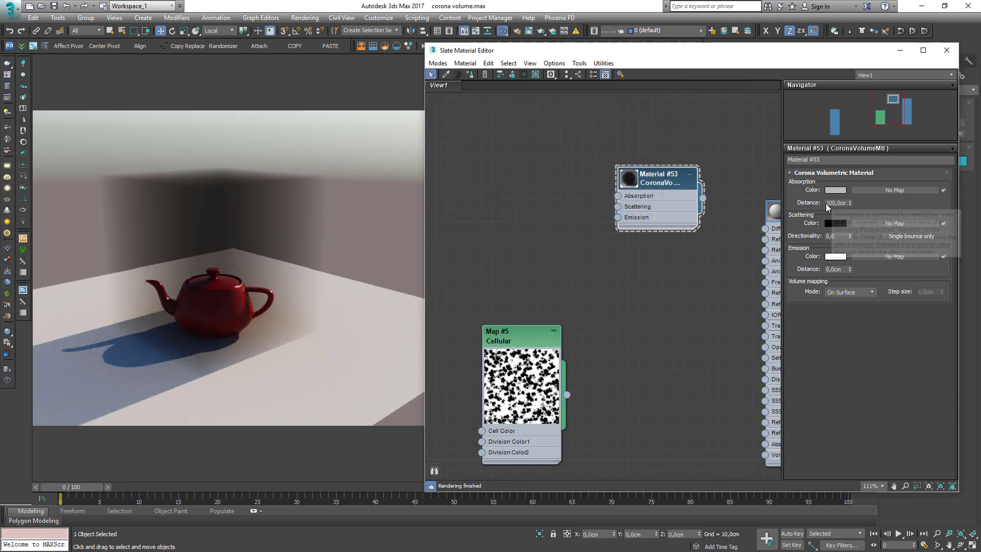
Try absorption distances of 1000 cm and 20 cm, and settle on 25 cm.
double_click(827, 203)
text(10)
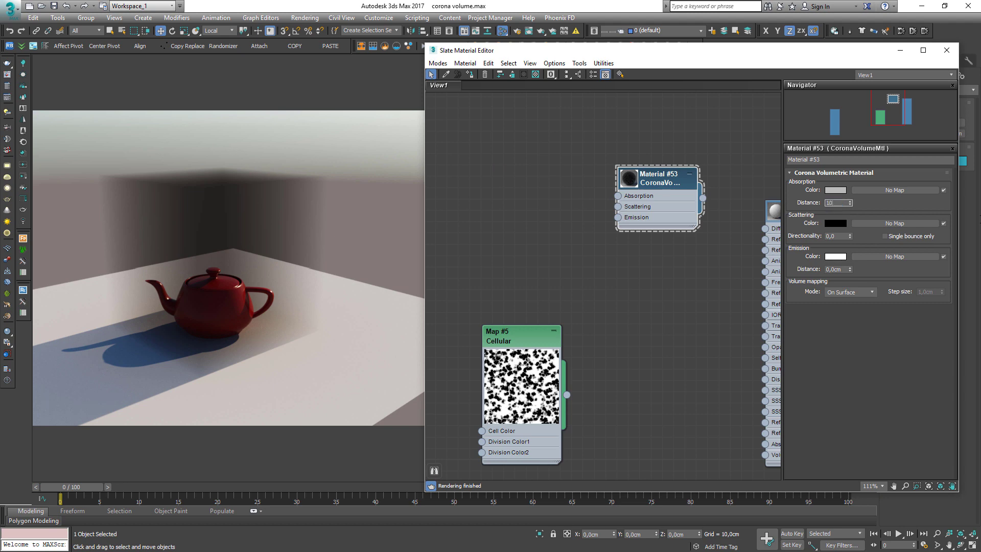
text(00)
key(Return)
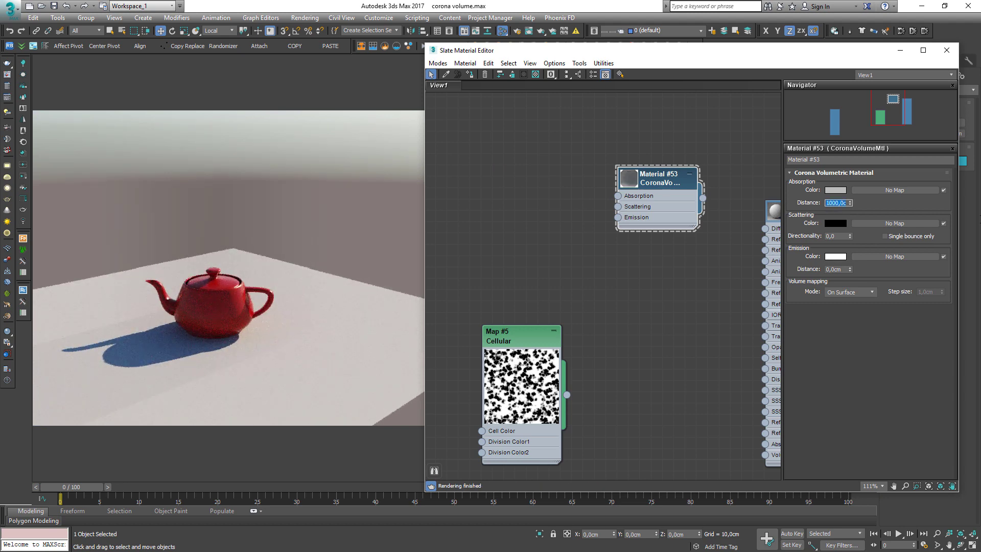
text(20)
key(Return)
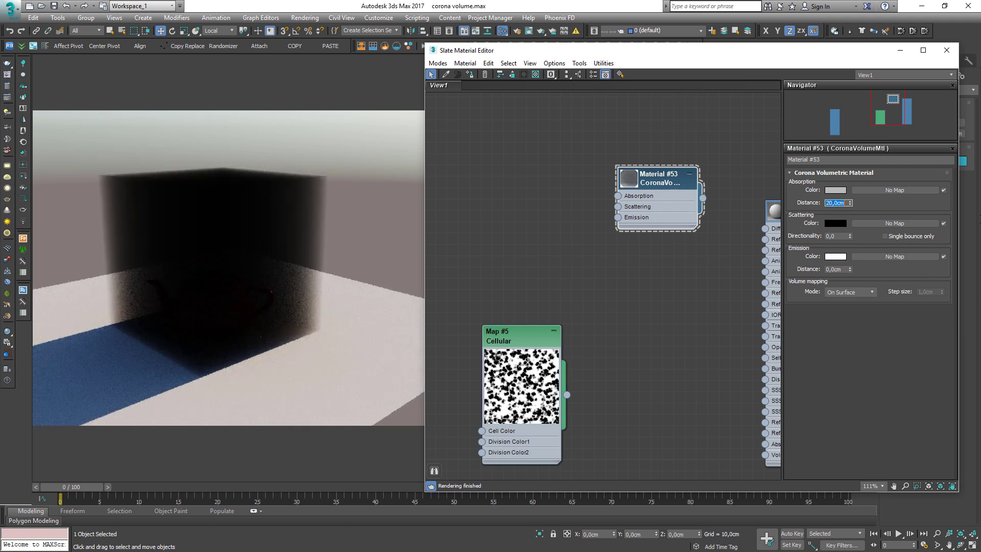
text(25)
key(Return)
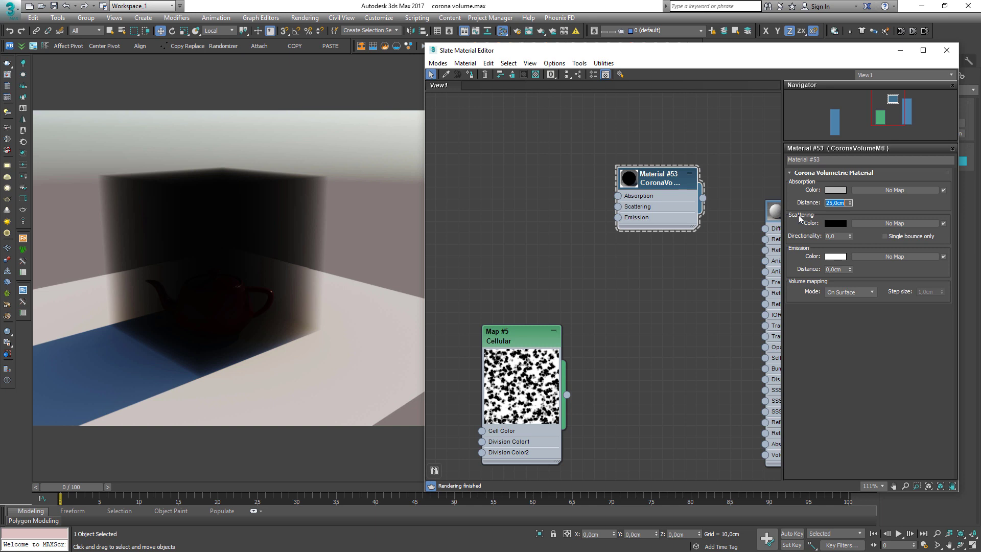
Set the volumetric material's scattering colour to light grey with a value of 200 and accept it.
click(829, 224)
drag(540, 129, 538, 191)
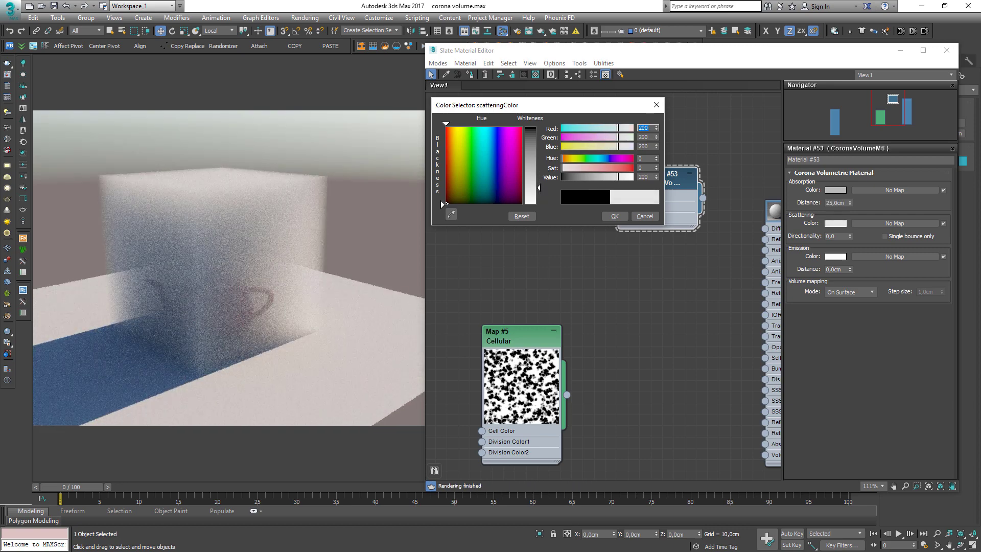
click(615, 216)
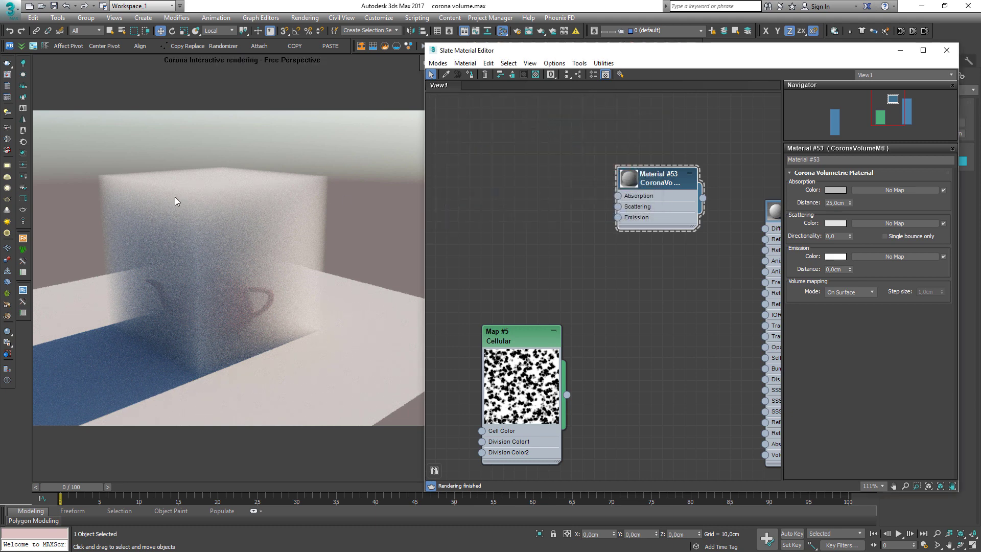
Try scattering directionality values of 0,5 and -0,5, and restore it to 0,0.
double_click(828, 236)
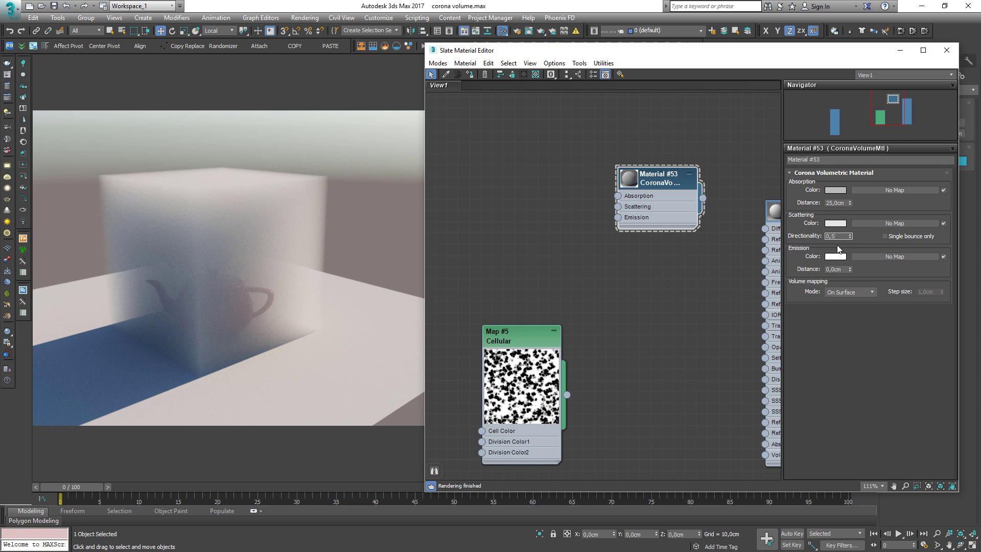
key(Return)
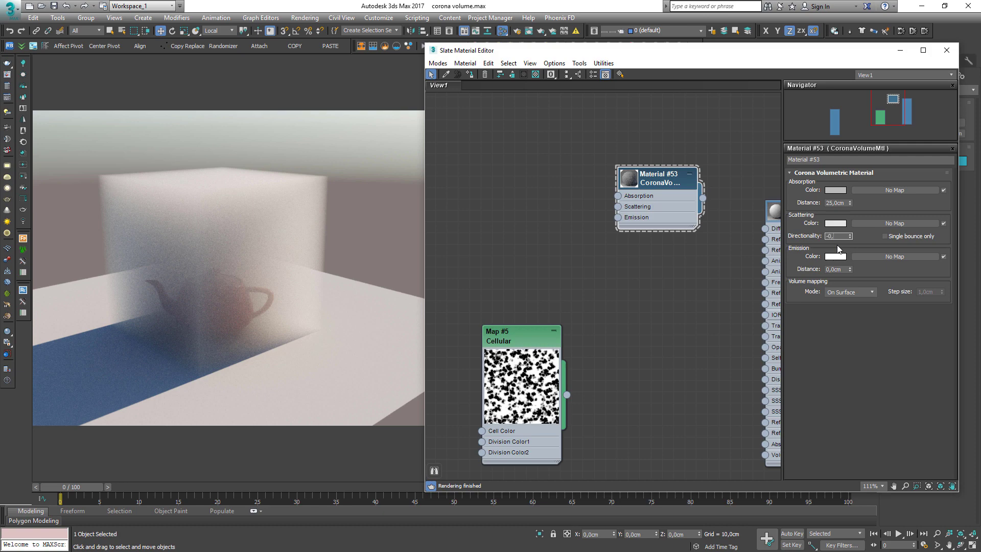
text(5)
key(Return)
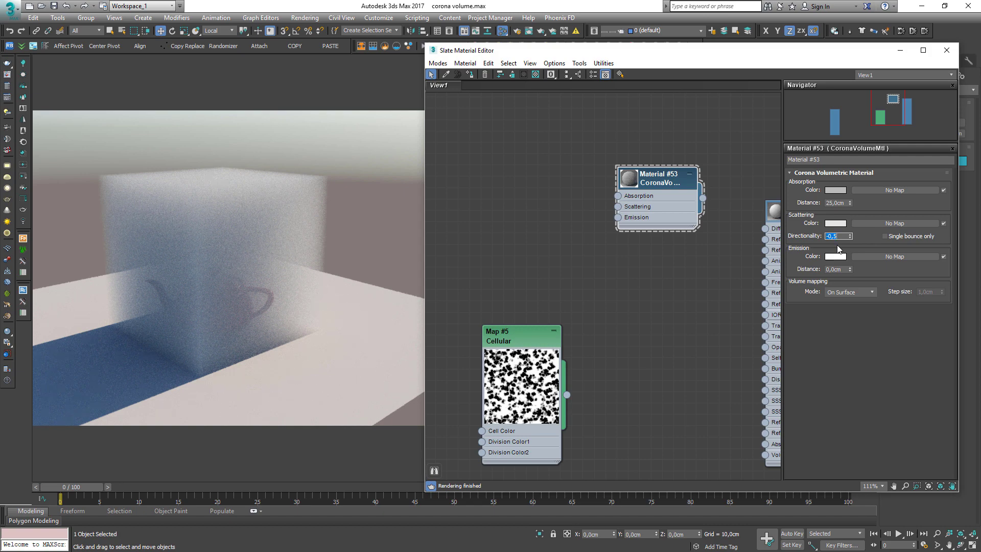
key(Return)
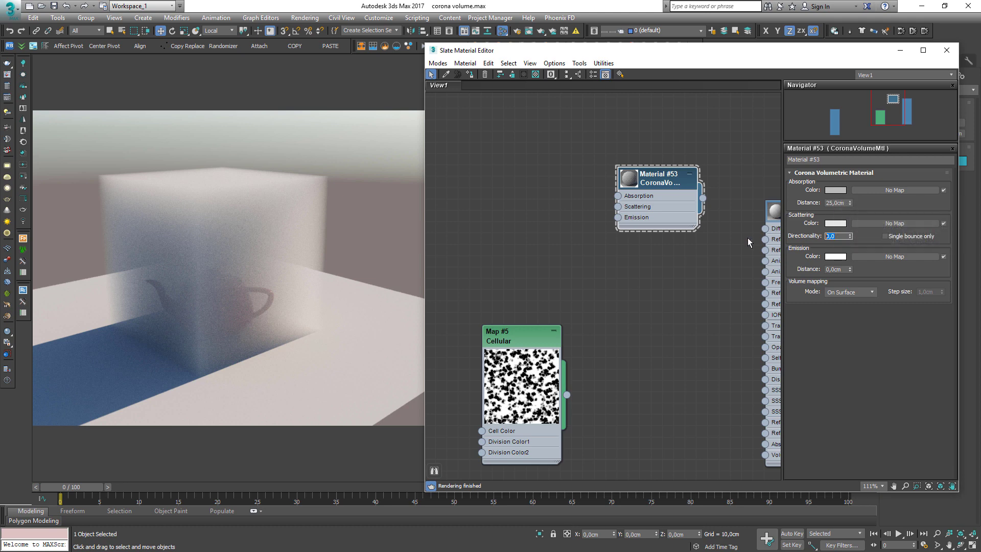
Set the volumetric material's scattering colour to a saturated pink of about red 229, green 14, blue 80 and accept it.
click(834, 223)
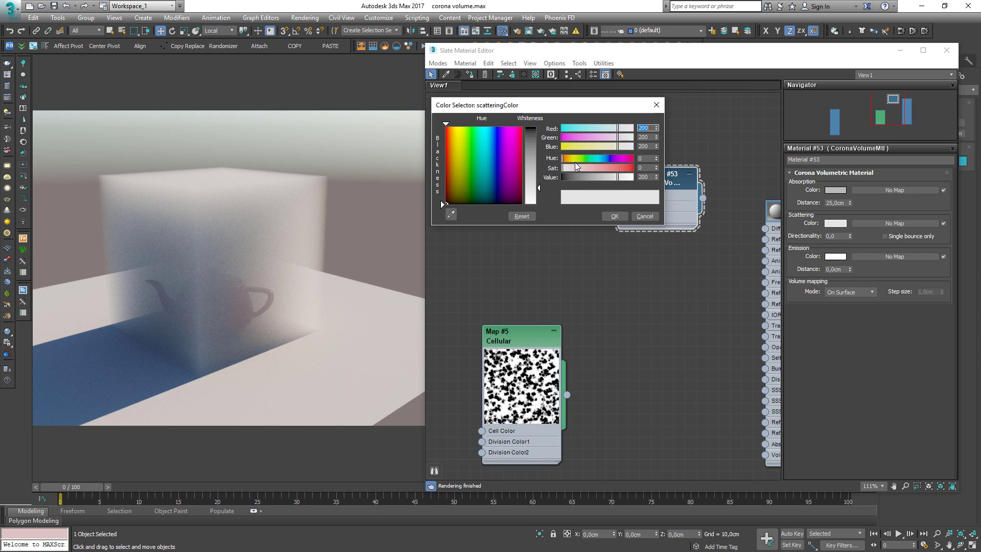
mouse_move(506, 155)
mouse_down()
mouse_move(518, 131)
mouse_move(518, 144)
mouse_up()
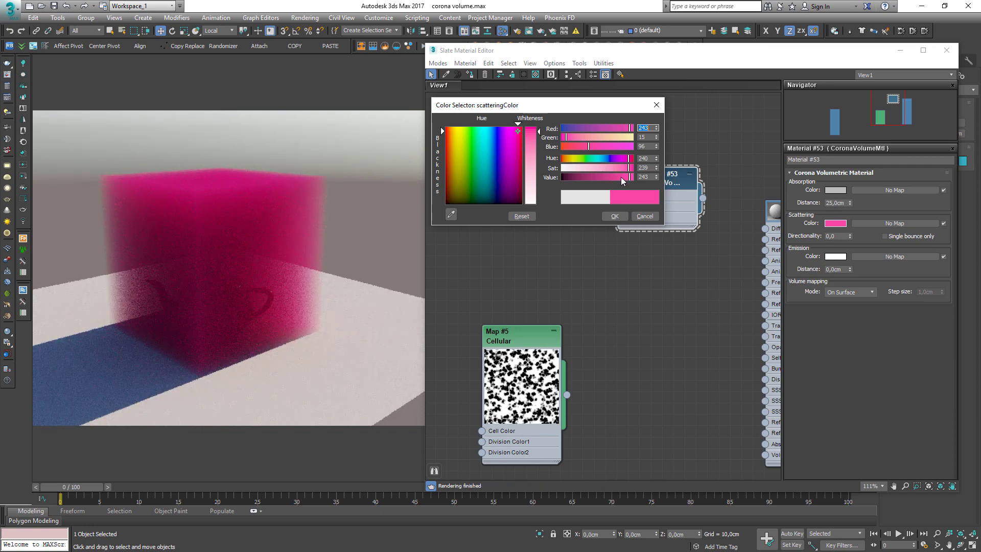
drag(629, 160, 623, 180)
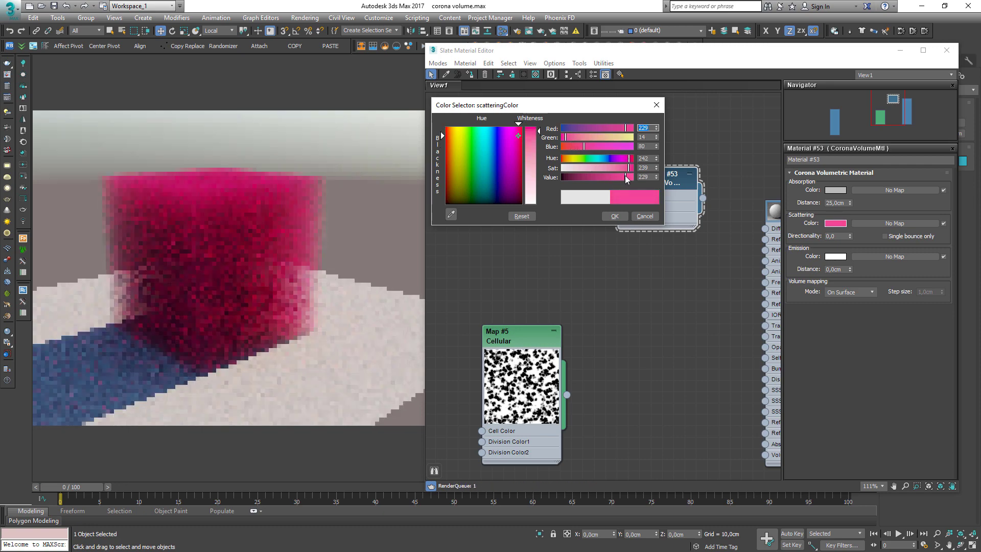
click(614, 216)
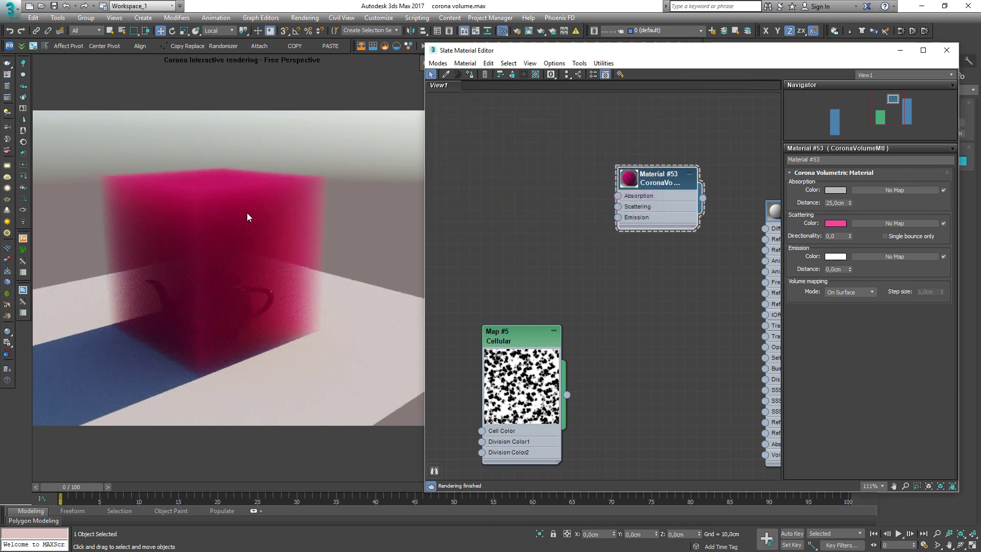
Try short absorption distances of 10 cm, 2 cm and 1 cm on the volumetric material.
double_click(845, 202)
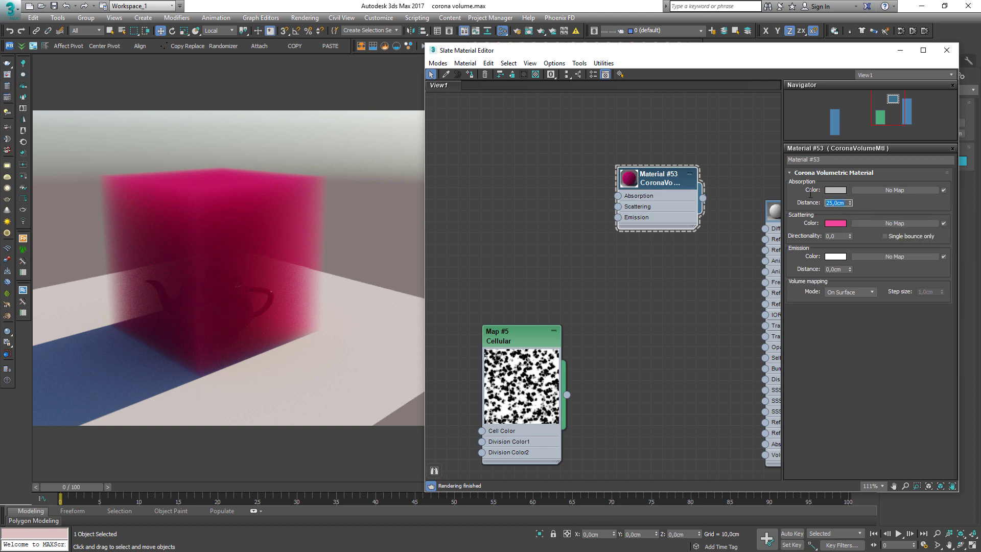
text(10)
key(Return)
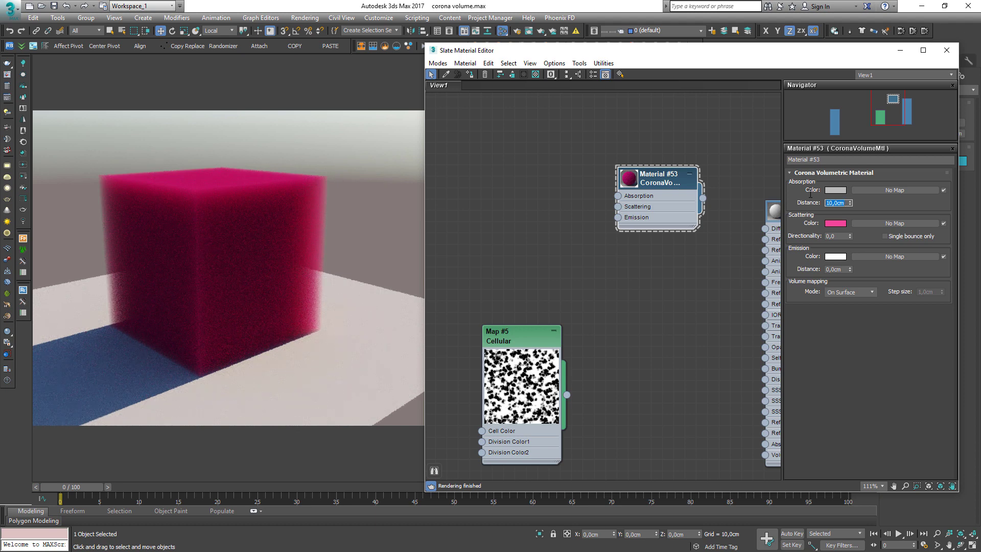
text(2)
key(Return)
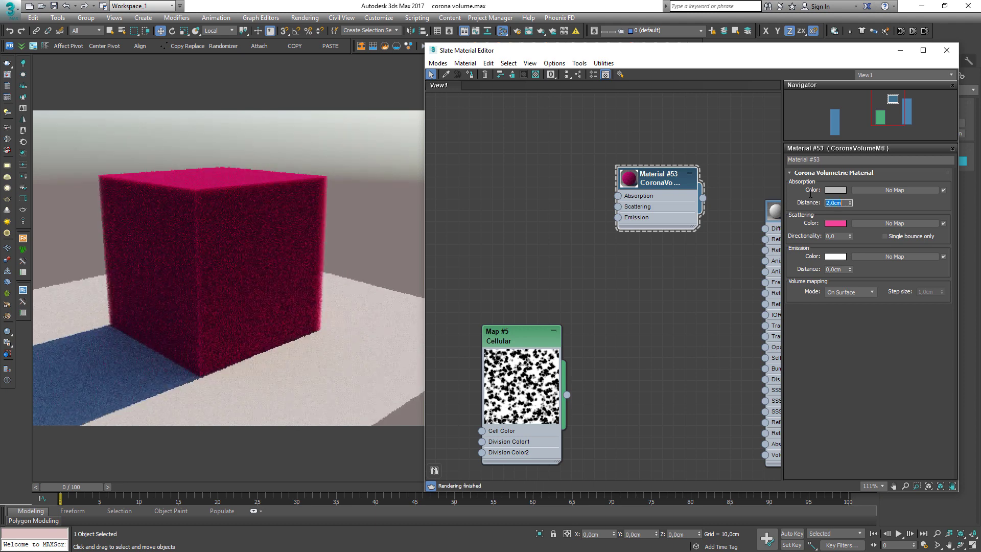
text(1)
key(Return)
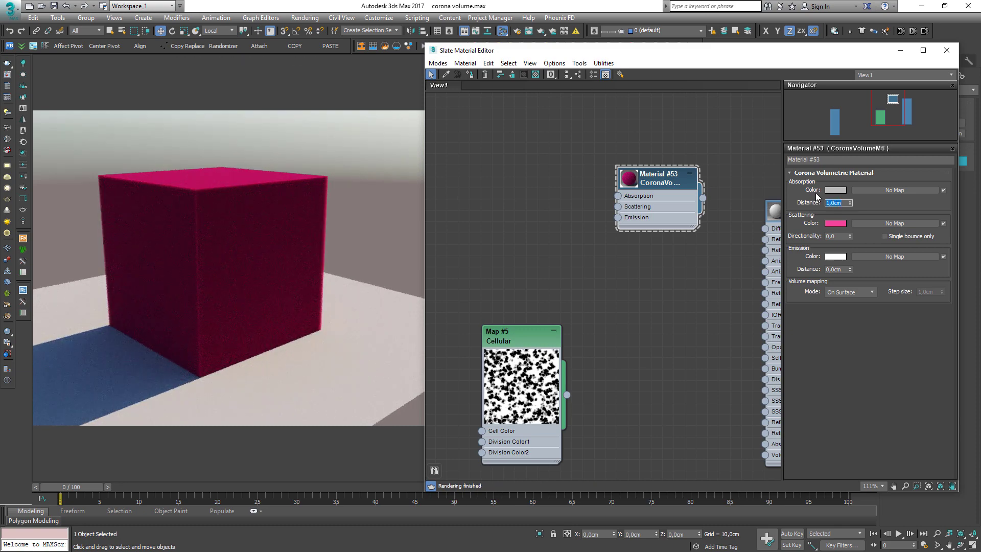
Try long absorption distances of 1000 cm and 200 cm, and restore the distance to 25 cm.
text(1000)
key(Return)
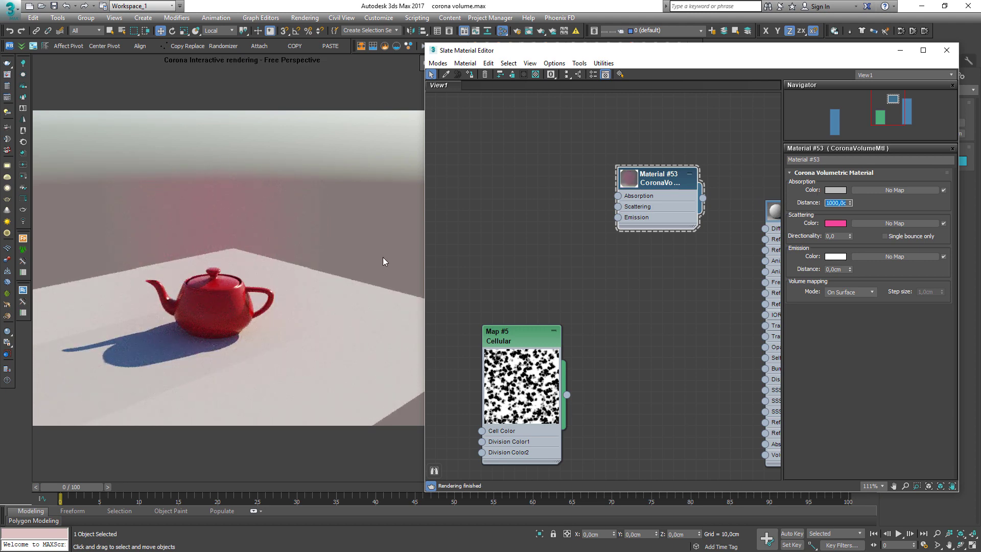
text(200)
key(Return)
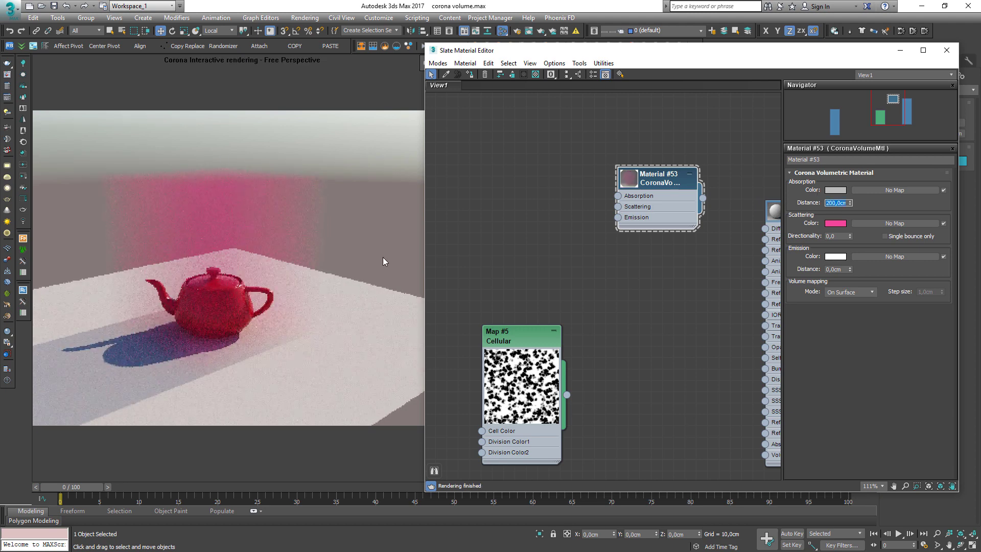
text(1)
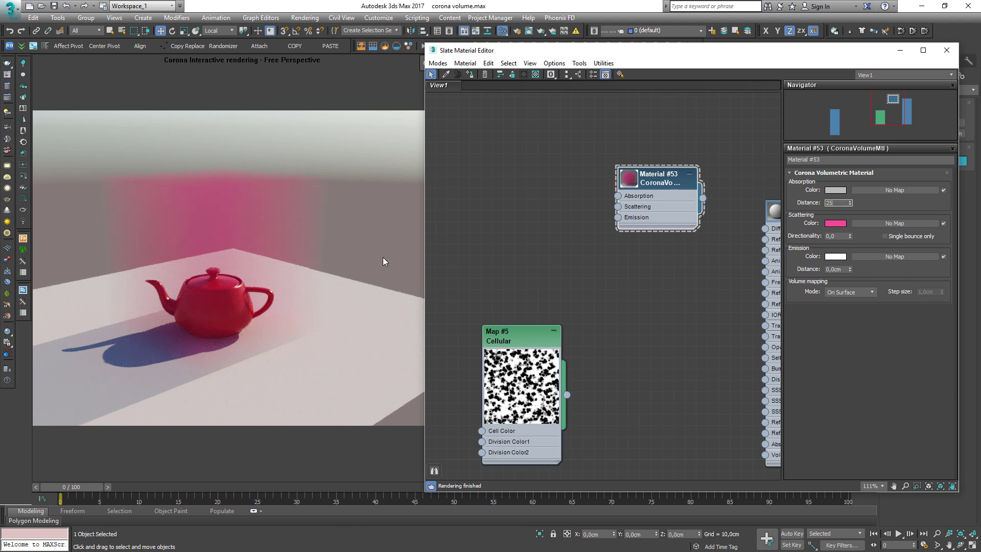
text(5)
key(Return)
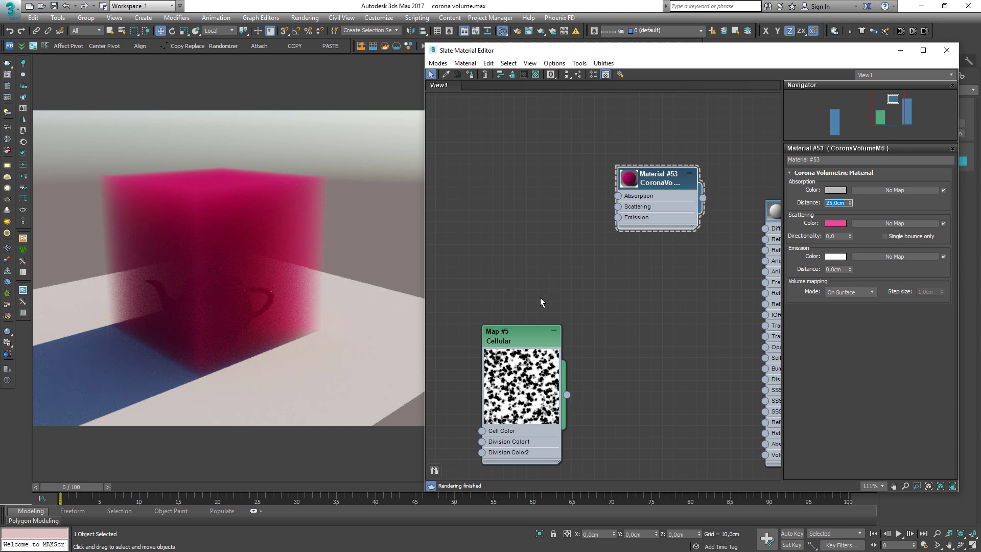
Place the Cellular map node beside the volumetric material node and display the material's parameters.
drag(516, 347, 493, 170)
double_click(492, 162)
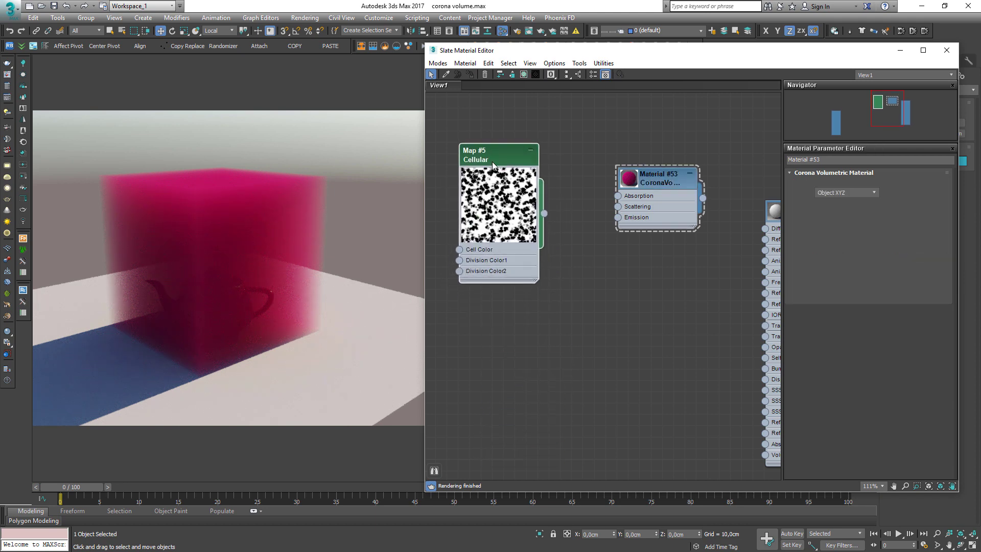
double_click(673, 181)
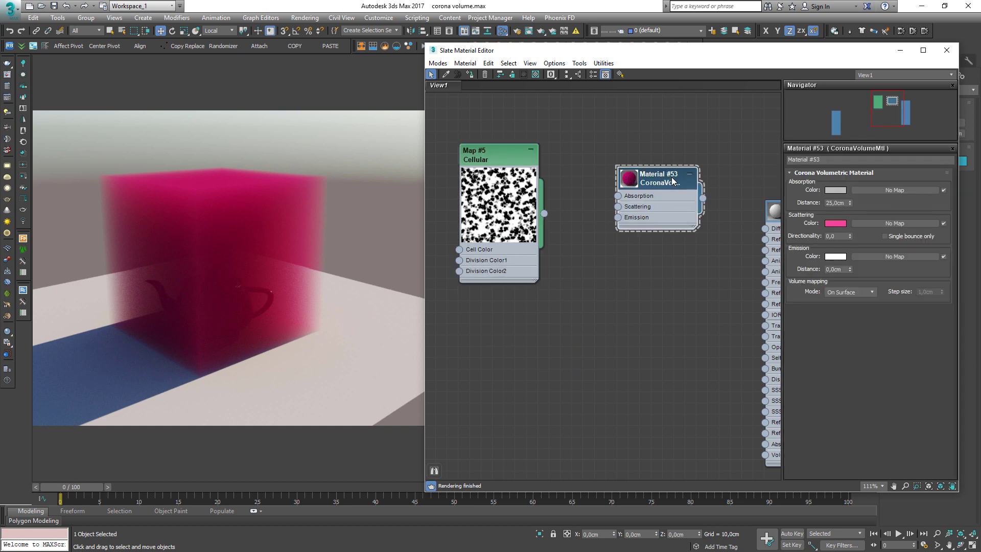
drag(661, 180, 669, 191)
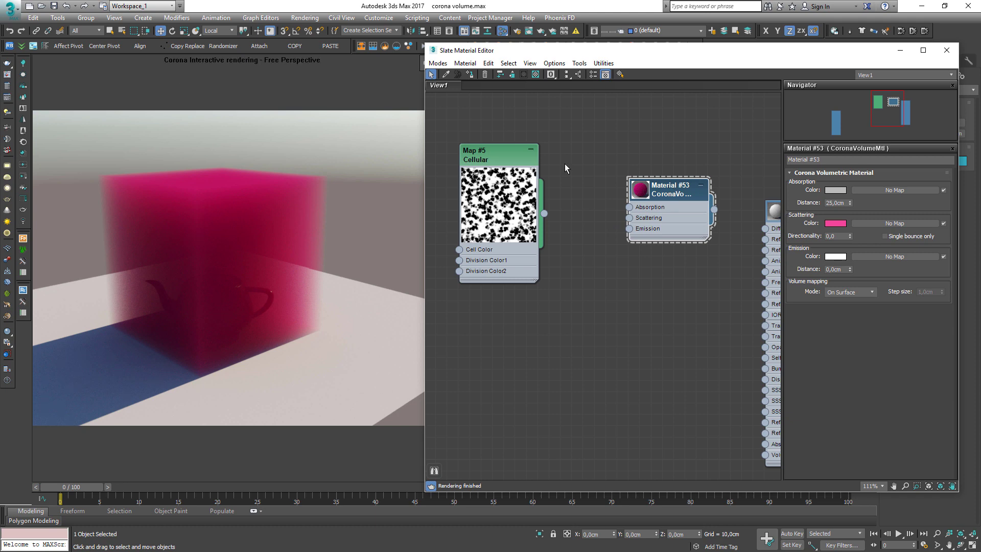
Read the description of the volume mapping modes and set the mode to Inside Volume.
click(859, 293)
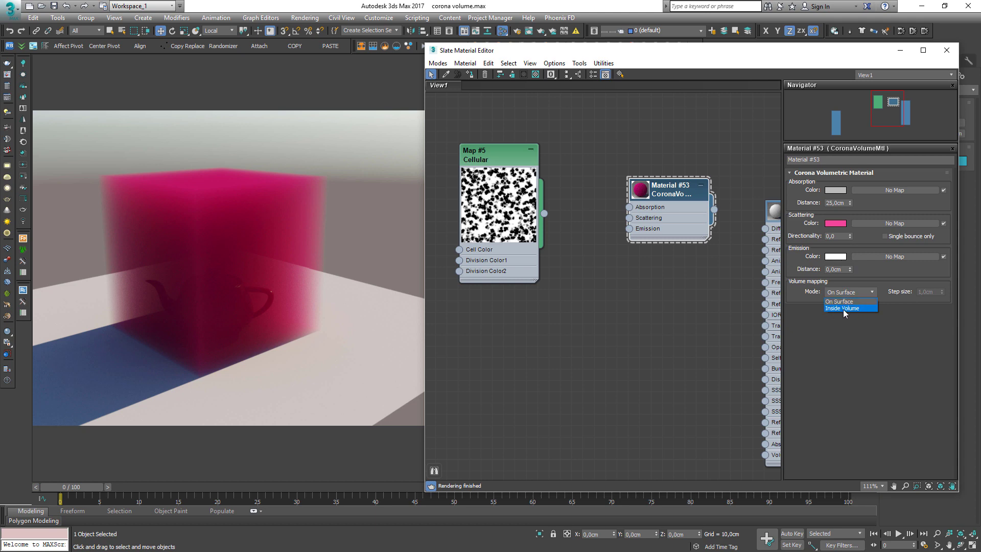
click(839, 305)
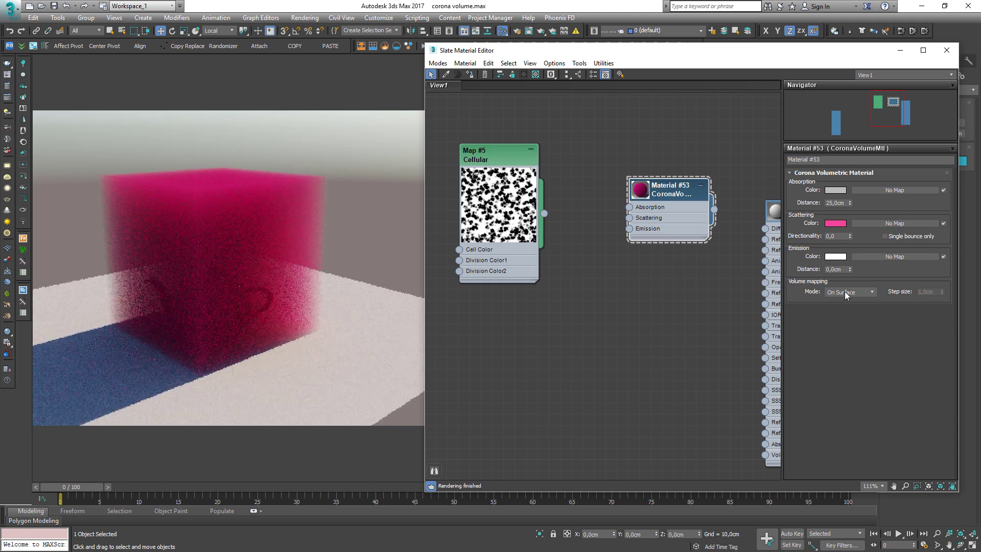
mouse_move(852, 293)
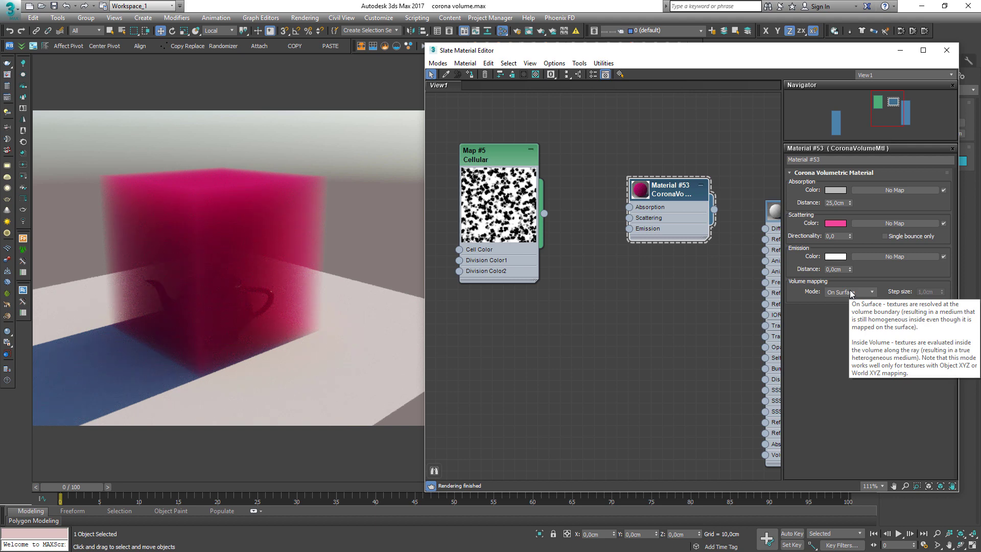
click(852, 293)
click(847, 308)
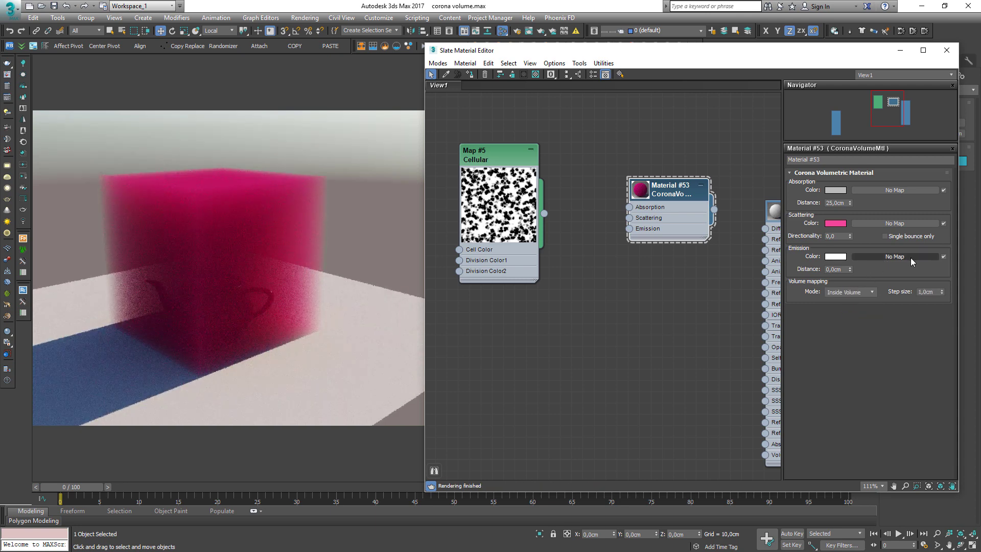
Try volume mapping step sizes of 10, 100 and 50 cm, and settle on 30 cm.
click(926, 292)
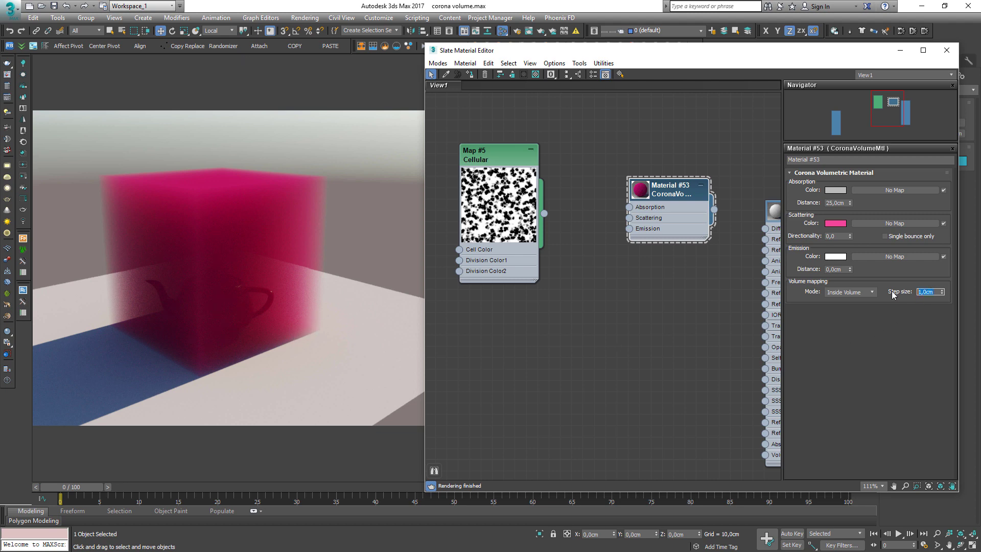
text(10)
key(Return)
text(100)
key(Return)
text(50)
key(Return)
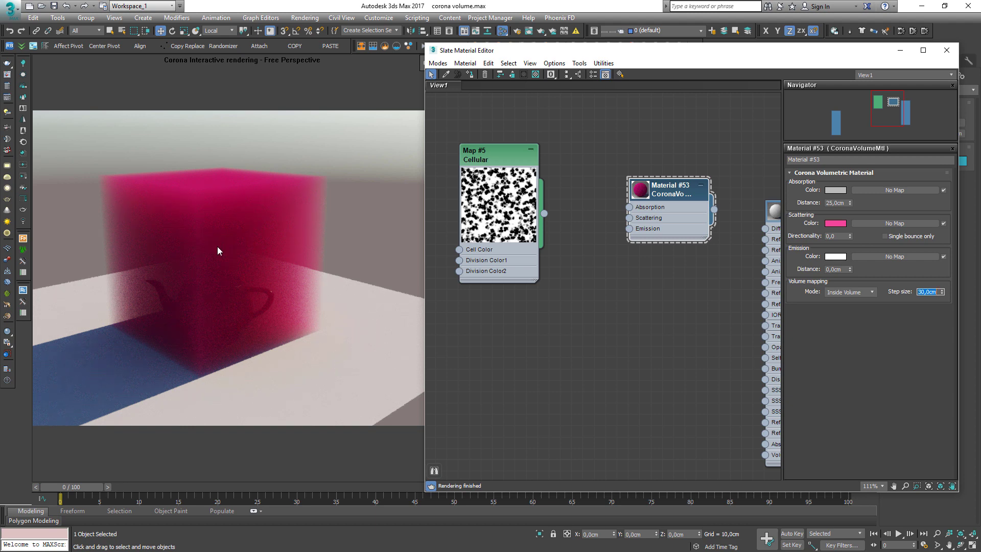
mouse_move(846, 295)
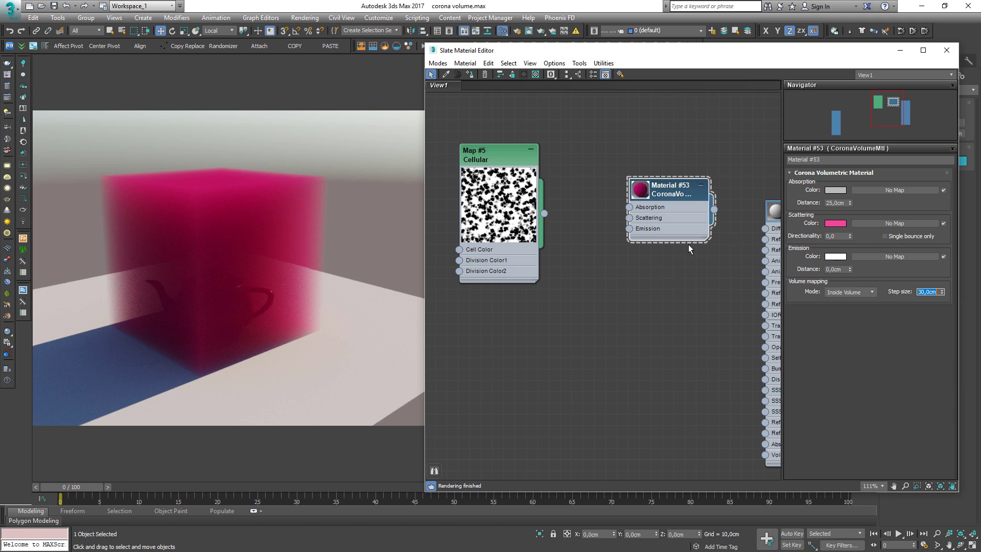
Connect the Cellular map to the volumetric material's absorption input and display the map's parameters.
drag(515, 210, 634, 214)
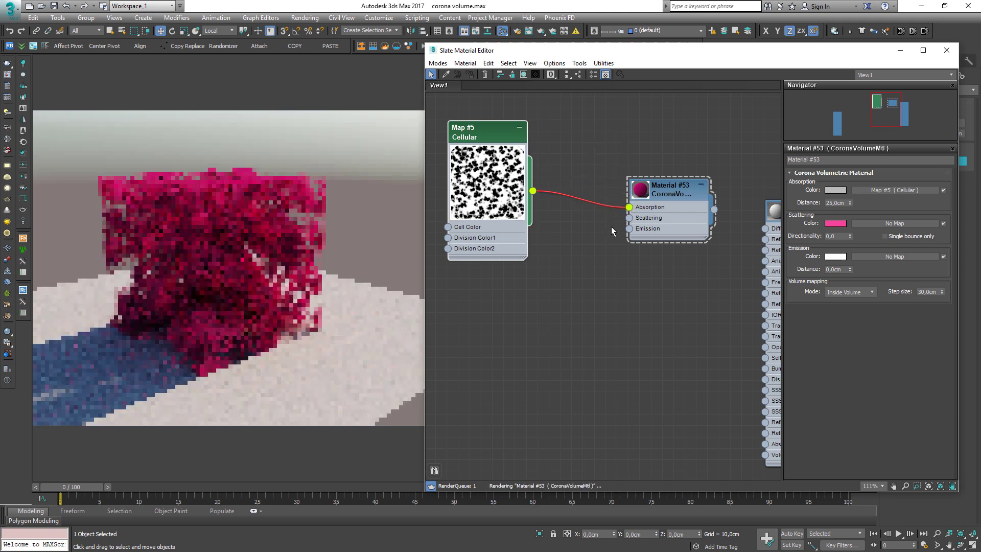
middle_drag(583, 259, 607, 293)
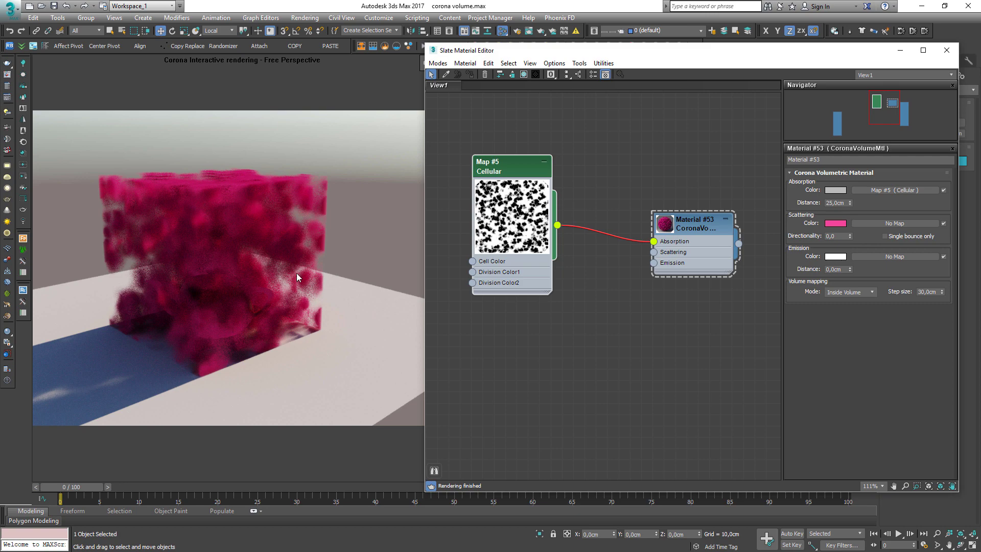
click(508, 159)
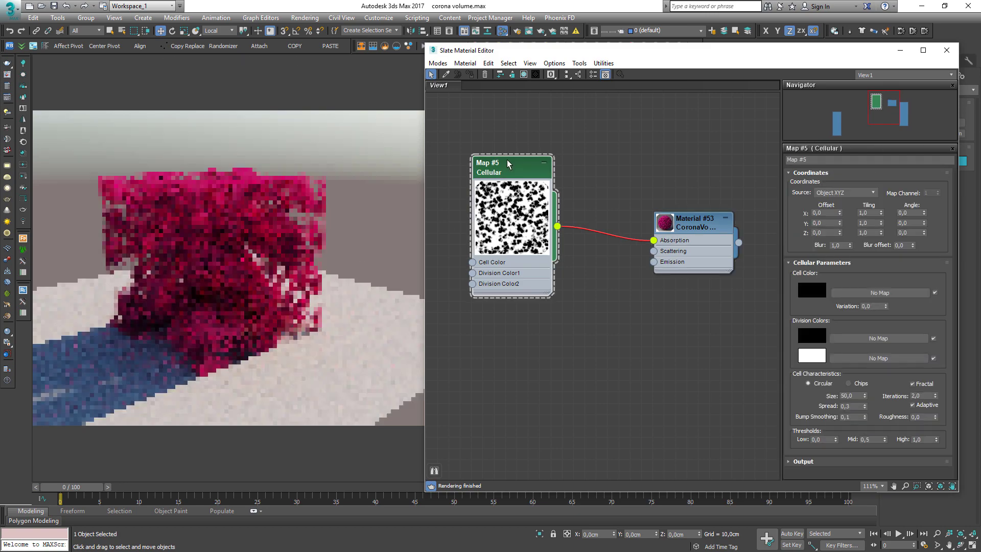
middle_drag(526, 237, 580, 233)
drag(574, 164, 551, 165)
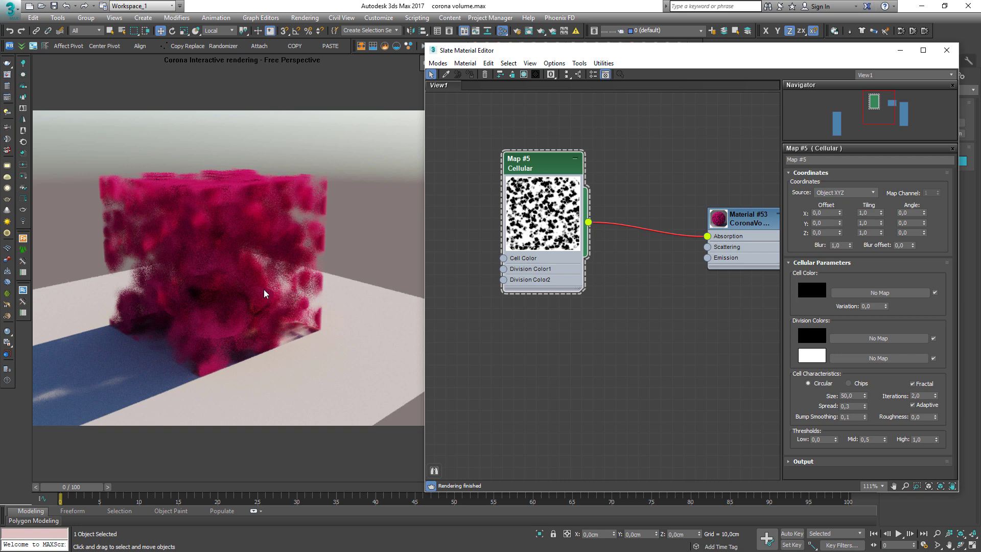
Try an absorption distance of 100 cm on the volumetric material, and raise it to 500 cm.
click(738, 223)
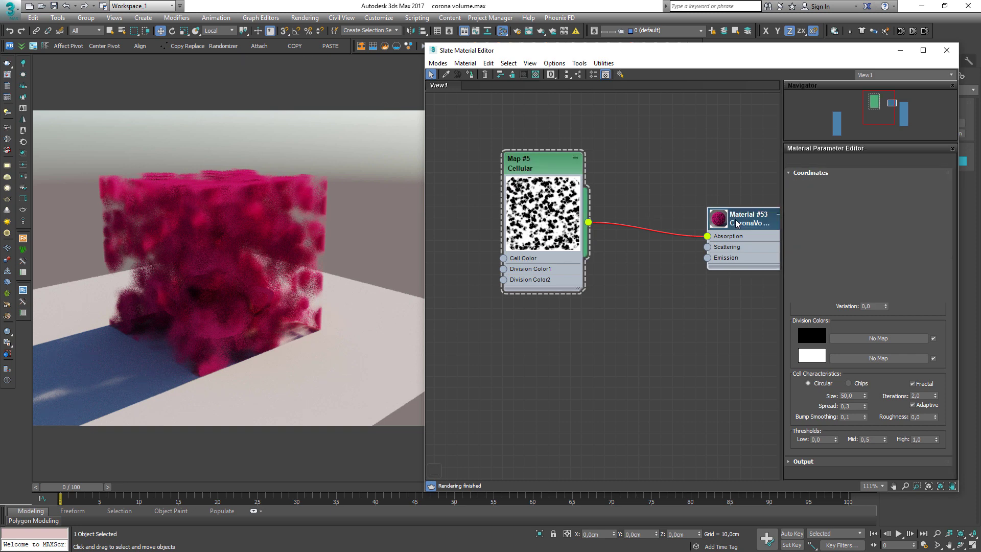
double_click(811, 201)
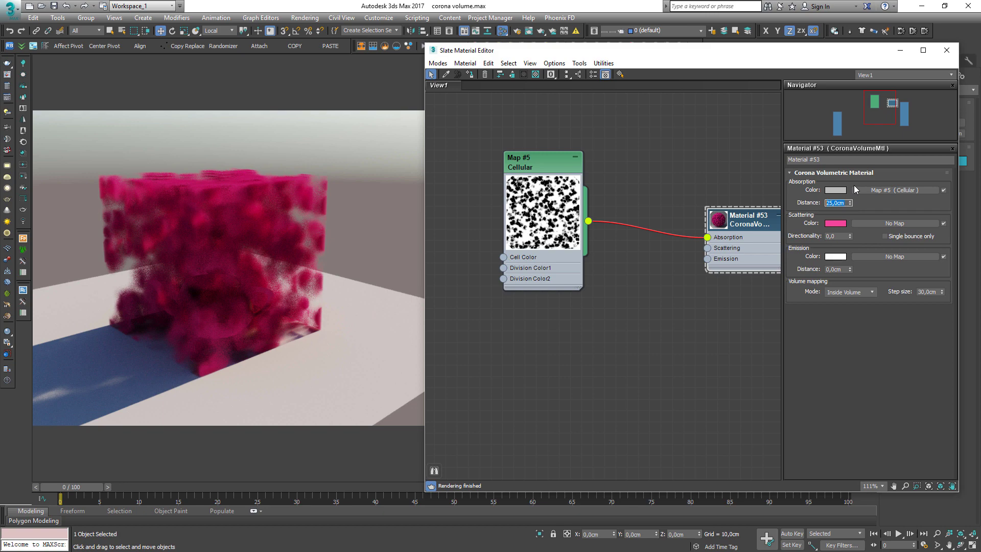
key(Return)
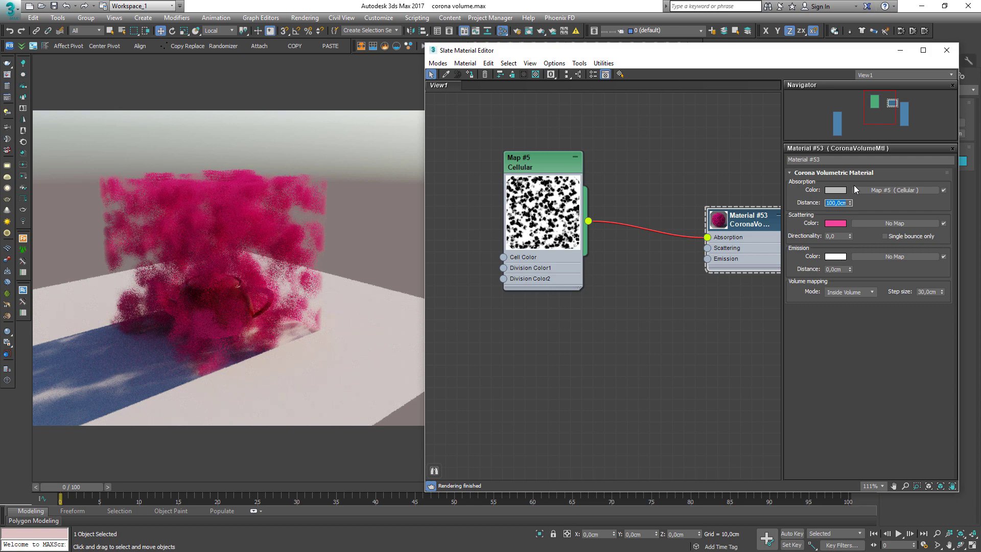
text(500)
key(Return)
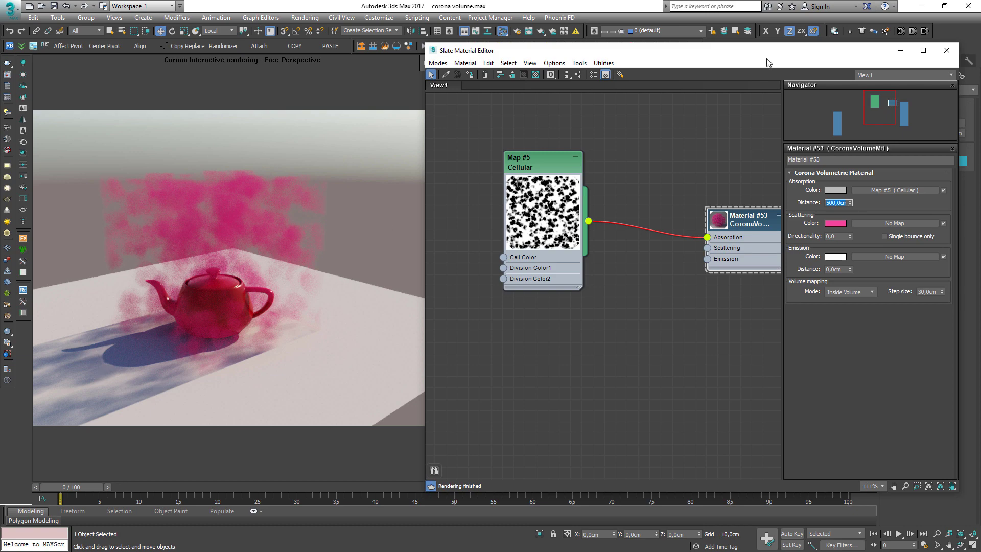
Close the material editor, inspect the textured volume around the teapot from another angle, and deselect the box.
click(947, 50)
mouse_move(700, 305)
alt+middle_down()
mouse_move(613, 367)
mouse_move(745, 308)
mouse_move(669, 293)
mouse_move(693, 311)
alt+middle_up()
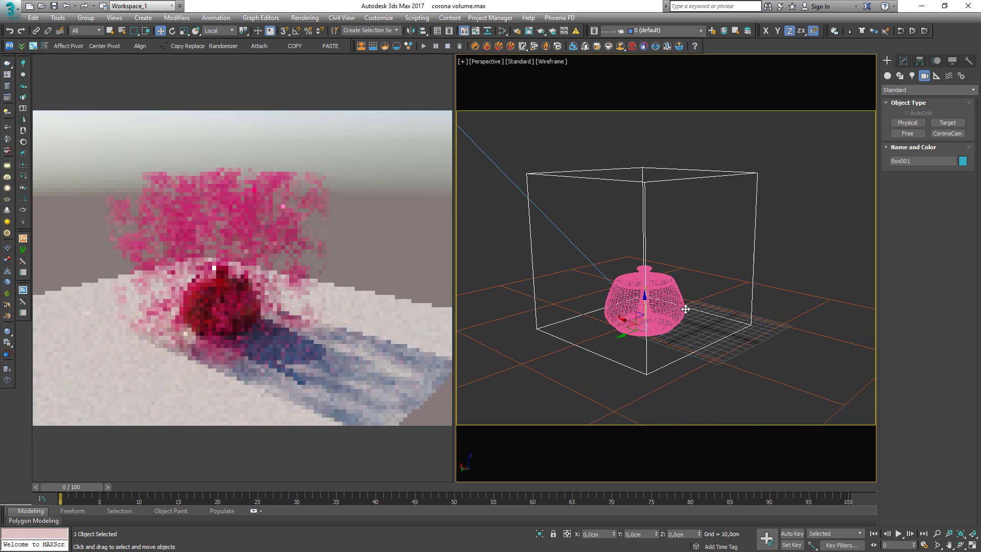
click(646, 136)
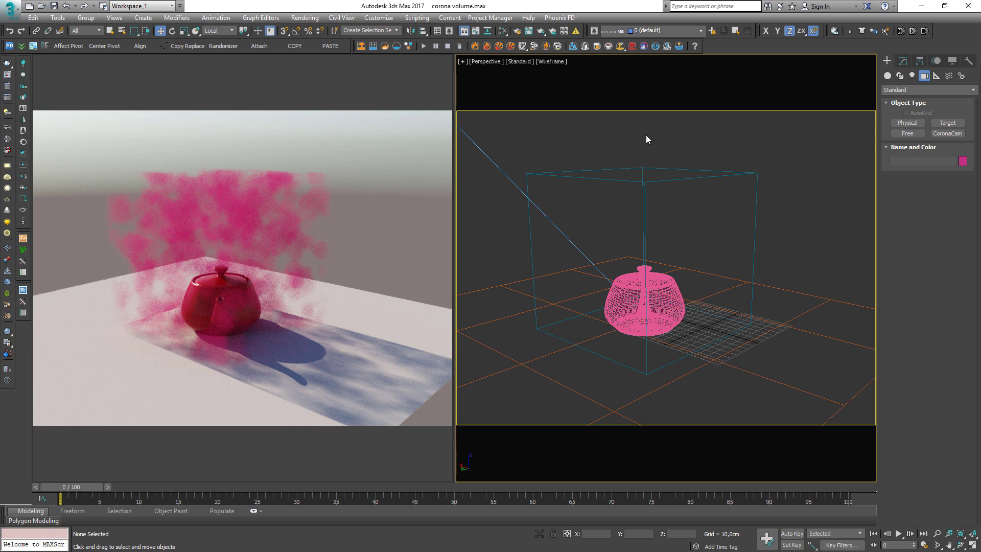
Reopen the material editor and display the Cellular map's coordinates and cell parameters.
key(m)
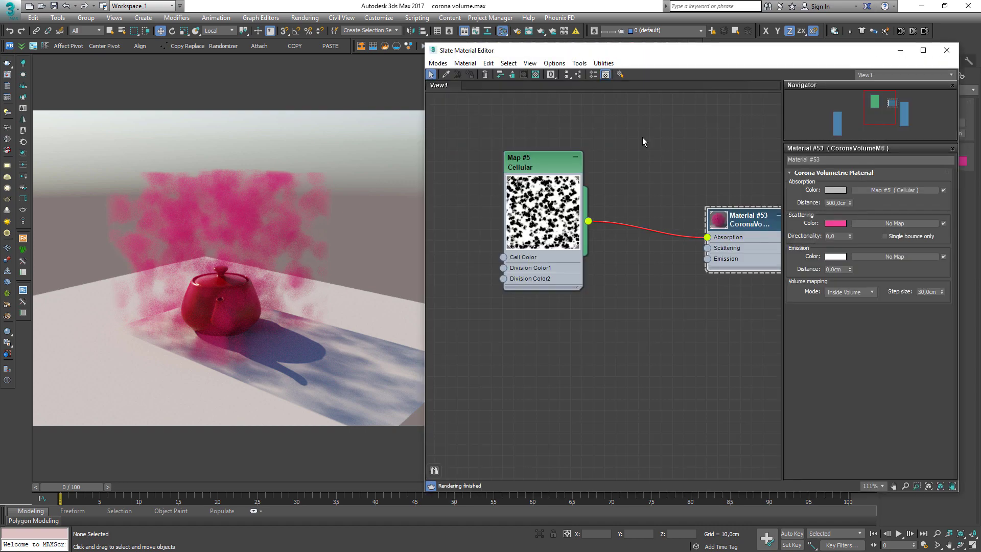
drag(719, 237, 709, 226)
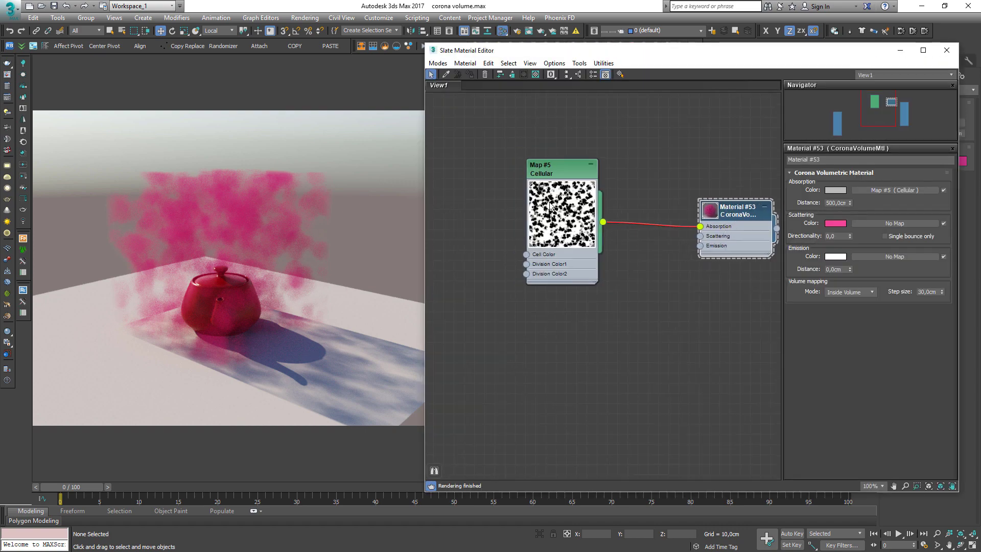
click(566, 176)
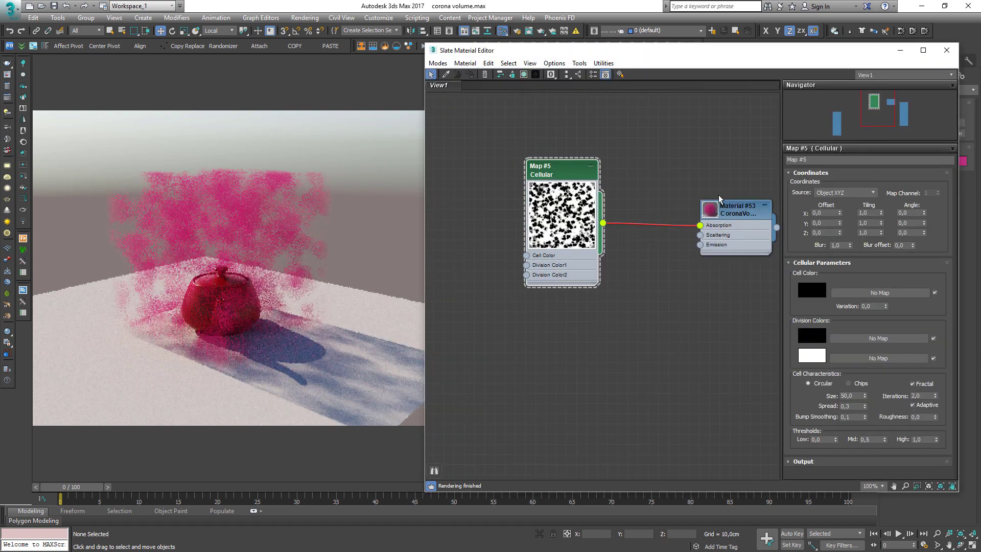
Set the volumetric material's absorption distance to 100 cm.
click(734, 208)
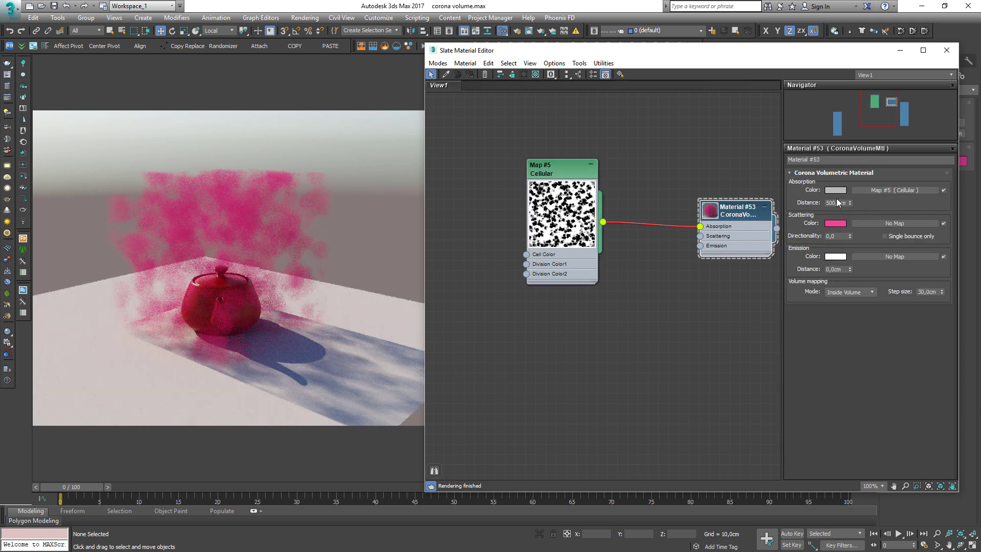
click(828, 203)
key(Return)
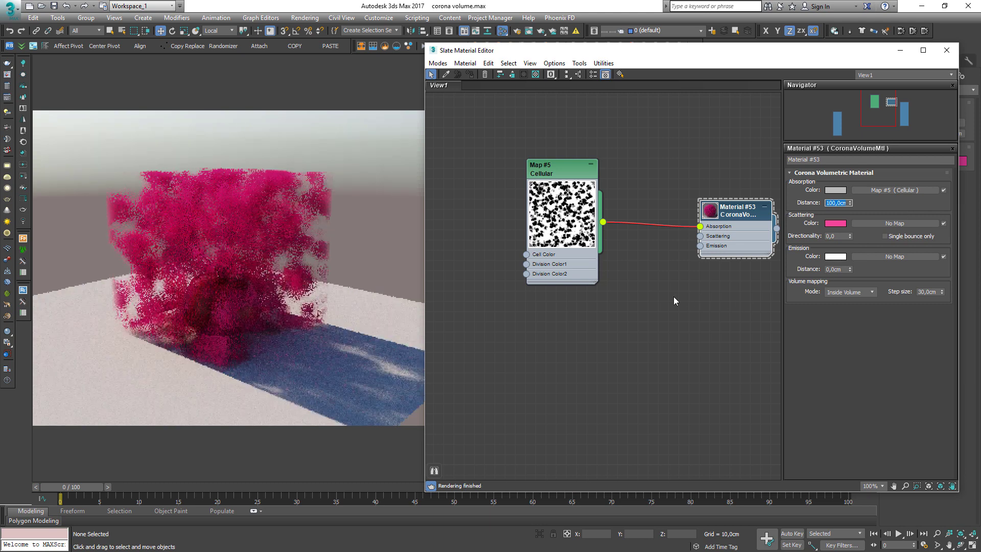
middle_drag(630, 307, 635, 326)
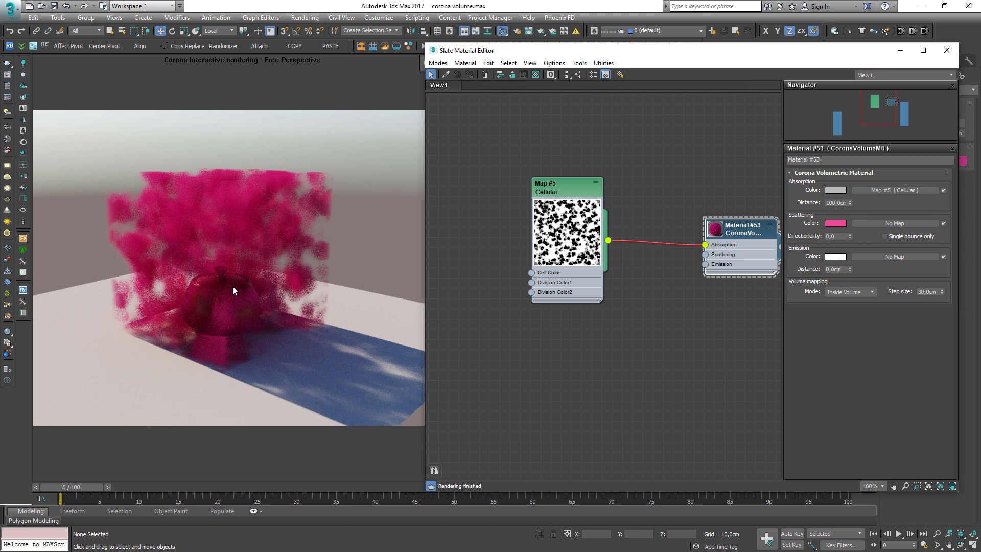
Add a CoronaDistance map below the Cellular map and display its parameters.
middle_drag(629, 322, 603, 284)
right_click(521, 331)
mouse_move(556, 364)
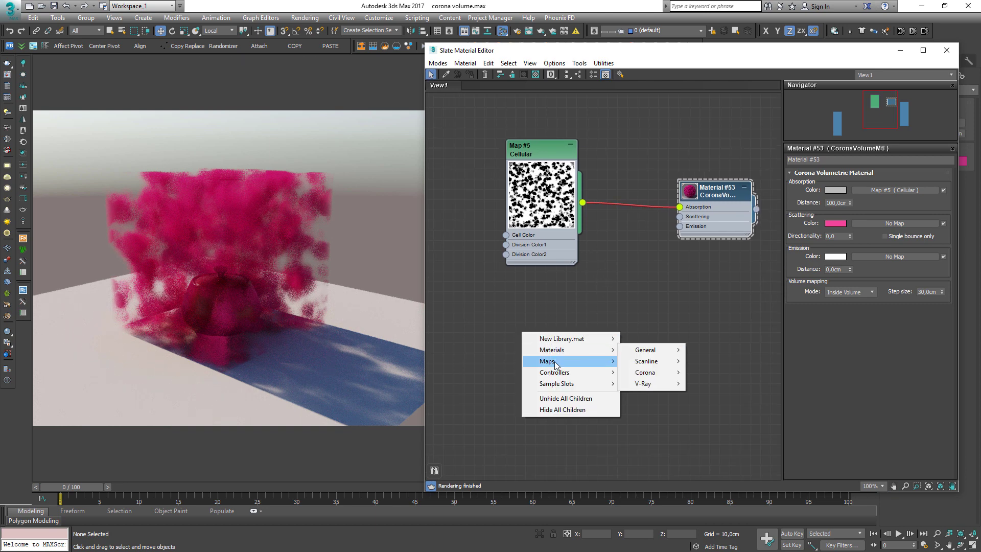
mouse_move(653, 372)
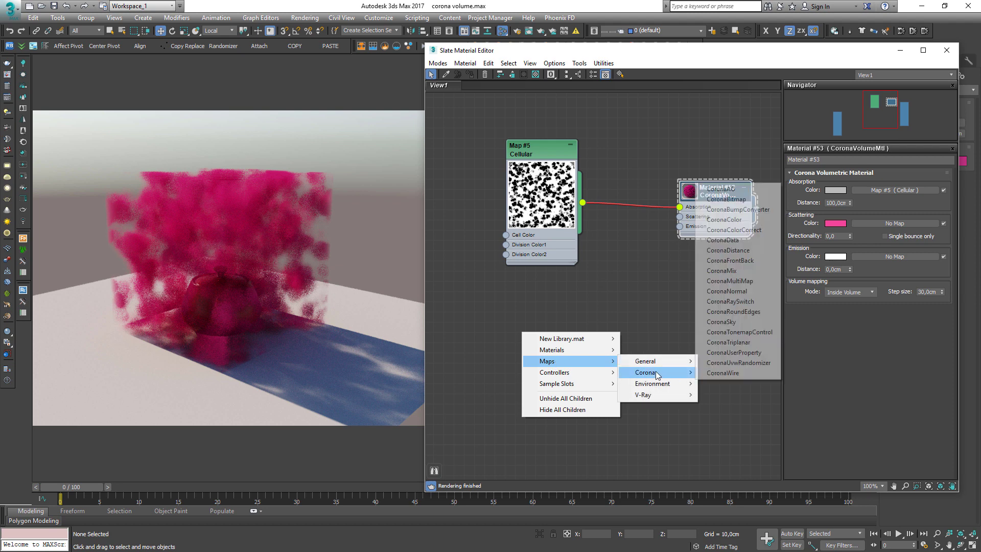
click(745, 250)
drag(527, 337, 511, 308)
double_click(511, 308)
Disconnect the Cellular map from the volumetric material and connect the CoronaDistance map to its Absorption input instead.
drag(558, 208, 514, 129)
click(615, 168)
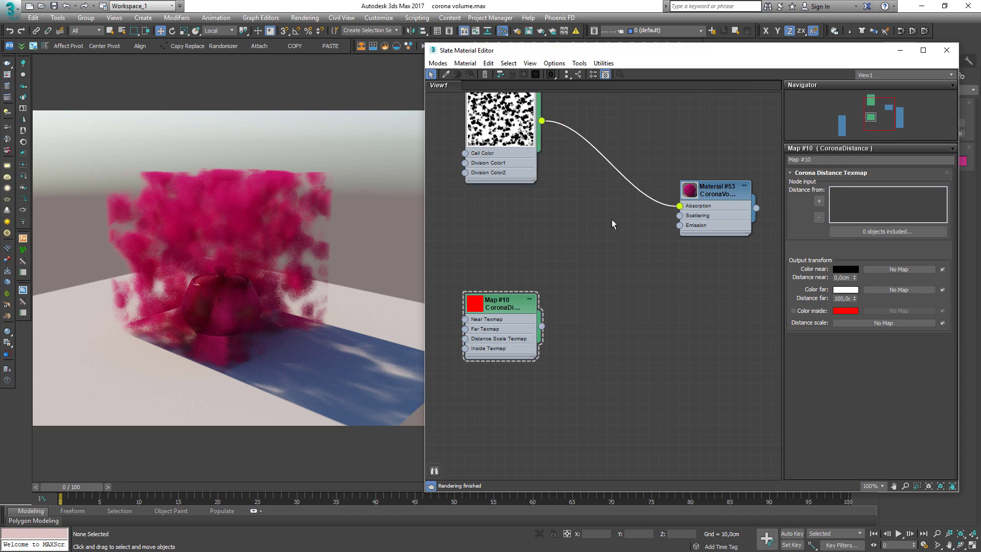
key(Delete)
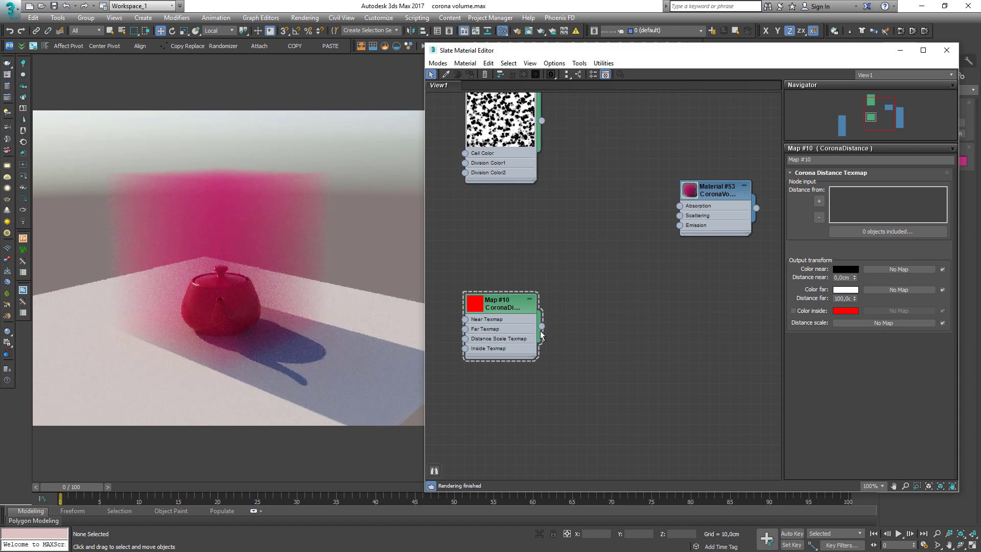
drag(542, 326, 681, 204)
drag(513, 296, 534, 255)
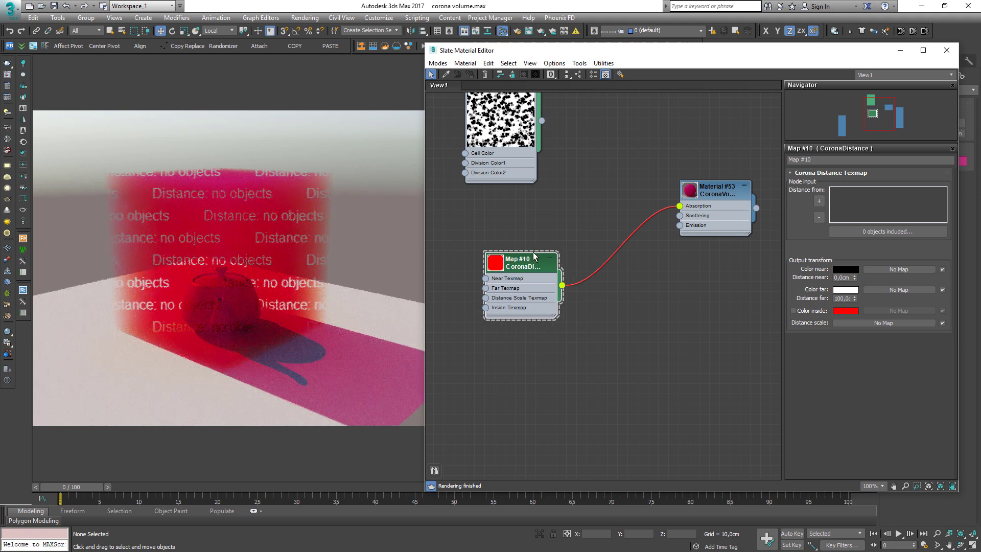
Pick the ground plane, Plane001, in the scene as the CoronaDistance map's distance object.
click(819, 200)
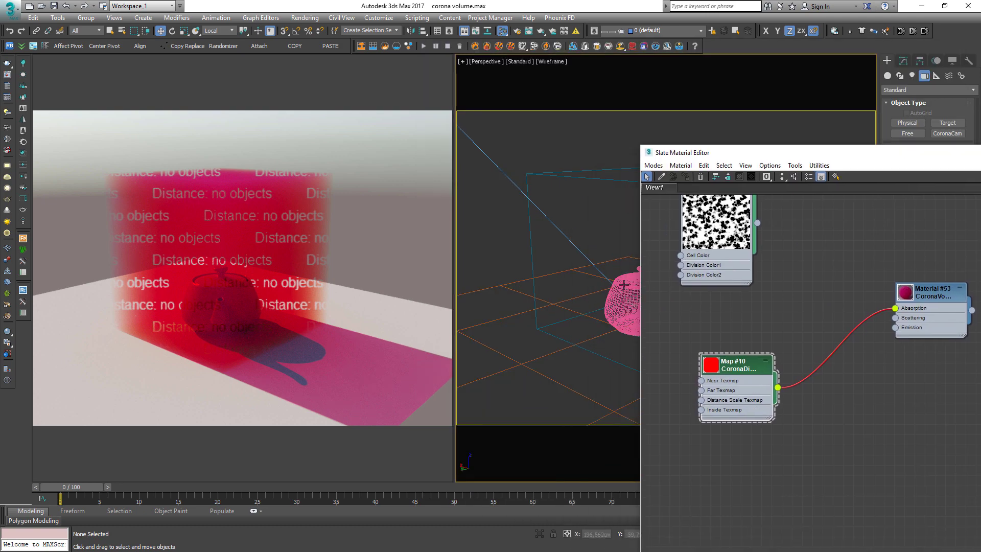
click(577, 297)
click(818, 158)
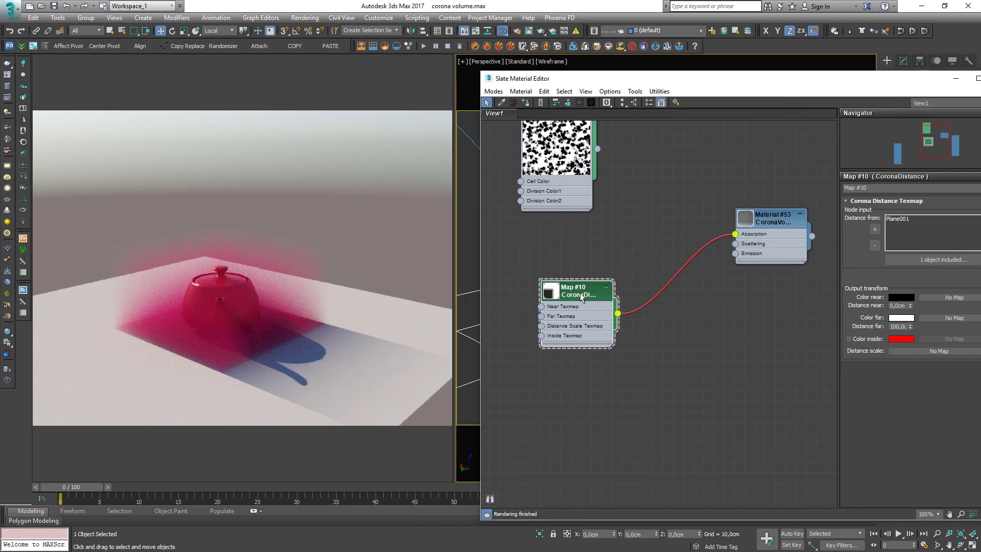
Set the CoronaDistance map's far distance to 25 cm and rearrange its node beside the material.
drag(891, 326, 980, 343)
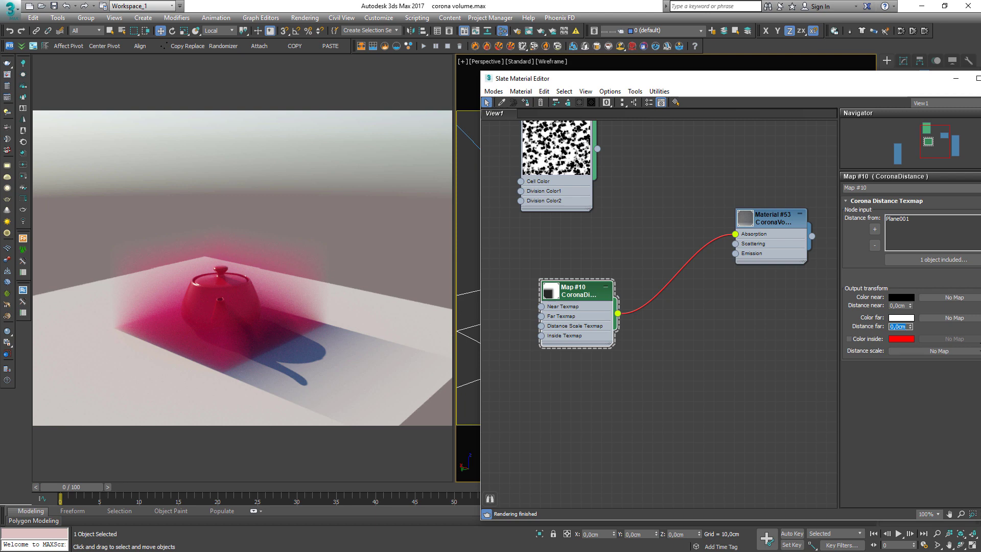
text(25)
key(Return)
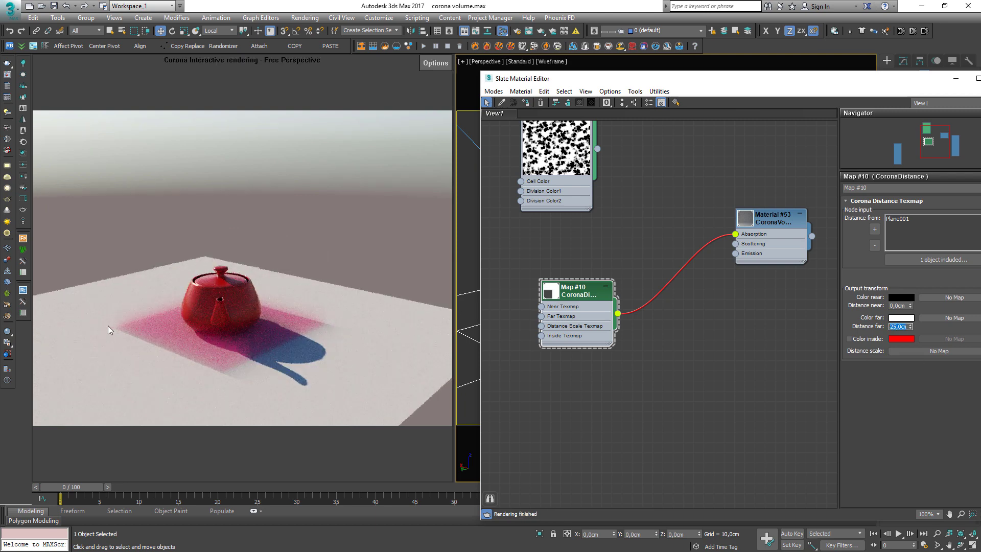
drag(564, 328, 656, 266)
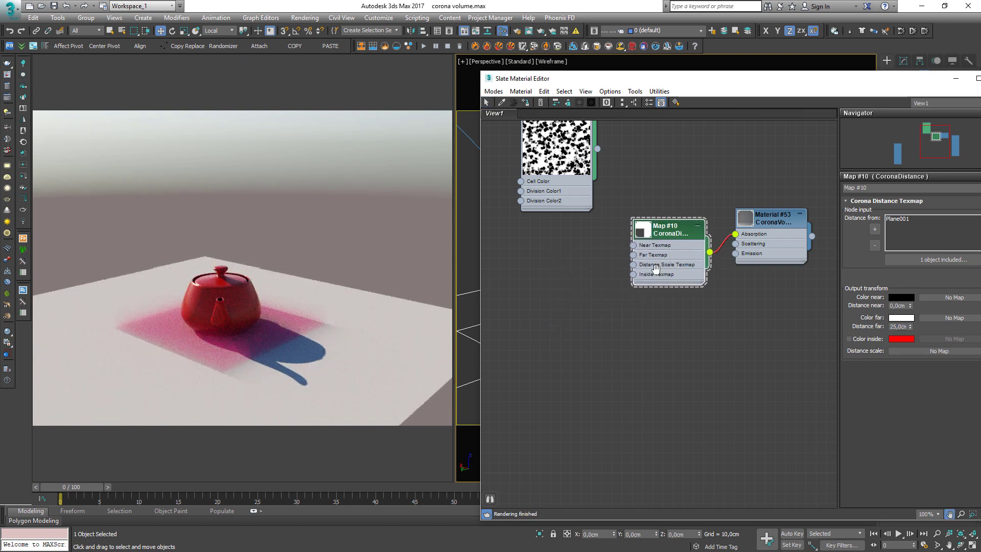
middle_drag(656, 269, 635, 293)
scroll(635, 293, down, 1)
drag(635, 293, 595, 341)
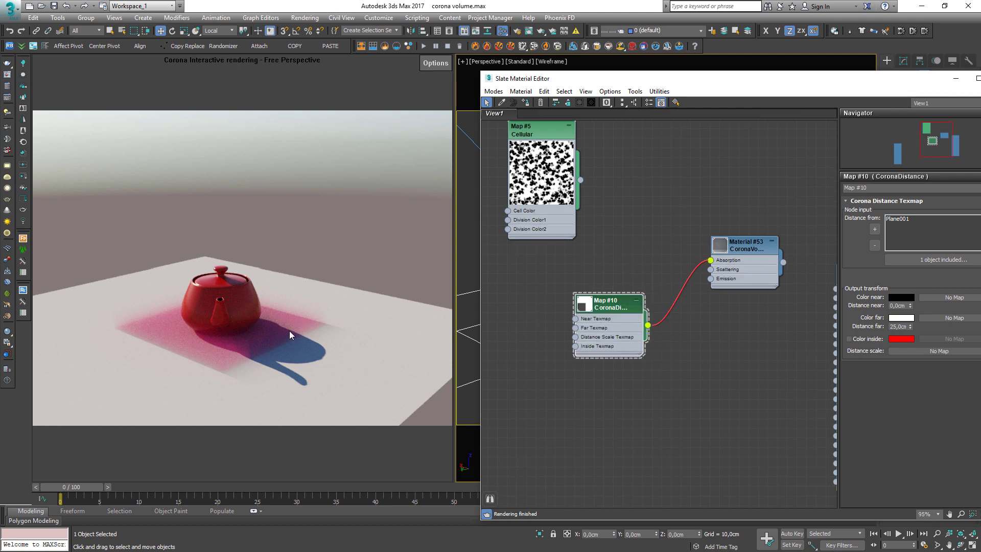
Lower the volumetric material's absorption distance to 2 cm.
click(752, 250)
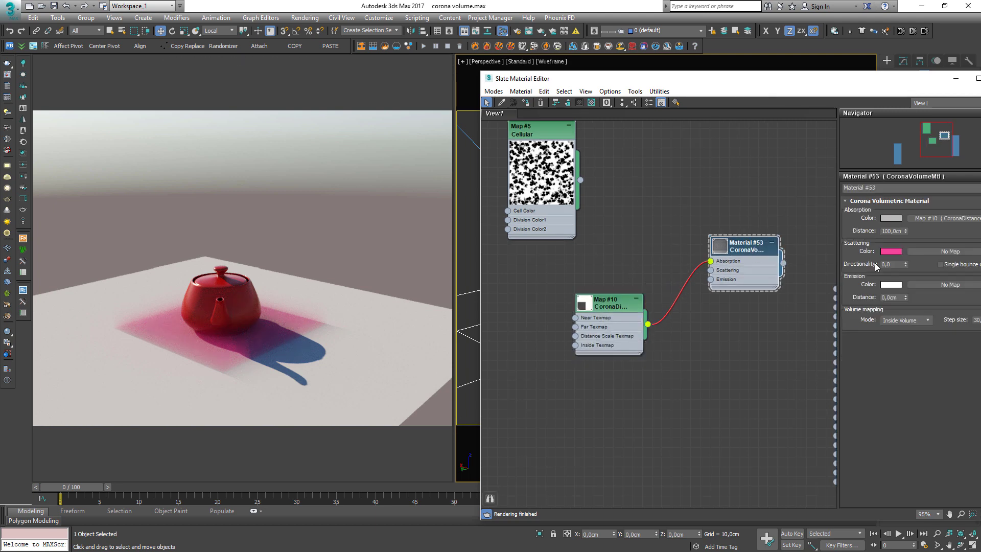
double_click(892, 231)
text(2)
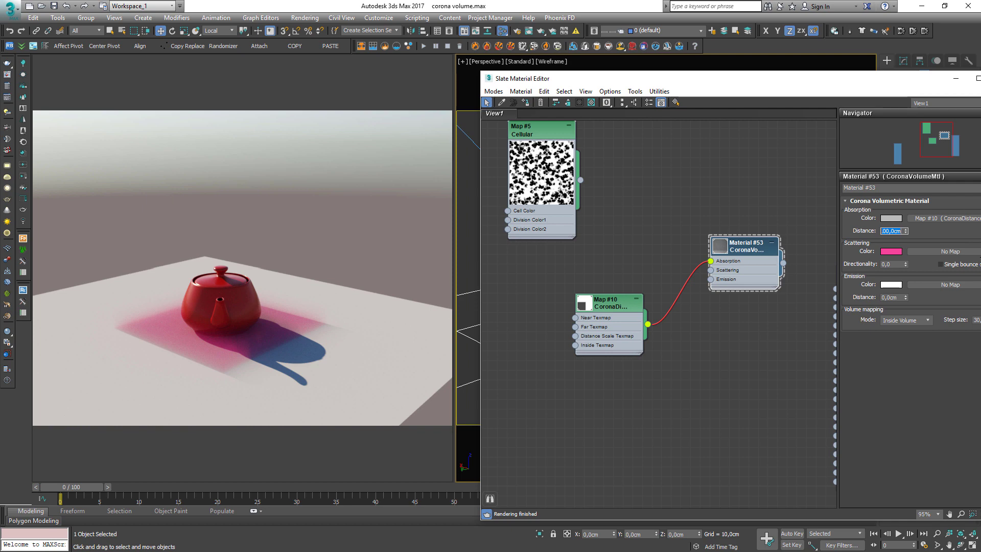
key(Return)
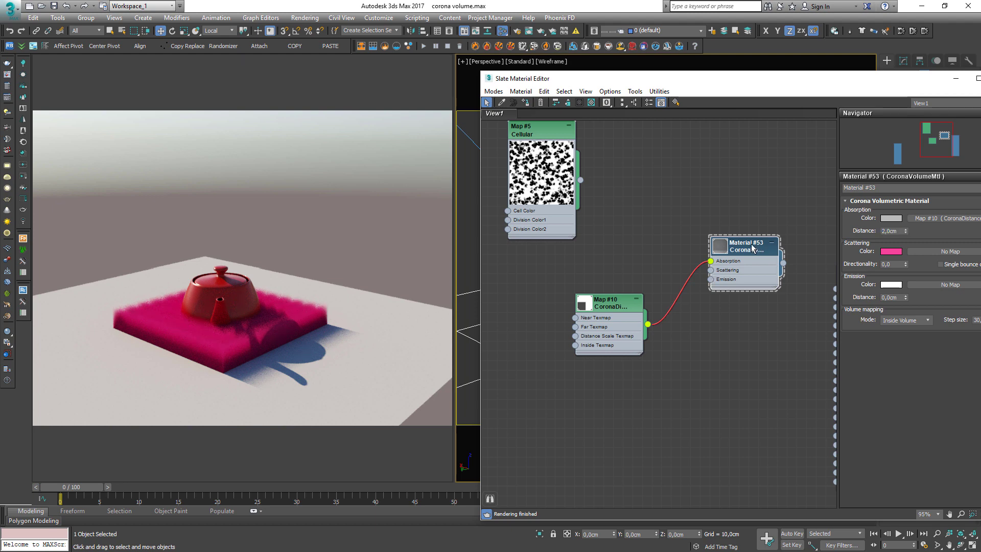
Bring the material's full parameters into view and set the volume mapping step size to 10 cm.
drag(754, 246, 715, 314)
drag(881, 79, 824, 40)
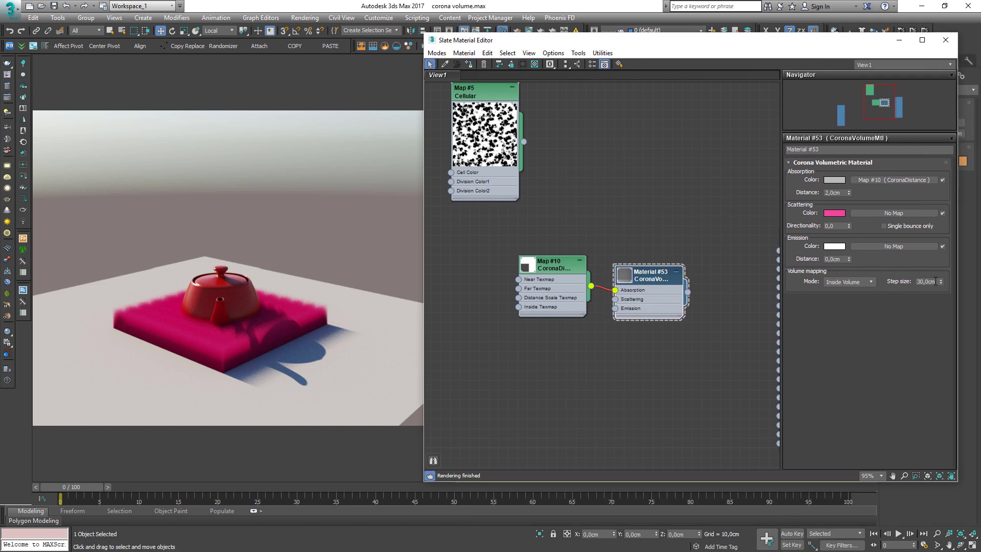
drag(939, 281, 895, 279)
mouse_move(872, 282)
text(10)
key(Return)
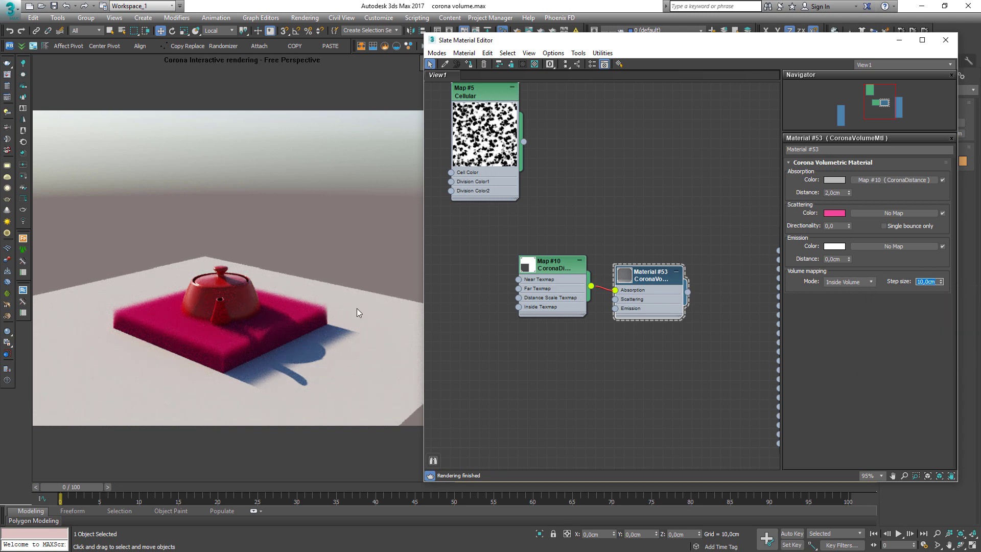
Try far distances of 5000 cm and 200 cm on the CoronaDistance map, and reduce the value to 50 cm.
drag(562, 264, 542, 275)
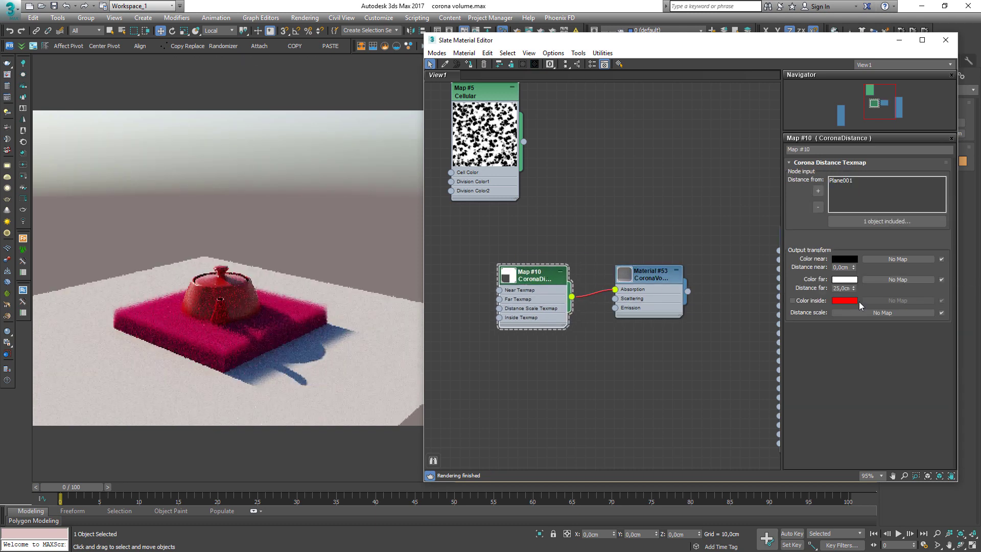
double_click(842, 288)
text(5000)
key(Return)
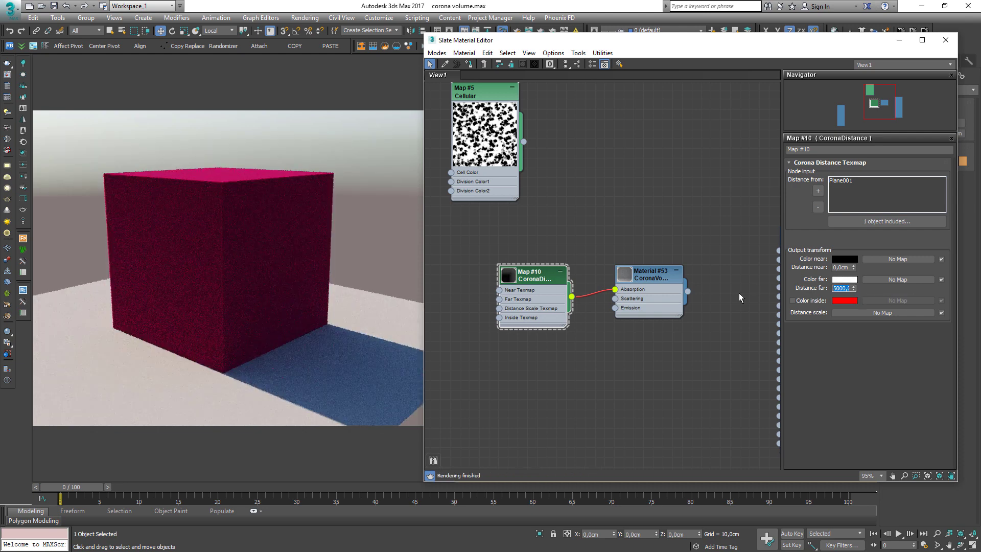
text(200)
key(Return)
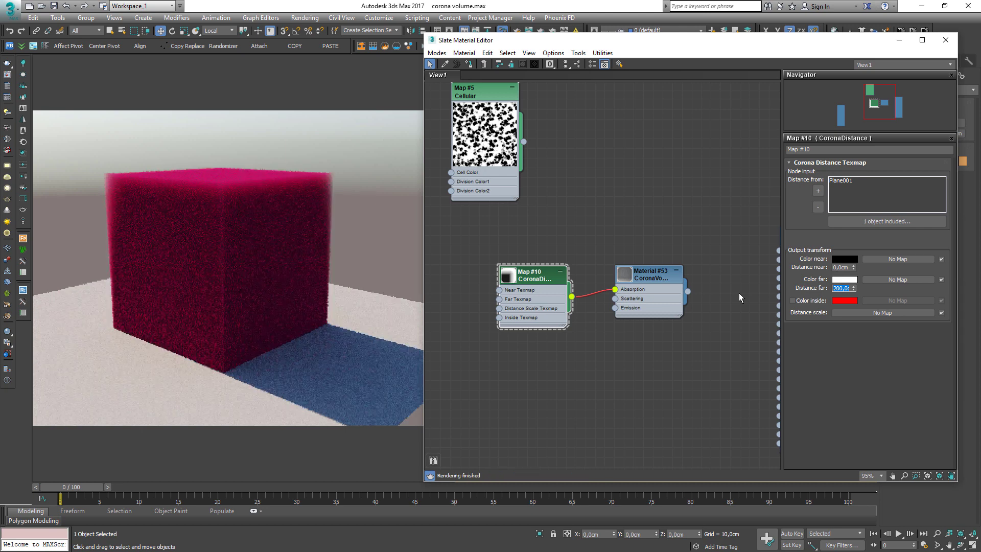
text(50)
key(Return)
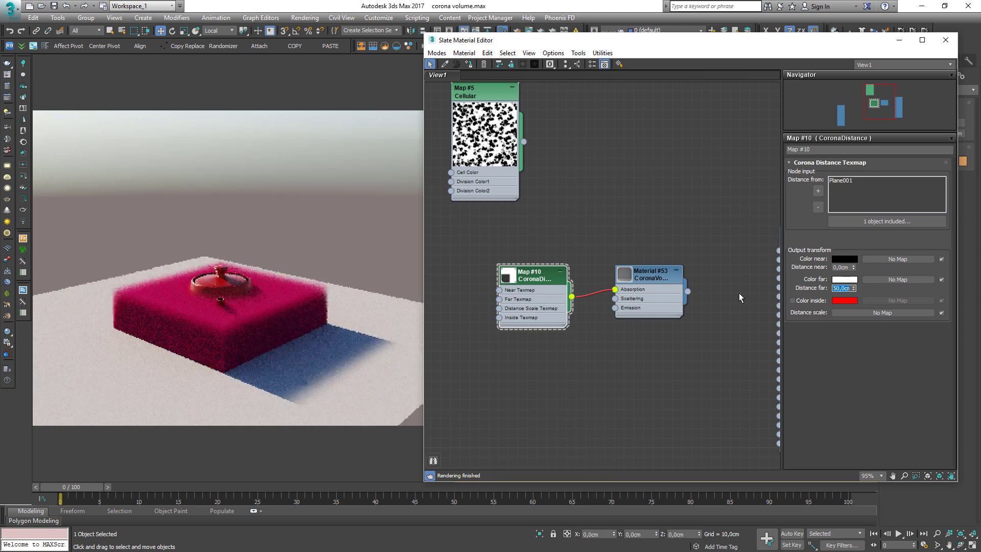
Set the volumetric material's absorption distance to 25 cm.
middle_drag(551, 273, 590, 299)
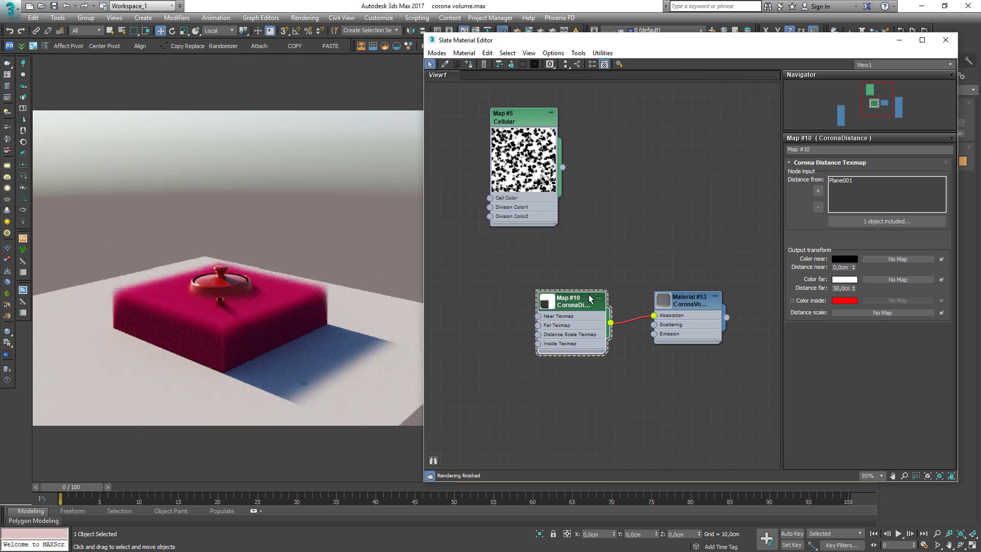
drag(590, 299, 580, 299)
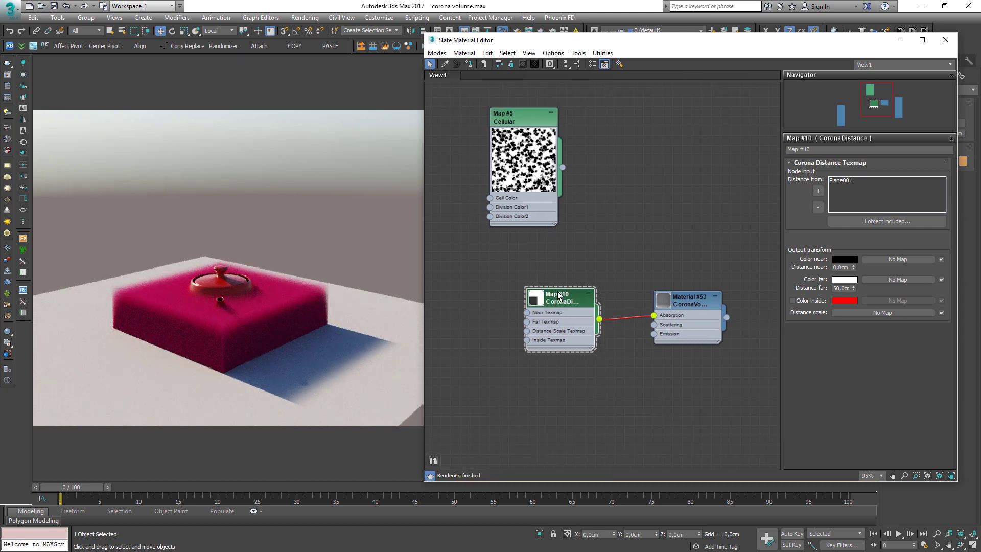
click(685, 301)
text(25)
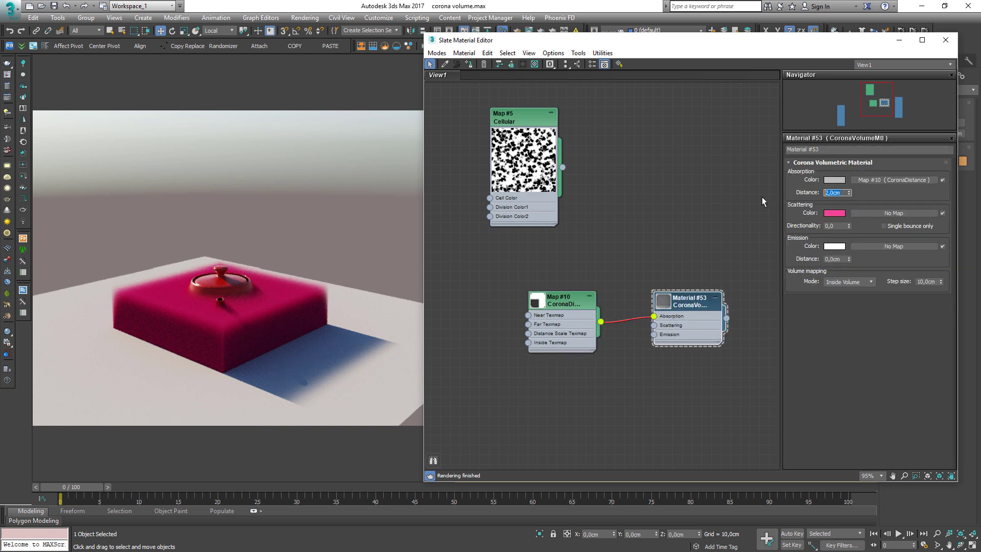
key(Return)
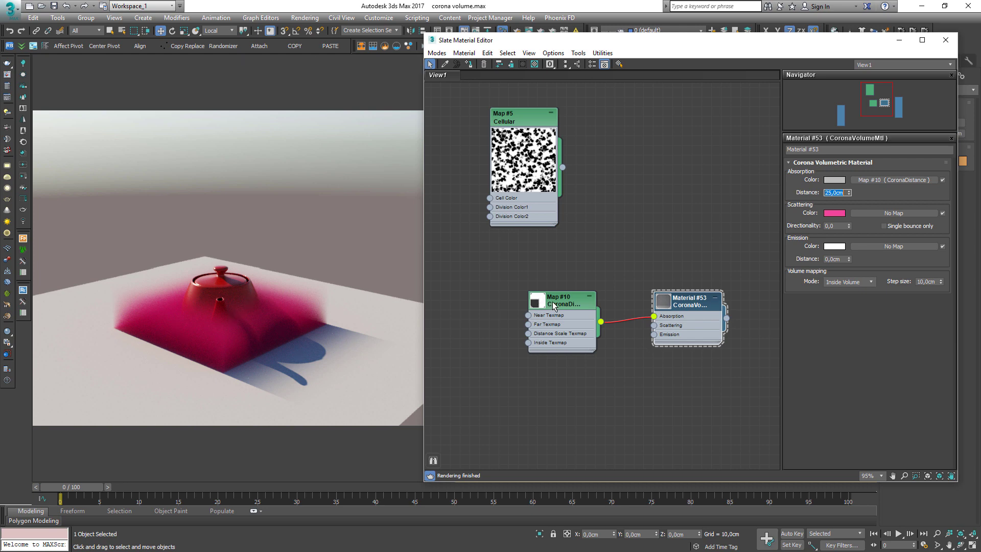
Place the Cellular map beside the CoronaDistance map and connect it to the Near Texmap input.
drag(553, 302, 552, 292)
middle_drag(586, 299, 625, 301)
drag(597, 298, 607, 309)
double_click(612, 309)
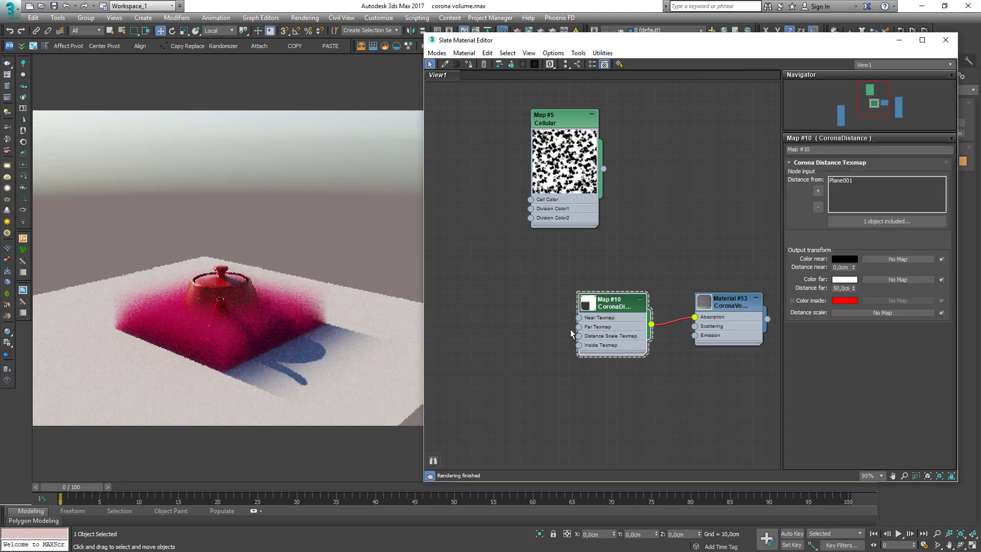
drag(562, 117, 493, 261)
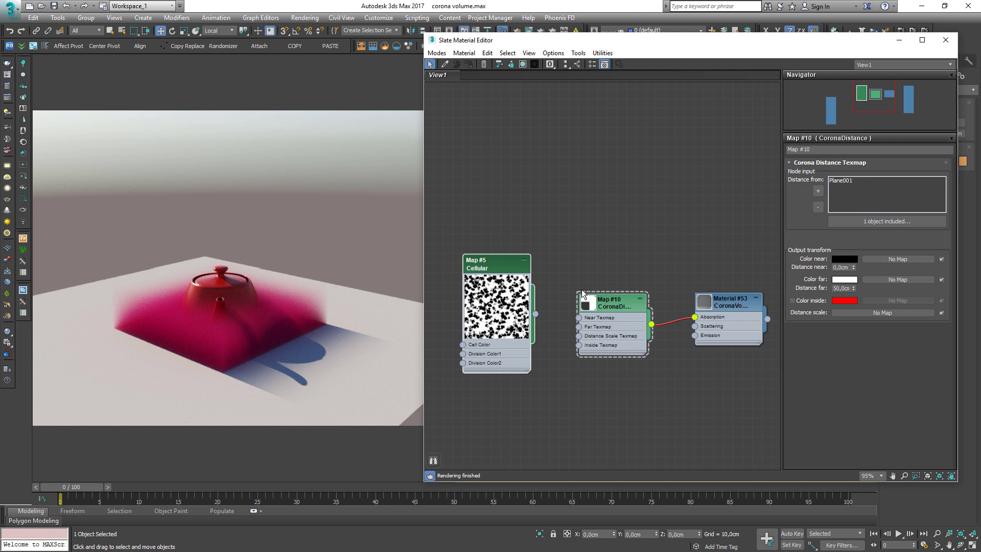
drag(517, 299, 505, 324)
drag(527, 344, 579, 318)
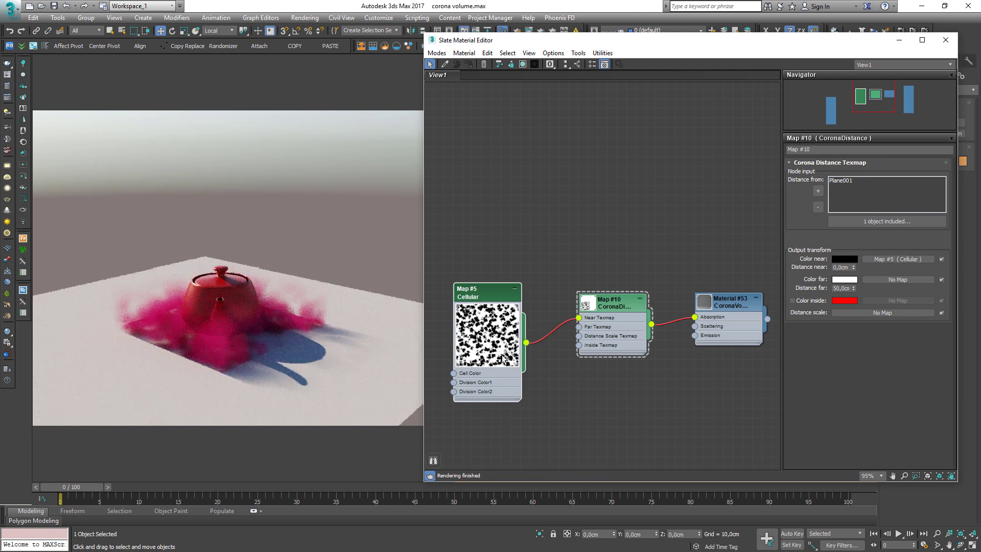
drag(486, 292, 494, 274)
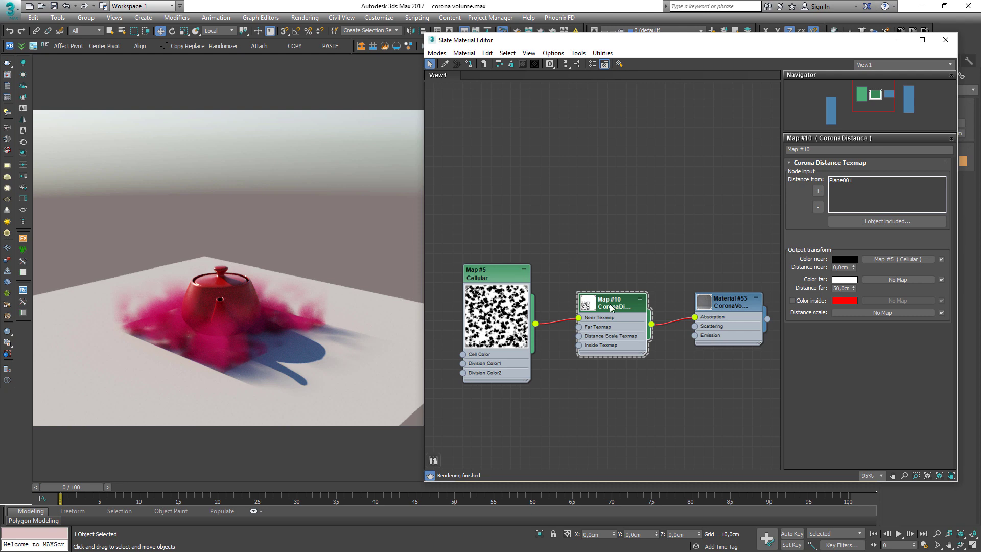
Try a far distance of 25 cm on the CoronaDistance map, and raise it to 60 cm.
right_click(854, 288)
text(25)
key(Return)
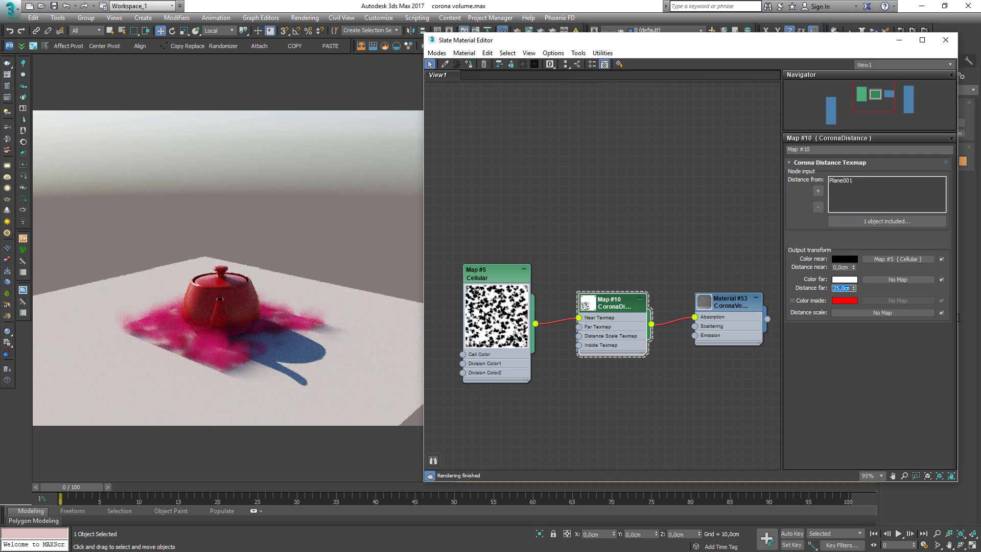
text(60)
key(Return)
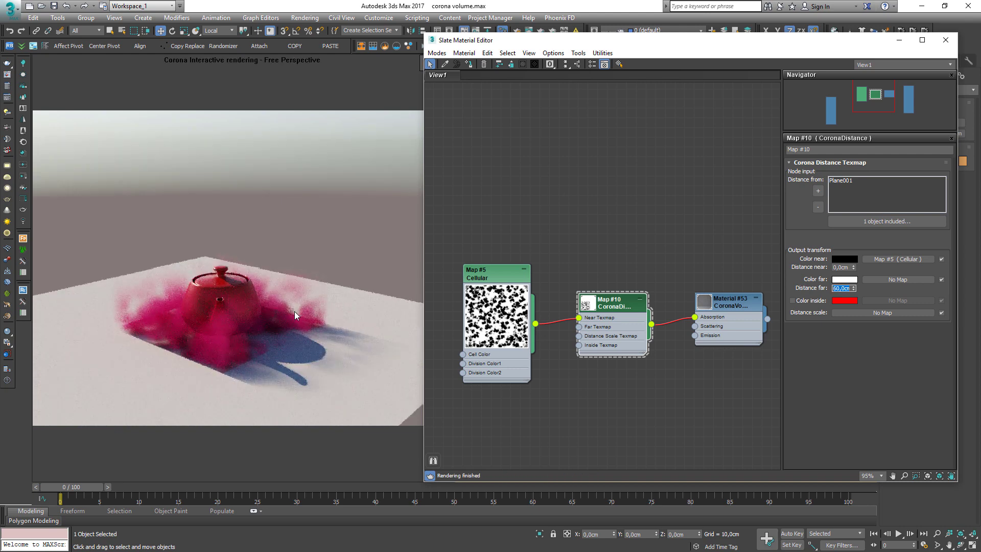
Display the parameters of the Cellular map that feeds the CoronaDistance map.
click(493, 272)
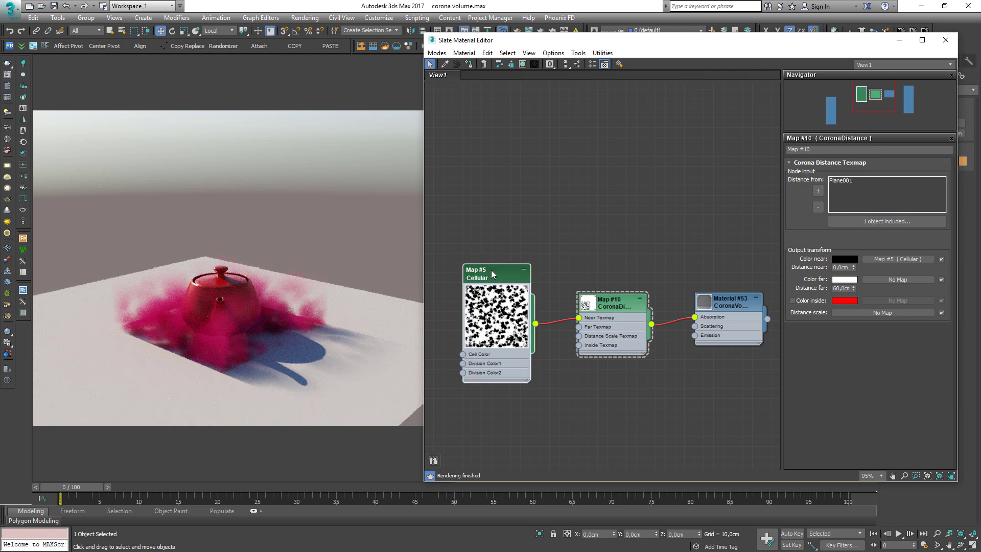
double_click(491, 269)
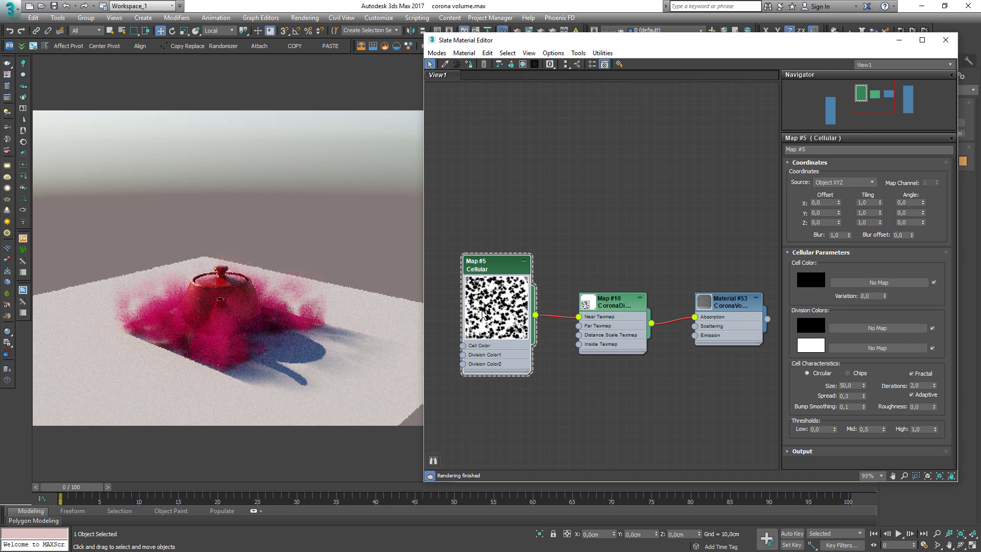
Add a Gradient Ramp map between the Cellular and CoronaDistance maps, and connect the Cellular map to its Source Map input.
mouse_move(501, 317)
mouse_down()
mouse_move(455, 319)
mouse_move(560, 313)
mouse_move(511, 312)
mouse_up()
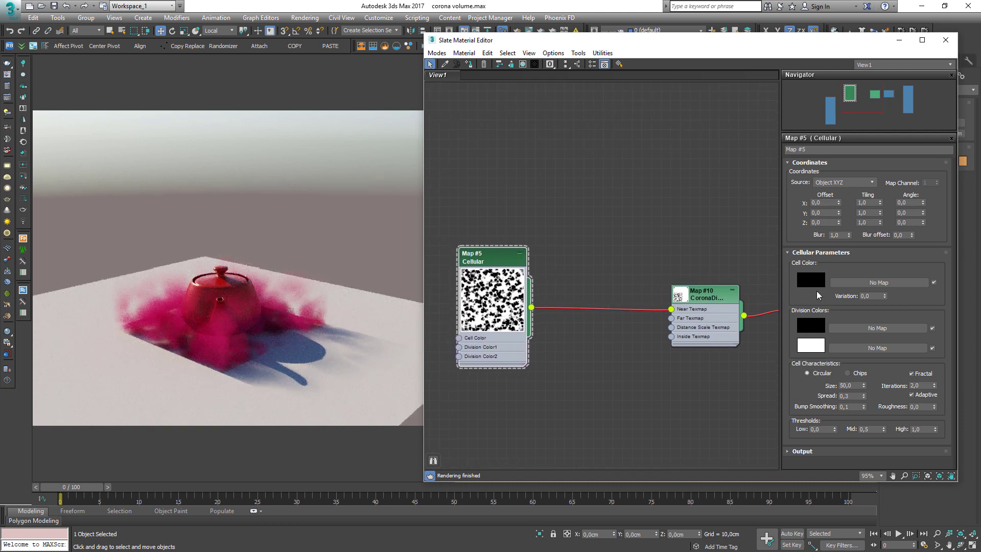
right_click(624, 248)
mouse_move(650, 276)
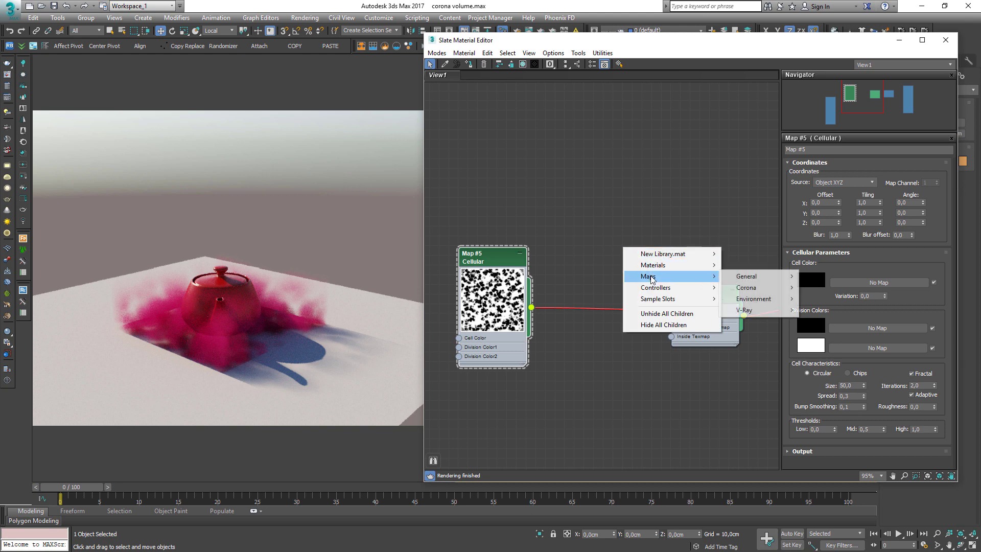
mouse_move(758, 276)
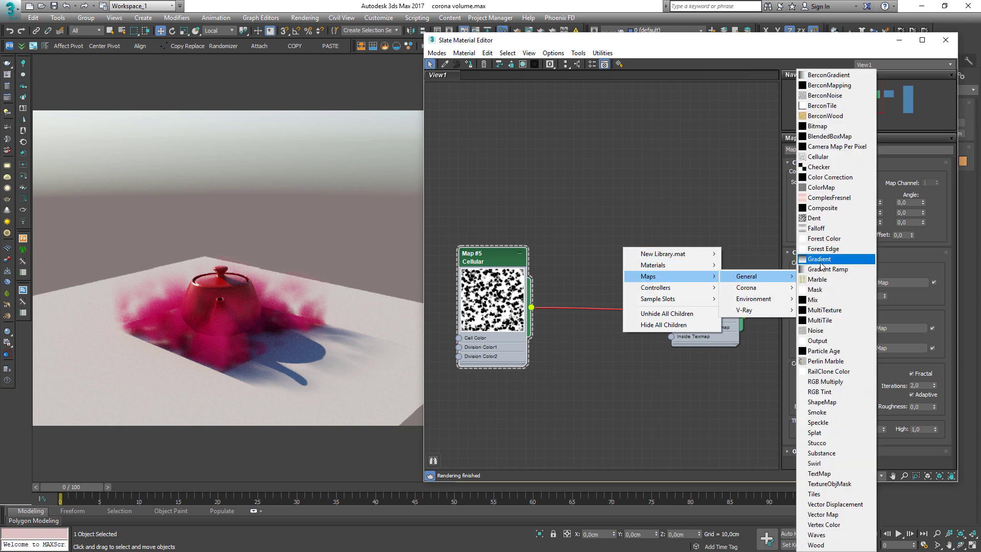
click(823, 269)
click(623, 249)
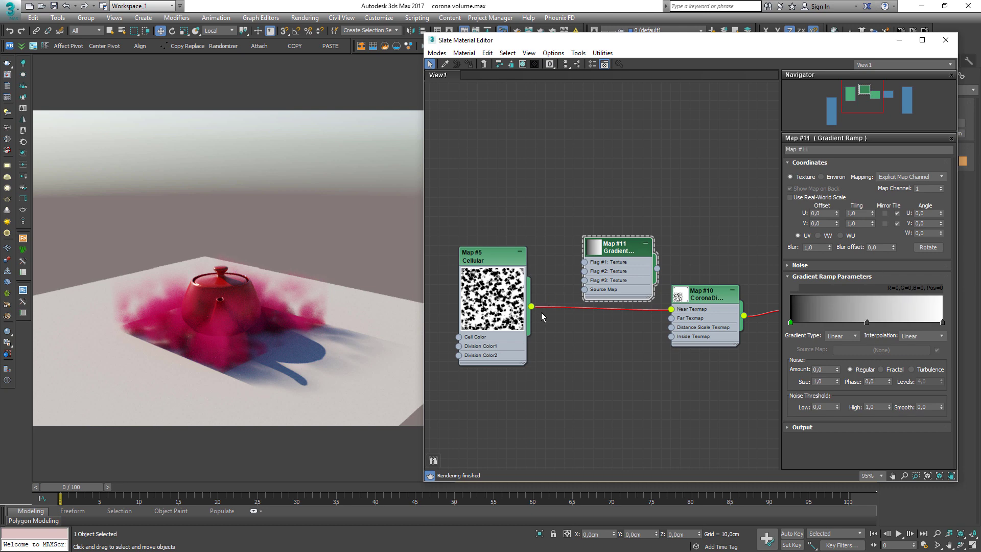
drag(532, 306, 584, 289)
drag(627, 249, 617, 239)
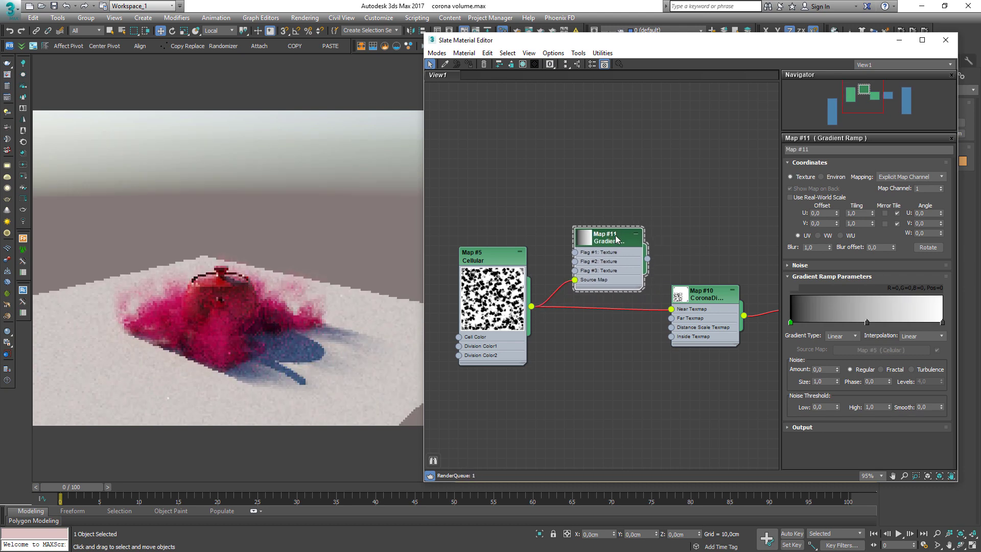
Set the ramp's gradient type to Mapped and connect the Gradient Ramp to the CoronaDistance map's Near Texmap input.
click(844, 336)
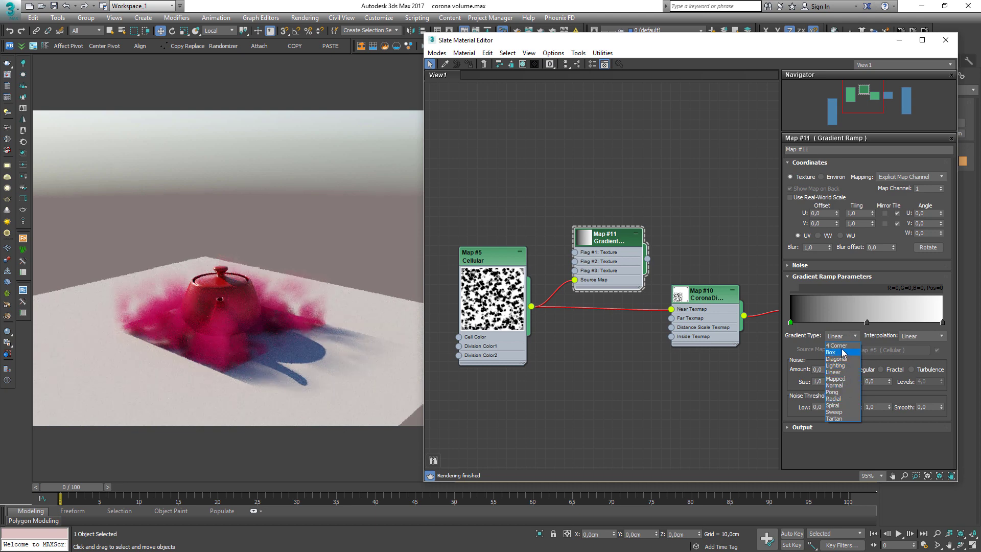
click(838, 379)
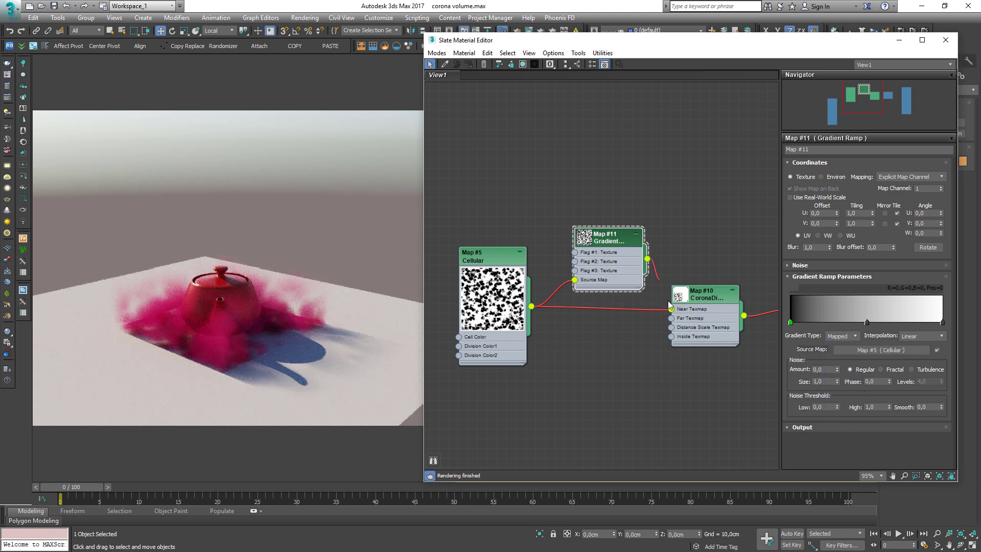
drag(608, 236, 608, 285)
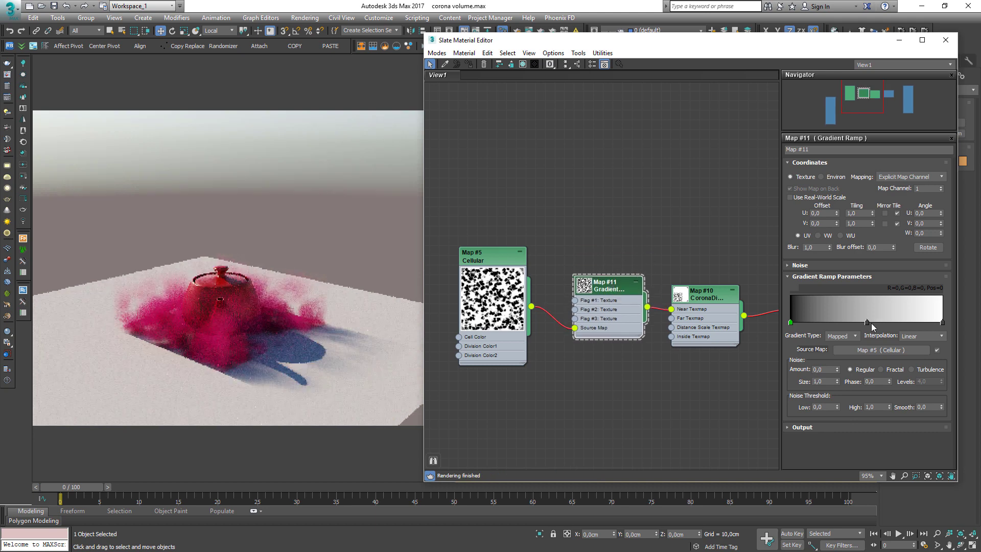
Remove the ramp's middle flag, and set its start flag to a grey with RGB 131, 131, 131.
drag(866, 324, 716, 324)
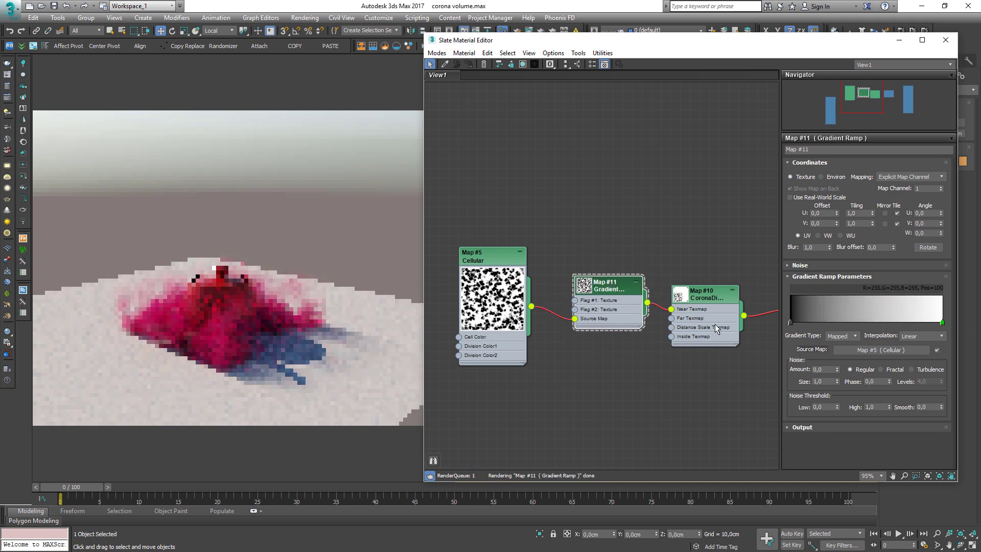
double_click(790, 323)
mouse_move(522, 290)
mouse_down()
mouse_move(498, 327)
mouse_move(532, 290)
mouse_up()
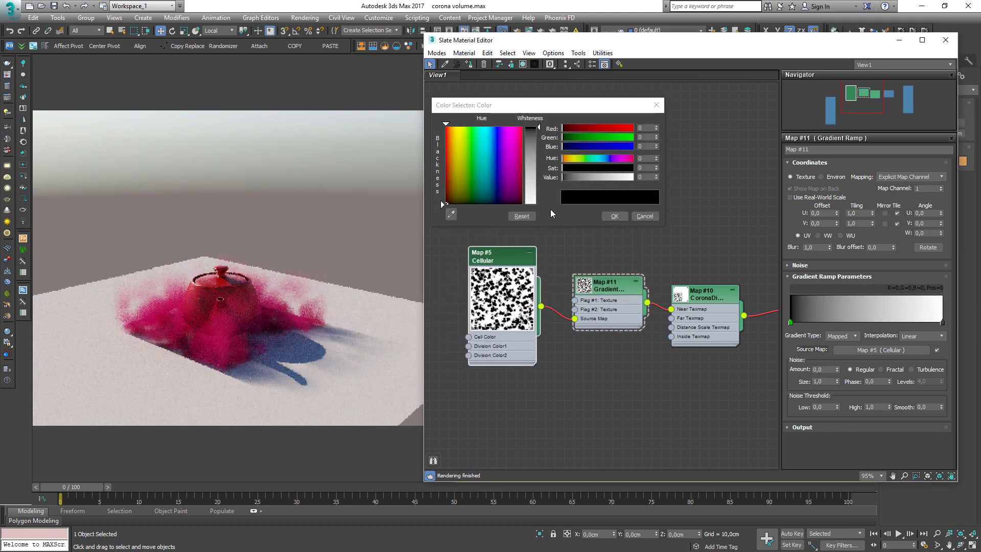
drag(538, 128, 540, 174)
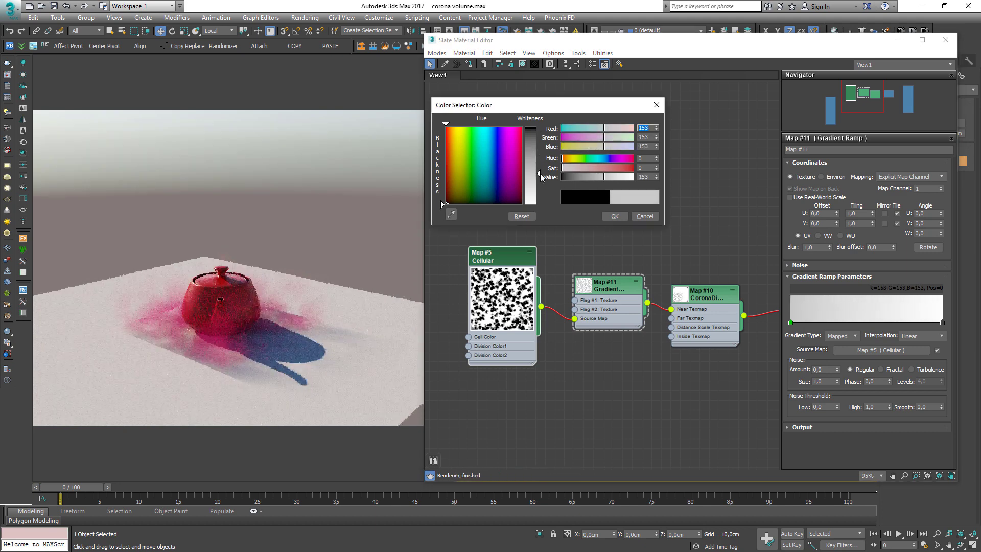
drag(540, 173, 544, 167)
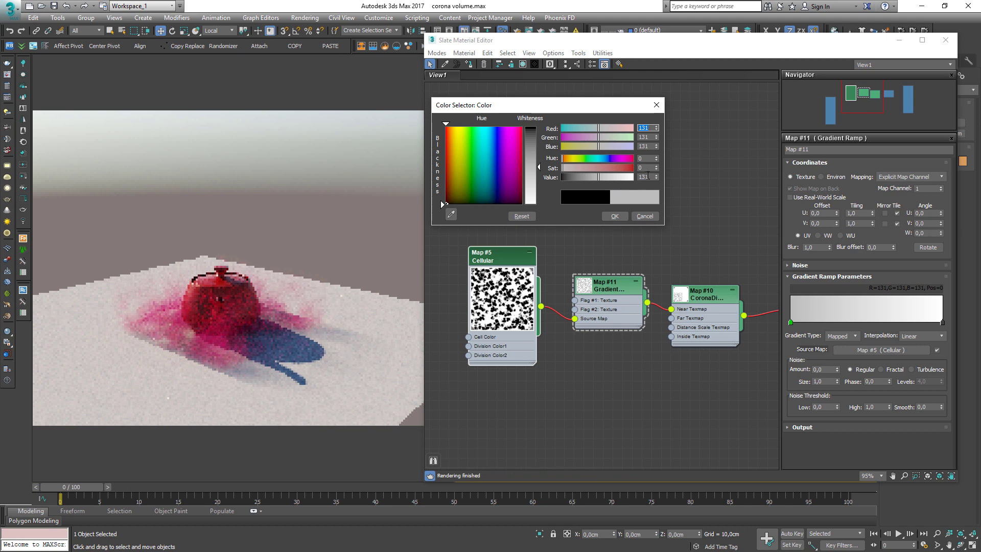
click(614, 216)
Try black and a 126 grey on the ramp's end flag, and settle on a bright pink of about RGB 237, 23, 159.
double_click(943, 322)
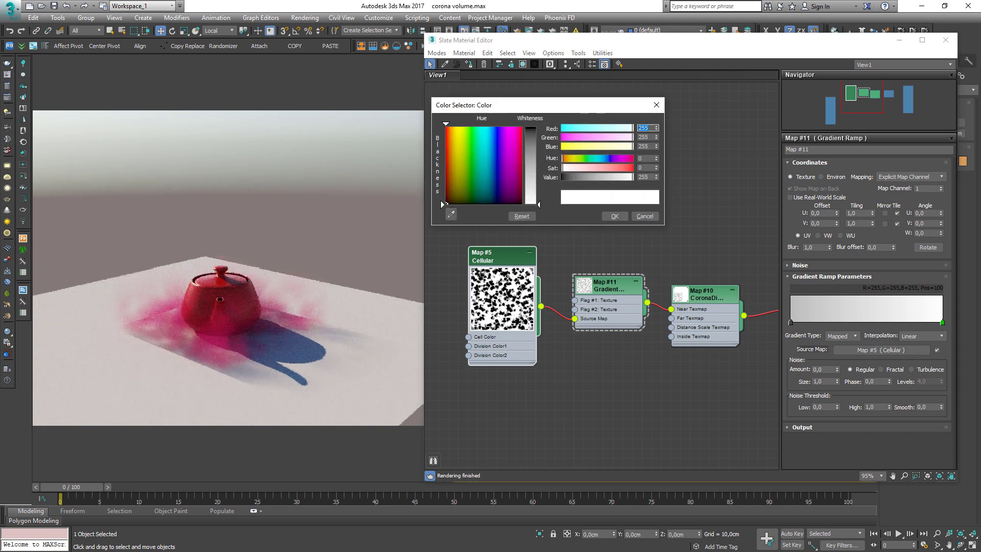
drag(540, 203, 541, 128)
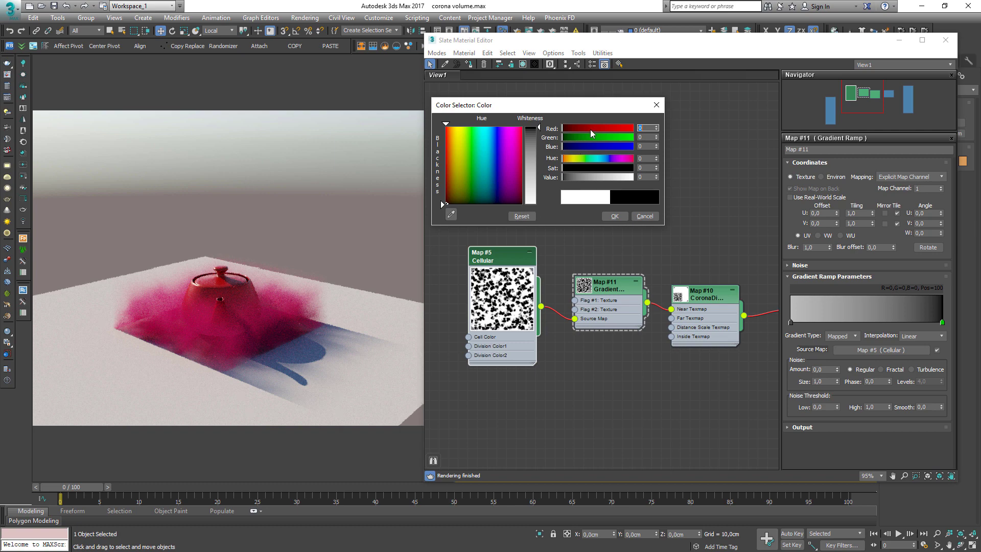
mouse_move(539, 127)
mouse_down()
mouse_move(539, 174)
mouse_move(540, 165)
mouse_up()
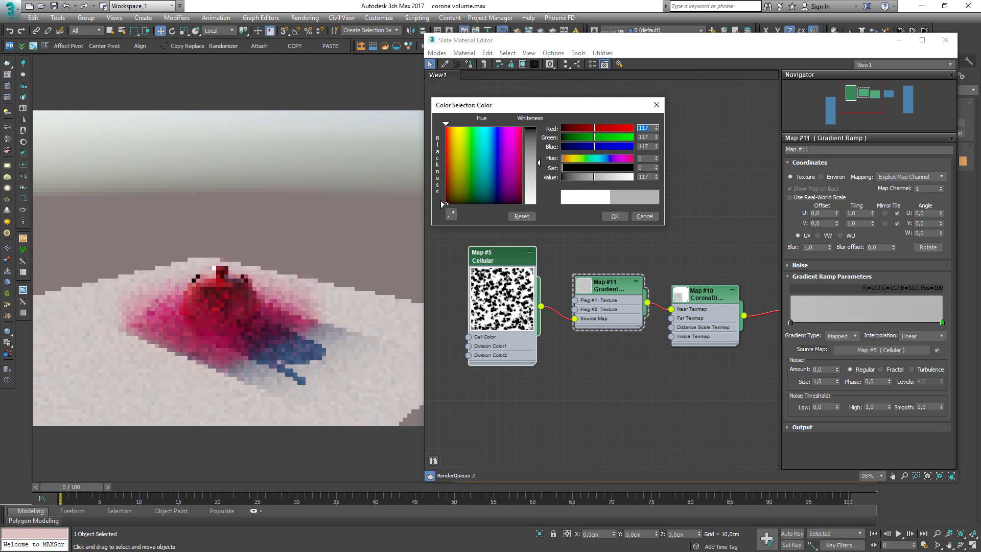
drag(511, 257, 492, 257)
drag(609, 285, 590, 285)
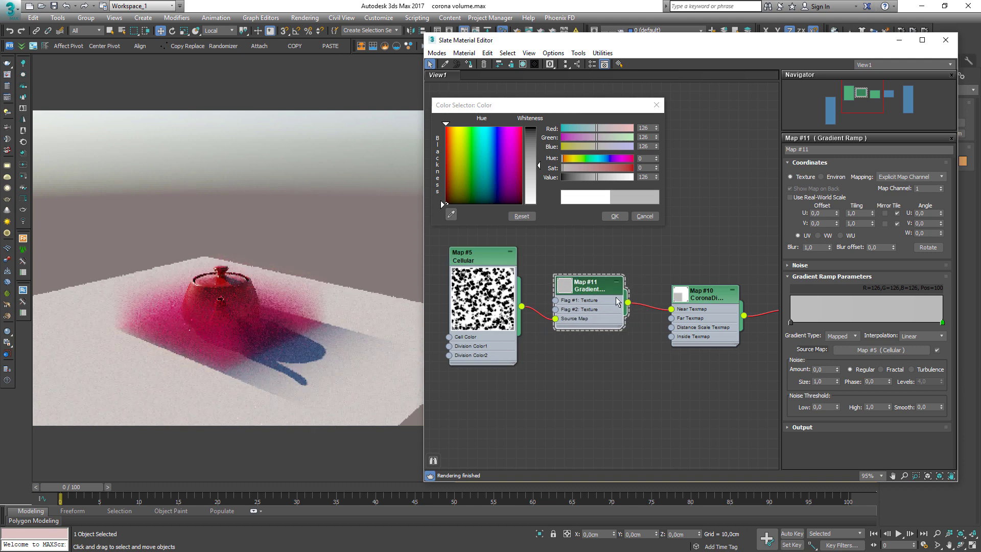
middle_drag(667, 306, 623, 328)
right_click(662, 335)
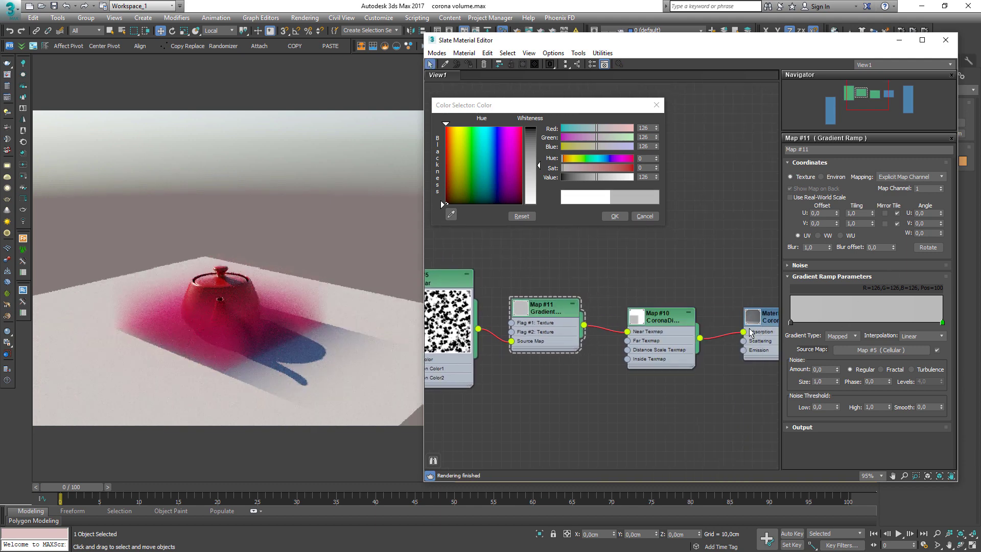
drag(501, 143, 514, 132)
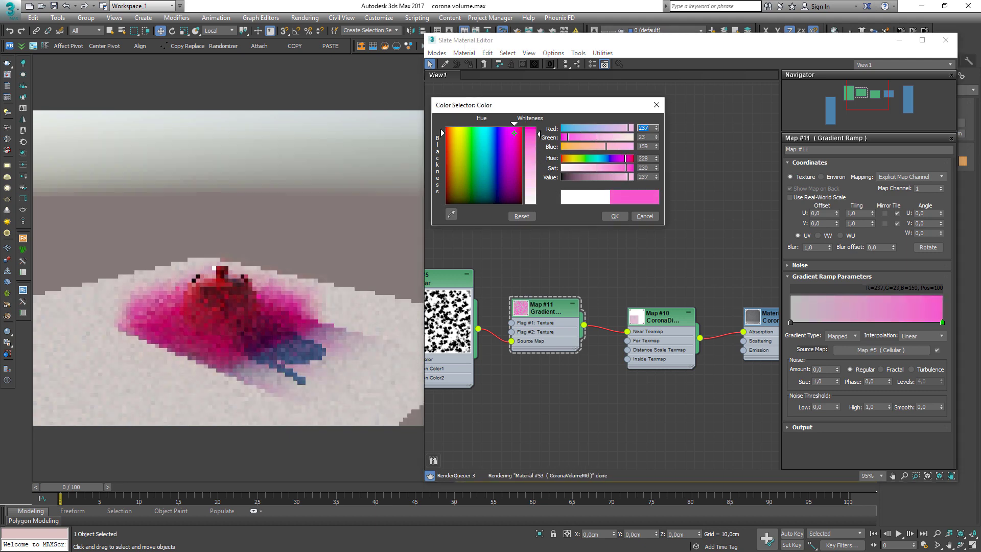
click(615, 216)
Set the ramp's start flag to a yellow of about RGB 233, 235, 34.
click(791, 323)
double_click(790, 322)
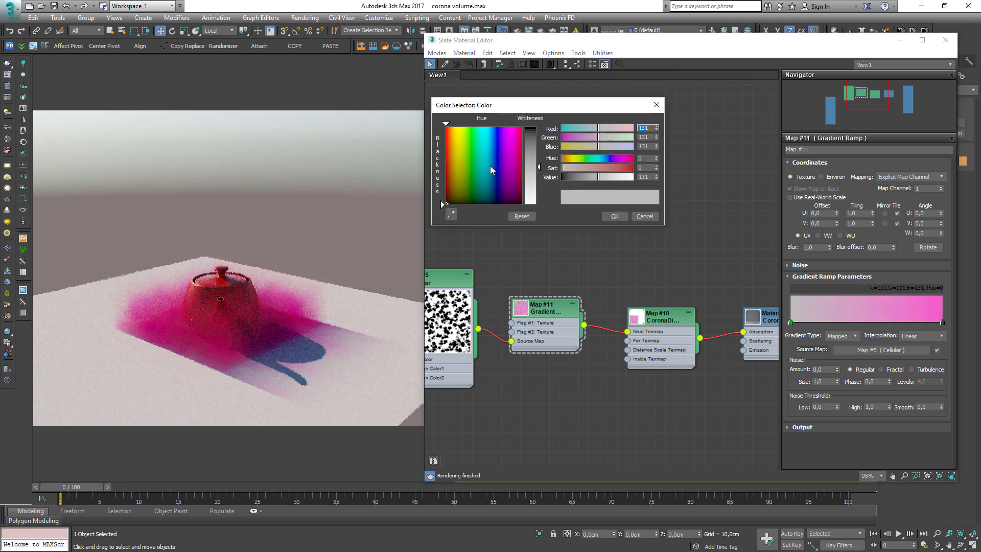
drag(464, 142, 458, 134)
drag(539, 167, 539, 137)
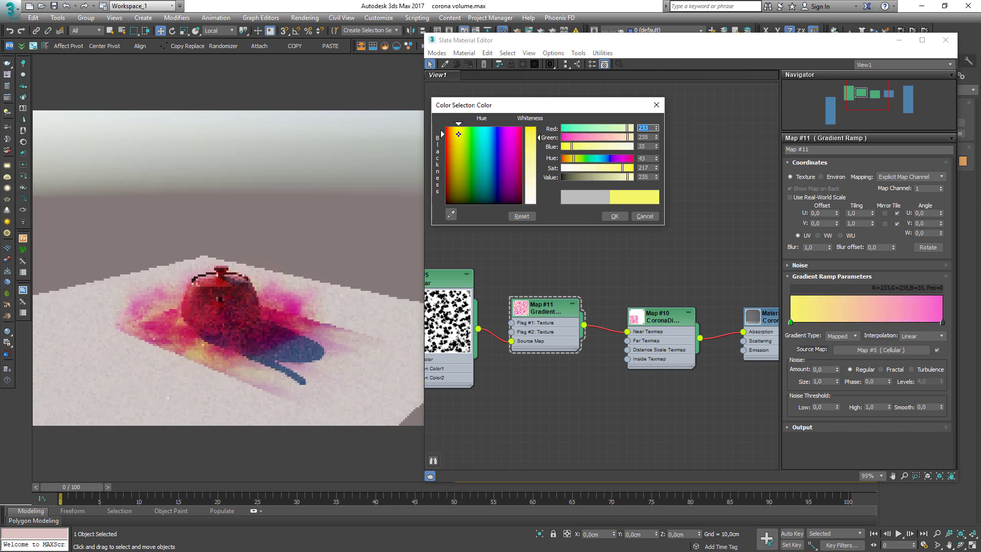
click(616, 216)
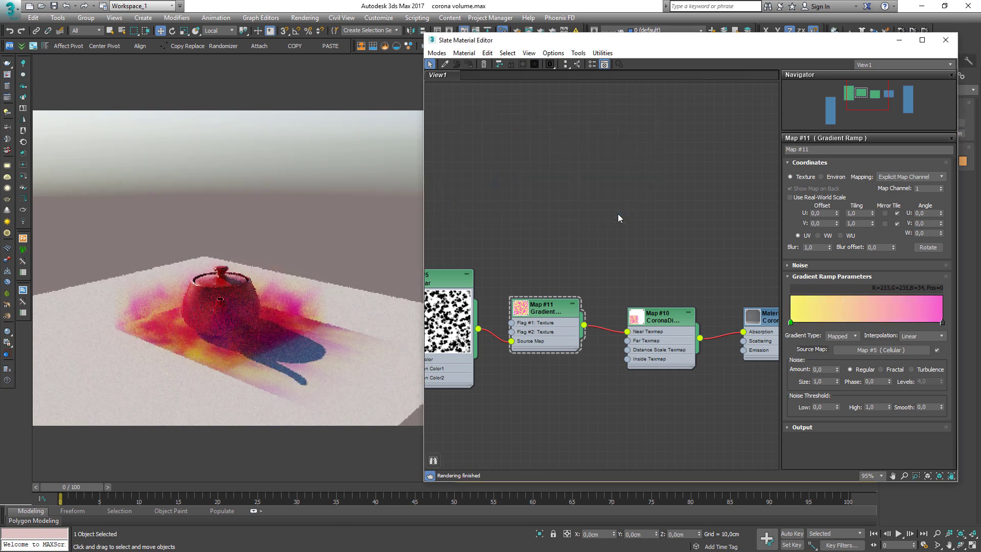
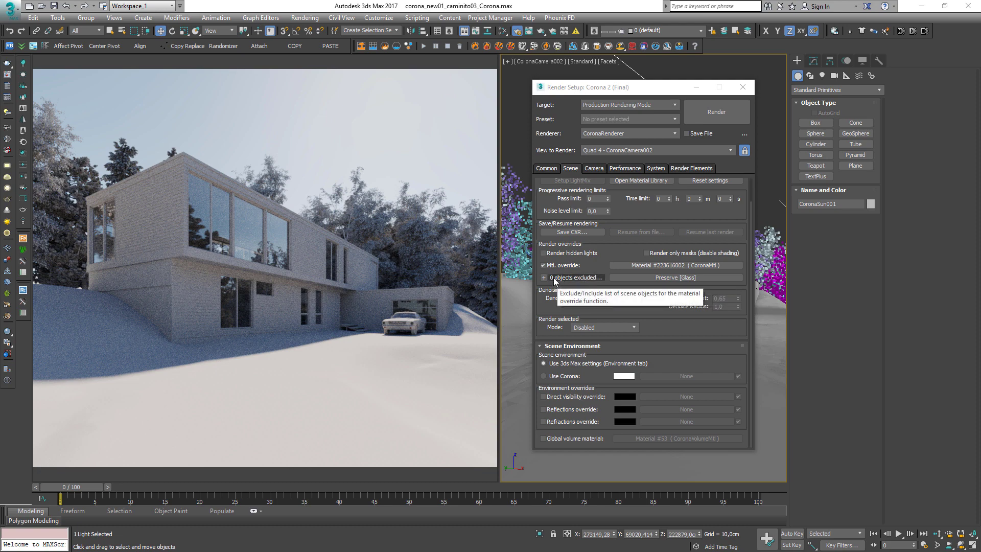
Try the material override without preserving glass materials, and switch their preservation back on.
click(680, 278)
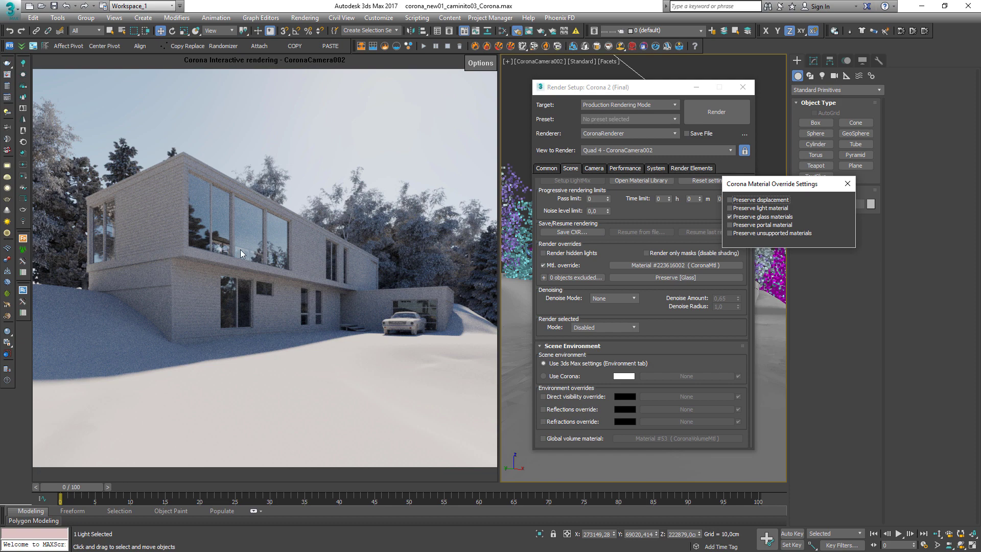
click(730, 217)
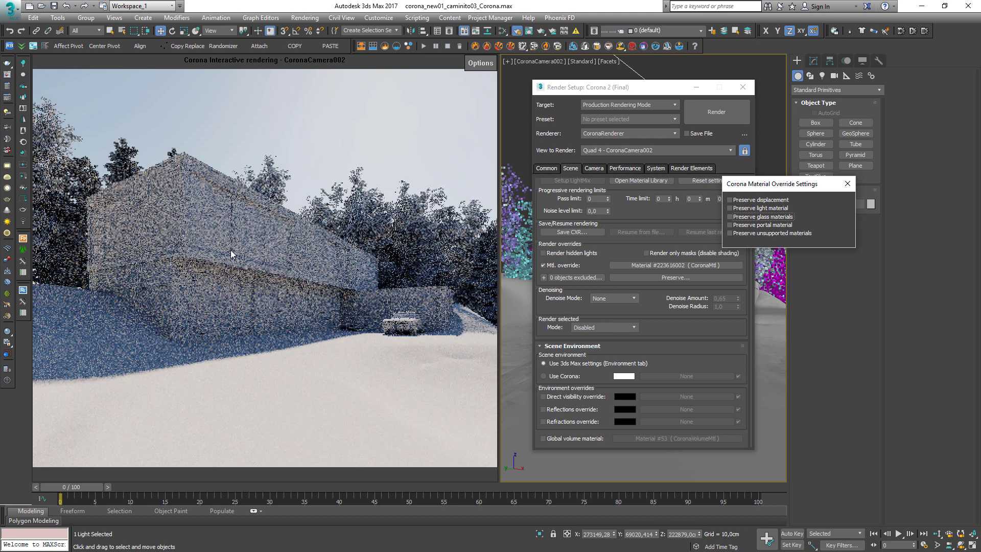
click(729, 217)
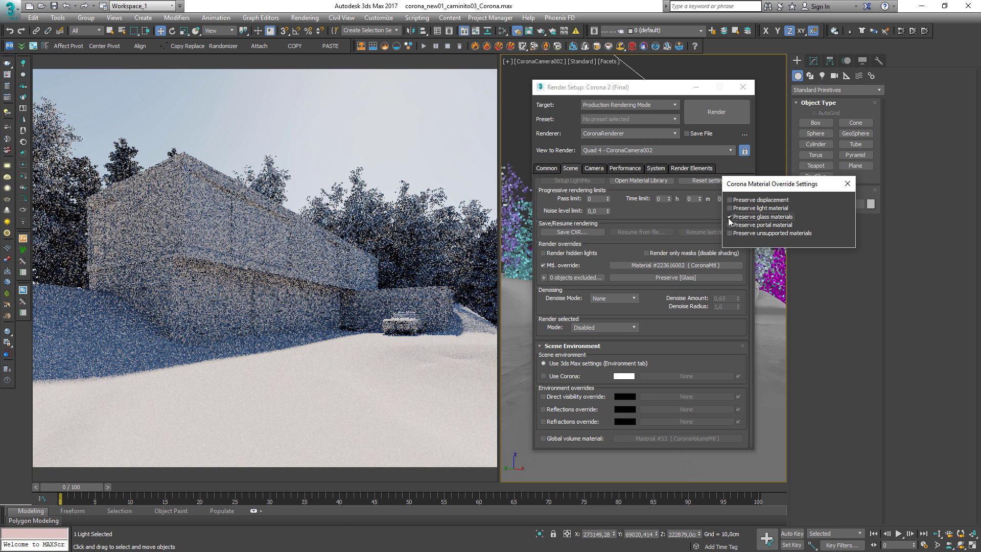
click(848, 183)
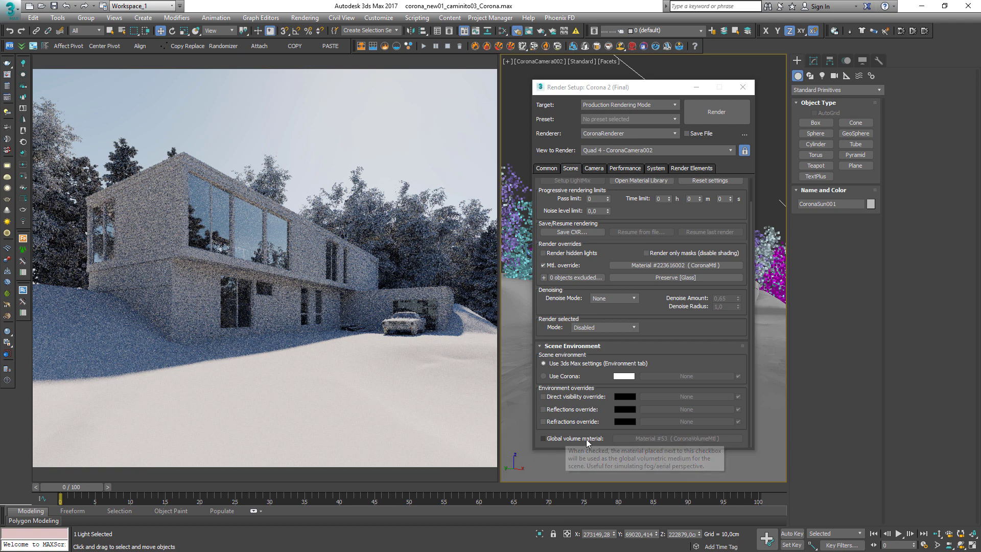
Enable the global volume material for the house scene, and lower the Corona sun to a Z position of about 104870 cm.
click(586, 439)
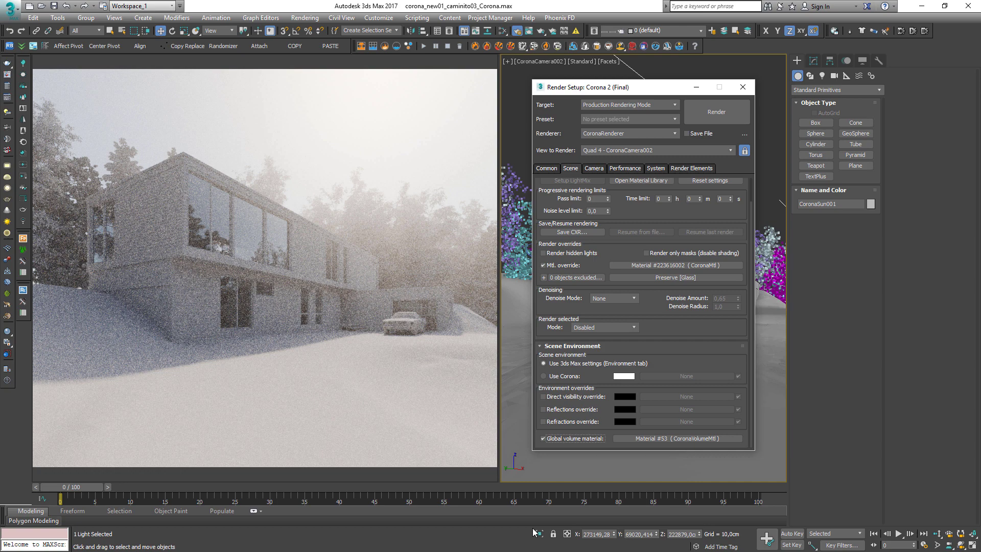
drag(685, 87, 321, 102)
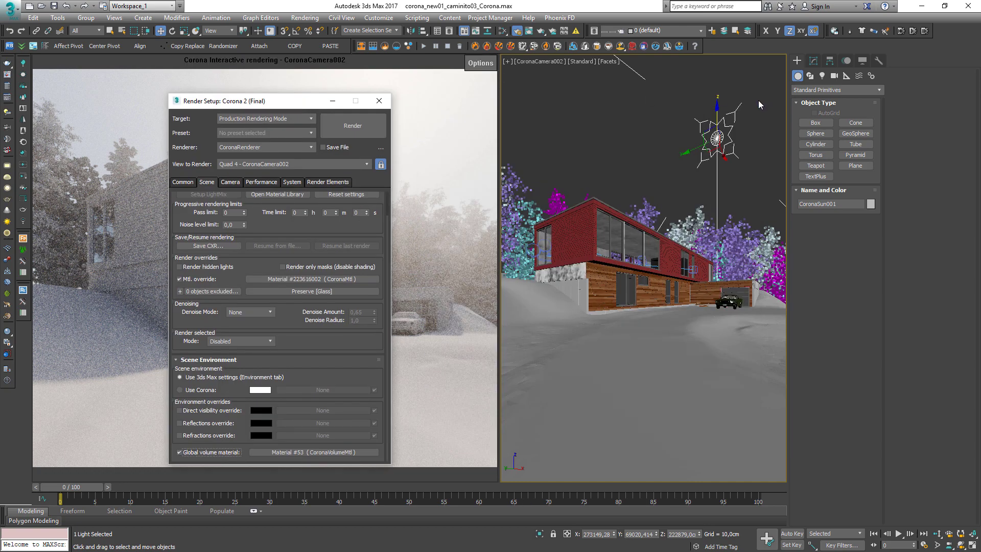
drag(717, 117, 717, 202)
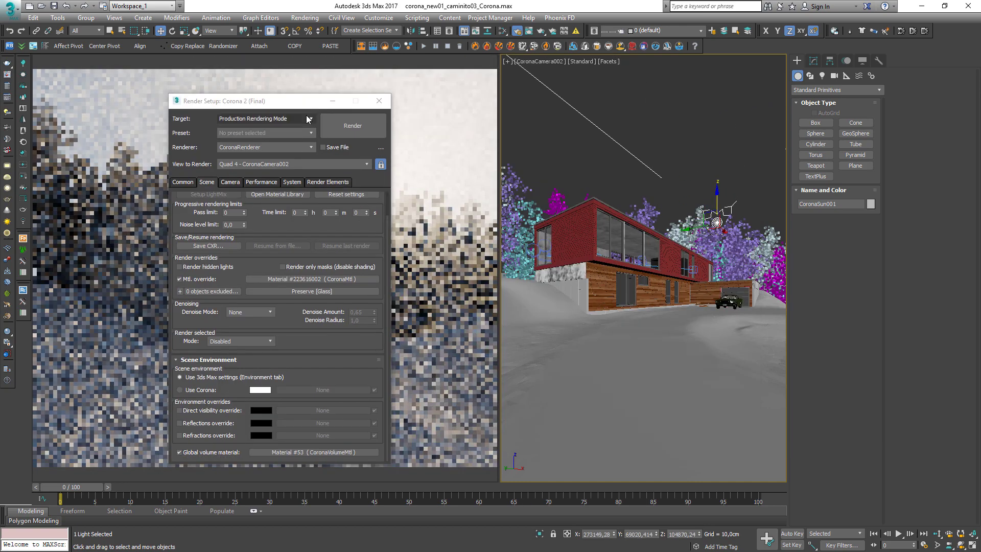
drag(245, 101, 646, 75)
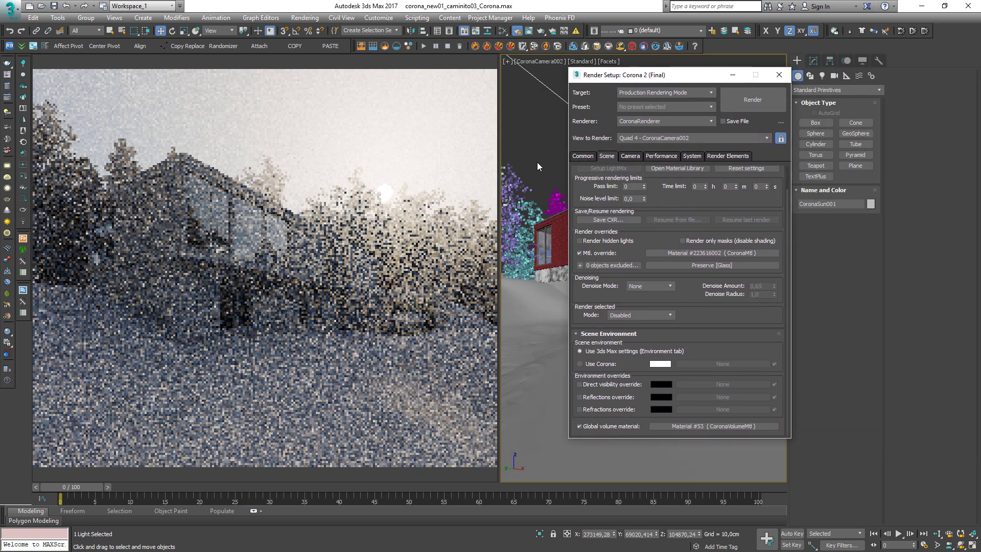
Set the absorption distance of the scene's global CoronaVolumeMtl to 3000 cm.
click(538, 163)
key(m)
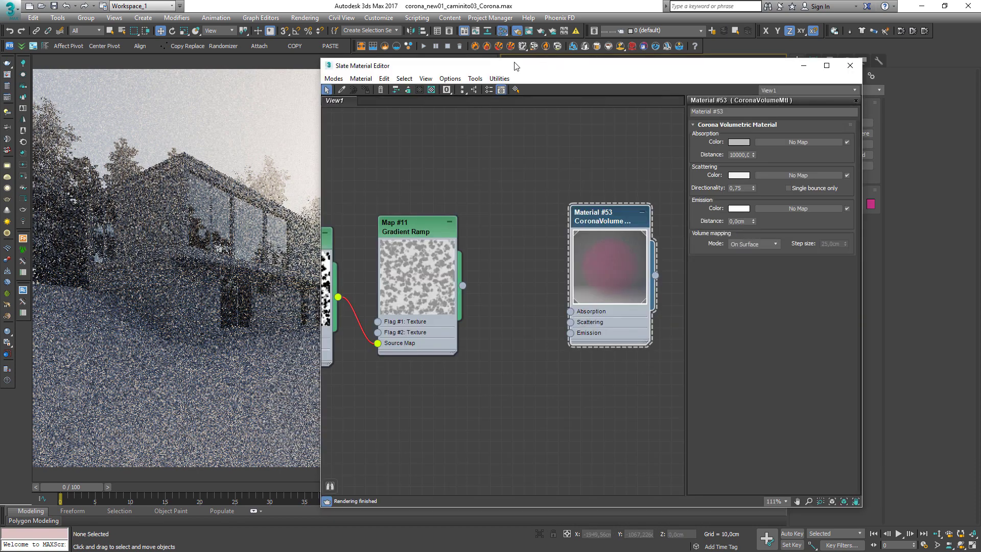
drag(579, 69, 405, 56)
drag(444, 214, 398, 213)
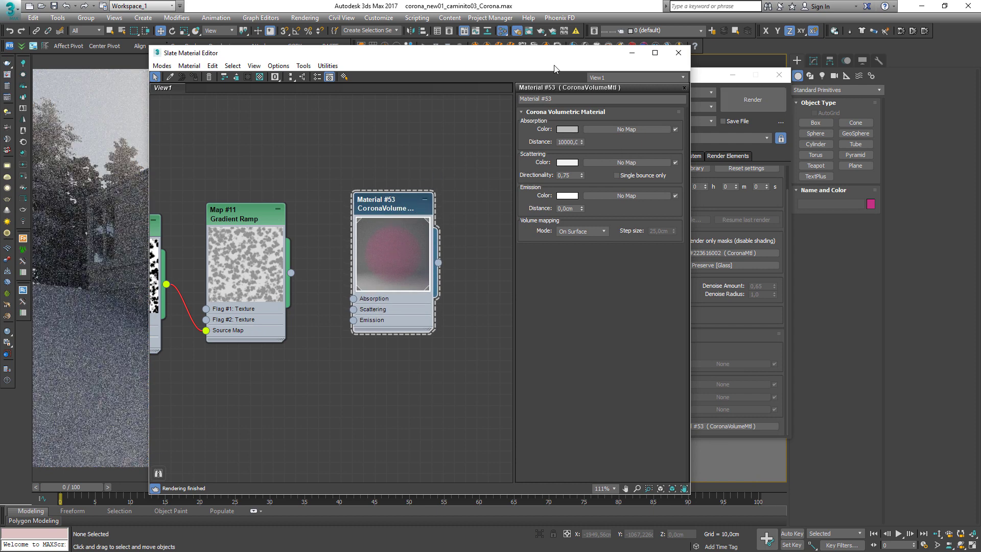
drag(472, 59, 833, 60)
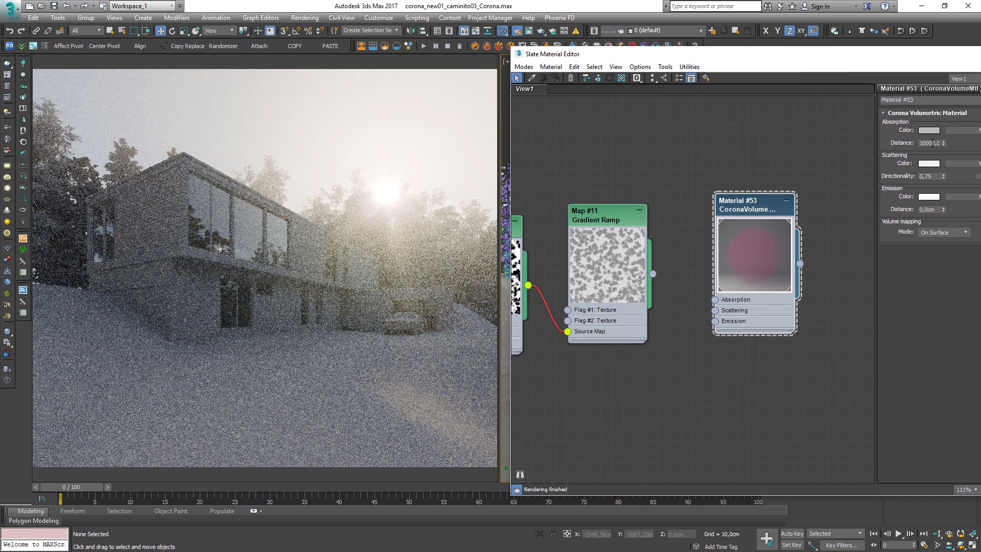
click(922, 143)
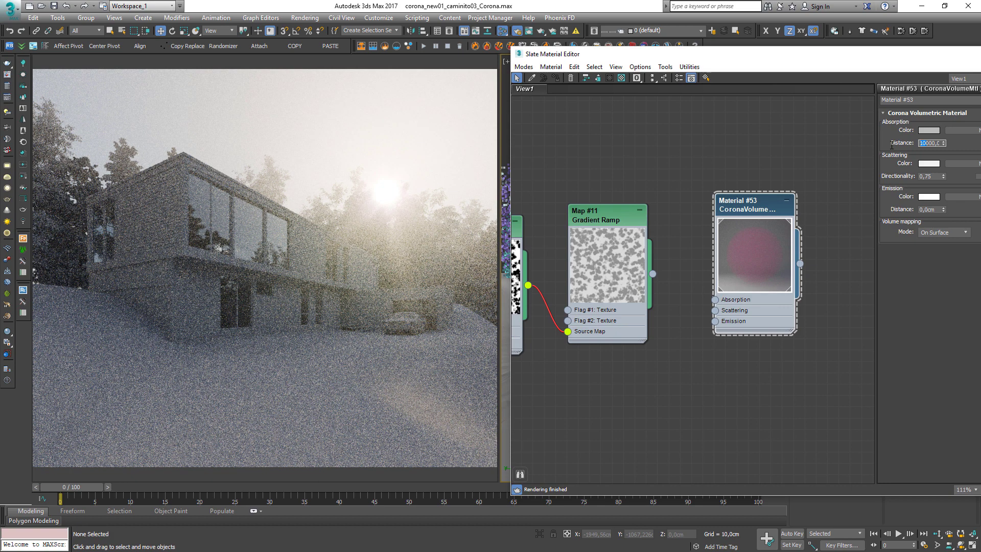
text(3000)
key(Return)
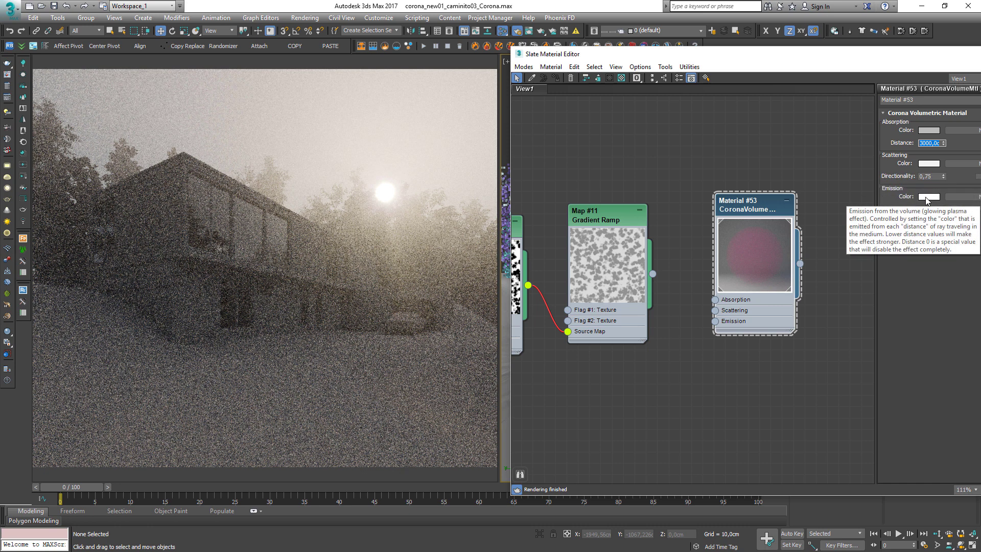
Try emission distances of 10 cm and 1000 cm on the scene's global CoronaVolumeMtl.
drag(920, 59, 818, 59)
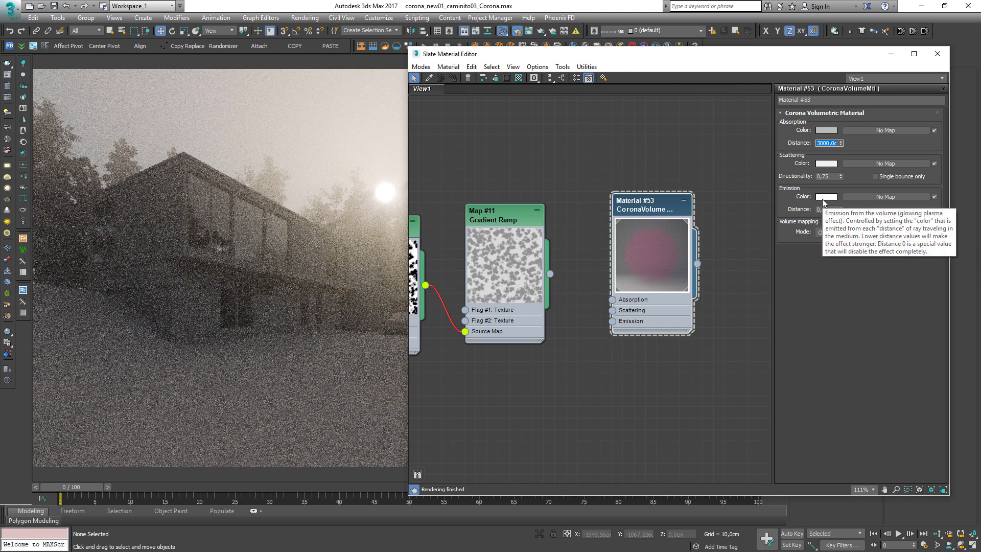
click(828, 209)
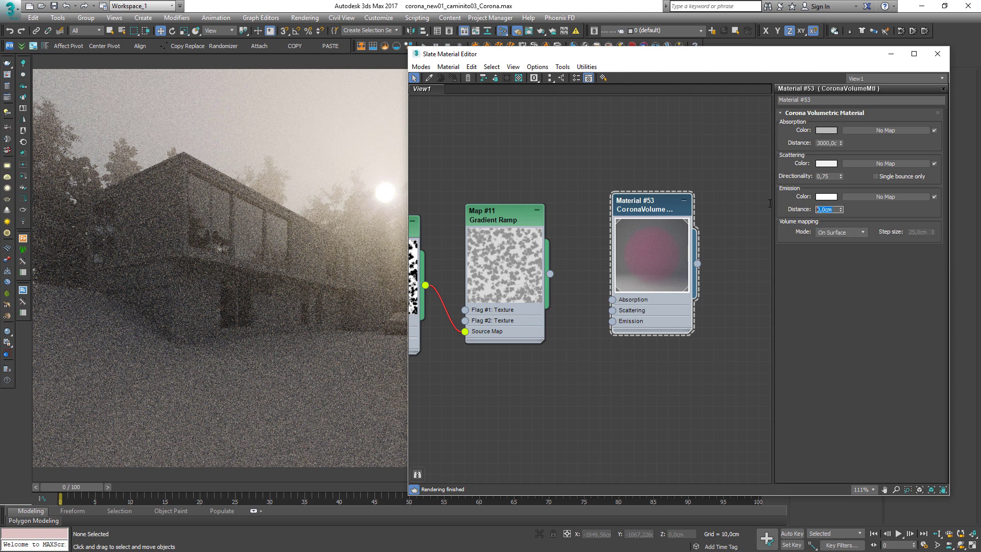
text(10)
key(Return)
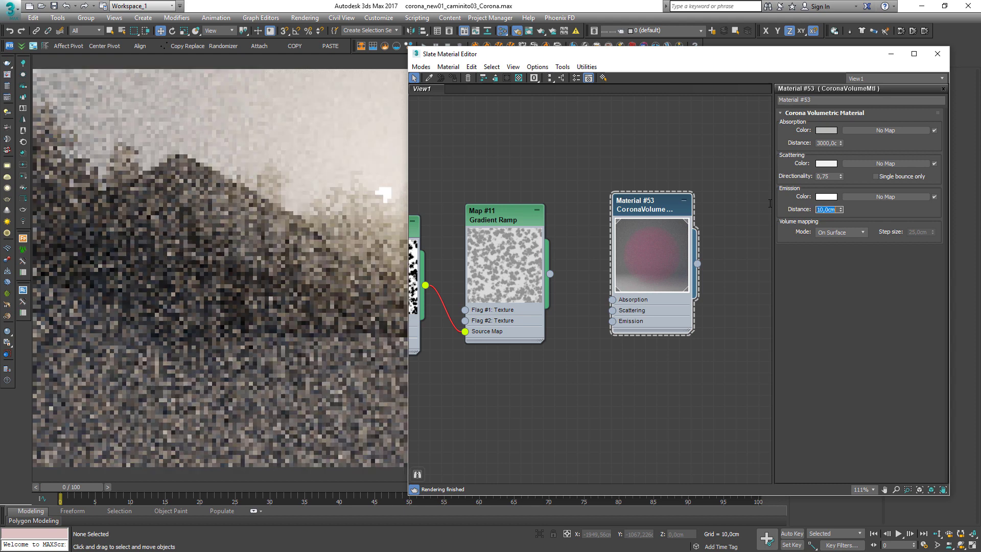
text(1000)
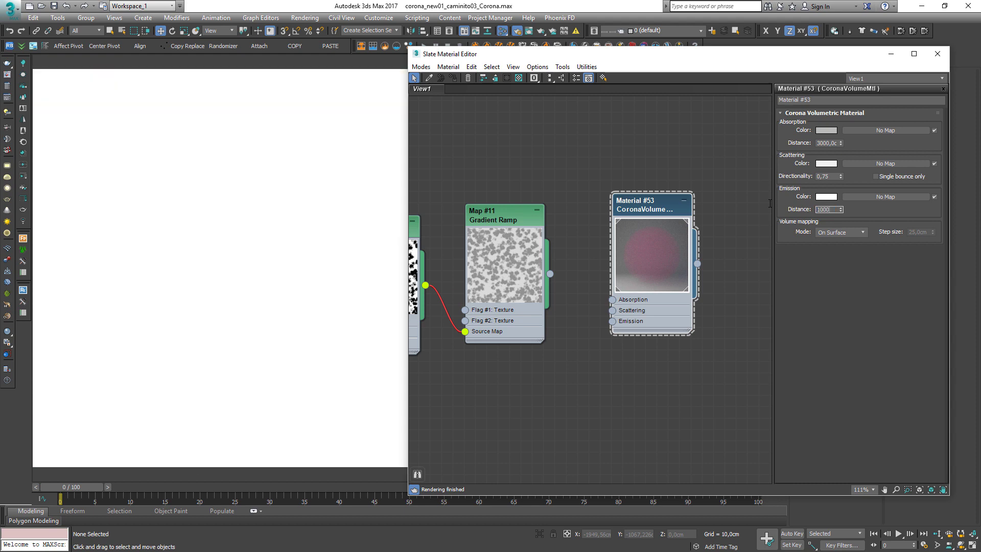
key(Return)
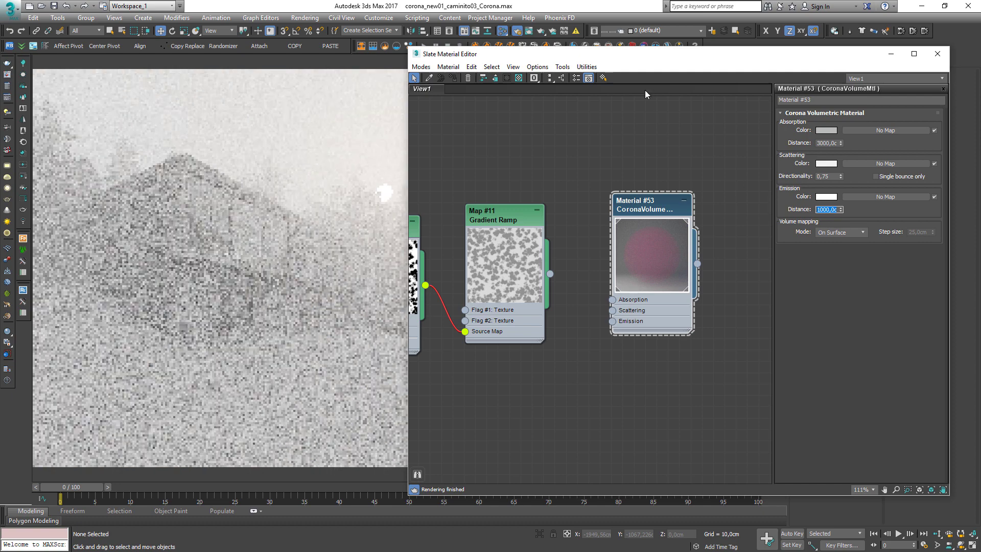
Set the volume material's emission color to a purple of about RGB 131, 74, 195 and its emission distance to 5000 cm.
drag(492, 57, 464, 76)
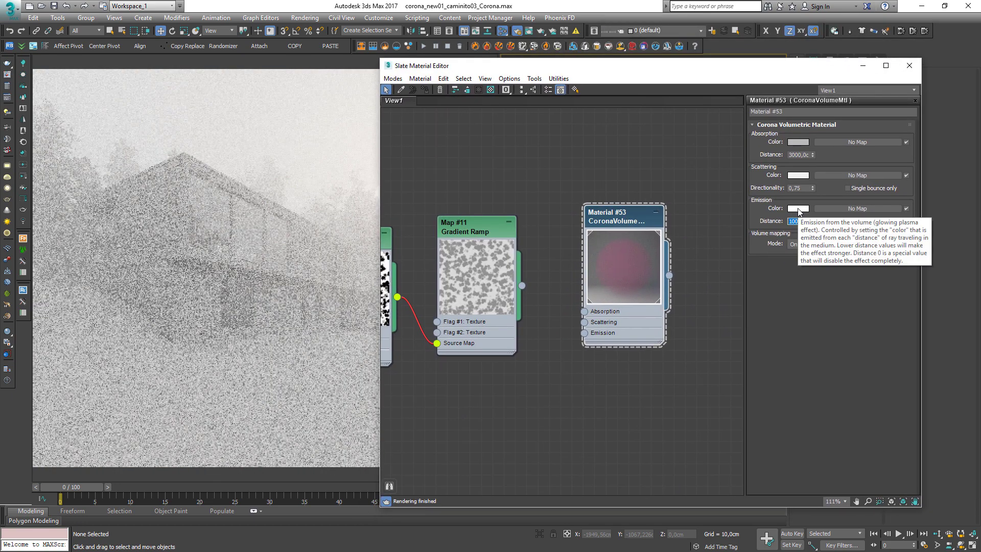
click(798, 209)
click(551, 115)
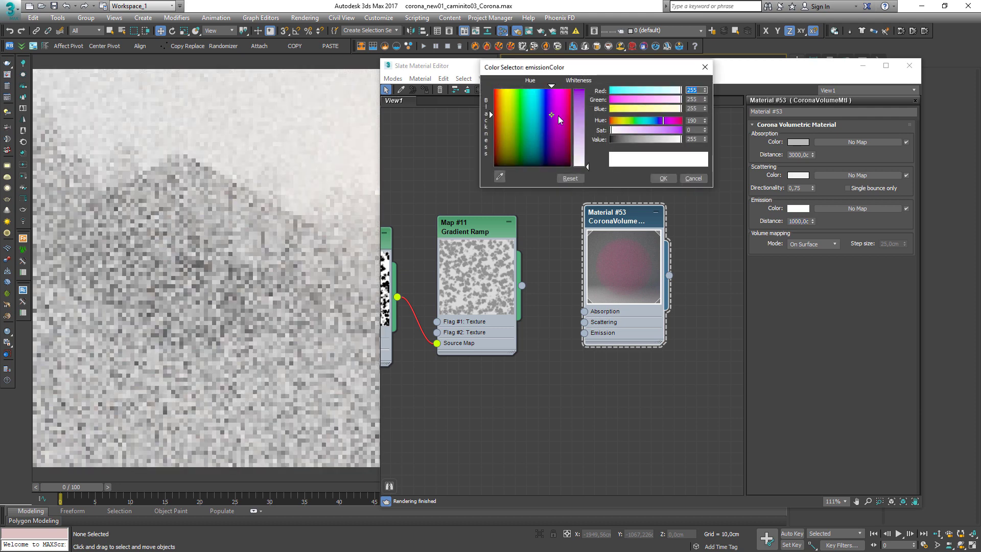
click(587, 111)
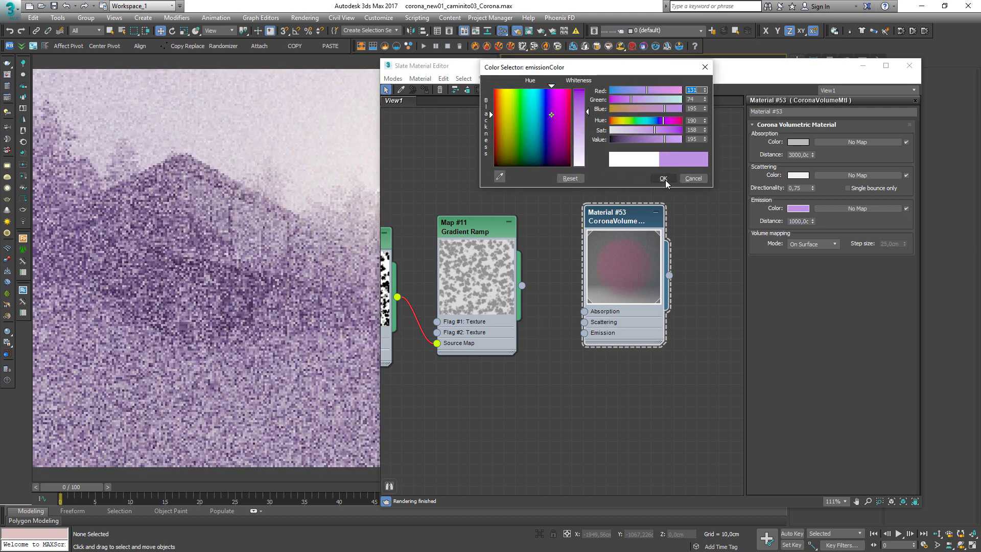
click(664, 178)
drag(811, 222, 773, 222)
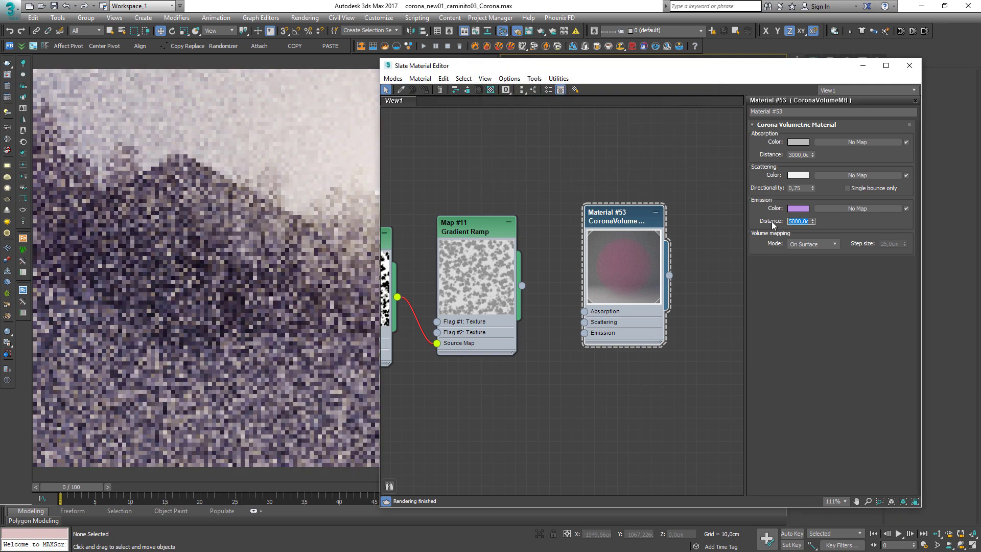
drag(468, 67, 416, 58)
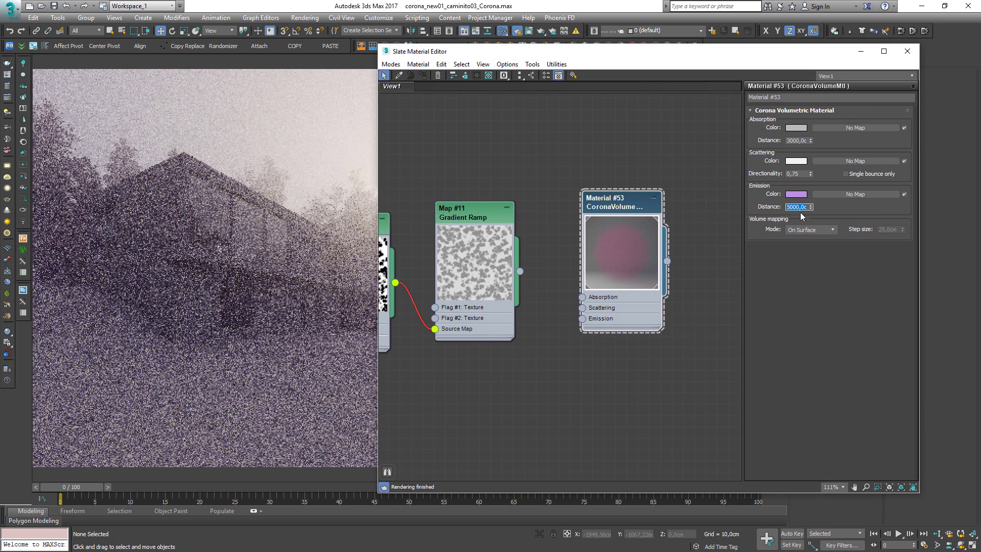
Set the volume material's emission distance to 0 cm and its absorption distance to 5000 cm, and close the material editor and render setup.
text(0)
key(Return)
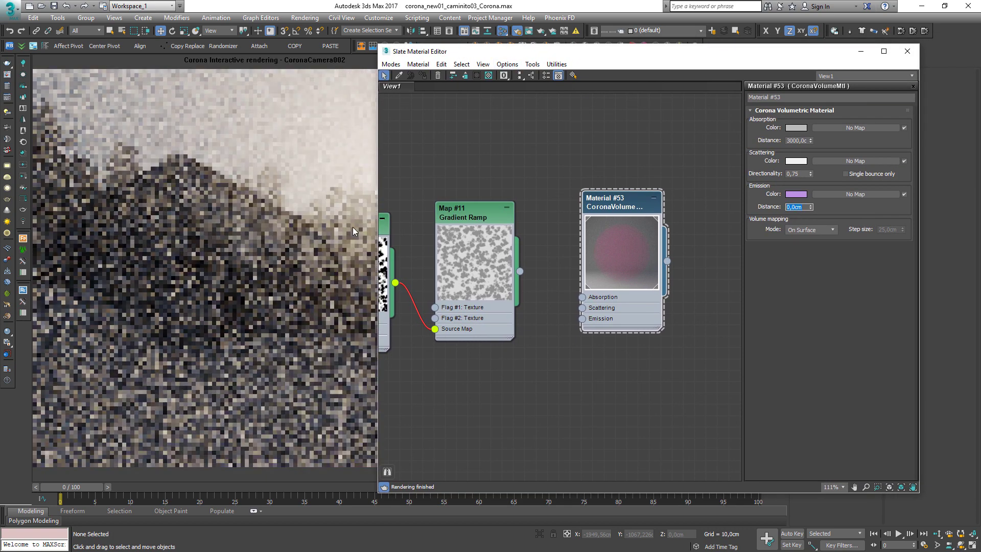
double_click(791, 141)
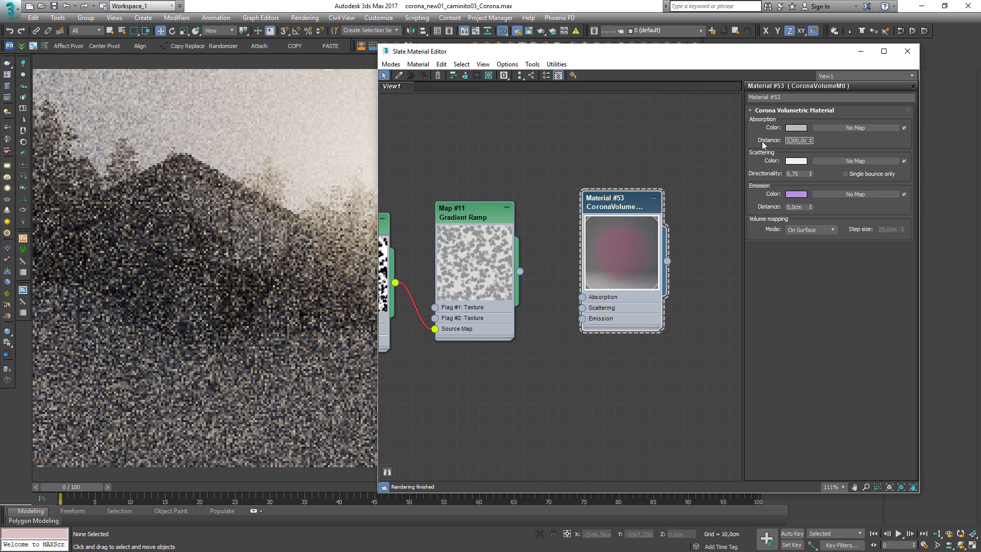
key(Return)
drag(705, 52, 0, 75)
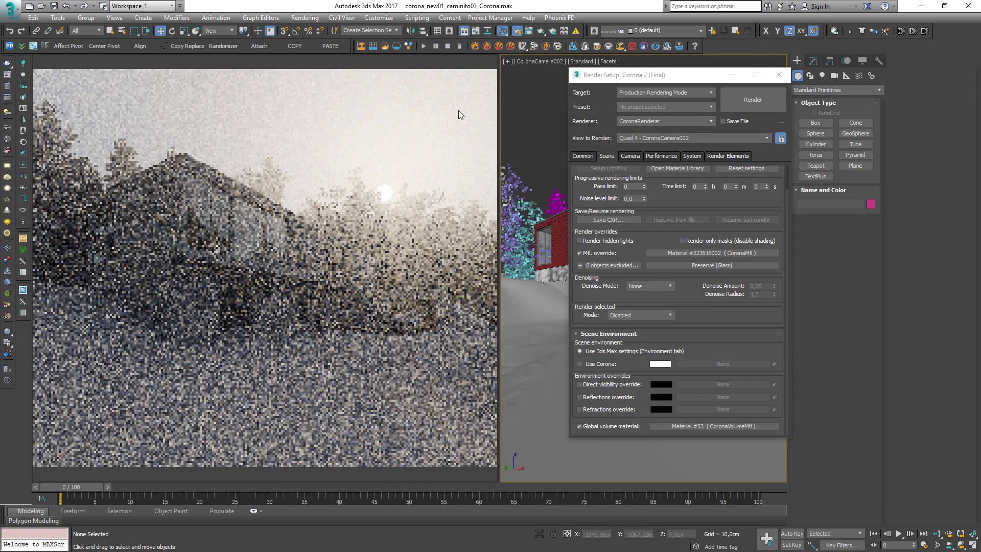
click(779, 75)
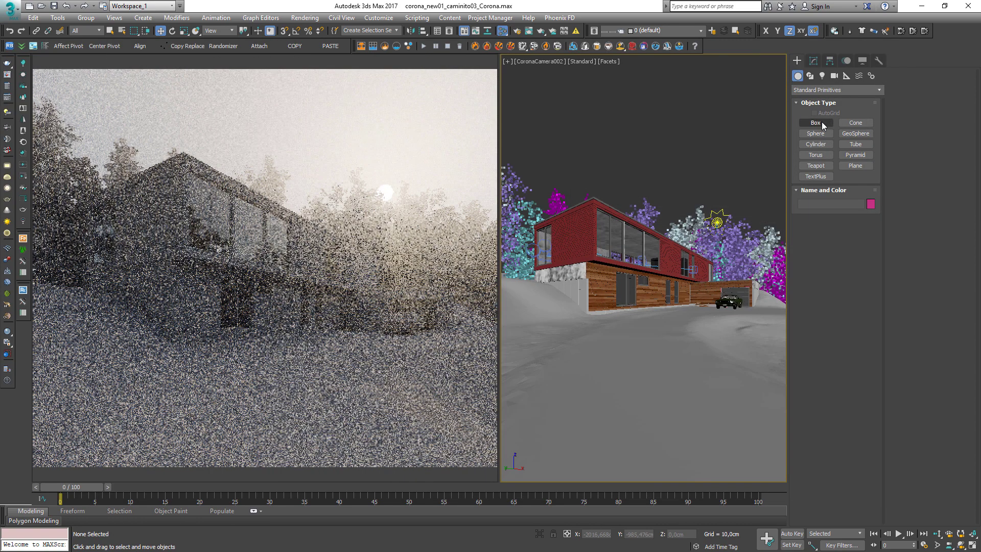
click(821, 123)
drag(712, 311, 699, 320)
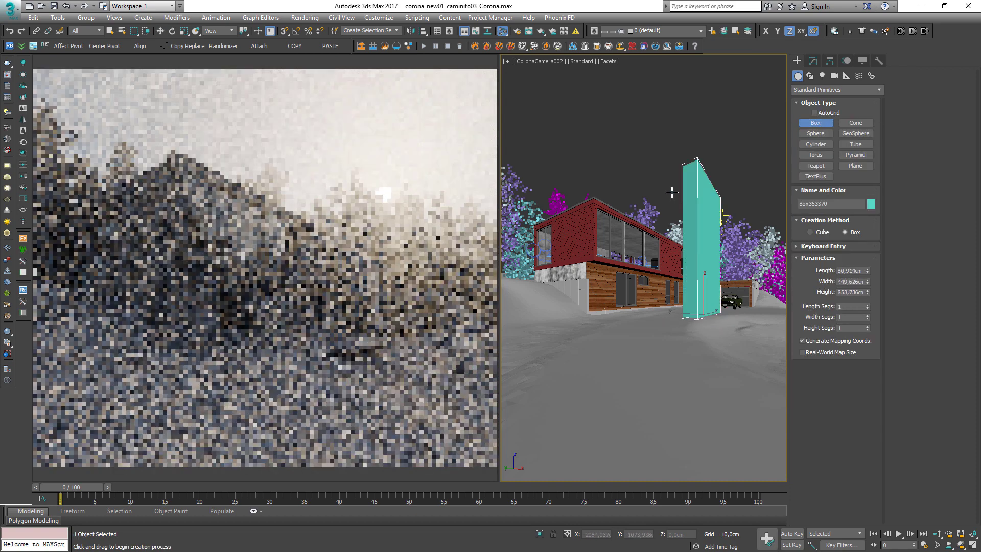
click(669, 199)
key(Delete)
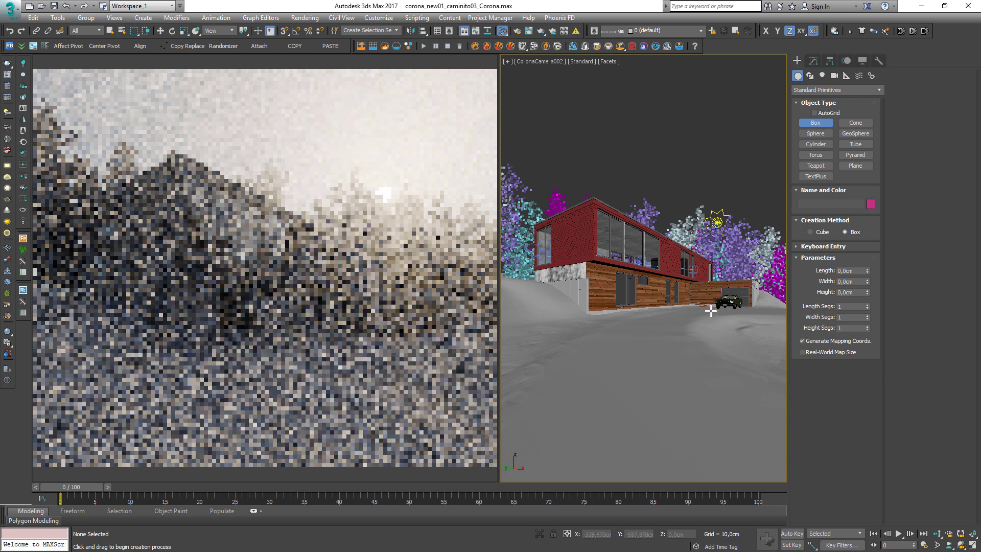
Create a box about 79 by 133 cm and 1210 cm tall beside the sun near the car, and lower it to about Z -222 cm.
drag(710, 310, 716, 312)
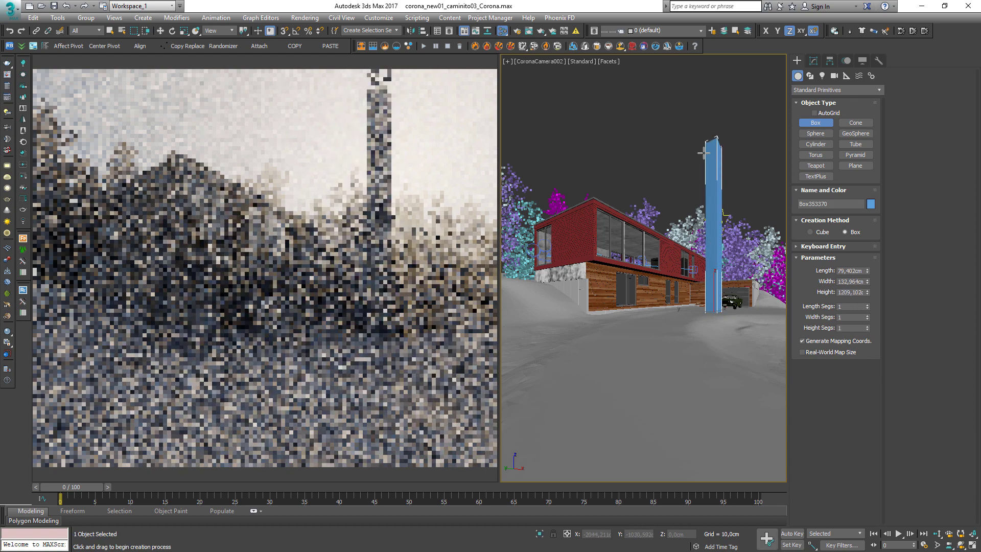
click(704, 153)
key(w)
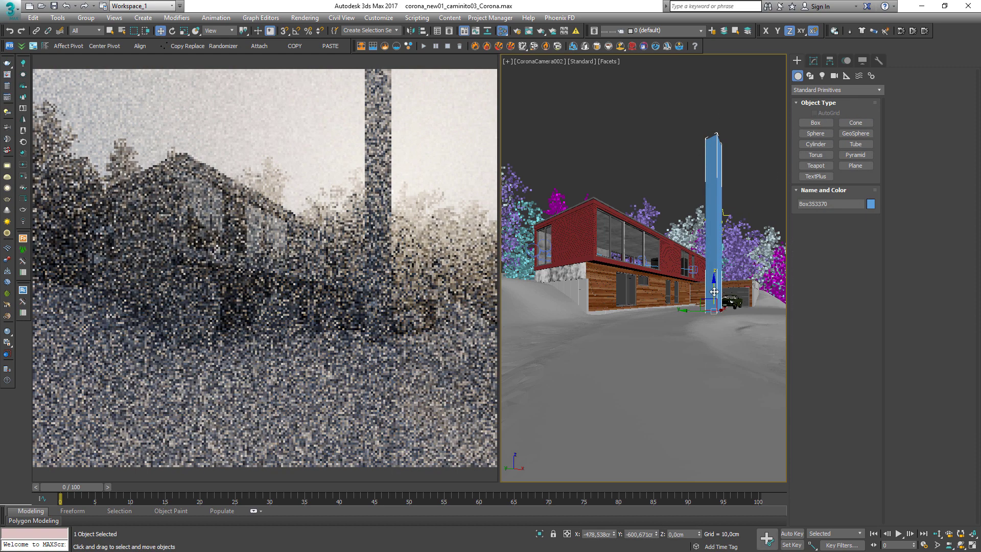
mouse_move(714, 280)
mouse_down()
mouse_move(713, 330)
mouse_move(711, 296)
mouse_up()
drag(692, 338, 687, 337)
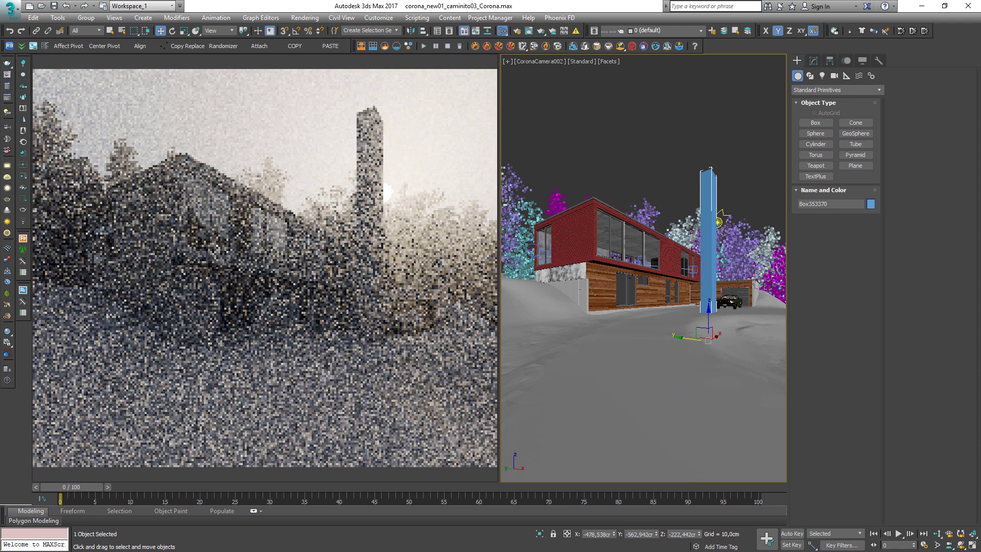
Try a scattering directionality of -0,99 on the global volume material.
key(m)
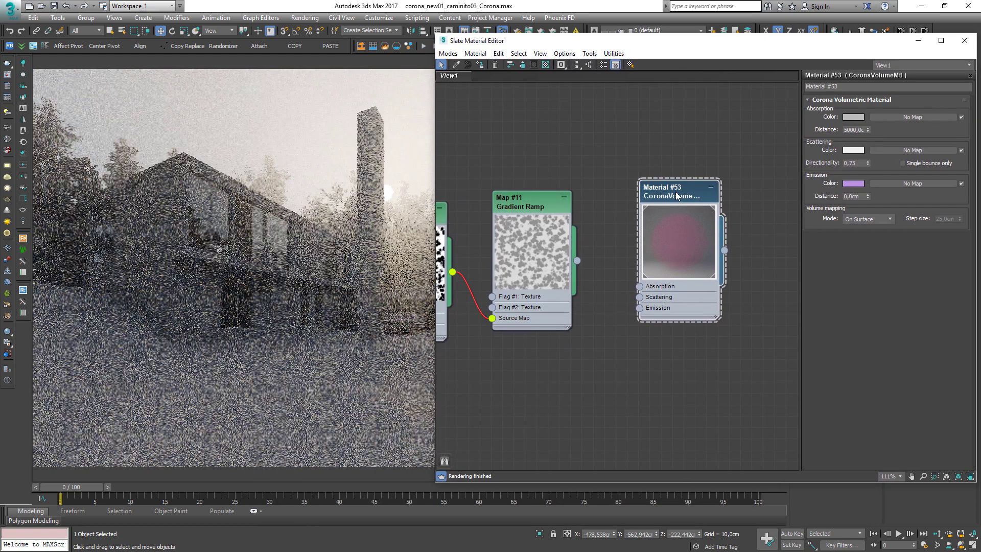
double_click(849, 163)
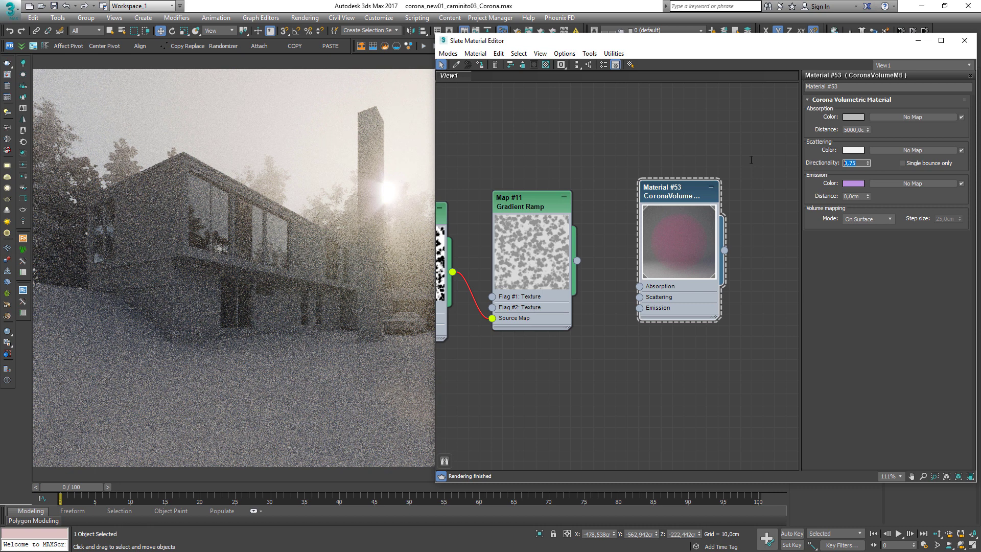
text(-0,99)
key(Return)
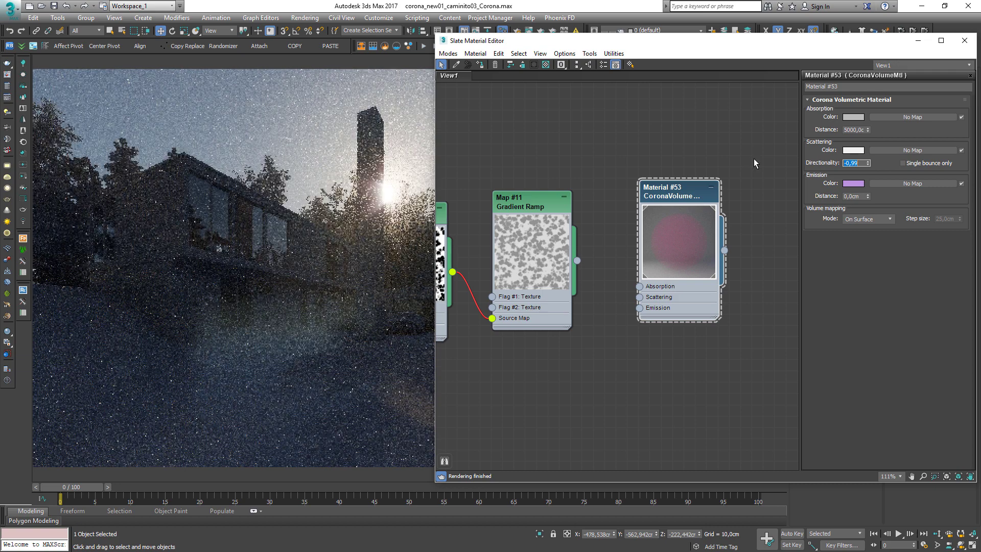
Try scattering directionality values of -0,95 and -0,8 on the global volume material.
text(-)
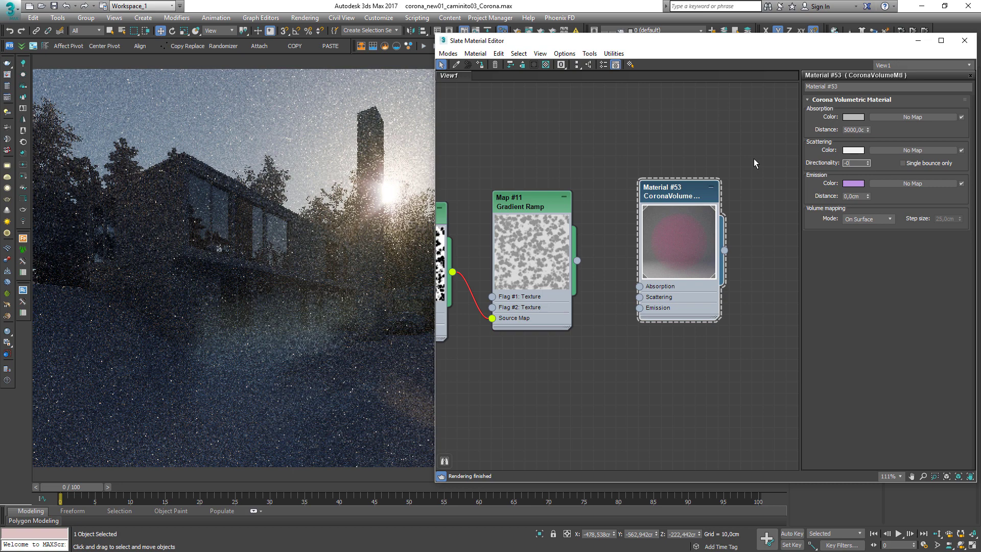
text(0,9)
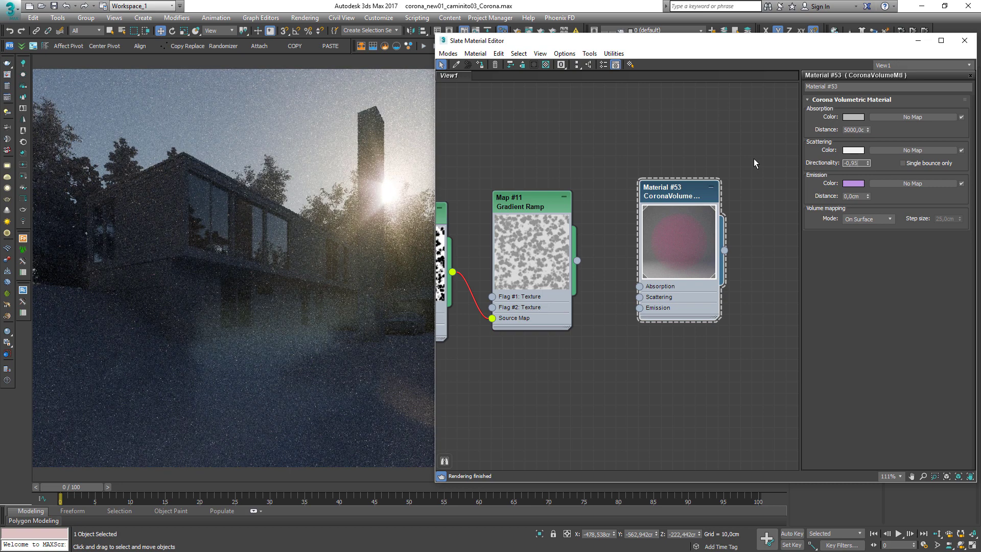
text(5)
key(Return)
text(-)
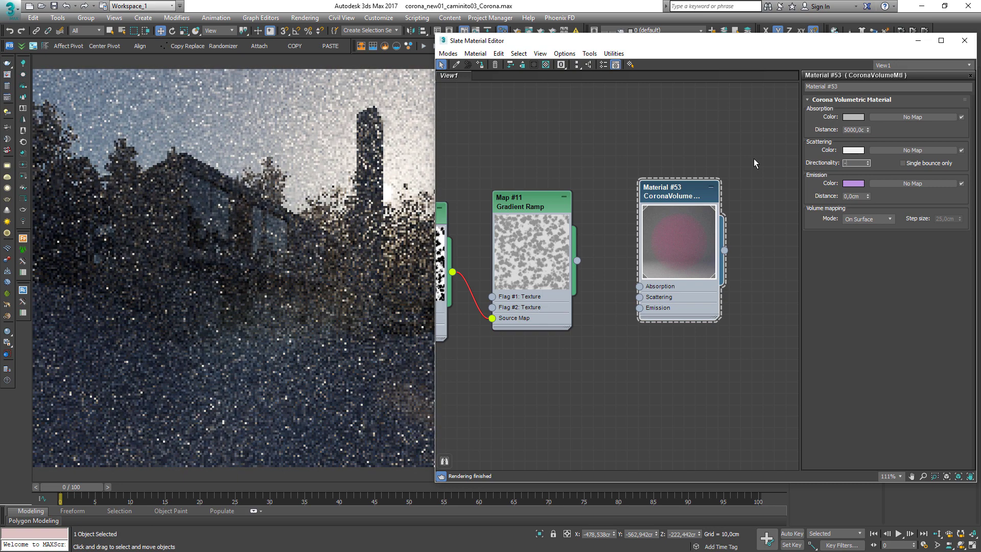
key(Return)
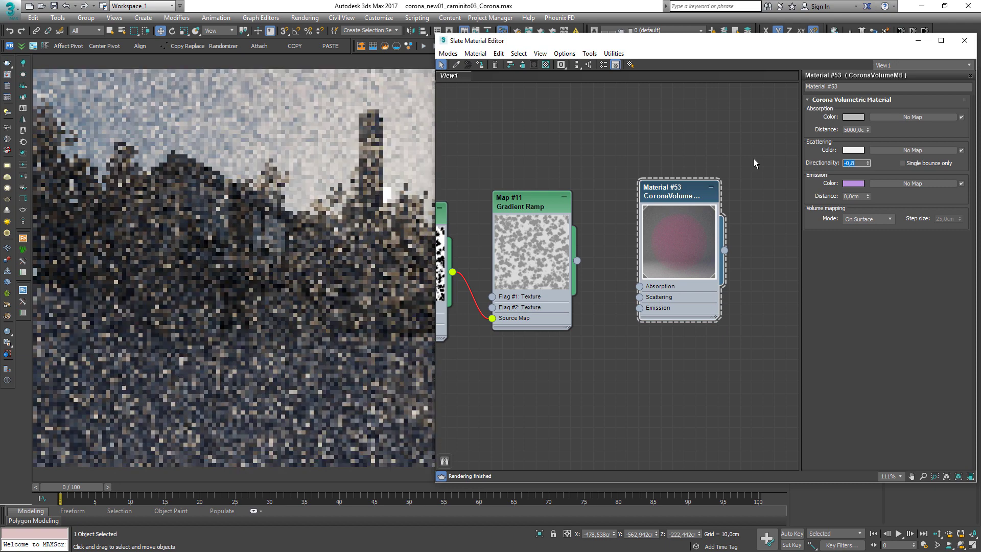
Set the volume material's scattering directionality to 0,8, close the material editor and deselect the tall box.
mouse_move(532, 43)
mouse_down()
mouse_move(626, 49)
mouse_move(537, 50)
mouse_up()
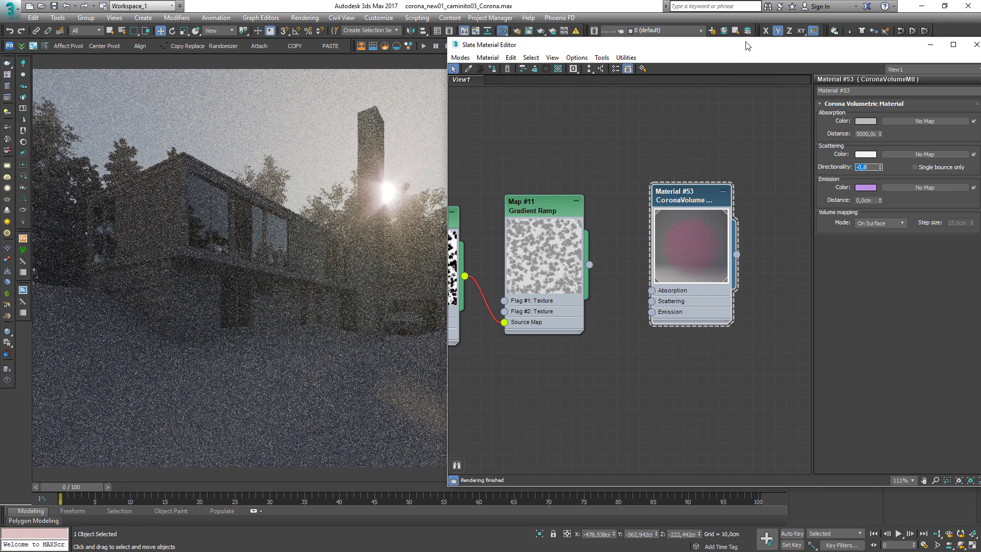
text(0)
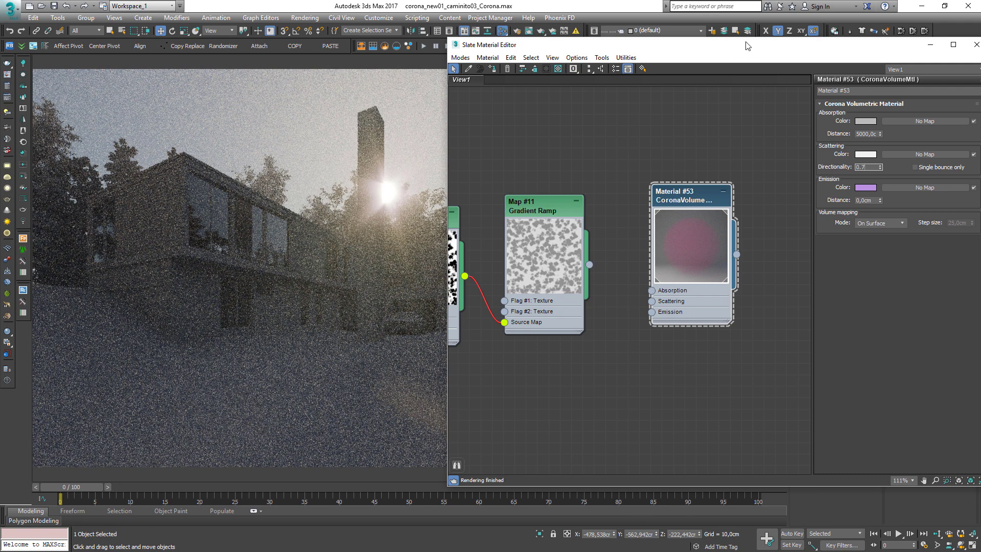
key(ctrl+z)
text(0,8)
key(Return)
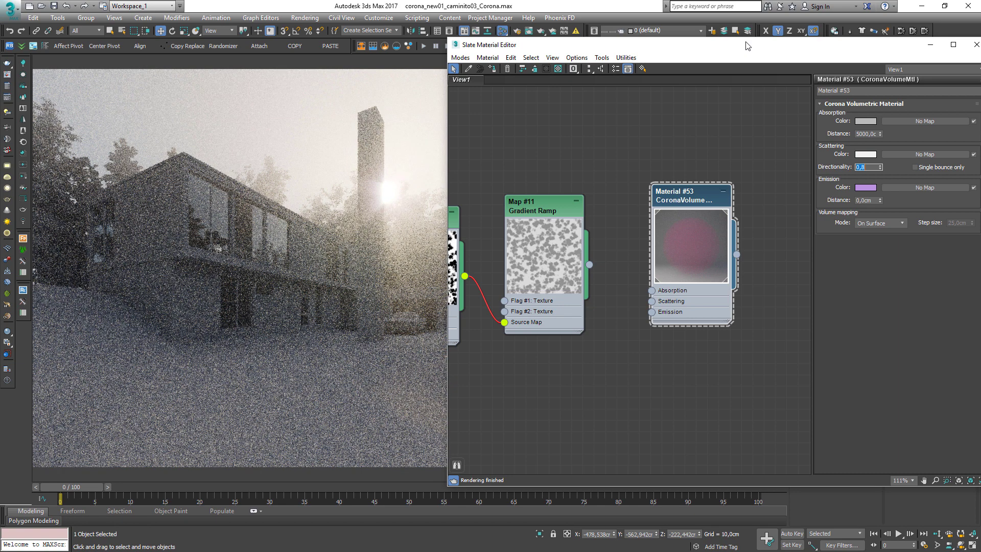
click(378, 235)
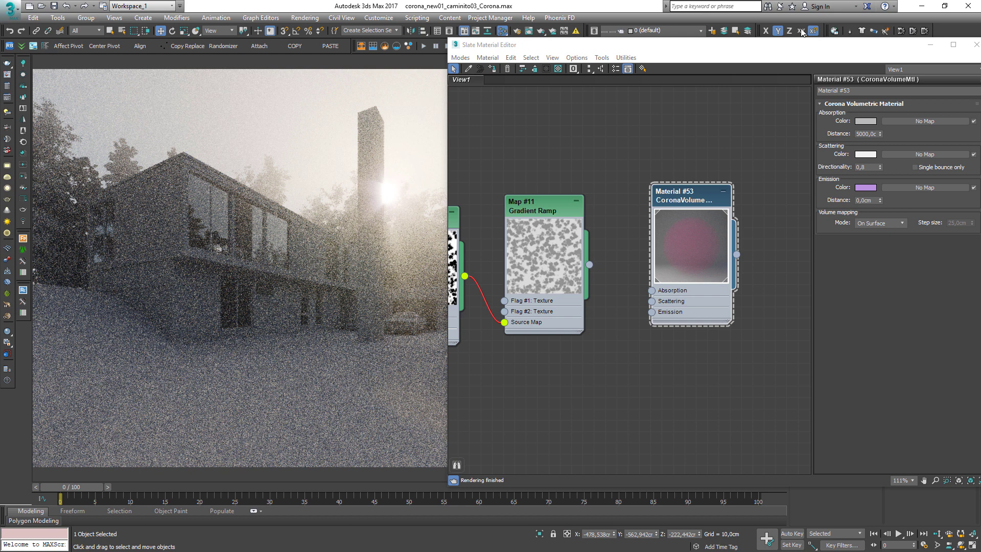
drag(836, 53, 571, 79)
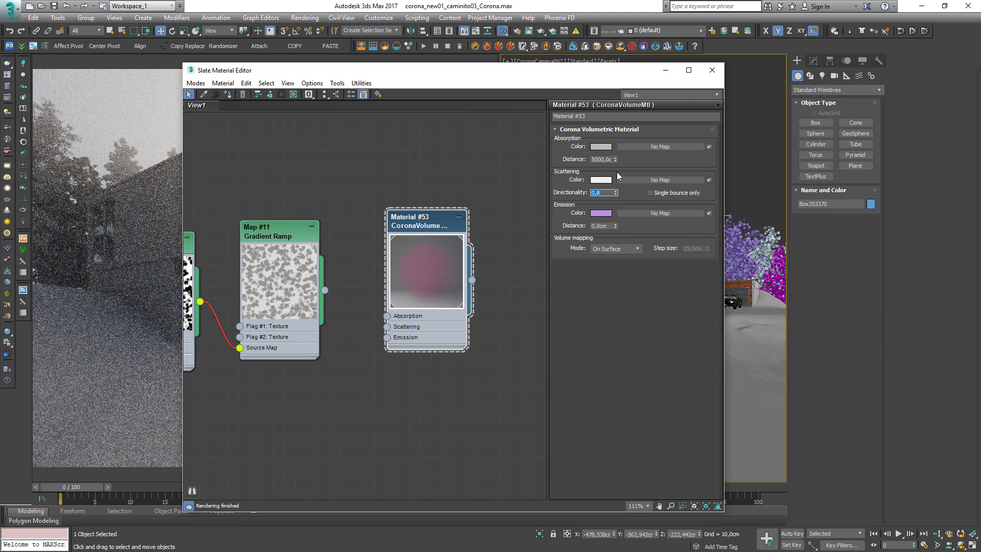
click(713, 71)
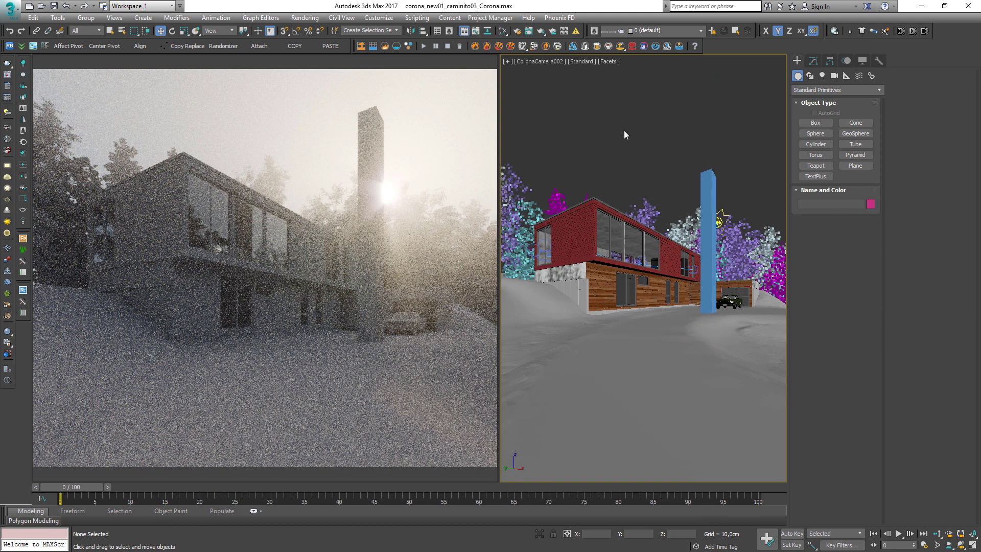